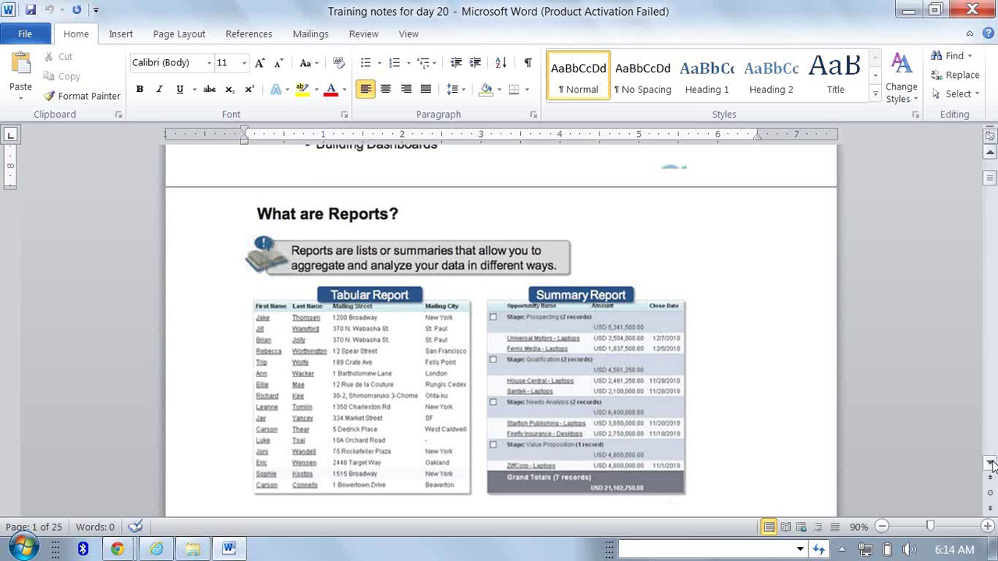
Step: Scroll the Word training notes down to the Report and Dashboard Folders section
{"action": "scroll", "coordinate": [992, 465], "scroll_direction": "down", "scroll_amount": 3}
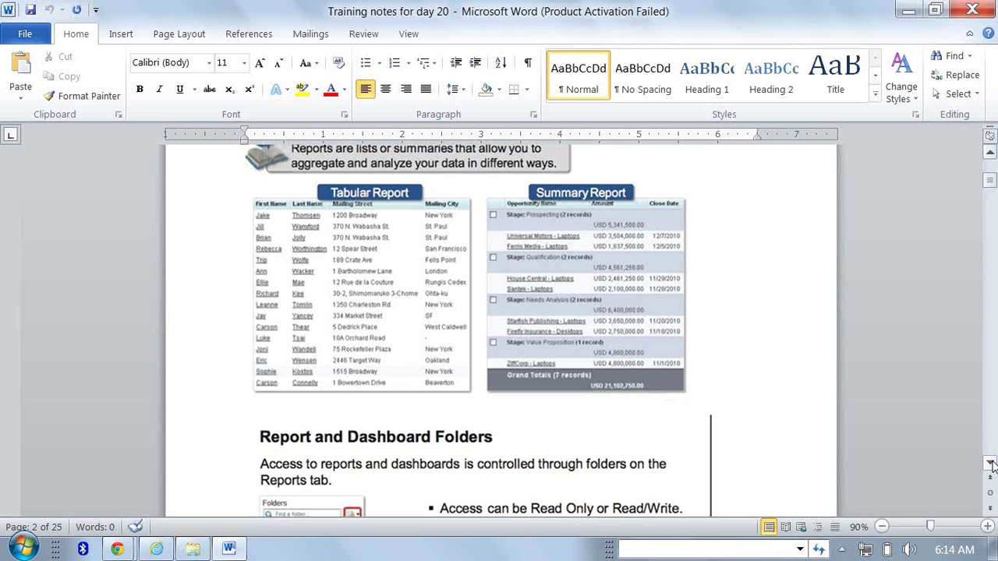
{"action": "left_click", "coordinate": [991, 463]}
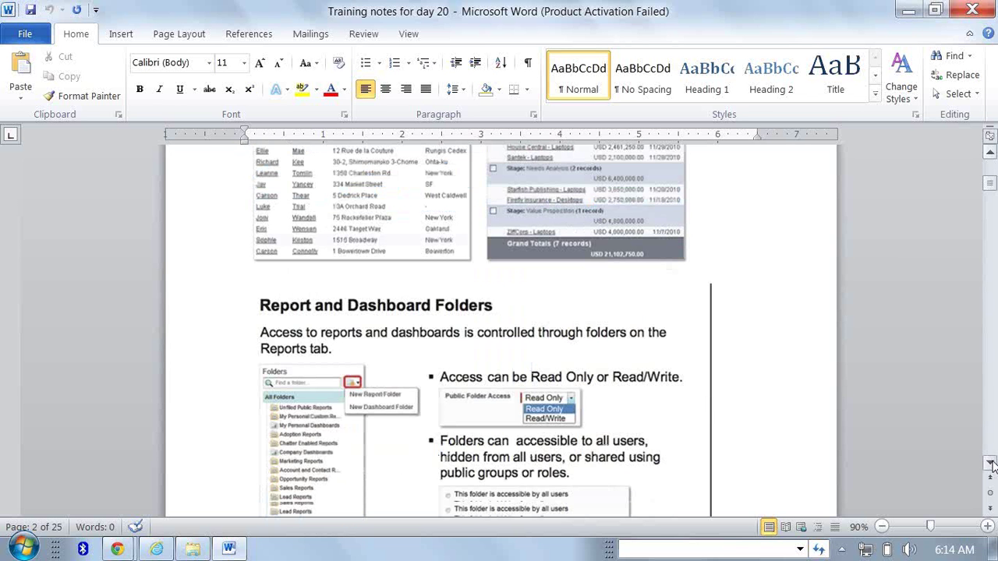
{"action": "left_click", "coordinate": [991, 463]}
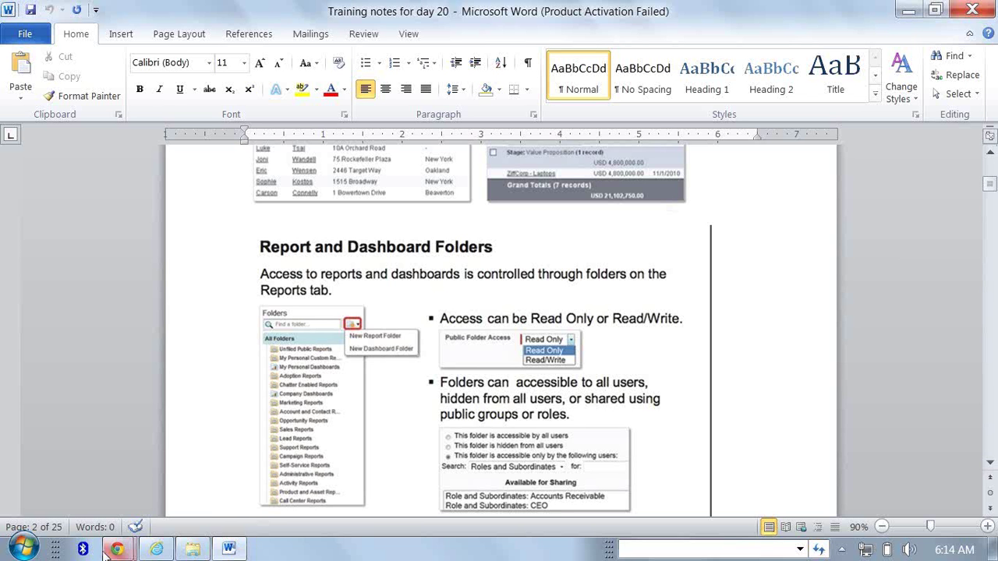
Step: Switch to the Salesforce browser window and go to the Reports tab
{"action": "mouse_move", "coordinate": [106, 554]}
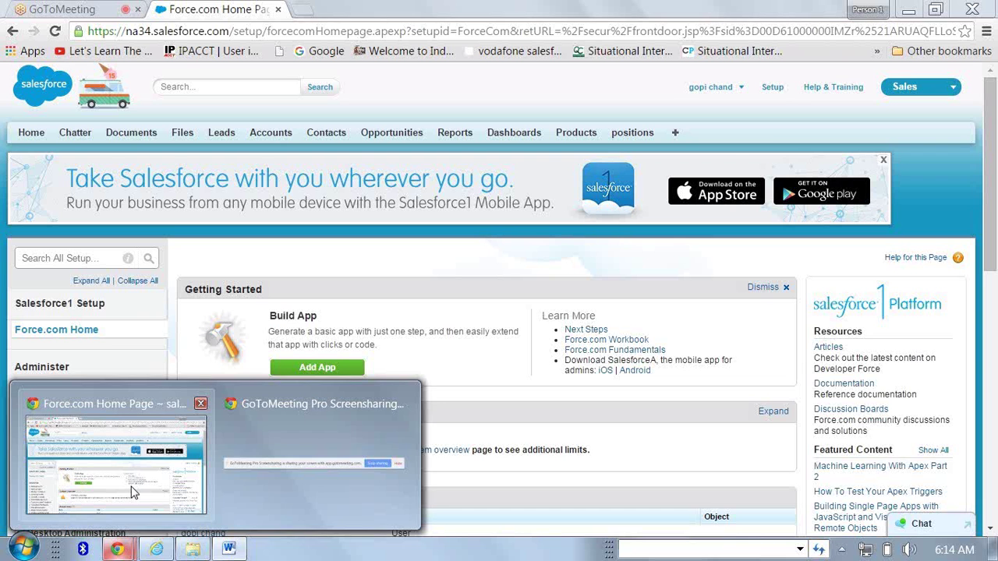
{"action": "left_click", "coordinate": [132, 492]}
{"action": "left_click", "coordinate": [460, 137]}
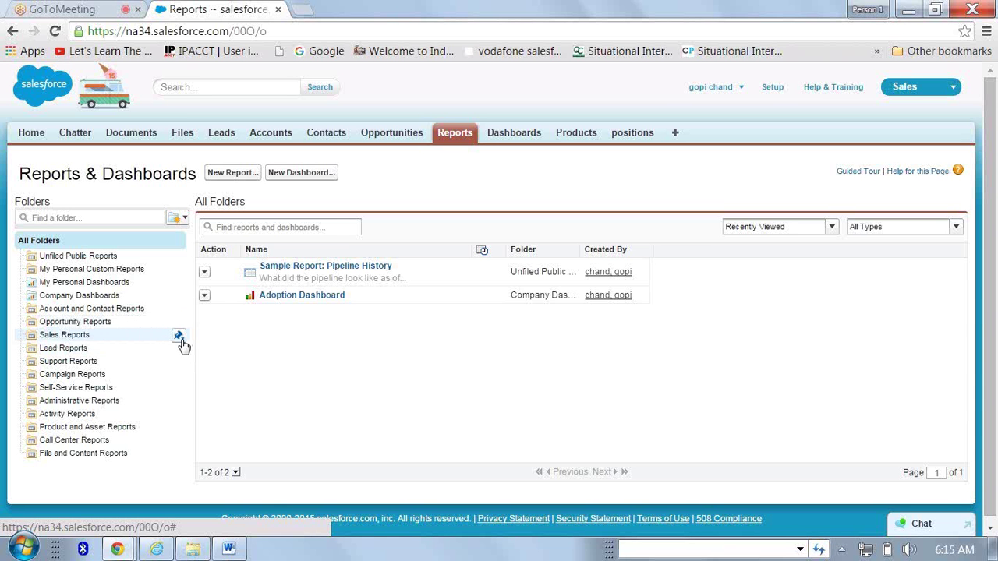
Step: Open the folder menu beside Find a folder to see the new report and dashboard folder options
{"action": "left_click", "coordinate": [179, 338]}
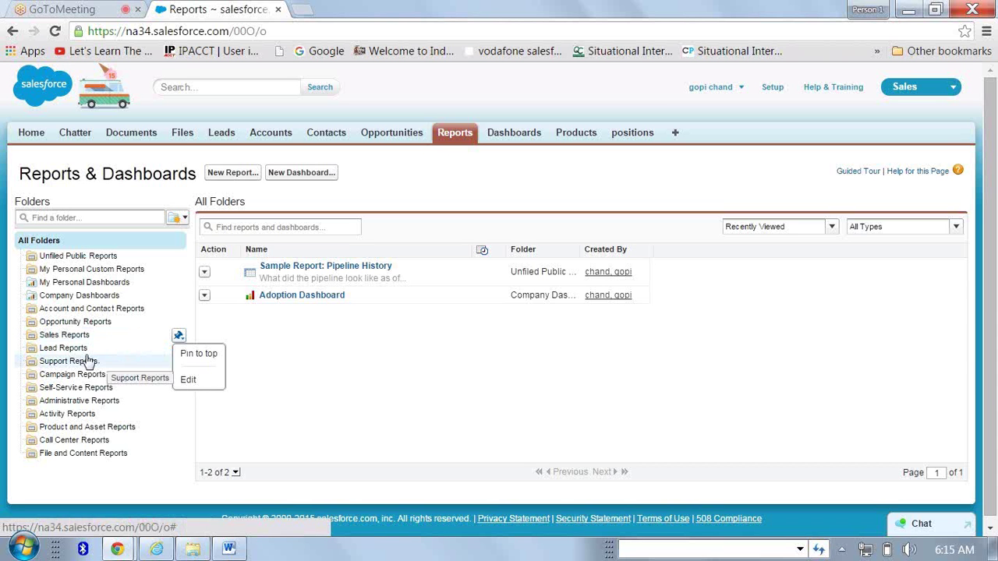
{"action": "left_click", "coordinate": [184, 220]}
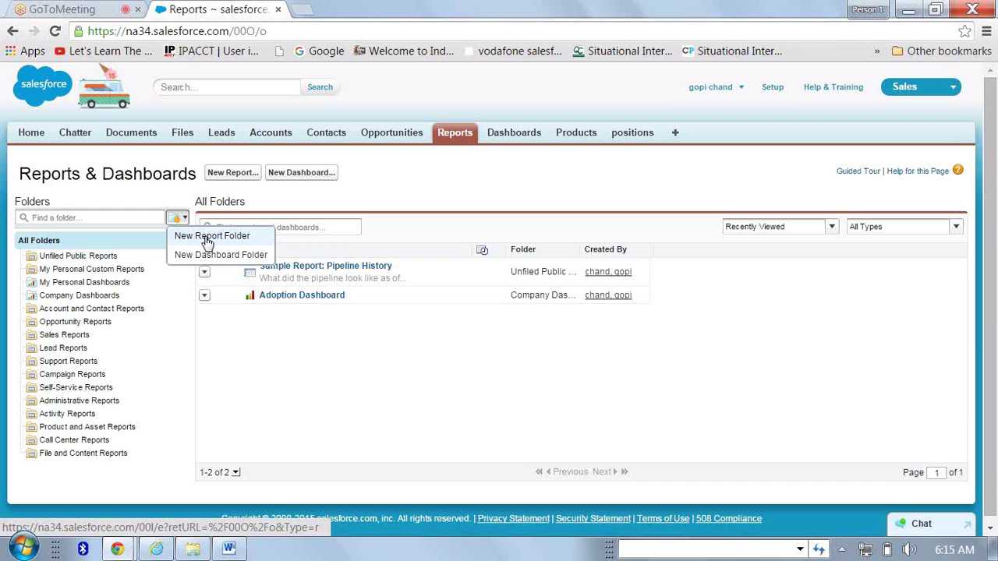
Step: Create a new report folder labelled 'Opportunity Reports', unique name Opportunity_Reports, access Read Only
{"action": "left_click", "coordinate": [207, 238]}
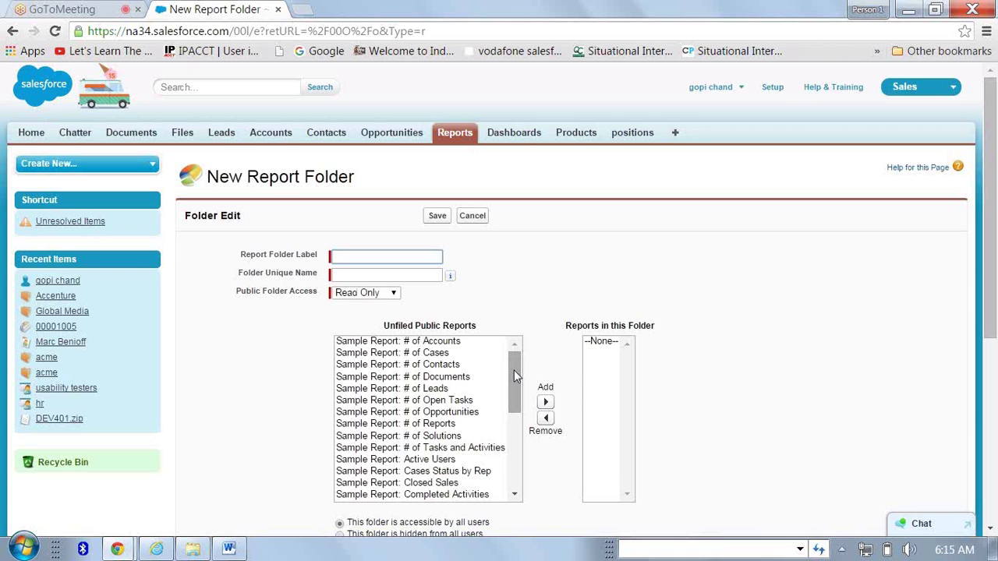
{"action": "left_click_drag", "start_coordinate": [514, 377], "coordinate": [507, 481]}
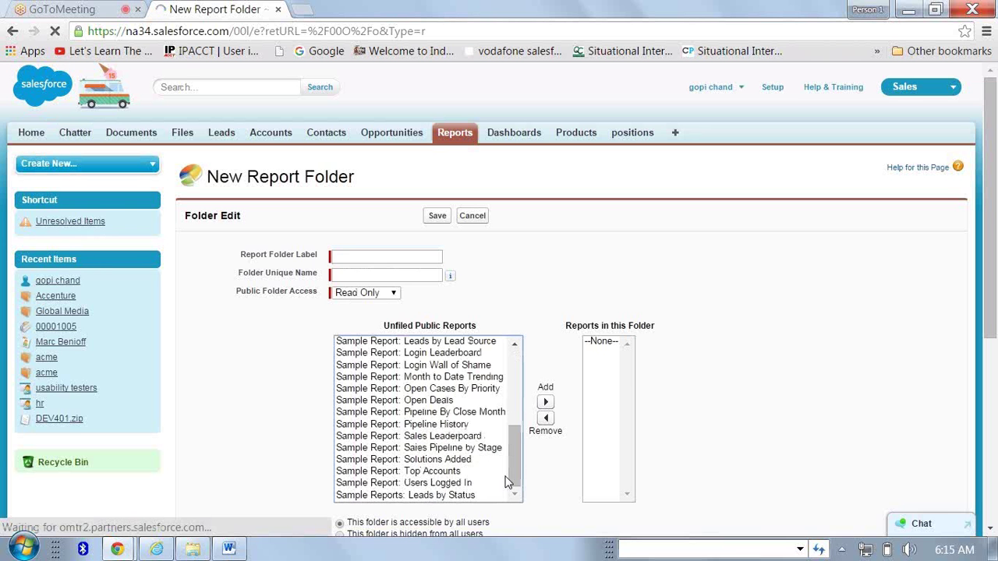
{"action": "left_click", "coordinate": [351, 255]}
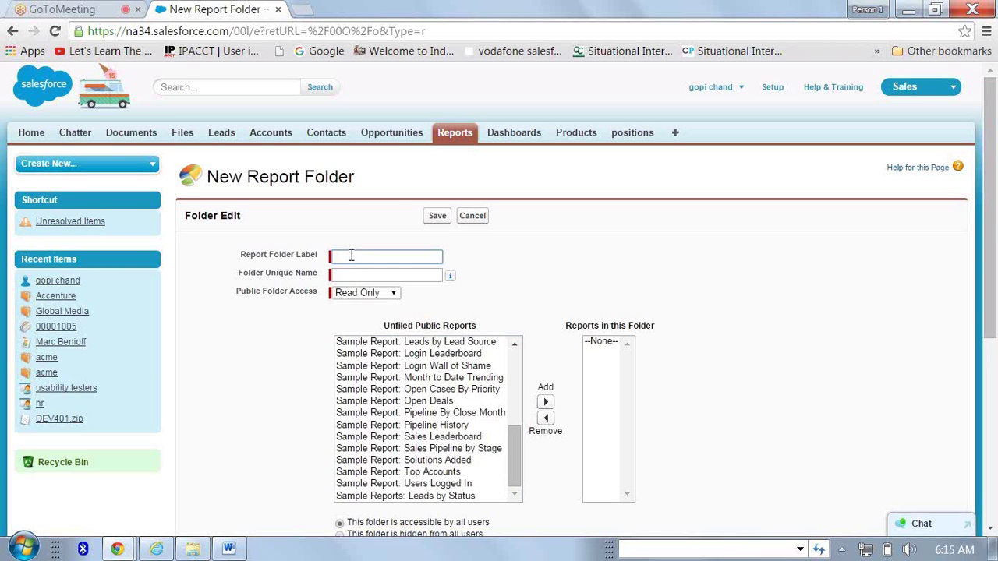
{"action": "type", "text": "Repor"}
{"action": "key", "text": "ctrl+a"}
{"action": "key", "text": "BackSpace"}
{"action": "type", "text": "Opportunitie"}
{"action": "key", "text": "BackSpace"}
{"action": "key", "text": "BackSpace"}
{"action": "type", "text": "y"}
{"action": "left_click", "coordinate": [351, 256]}
{"action": "type", "text": "r"}
{"action": "key", "text": "BackSpace"}
{"action": "type", "text": "Reports"}
{"action": "key", "text": "Tab"}
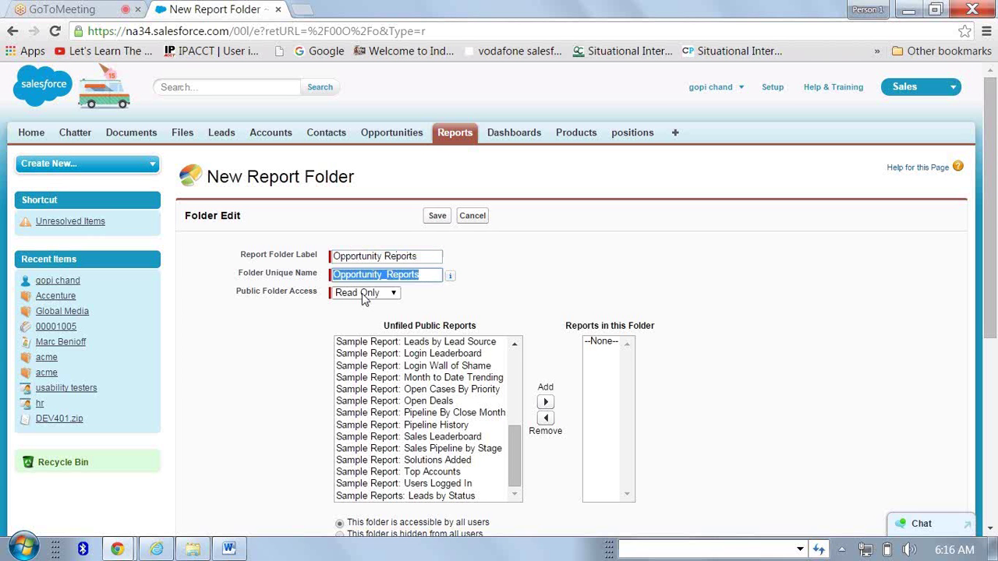
{"action": "left_click", "coordinate": [363, 298]}
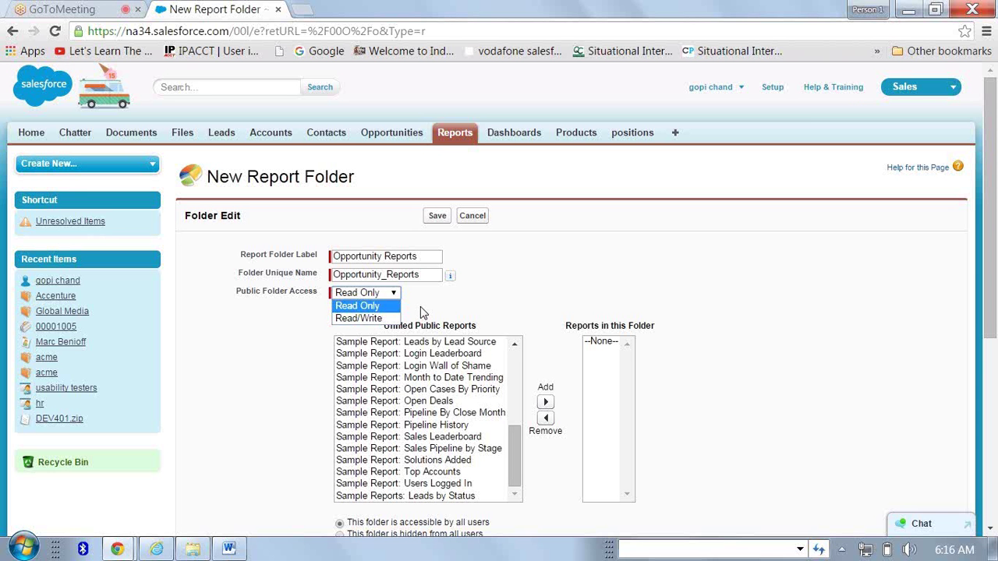
Step: Keep Read Only access and add Sample Report: # of Opportunities to the folder
{"action": "left_click", "coordinate": [392, 309]}
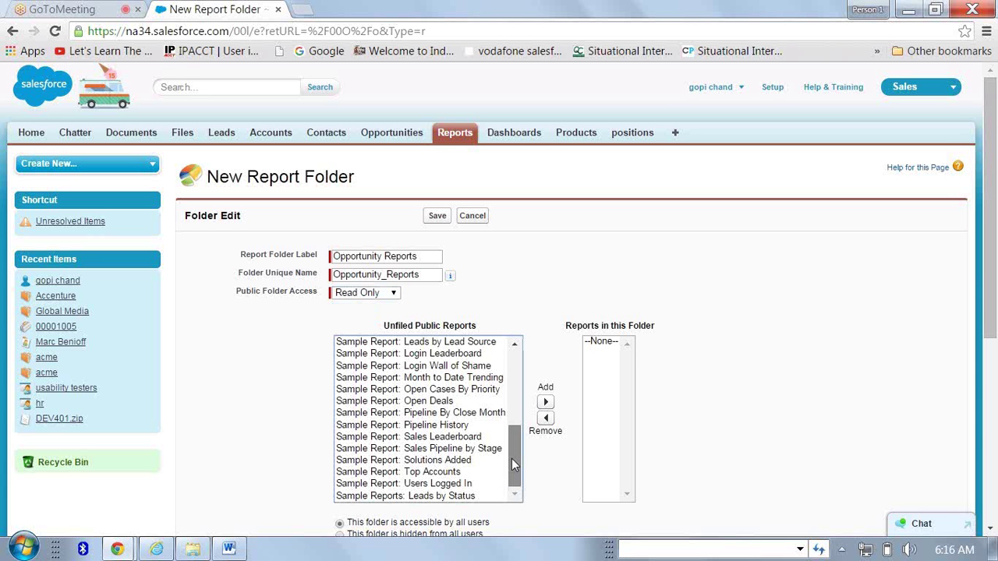
{"action": "left_click_drag", "start_coordinate": [512, 462], "coordinate": [521, 366]}
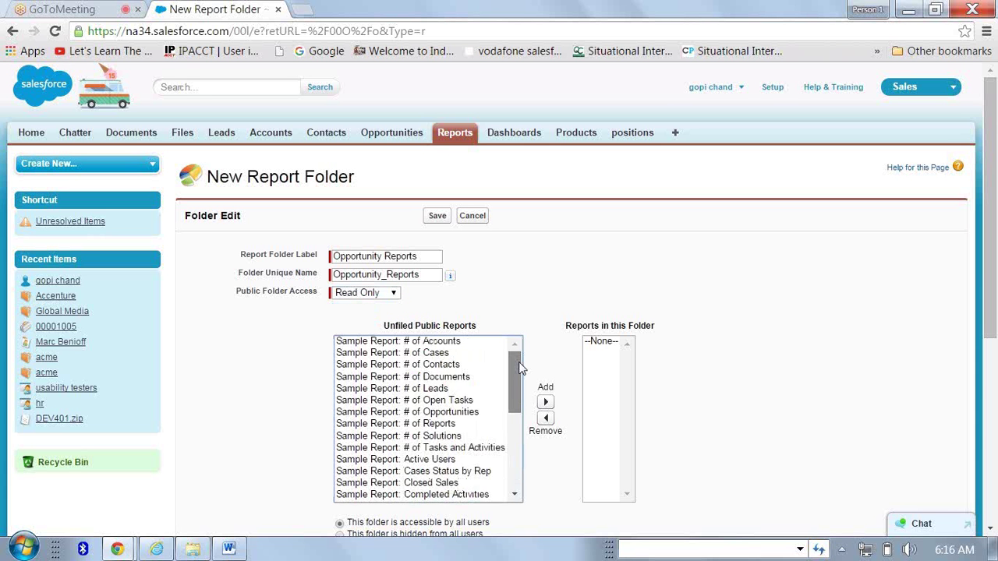
{"action": "left_click", "coordinate": [450, 413]}
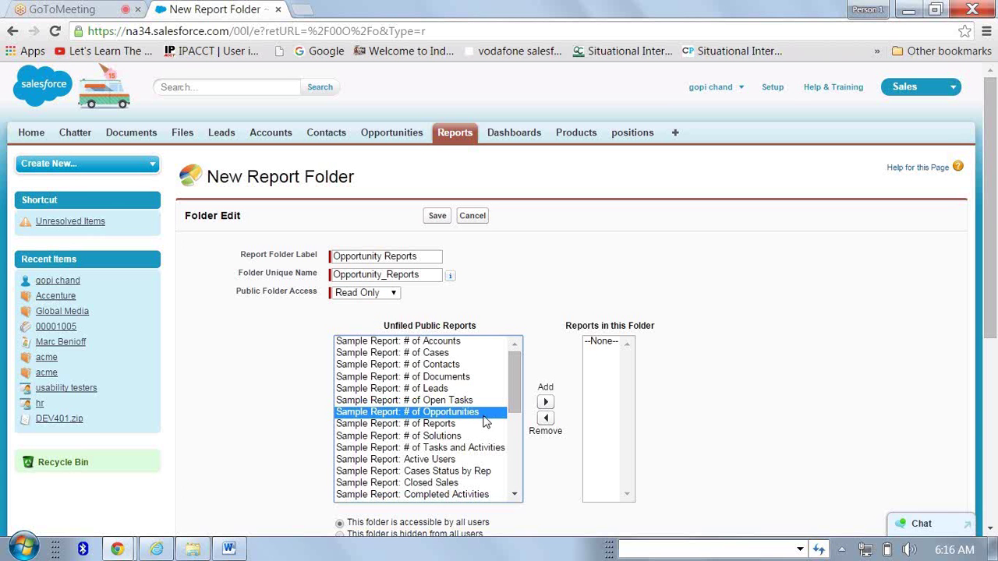
{"action": "left_click", "coordinate": [544, 401]}
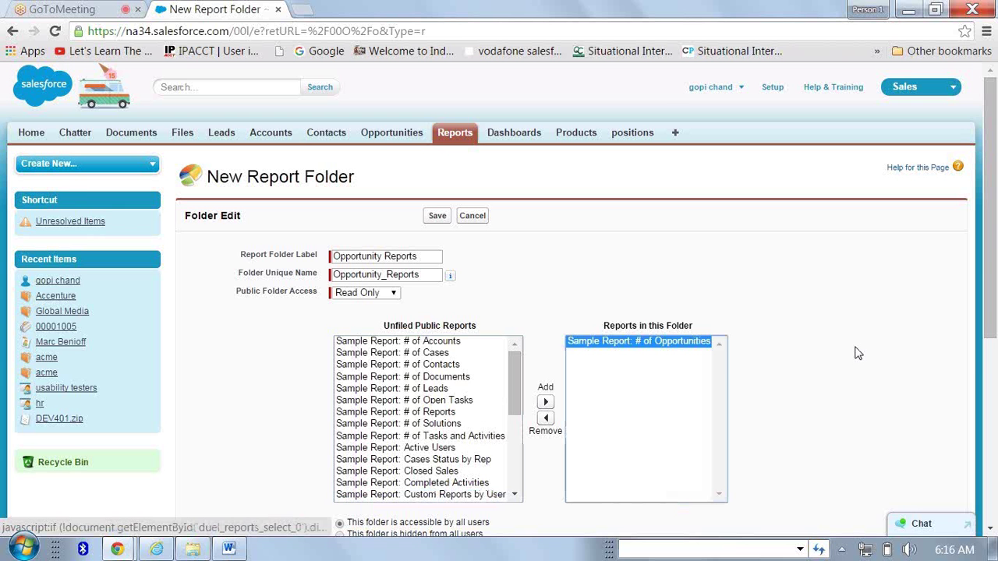
Step: Make the folder accessible by all users and save it
{"action": "scroll", "coordinate": [990, 291], "scroll_direction": "down", "scroll_amount": 1}
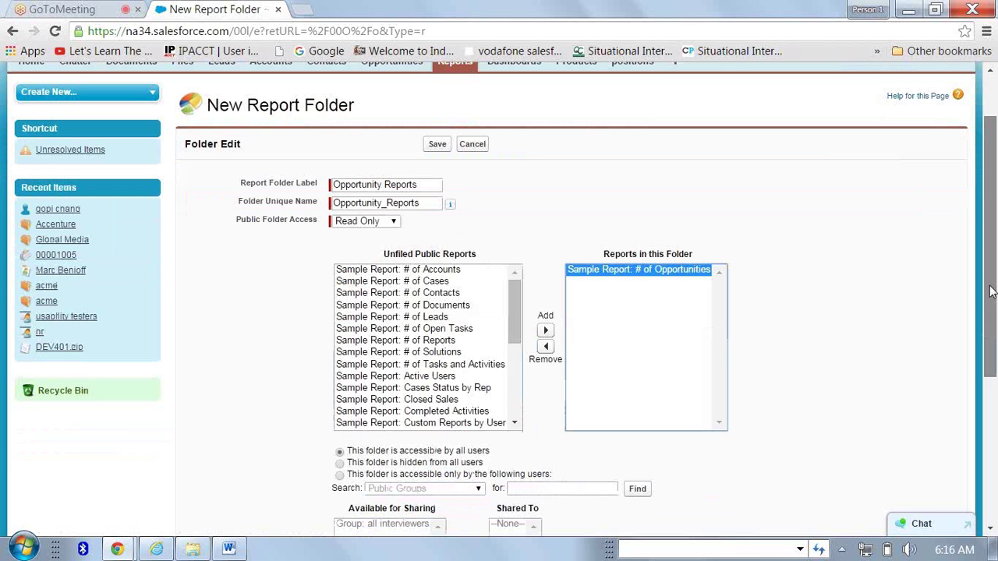
{"action": "left_click_drag", "start_coordinate": [990, 291], "coordinate": [990, 364]}
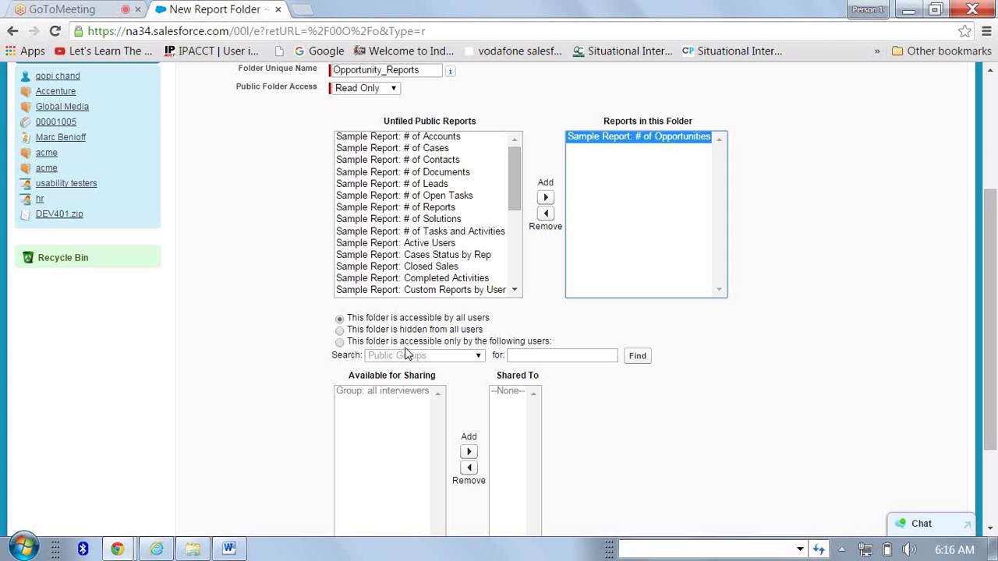
{"action": "left_click", "coordinate": [459, 343]}
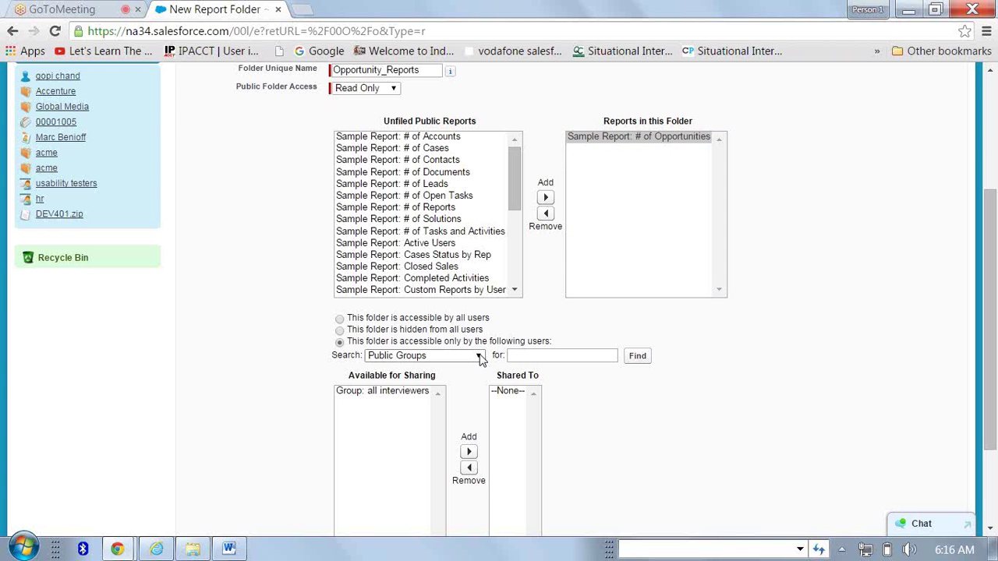
{"action": "left_click", "coordinate": [408, 319]}
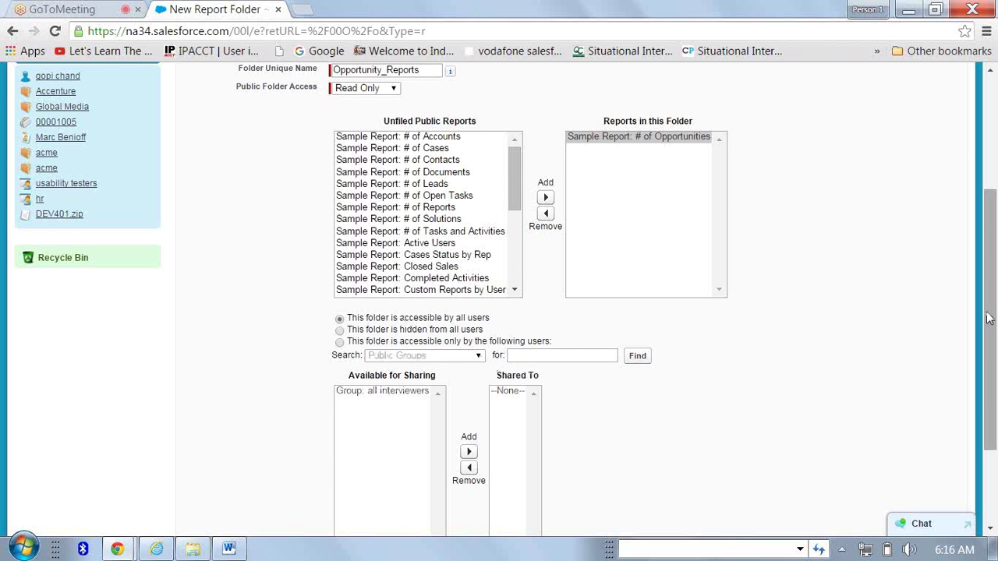
{"action": "left_click_drag", "start_coordinate": [988, 318], "coordinate": [990, 385]}
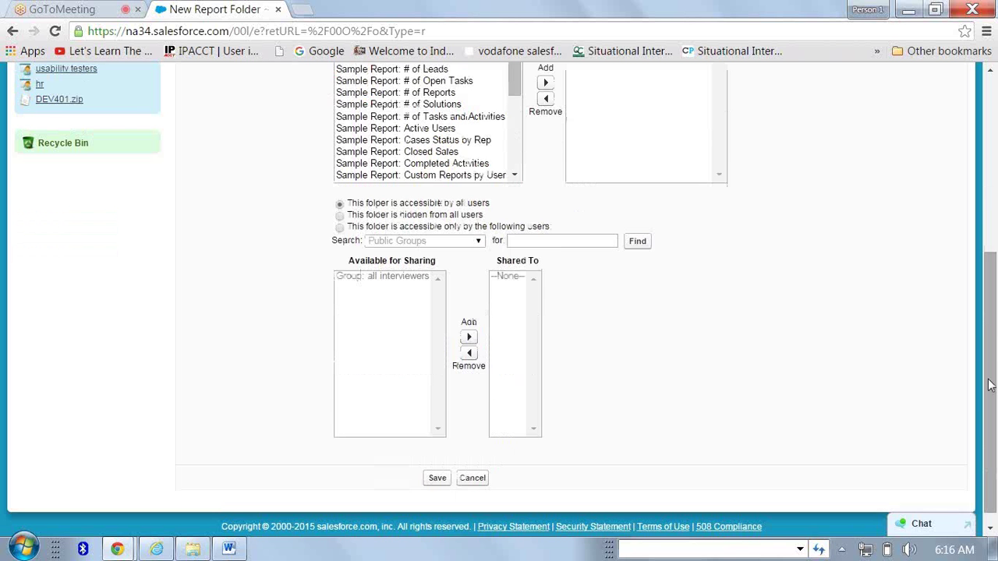
{"action": "left_click", "coordinate": [438, 477]}
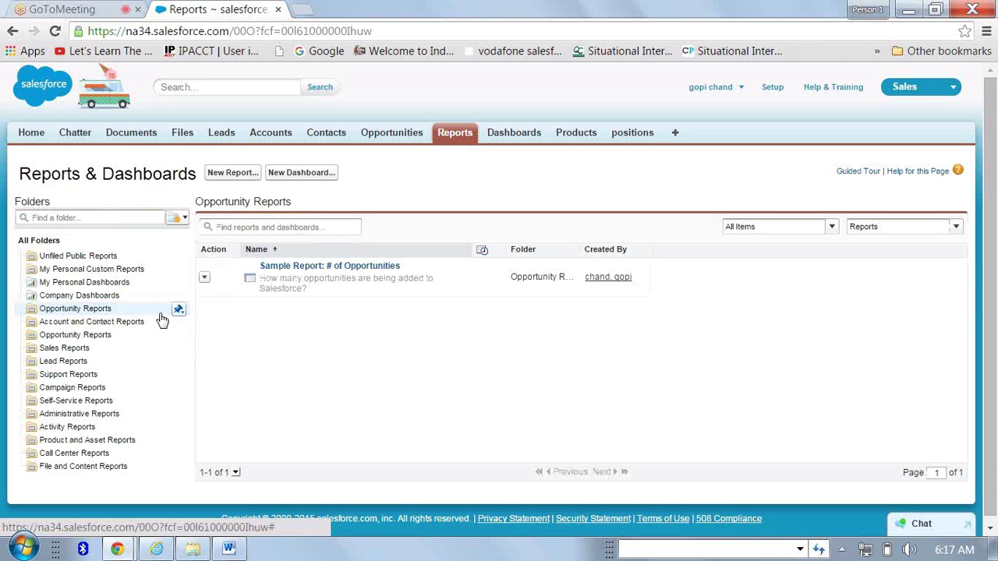
Step: Open the Opportunity Reports folder for editing, then switch to the GoToMeeting tab
{"action": "left_click", "coordinate": [179, 311]}
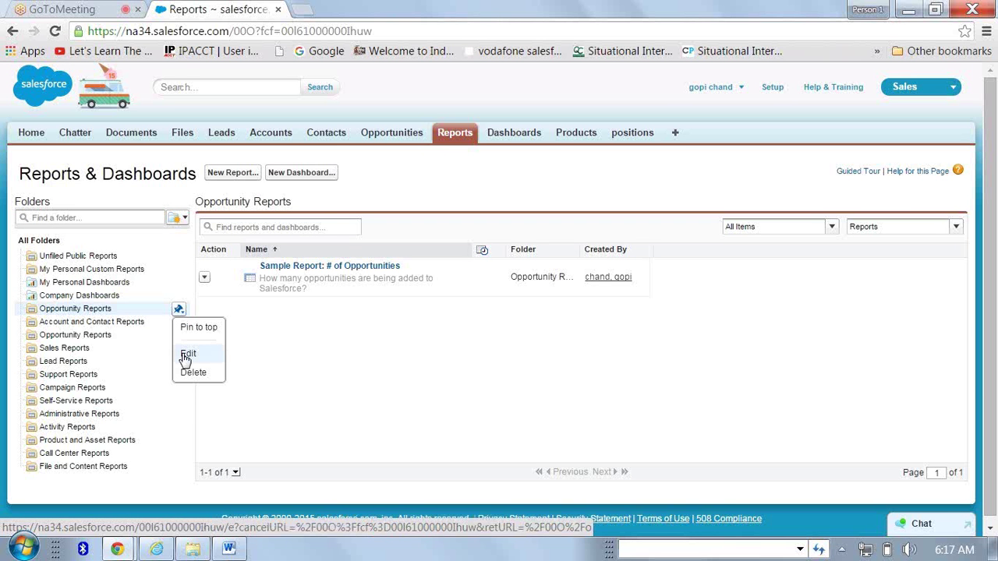
{"action": "left_click", "coordinate": [187, 355]}
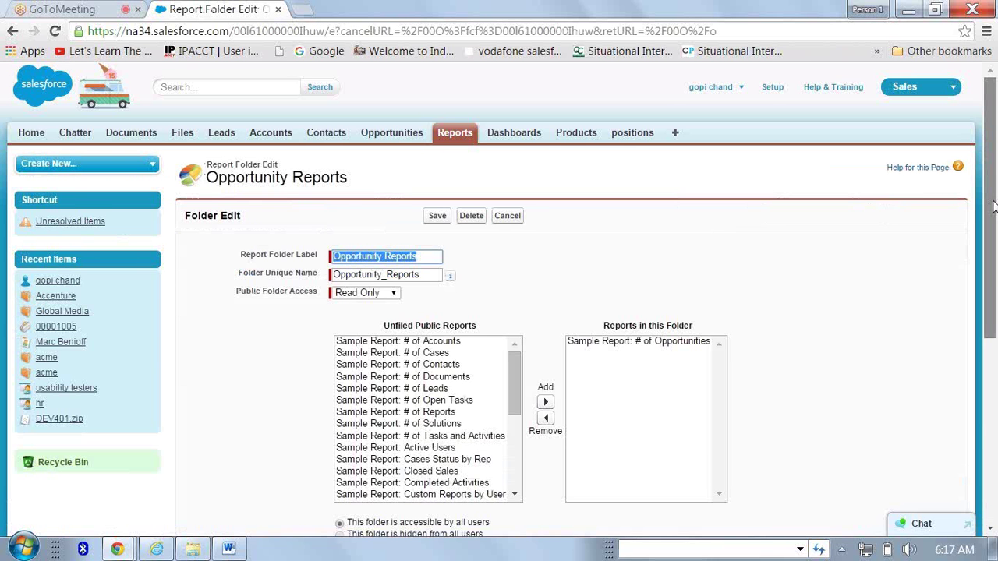
{"action": "left_click_drag", "start_coordinate": [993, 205], "coordinate": [995, 185]}
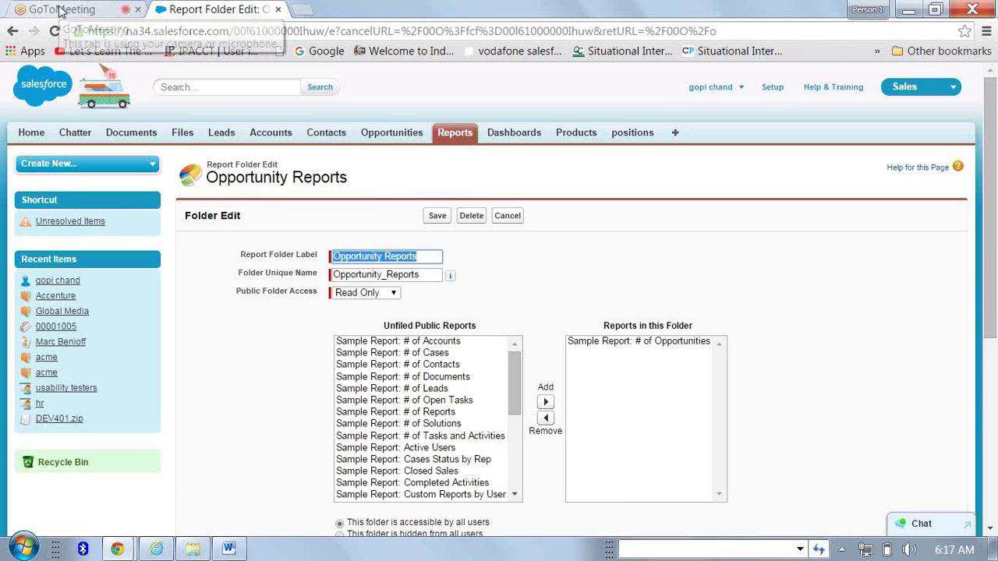
{"action": "left_click", "coordinate": [60, 11]}
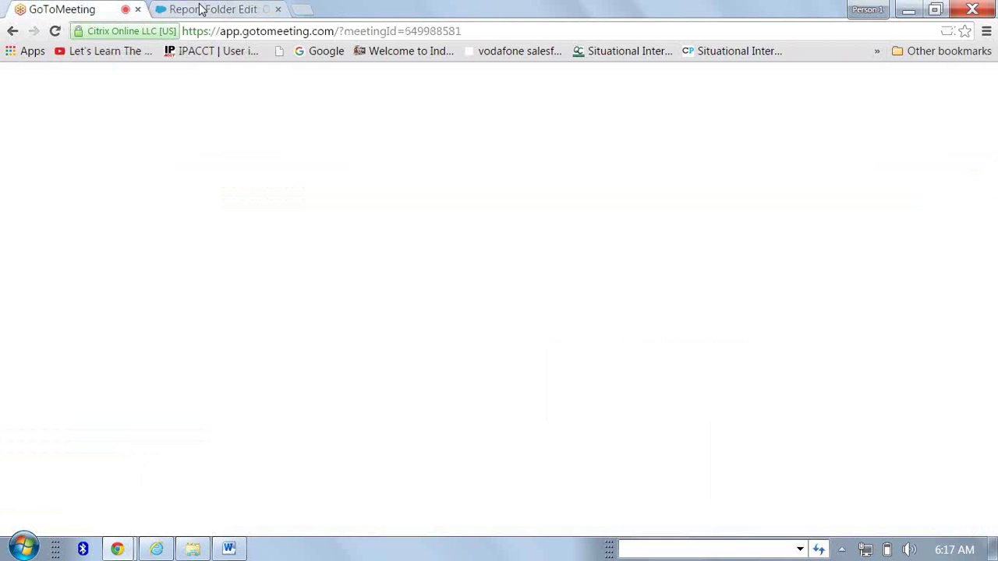
Step: Scroll the Word notes down and back up to the Enhanced Report and Dashboard Folder Sharing section
{"action": "left_click", "coordinate": [230, 549]}
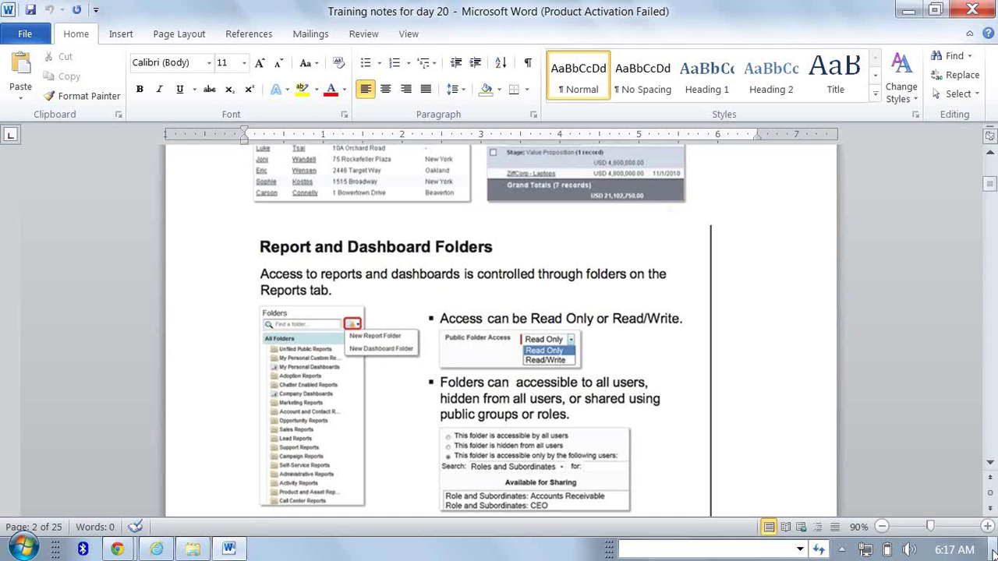
{"action": "left_click", "coordinate": [989, 466]}
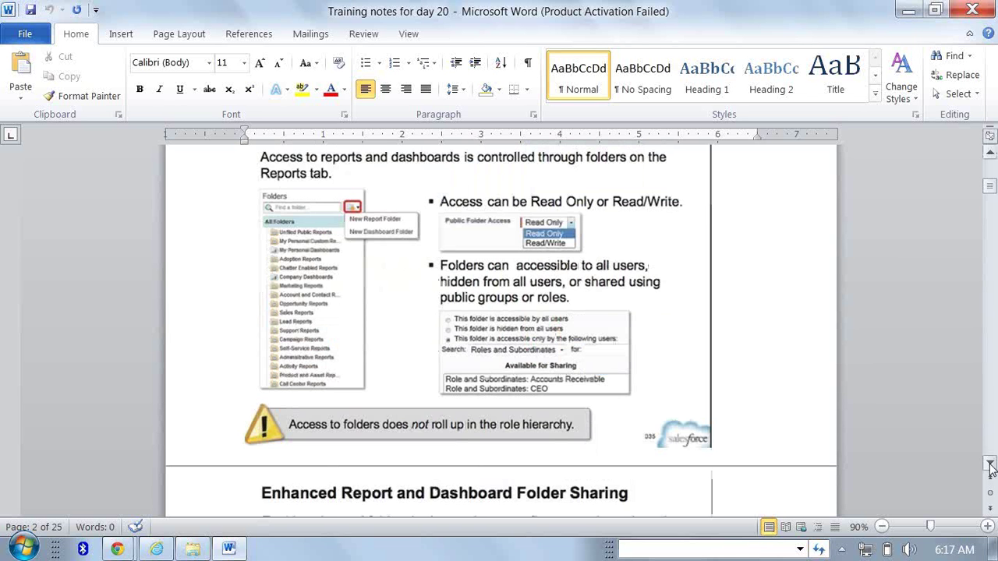
{"action": "left_click", "coordinate": [990, 466]}
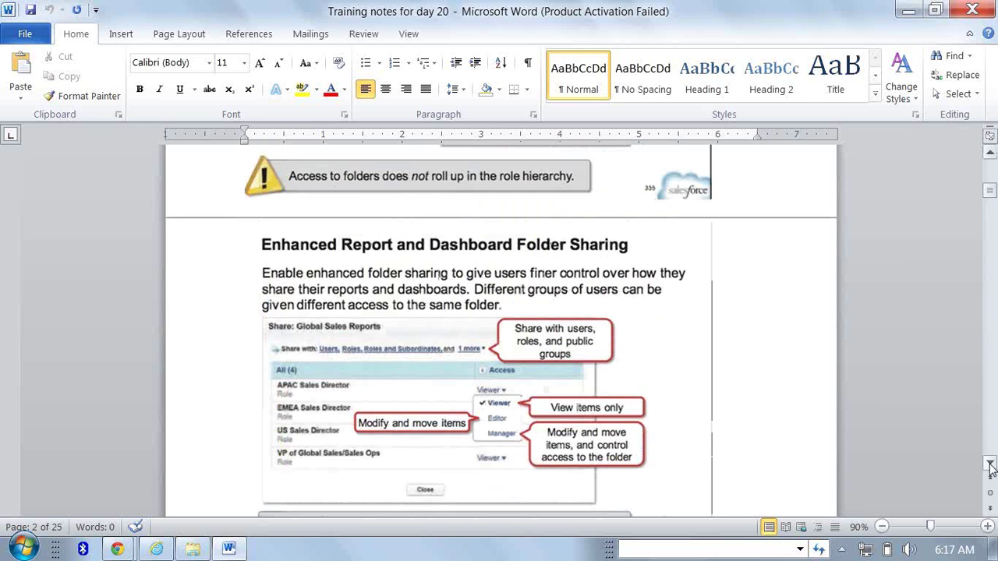
{"action": "left_click", "coordinate": [990, 466]}
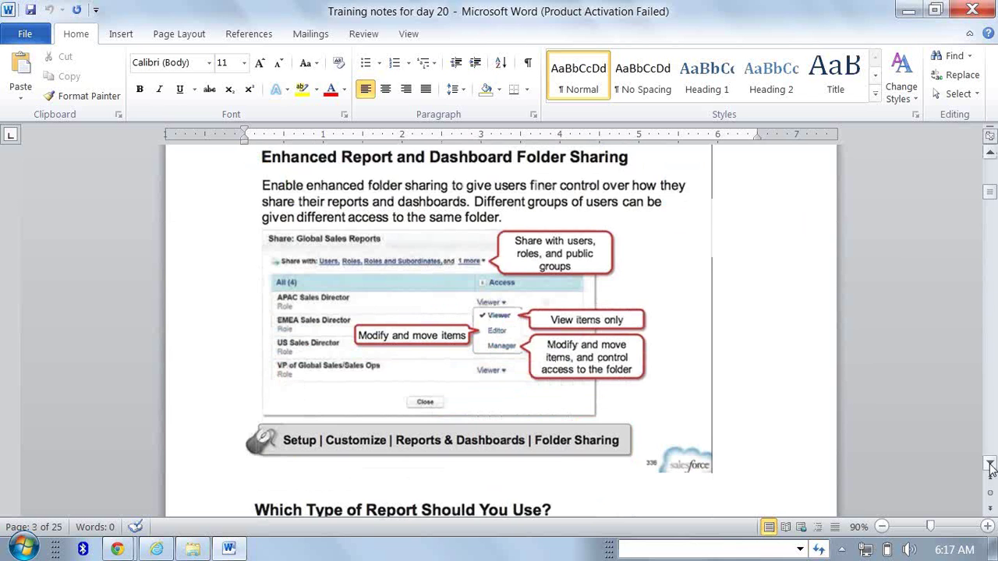
{"action": "left_click", "coordinate": [990, 466]}
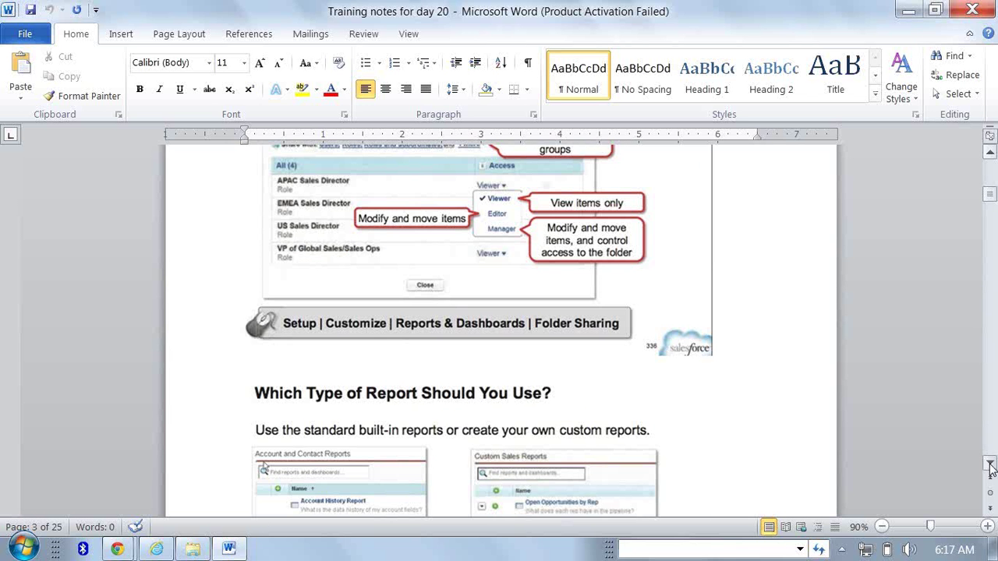
{"action": "left_click", "coordinate": [990, 466]}
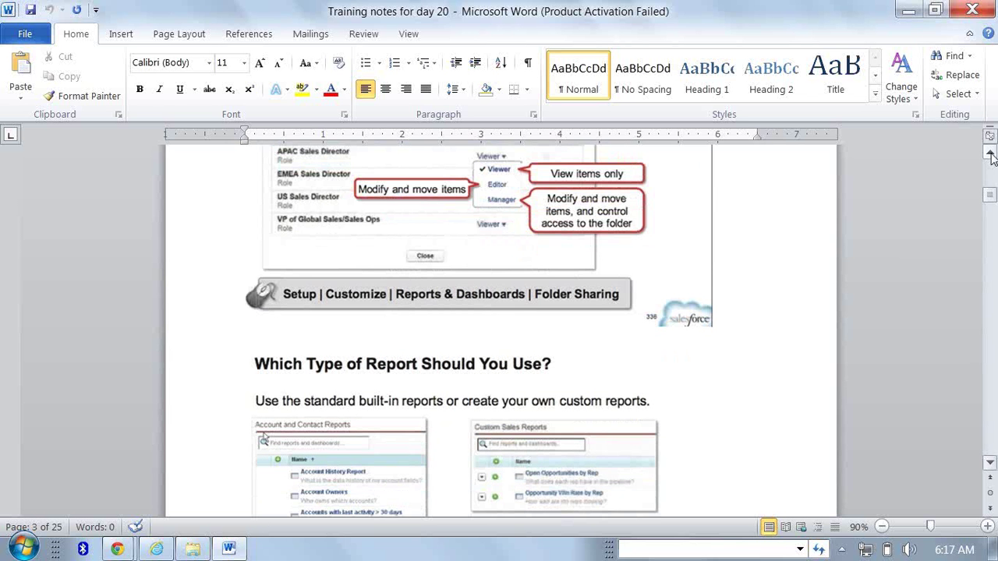
{"action": "left_click", "coordinate": [990, 154]}
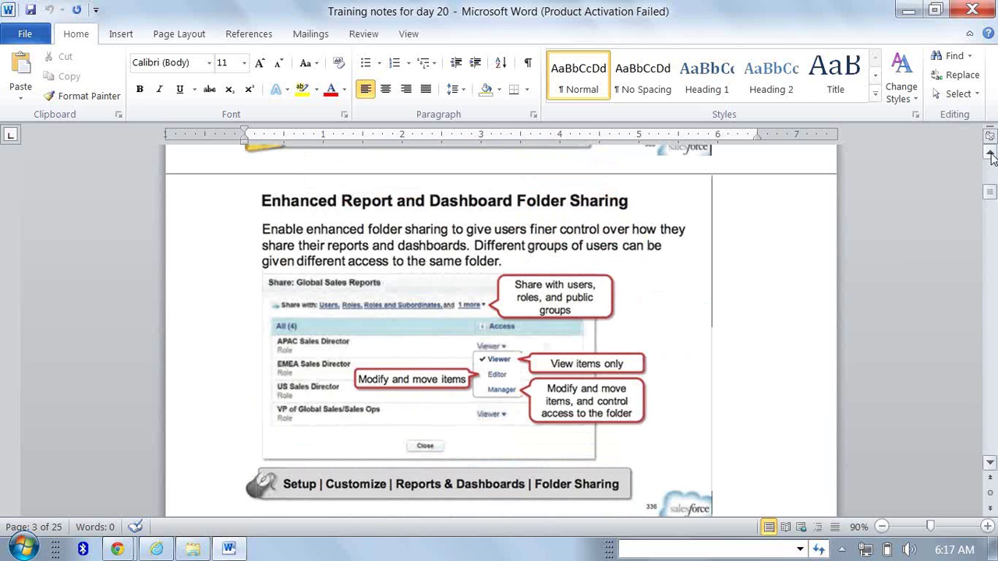
{"action": "left_click", "coordinate": [990, 154]}
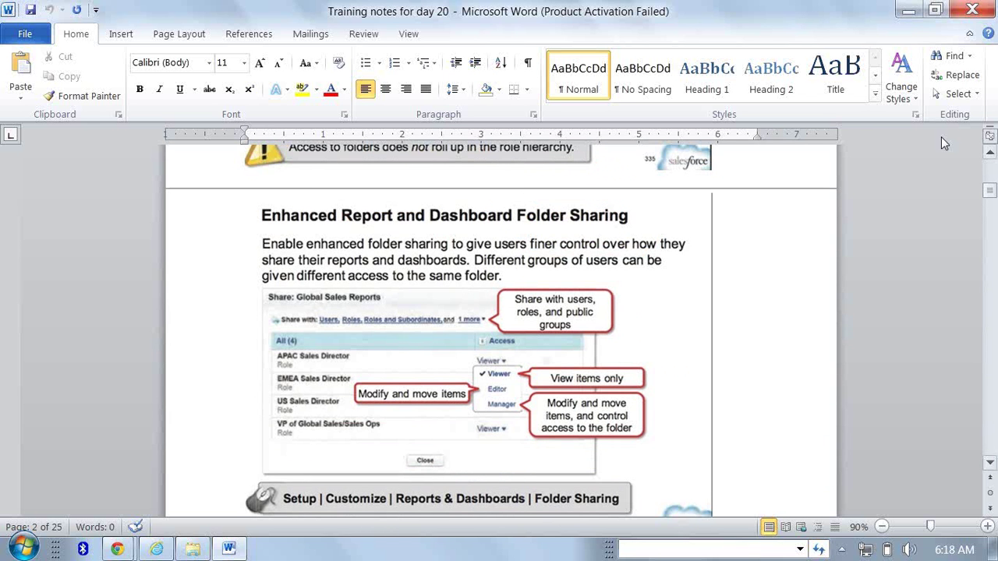
{"action": "left_click", "coordinate": [119, 550]}
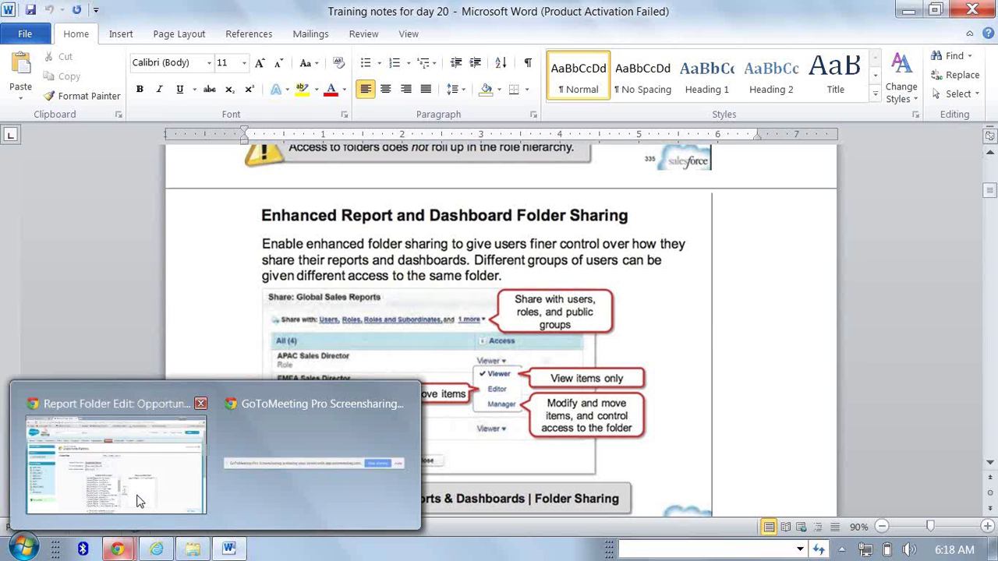
Step: Return to Salesforce and log out of the current session
{"action": "mouse_move", "coordinate": [149, 485]}
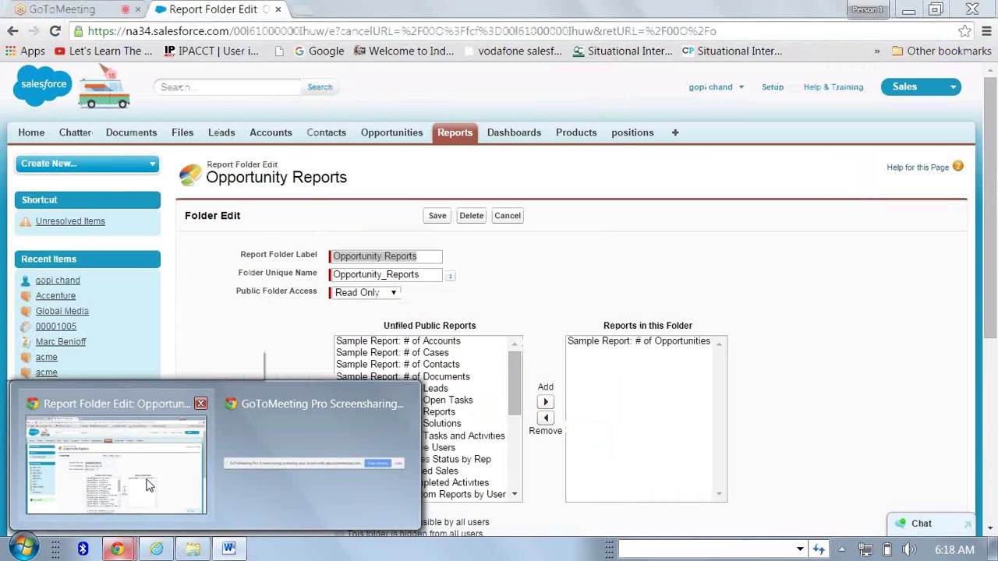
{"action": "left_click", "coordinate": [149, 485]}
{"action": "left_click", "coordinate": [713, 87]}
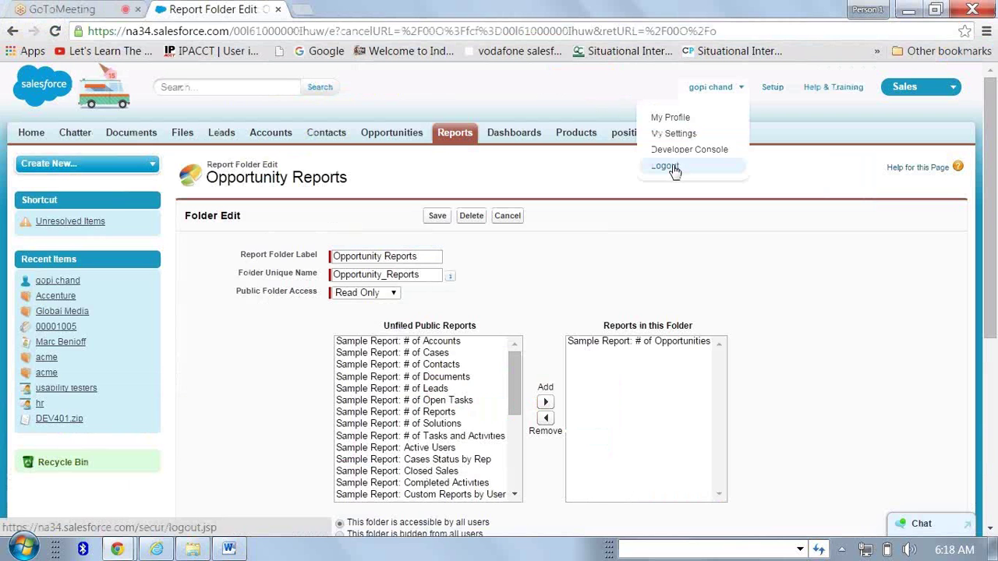
{"action": "left_click", "coordinate": [666, 166]}
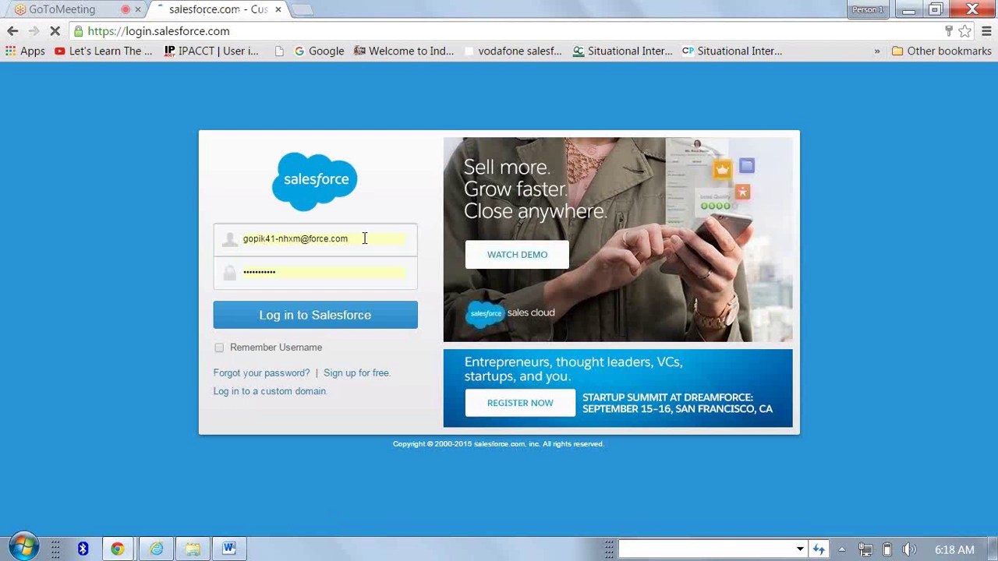
Step: Sign in with the other saved username, reaching the emailed verification code page
{"action": "key", "text": "BackSpace"}
{"action": "key", "text": "BackSpace"}
{"action": "key", "text": "BackSpace"}
{"action": "key", "text": "BackSpace"}
{"action": "key", "text": "BackSpace"}
{"action": "key", "text": "BackSpace"}
{"action": "key", "text": "BackSpace"}
{"action": "key", "text": "BackSpace"}
{"action": "key", "text": "BackSpace"}
{"action": "key", "text": "BackSpace"}
{"action": "key", "text": "BackSpace"}
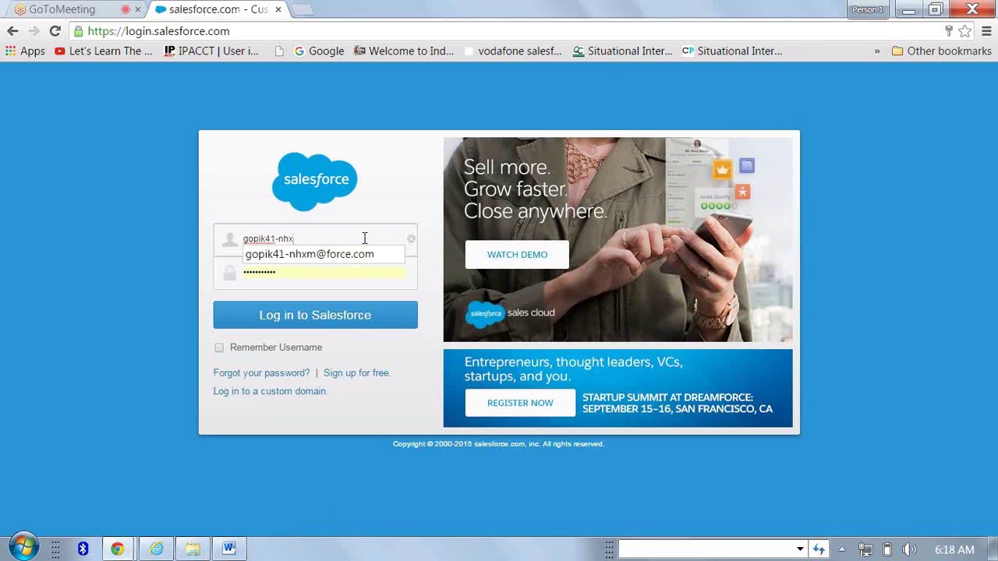
{"action": "key", "text": "BackSpace"}
{"action": "key", "text": "BackSpace"}
{"action": "key", "text": "BackSpace"}
{"action": "key", "text": "BackSpace"}
{"action": "key", "text": "BackSpace"}
{"action": "key", "text": "BackSpace"}
{"action": "key", "text": "Down"}
{"action": "key", "text": "Down"}
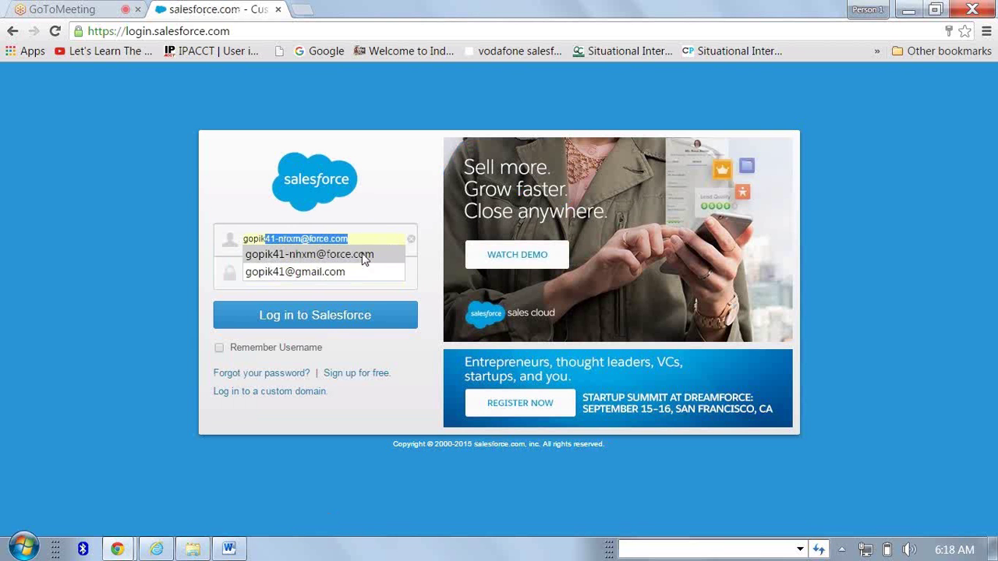
{"action": "left_click", "coordinate": [360, 272]}
{"action": "left_click", "coordinate": [338, 324]}
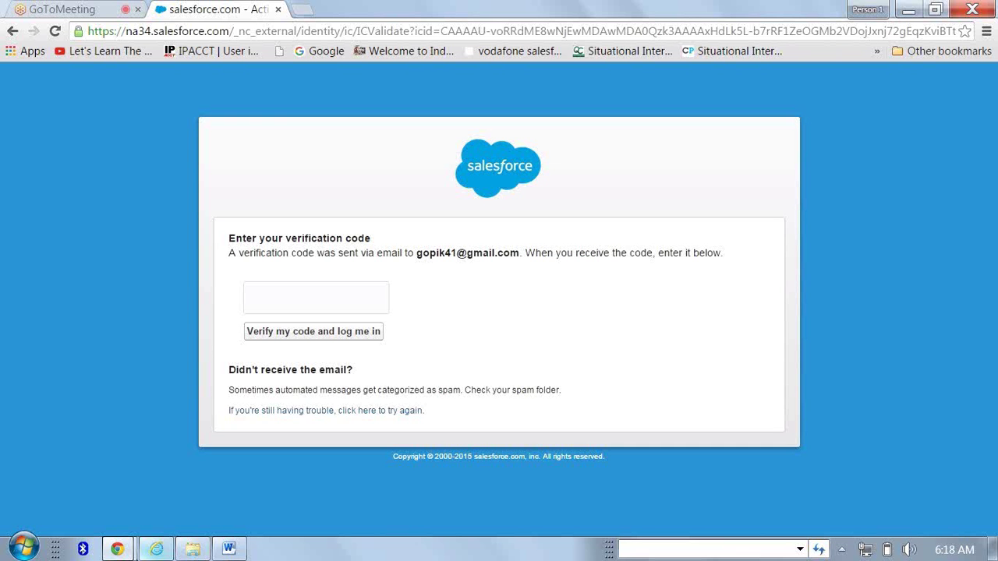
{"action": "mouse_move", "coordinate": [127, 556]}
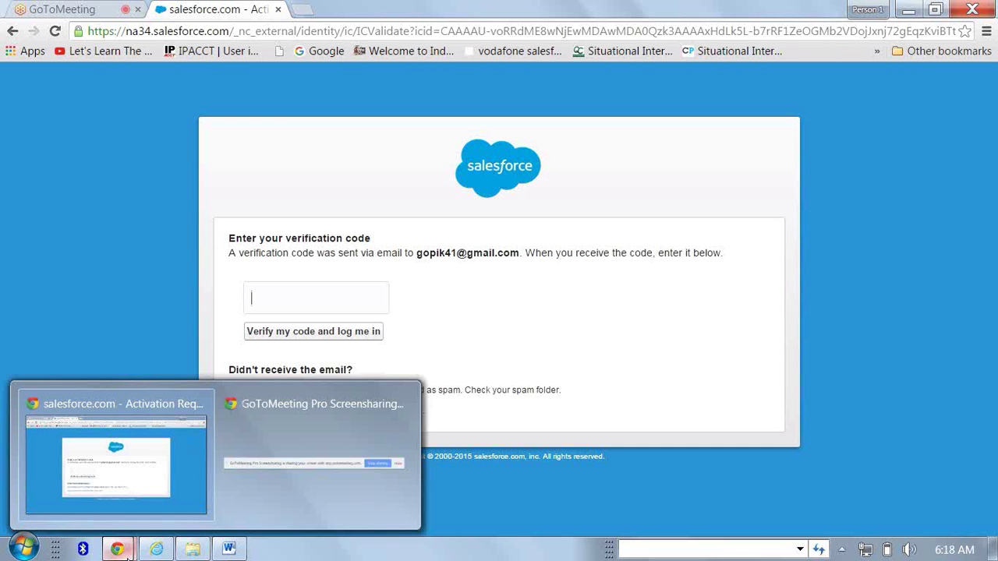
{"action": "left_click", "coordinate": [152, 500]}
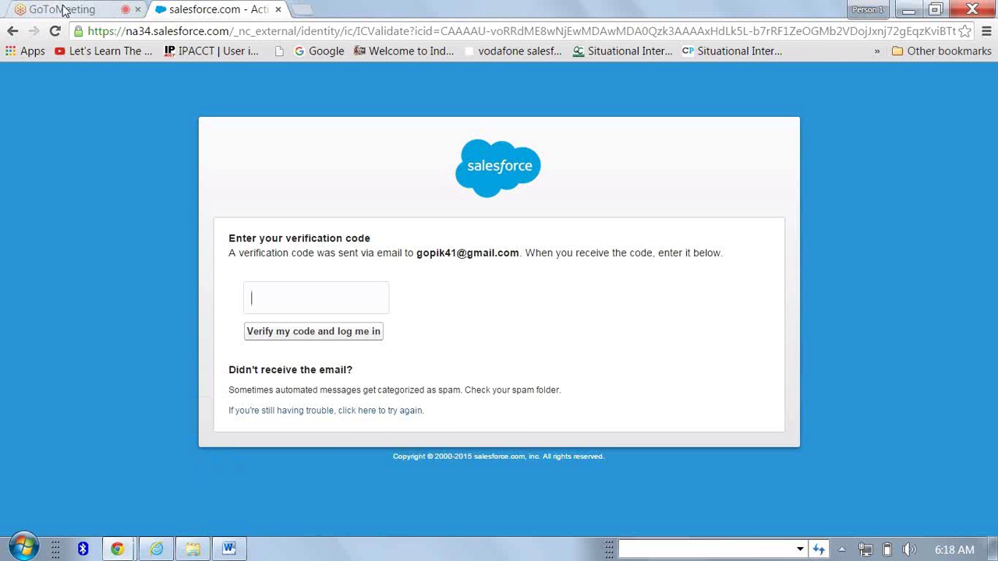
{"action": "left_click", "coordinate": [66, 11]}
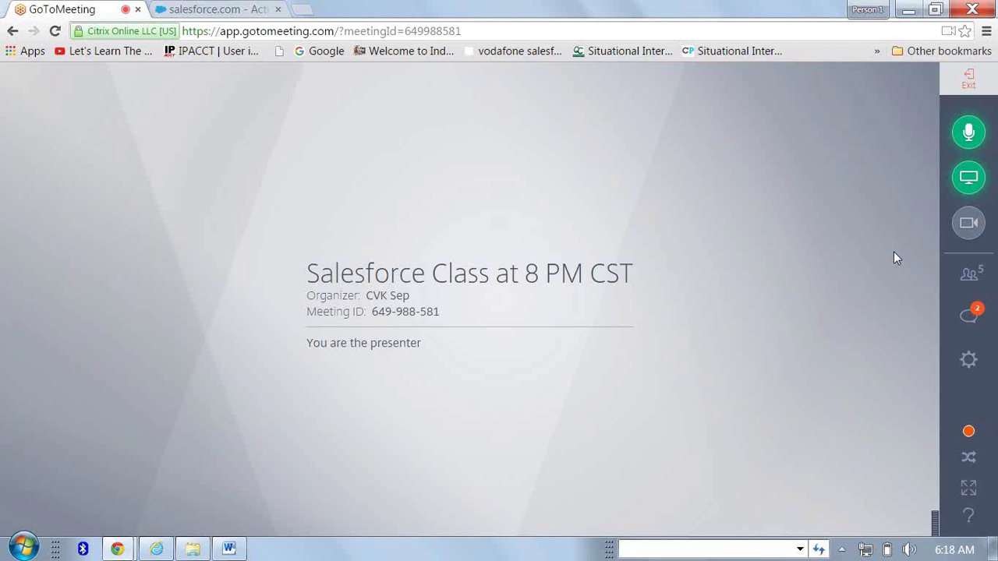
{"action": "left_click", "coordinate": [971, 315]}
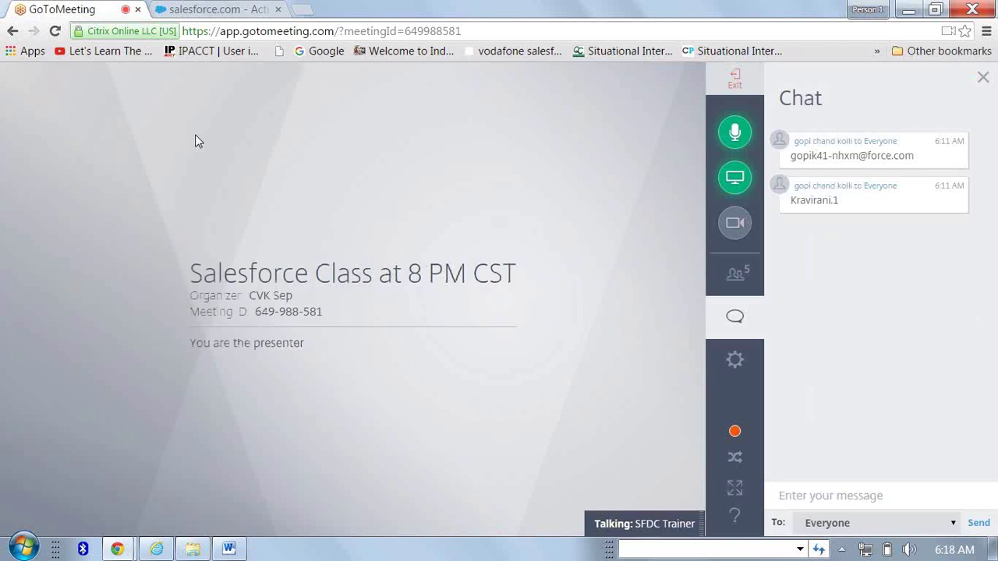
{"action": "key", "text": "ctrl+Tab"}
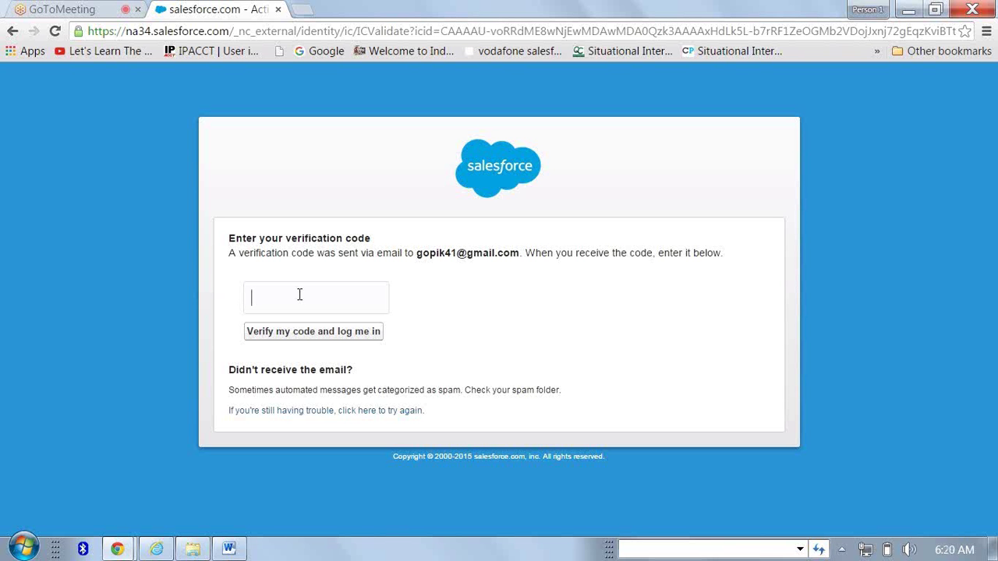
Step: Enter the emailed verification code to sign in, then open Reports from All Tabs
{"action": "key", "text": "Return"}
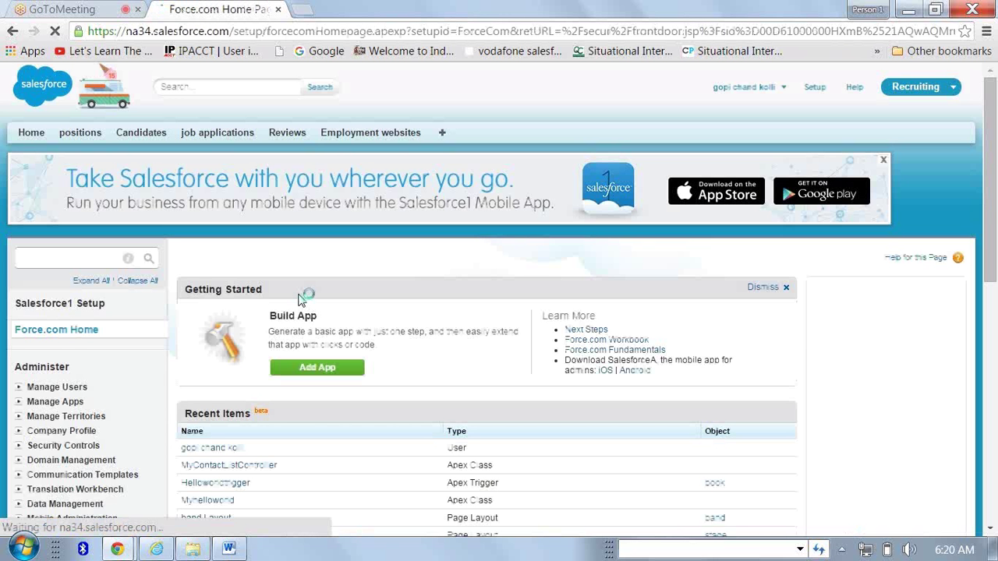
{"action": "left_click", "coordinate": [441, 136]}
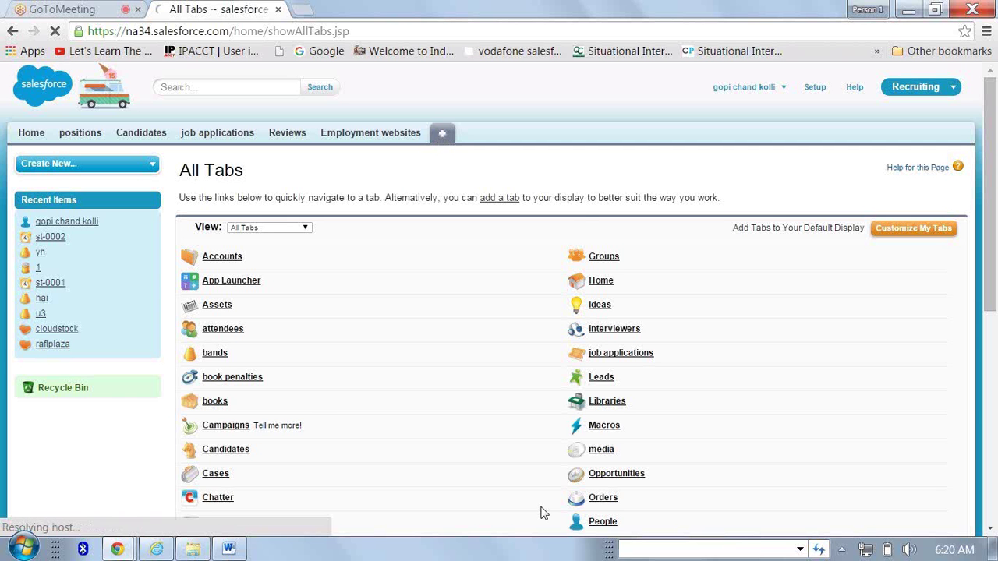
{"action": "scroll", "coordinate": [543, 513], "scroll_direction": "down", "scroll_amount": 1}
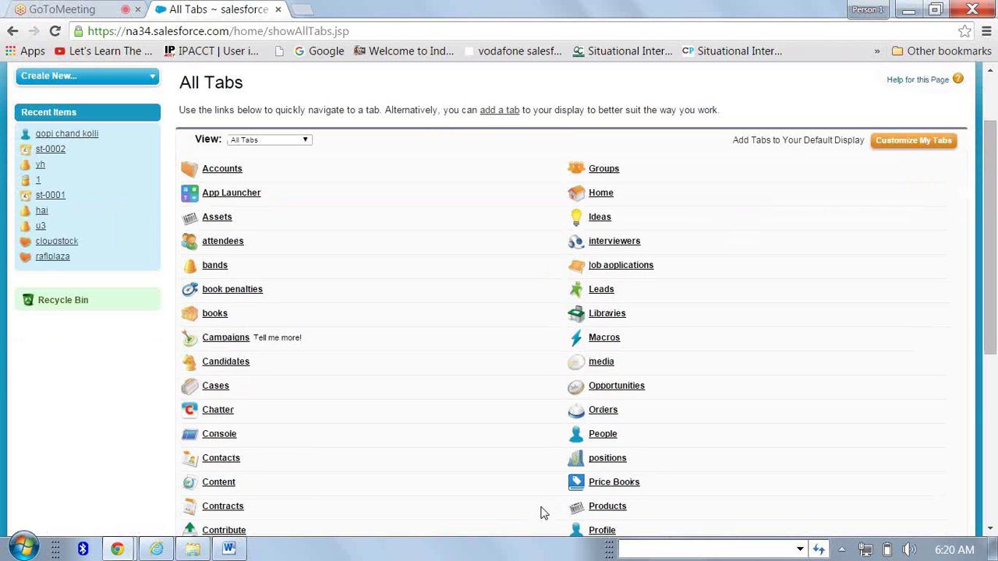
{"action": "scroll", "coordinate": [543, 512], "scroll_direction": "down", "scroll_amount": 1}
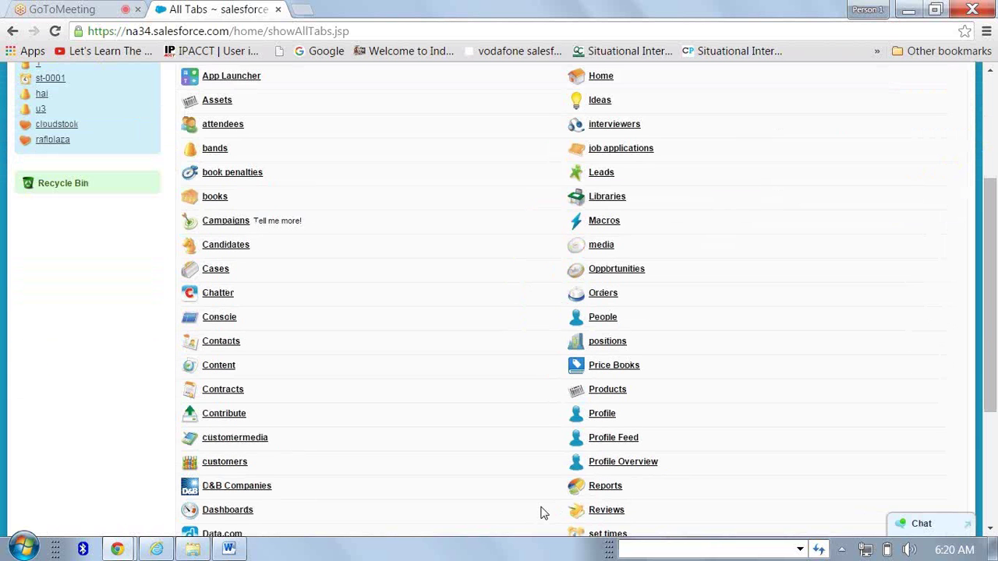
{"action": "left_click", "coordinate": [606, 487]}
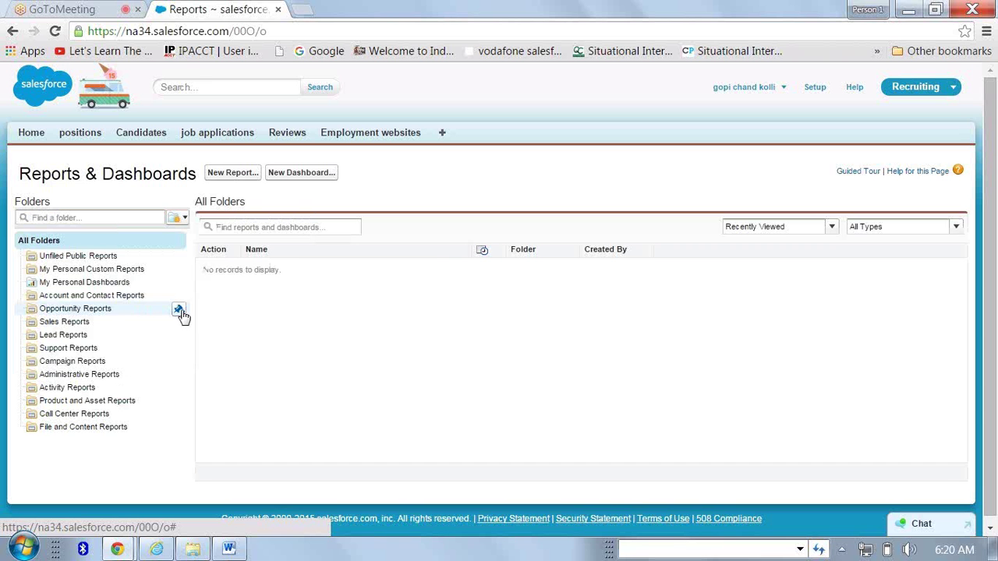
Step: Share the Opportunity Reports folder with an individual user
{"action": "left_click", "coordinate": [180, 316]}
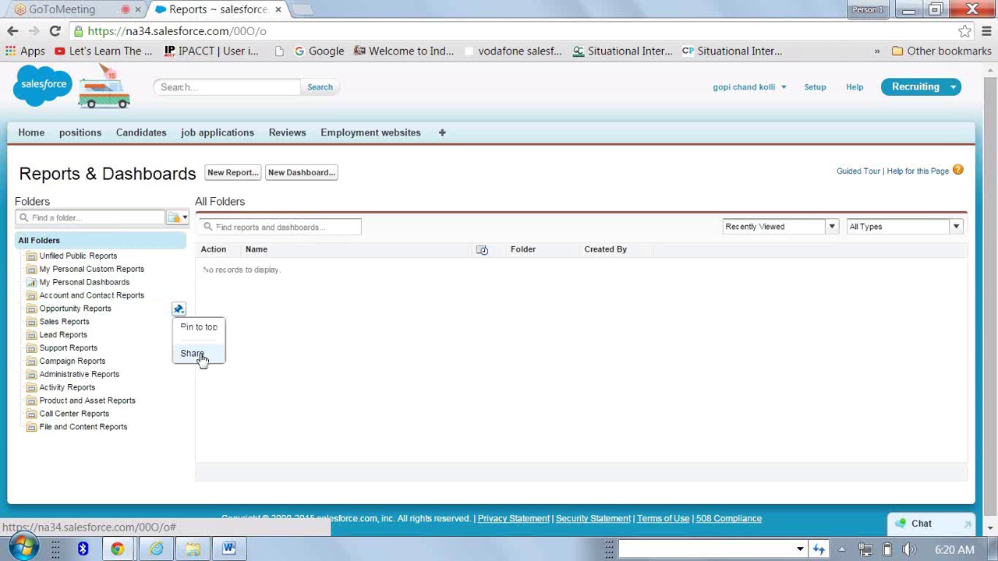
{"action": "left_click", "coordinate": [199, 356]}
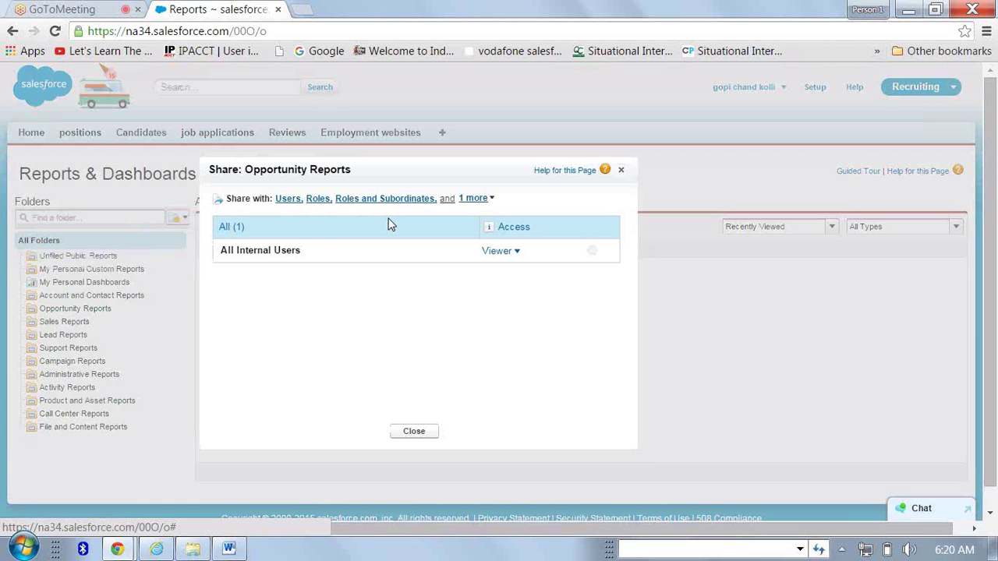
{"action": "left_click", "coordinate": [477, 199]}
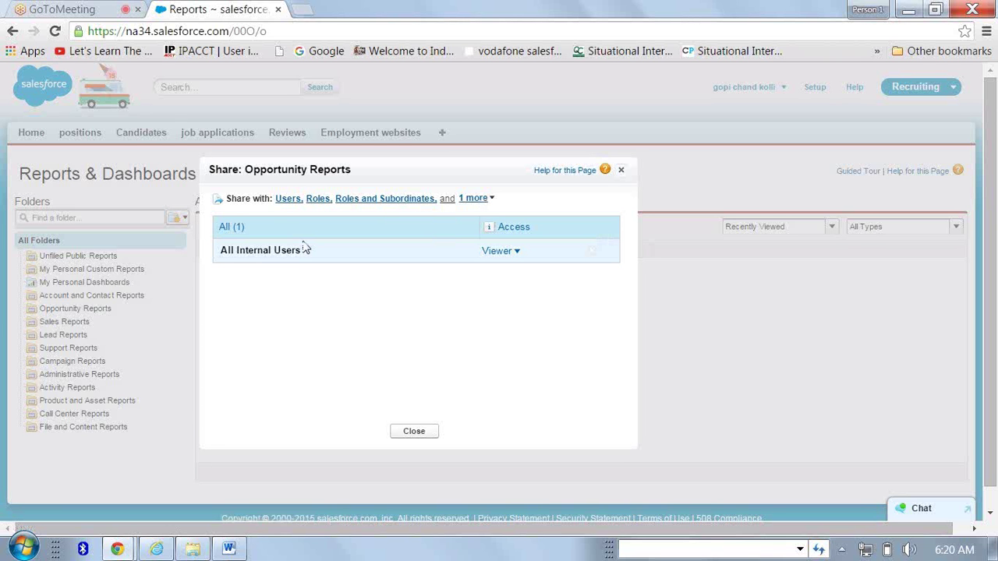
{"action": "left_click", "coordinate": [287, 200]}
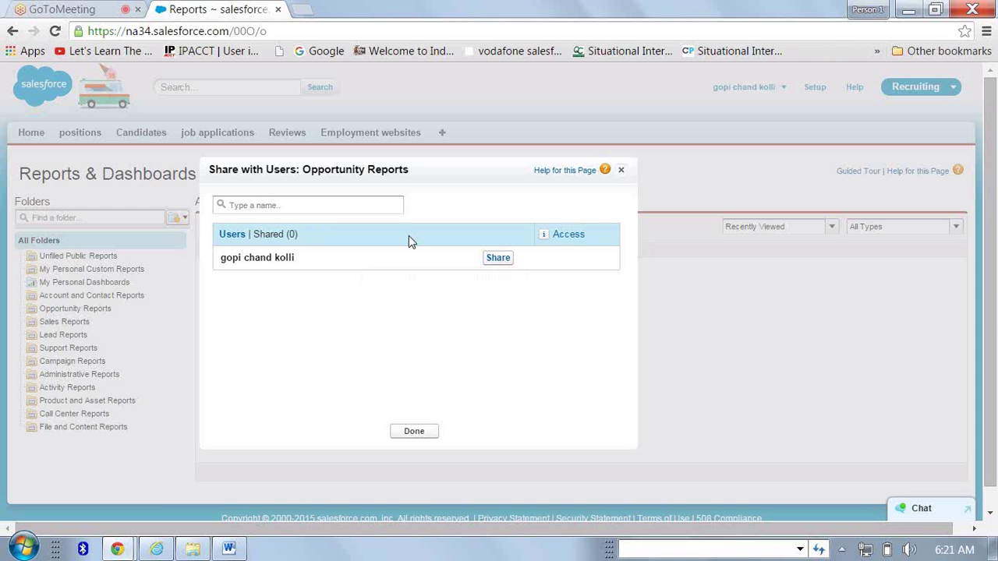
{"action": "left_click", "coordinate": [498, 259]}
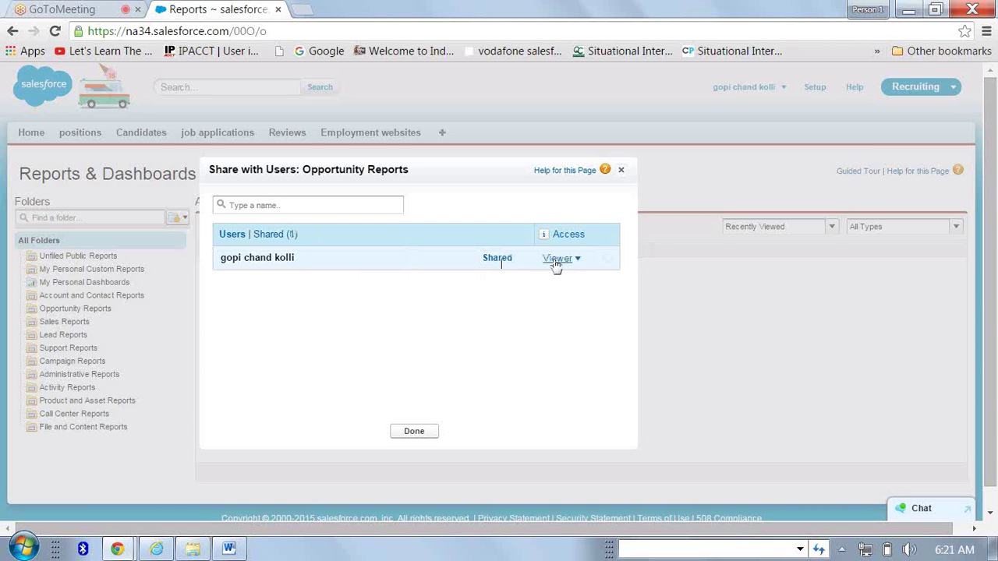
Step: Try giving that user Manager access, which is refused, leaving Viewer, and close the dialog
{"action": "left_click", "coordinate": [579, 260]}
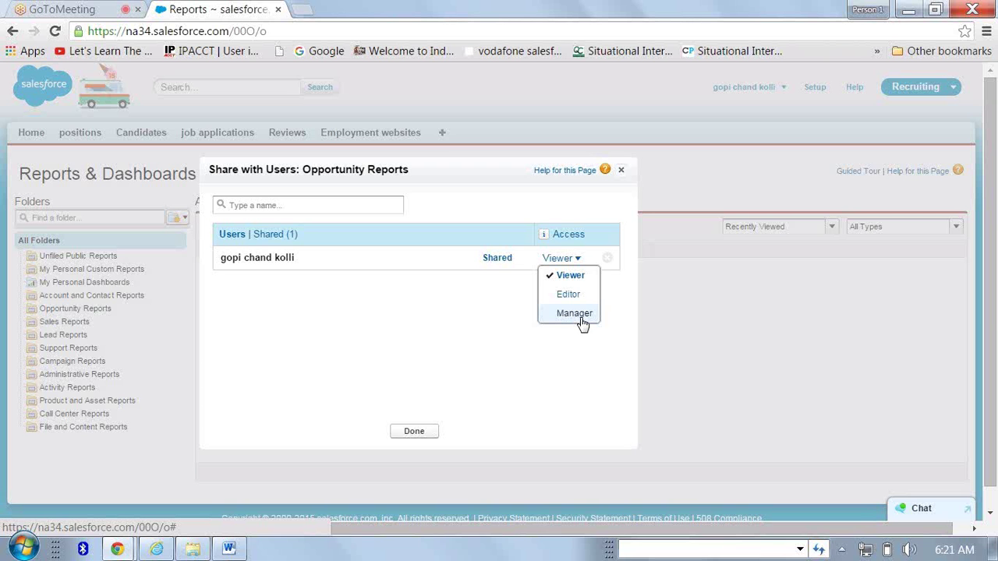
{"action": "left_click", "coordinate": [574, 313]}
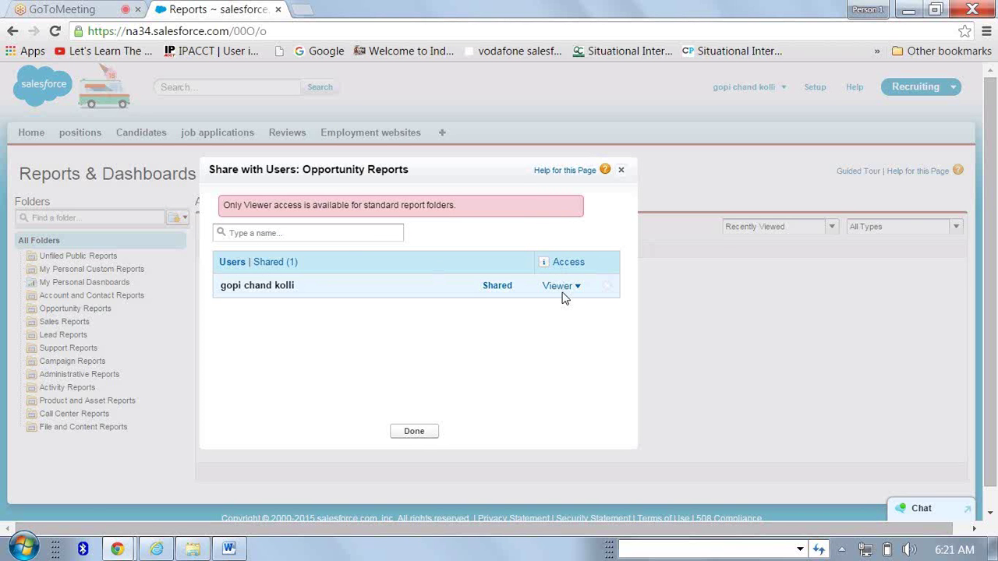
{"action": "left_click", "coordinate": [413, 434]}
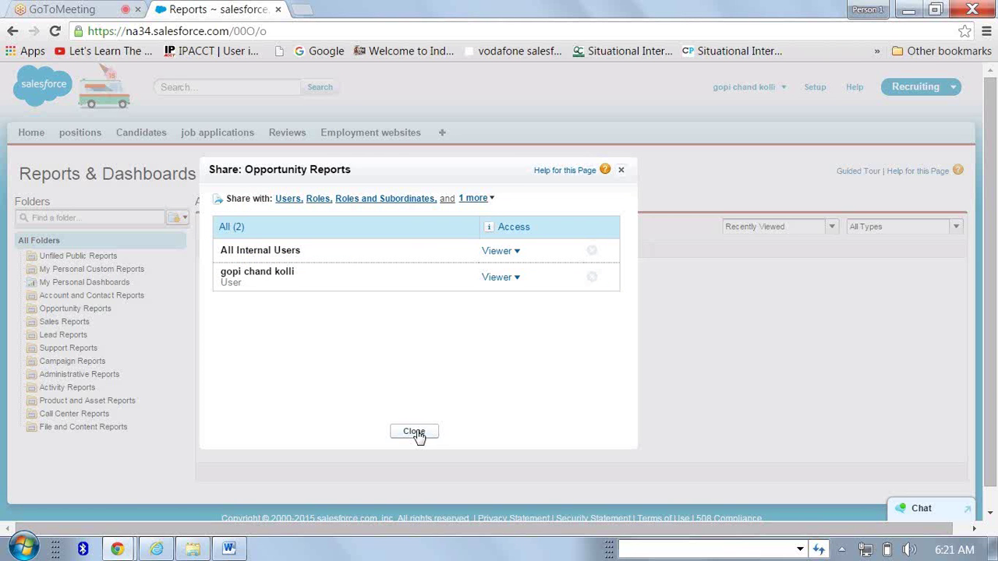
{"action": "left_click", "coordinate": [414, 433]}
{"action": "left_click", "coordinate": [781, 87]}
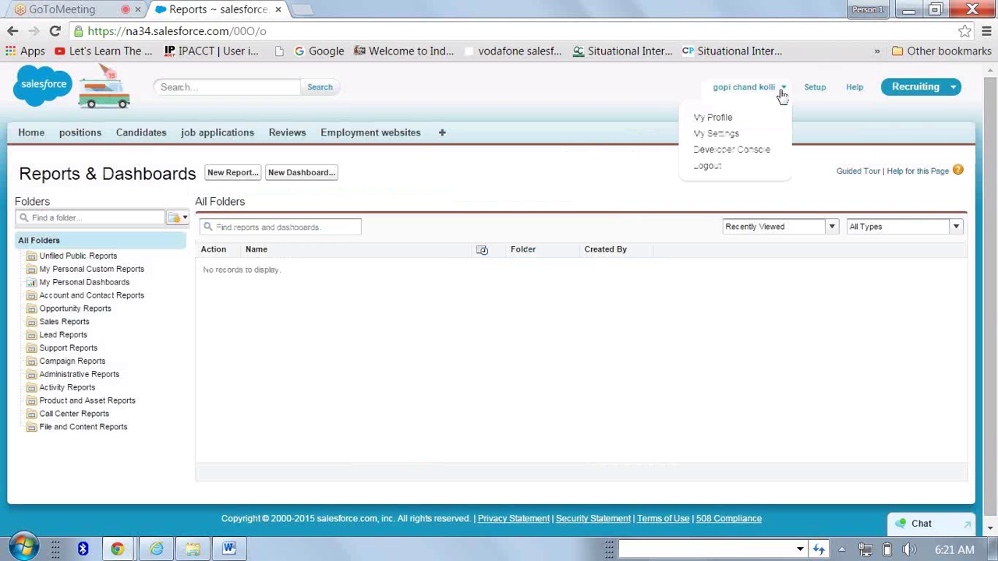
Step: Log out and back in under the other saved username, then return to the Word notes
{"action": "left_click", "coordinate": [704, 167]}
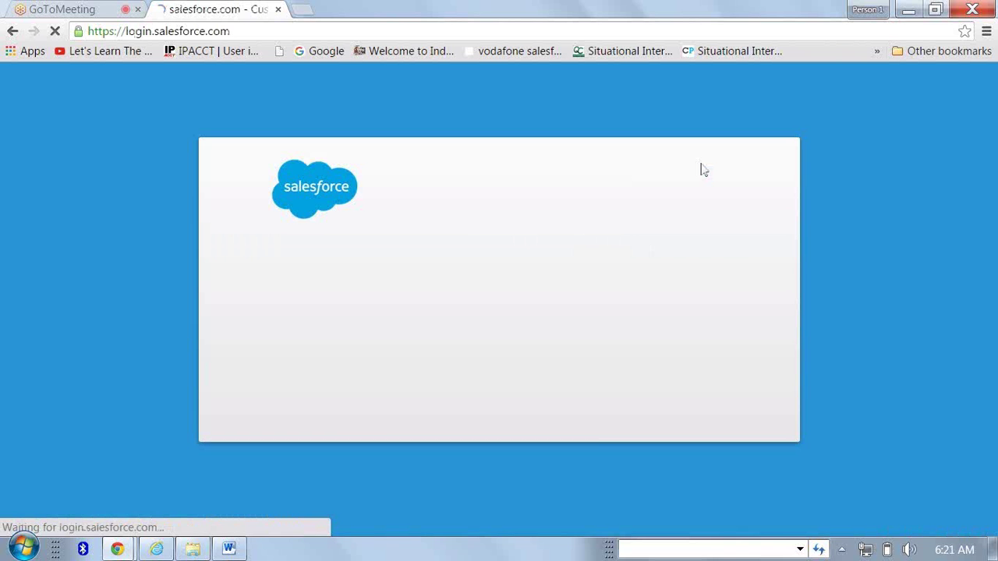
{"action": "left_click", "coordinate": [354, 244]}
{"action": "key", "text": "BackSpace"}
{"action": "key", "text": "BackSpace"}
{"action": "key", "text": "BackSpace"}
{"action": "key", "text": "BackSpace"}
{"action": "key", "text": "BackSpace"}
{"action": "key", "text": "BackSpace"}
{"action": "key", "text": "BackSpace"}
{"action": "key", "text": "BackSpace"}
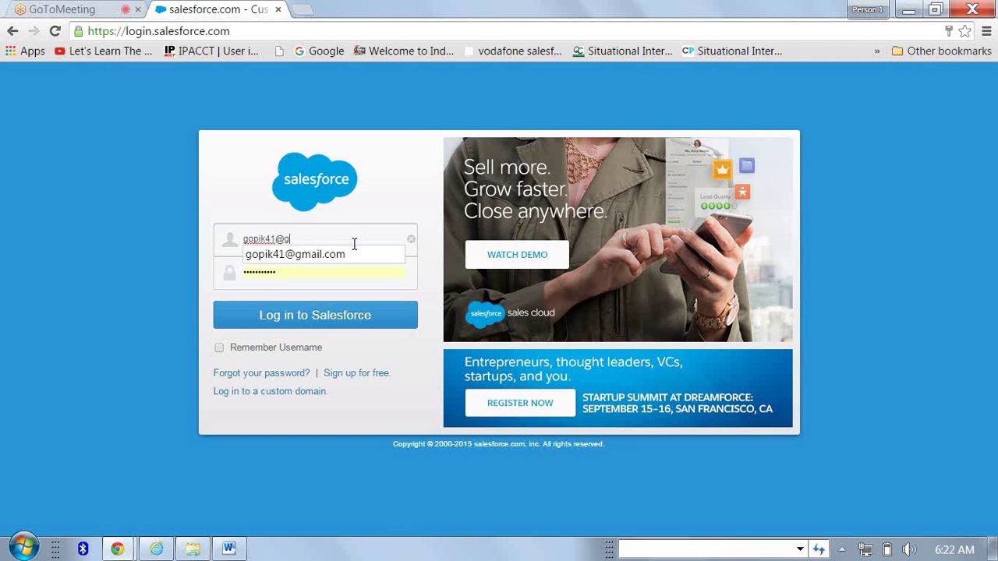
{"action": "key", "text": "BackSpace"}
{"action": "key", "text": "BackSpace"}
{"action": "key", "text": "BackSpace"}
{"action": "left_click", "coordinate": [341, 272]}
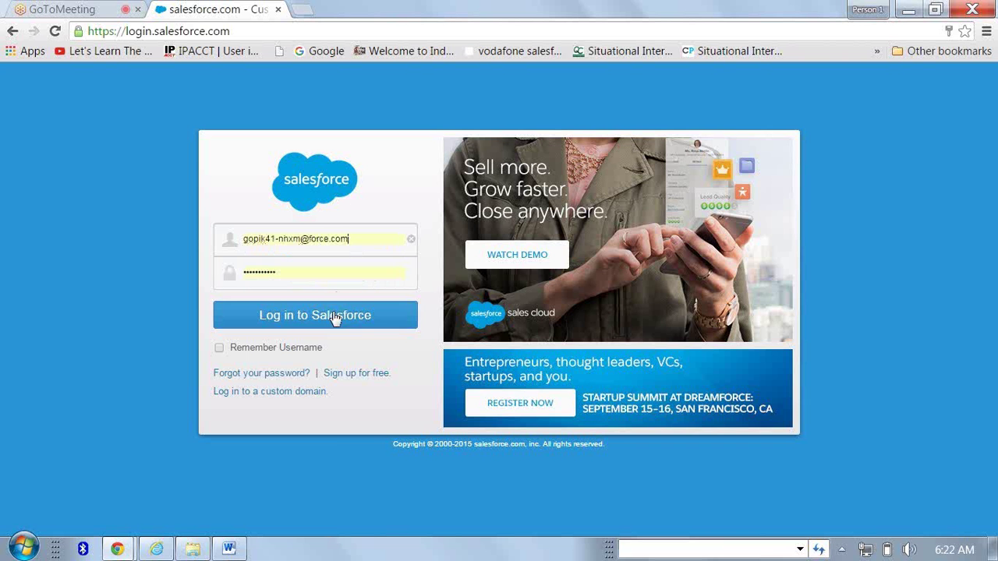
{"action": "left_click", "coordinate": [335, 318]}
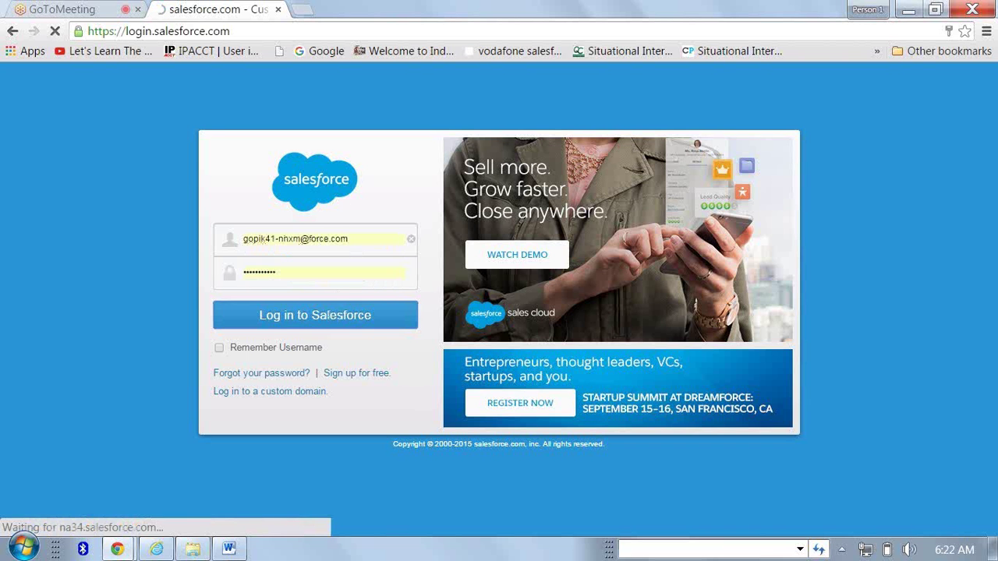
{"action": "mouse_move", "coordinate": [239, 551]}
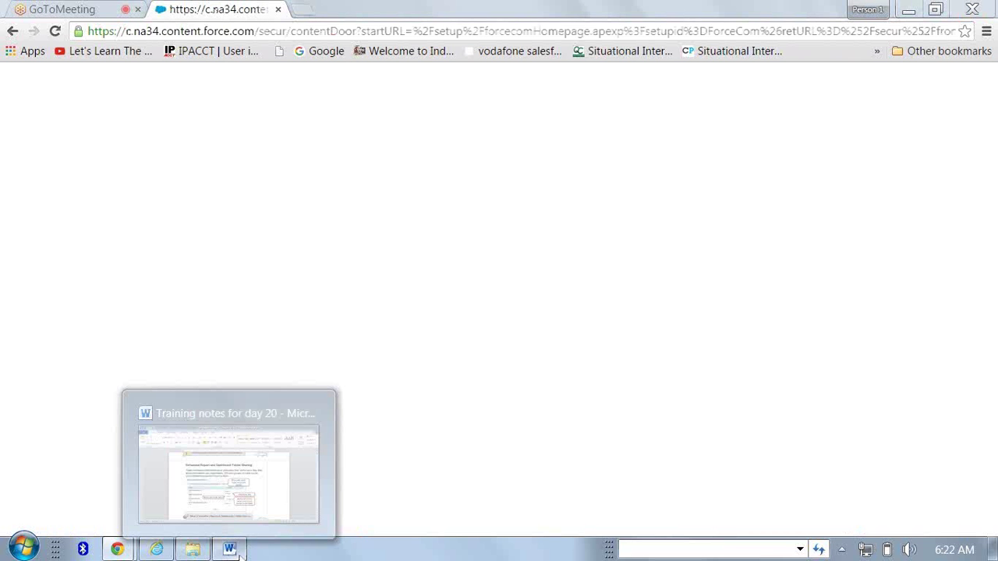
{"action": "left_click", "coordinate": [239, 551]}
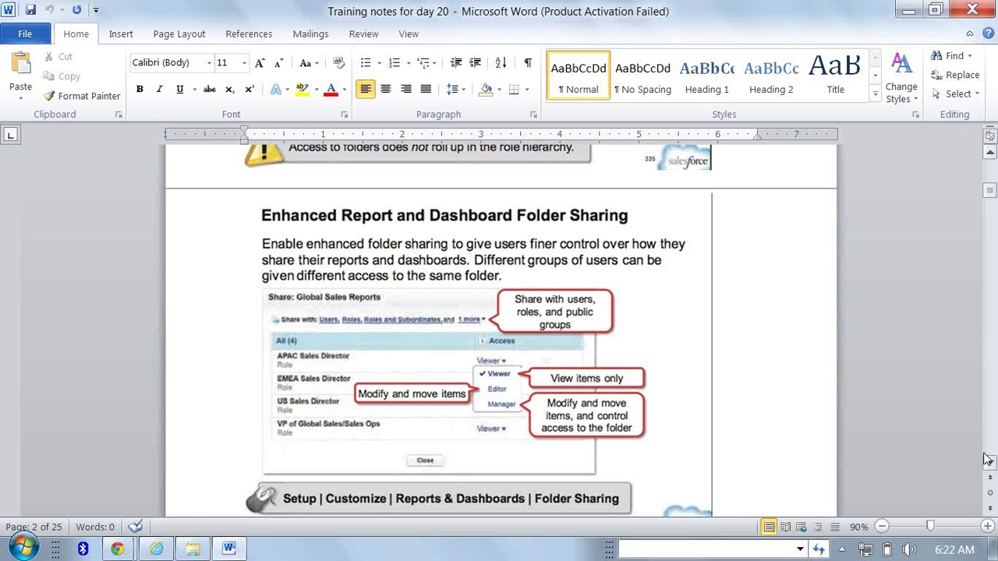
Step: Scroll the Word training notes to exercise 7-1: Run and Modify a Report, then switch back to Salesforce
{"action": "scroll", "coordinate": [990, 463], "scroll_direction": "down", "scroll_amount": 5}
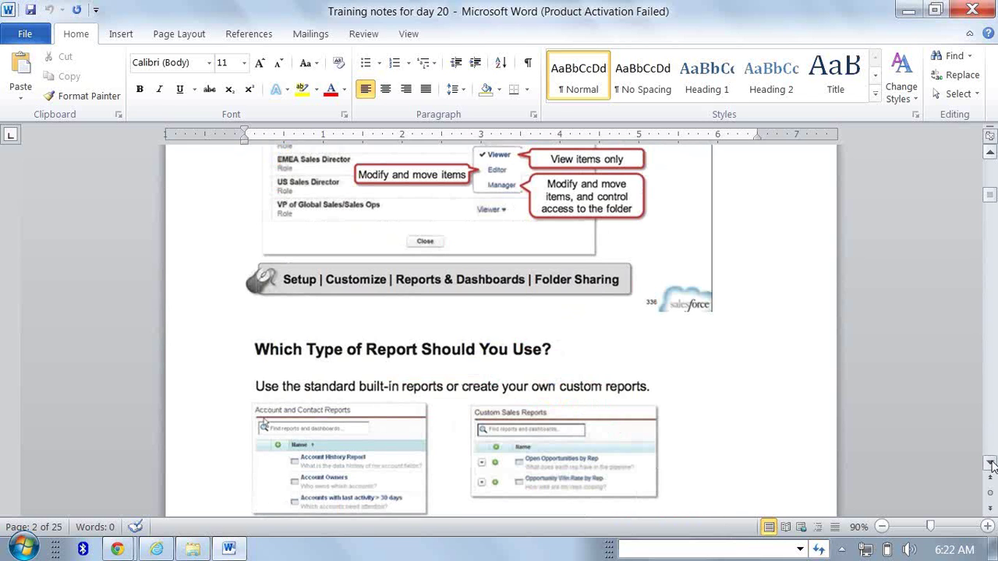
{"action": "scroll", "coordinate": [993, 465], "scroll_direction": "down", "scroll_amount": 3}
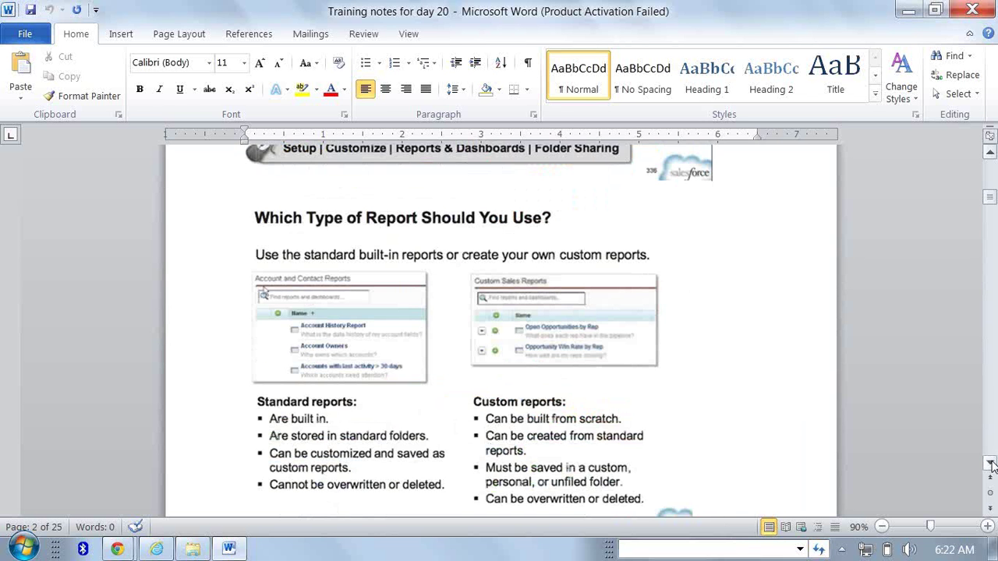
{"action": "left_click", "coordinate": [991, 464]}
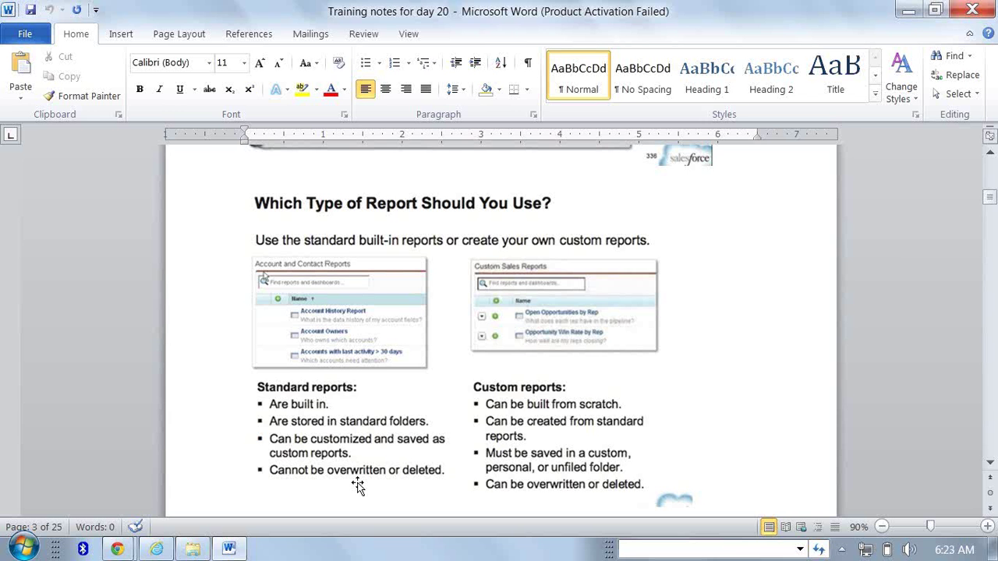
{"action": "scroll", "coordinate": [357, 484], "scroll_direction": "down", "scroll_amount": 8}
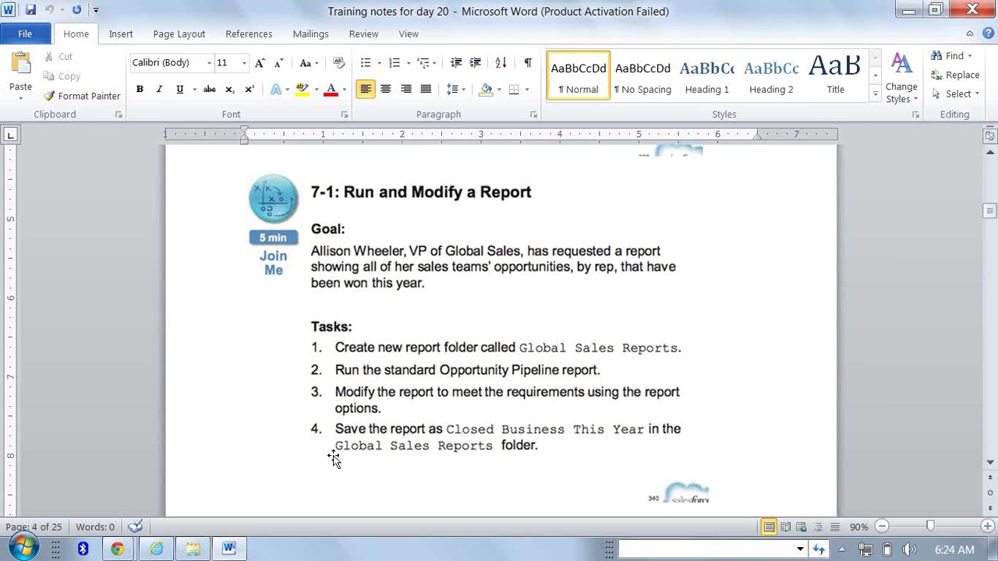
{"action": "mouse_move", "coordinate": [116, 550]}
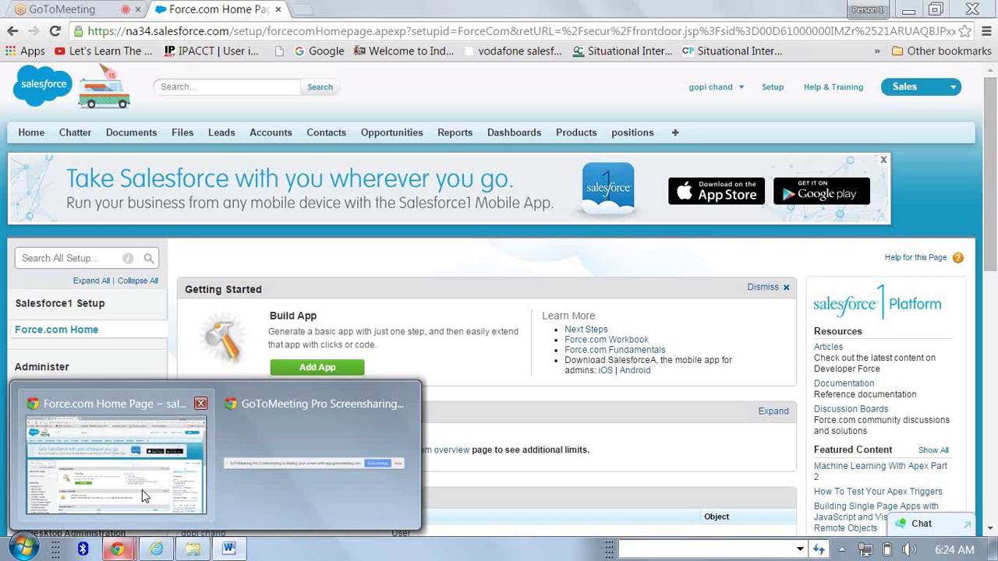
{"action": "left_click", "coordinate": [115, 464]}
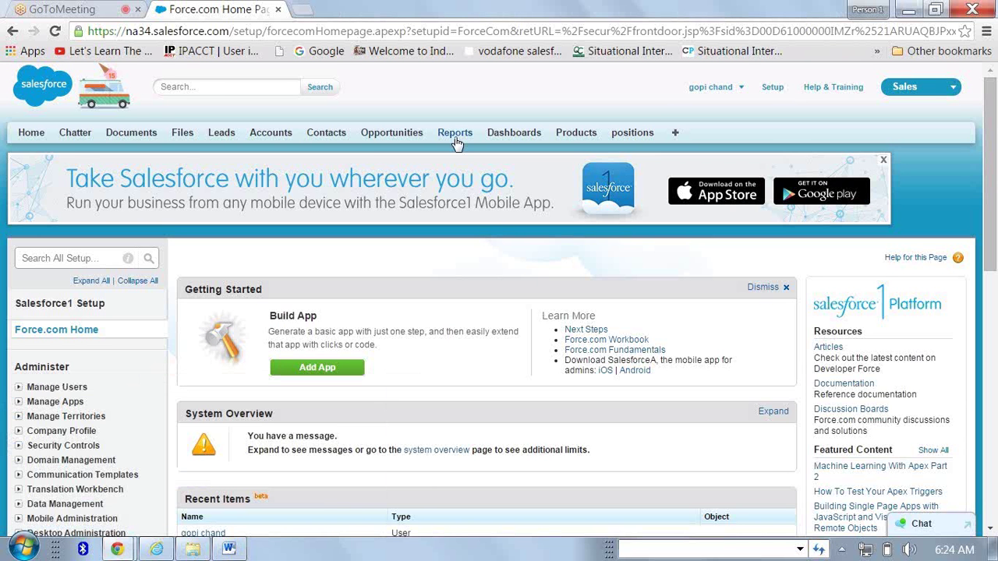
Step: Start a new report folder from the Reports tab and label it 'Global Sales Reports'
{"action": "left_click", "coordinate": [455, 134]}
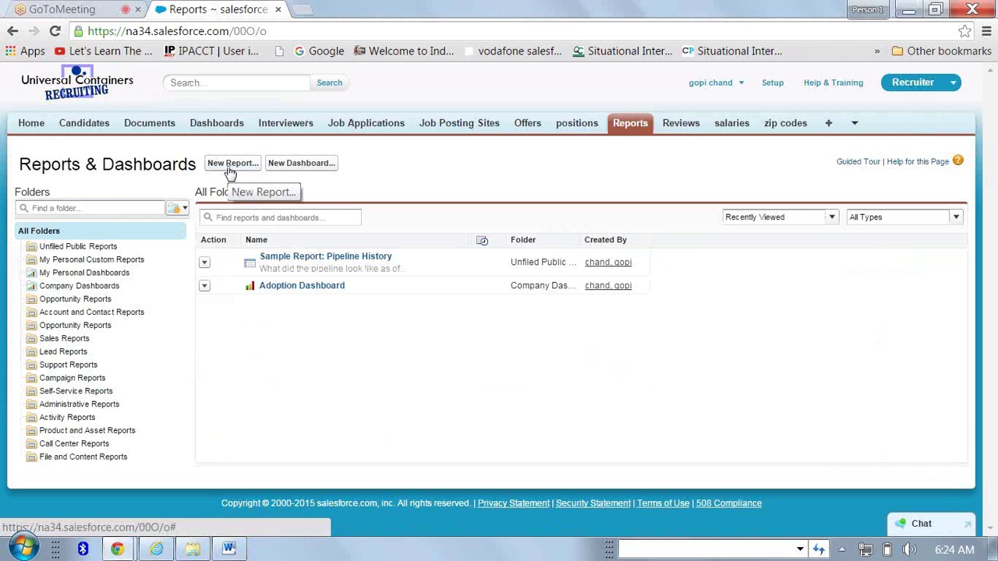
{"action": "left_click", "coordinate": [185, 211]}
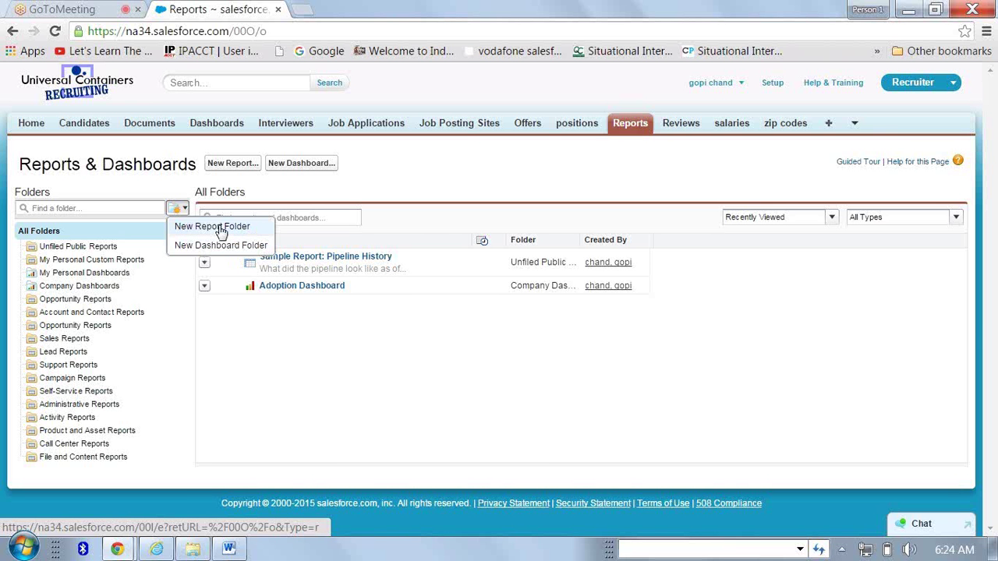
{"action": "left_click", "coordinate": [221, 227]}
{"action": "left_click", "coordinate": [371, 246]}
{"action": "type", "text": "G"}
{"action": "type", "text": "lo"}
{"action": "type", "text": "ba"}
{"action": "type", "text": "l Salesfor"}
{"action": "key", "text": "BackSpace"}
{"action": "key", "text": "BackSpace"}
{"action": "key", "text": "BackSpace"}
{"action": "type", "text": "rep"}
{"action": "key", "text": "BackSpace"}
{"action": "key", "text": "BackSpace"}
{"action": "type", "text": "Reports"}
{"action": "key", "text": "Tab"}
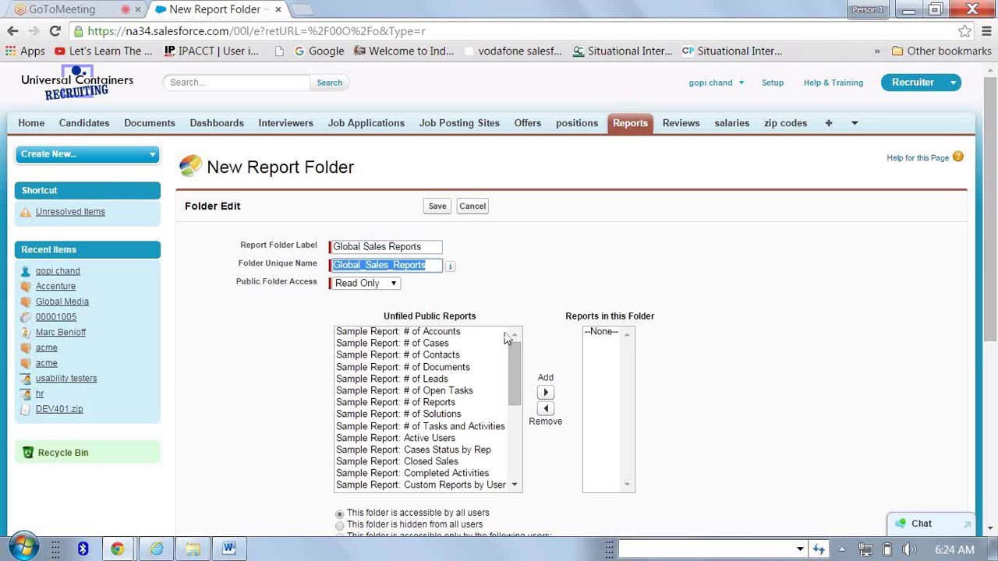
Step: Leave the folder form unsaved and return to Reports & Dashboards
{"action": "left_click_drag", "start_coordinate": [511, 365], "coordinate": [515, 334]}
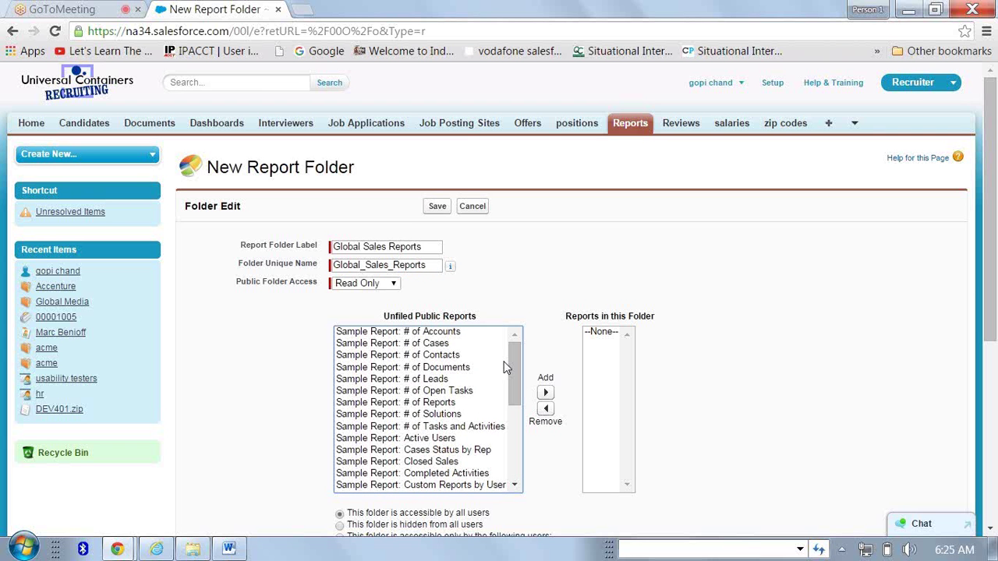
{"action": "left_click_drag", "start_coordinate": [512, 365], "coordinate": [524, 433]}
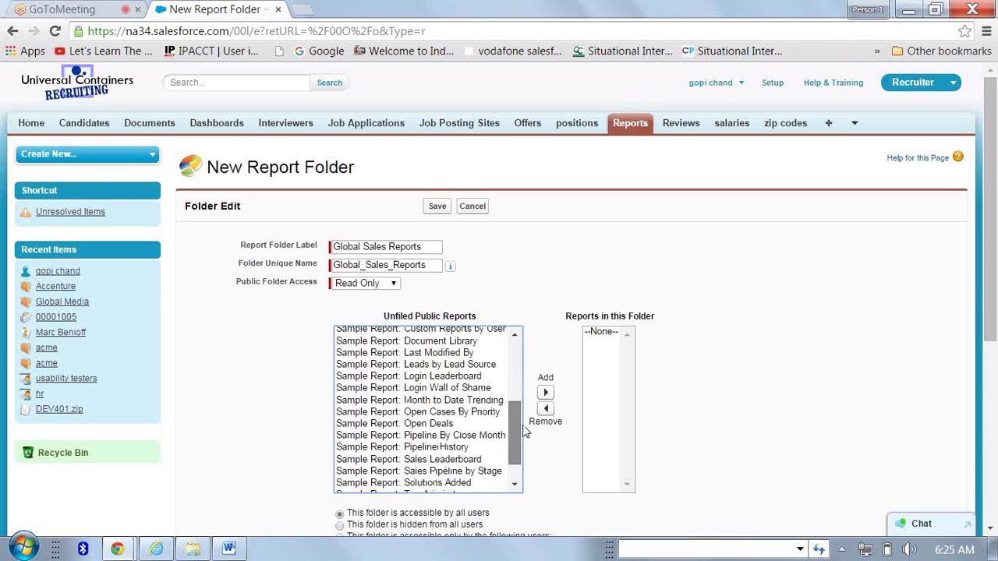
{"action": "scroll", "coordinate": [458, 446], "scroll_direction": "down", "scroll_amount": 1}
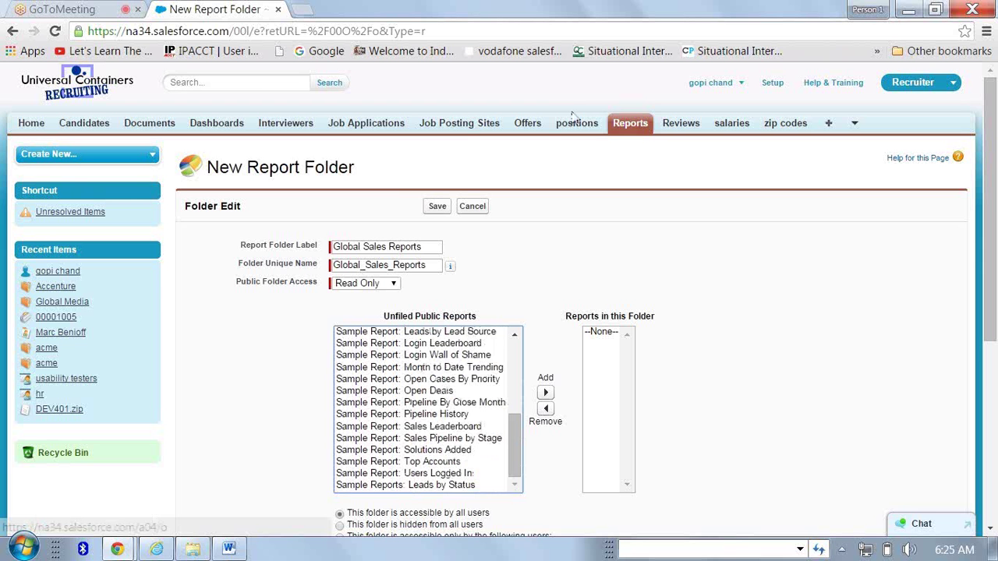
{"action": "left_click", "coordinate": [626, 128]}
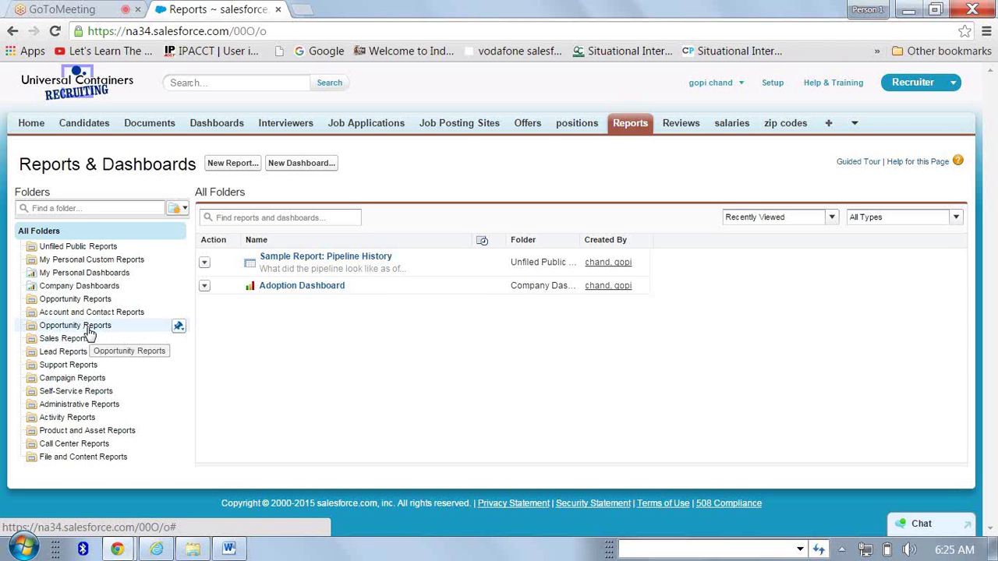
Step: Edit the Opportunity Reports folder and relabel it 'Global Sales Reports'
{"action": "left_click", "coordinate": [76, 326]}
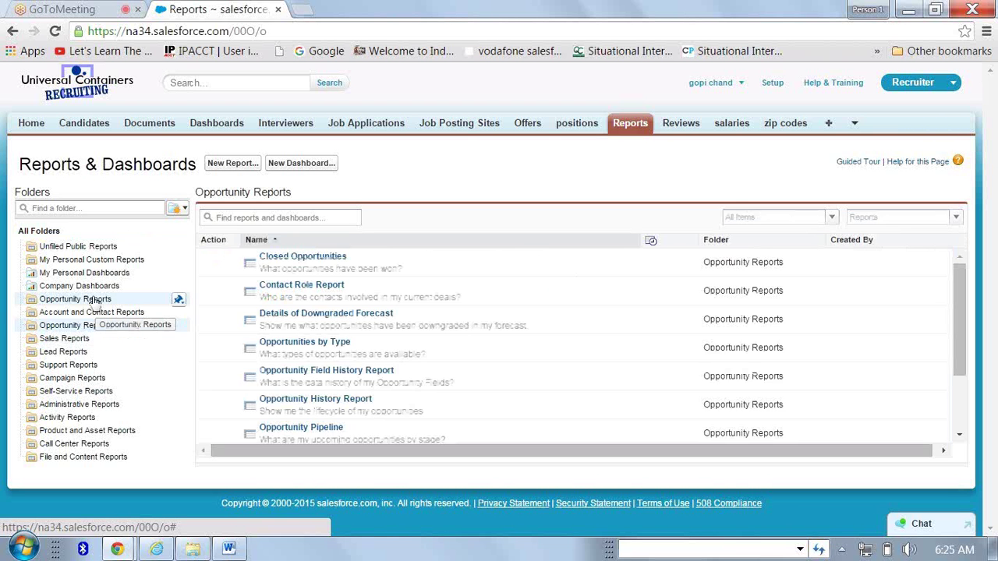
{"action": "left_click", "coordinate": [179, 302]}
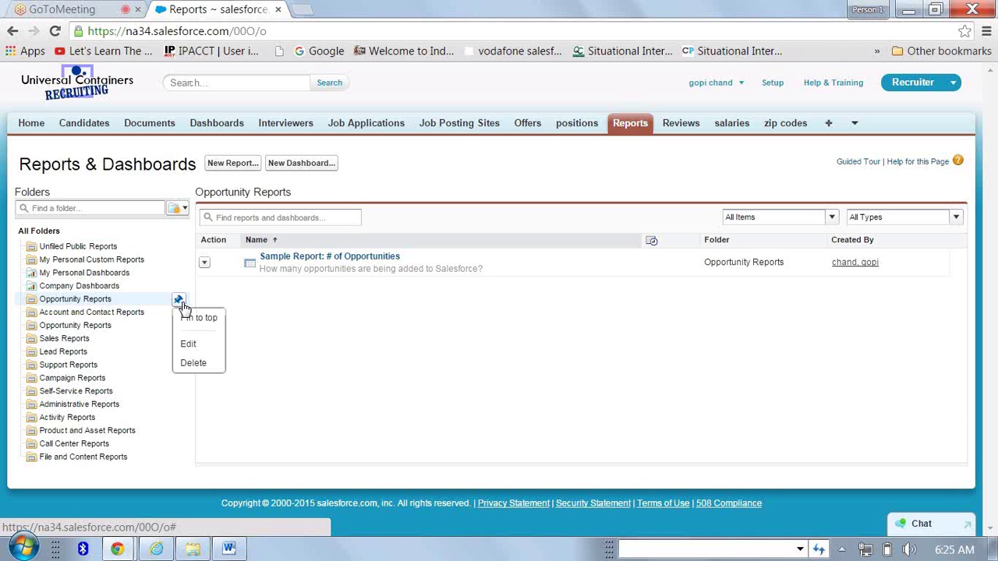
{"action": "left_click", "coordinate": [192, 348]}
{"action": "type", "text": "Gl"}
{"action": "type", "text": "obal"}
{"action": "type", "text": " Salesfor"}
{"action": "key", "text": "BackSpace"}
{"action": "key", "text": "BackSpace"}
{"action": "key", "text": "BackSpace"}
{"action": "type", "text": "Reports"}
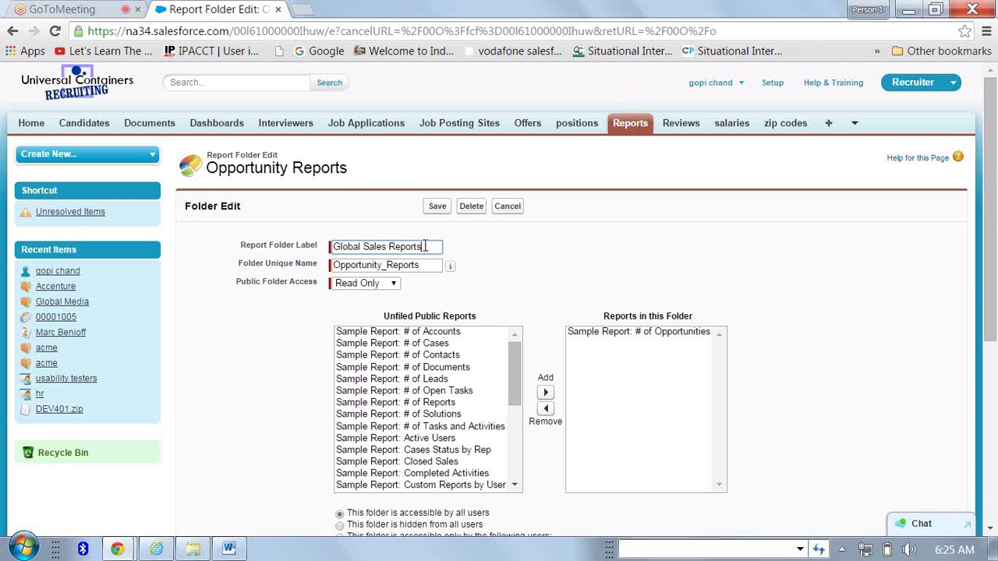
Step: Regenerate the folder unique name as Global_Sales_Reports and save the folder
{"action": "left_click", "coordinate": [428, 261]}
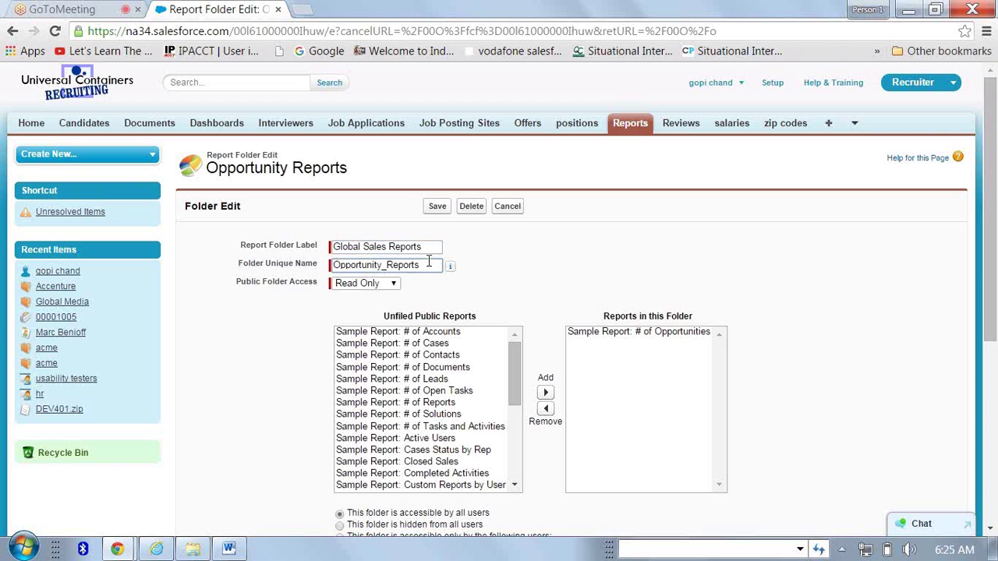
{"action": "double_click", "coordinate": [428, 262]}
{"action": "key", "text": "BackSpace"}
{"action": "left_click", "coordinate": [431, 246]}
{"action": "key", "text": "Tab"}
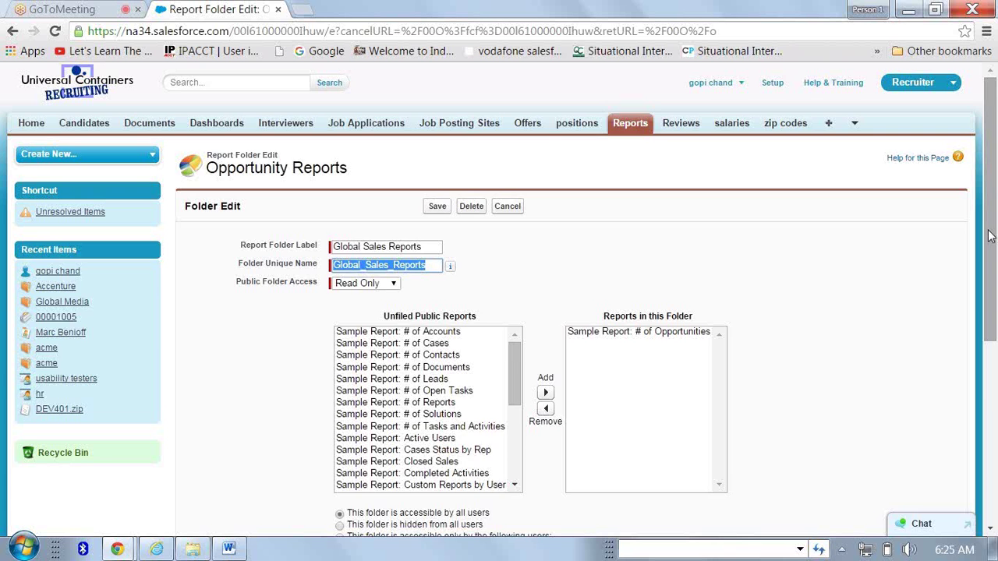
{"action": "left_click_drag", "start_coordinate": [989, 235], "coordinate": [990, 298]}
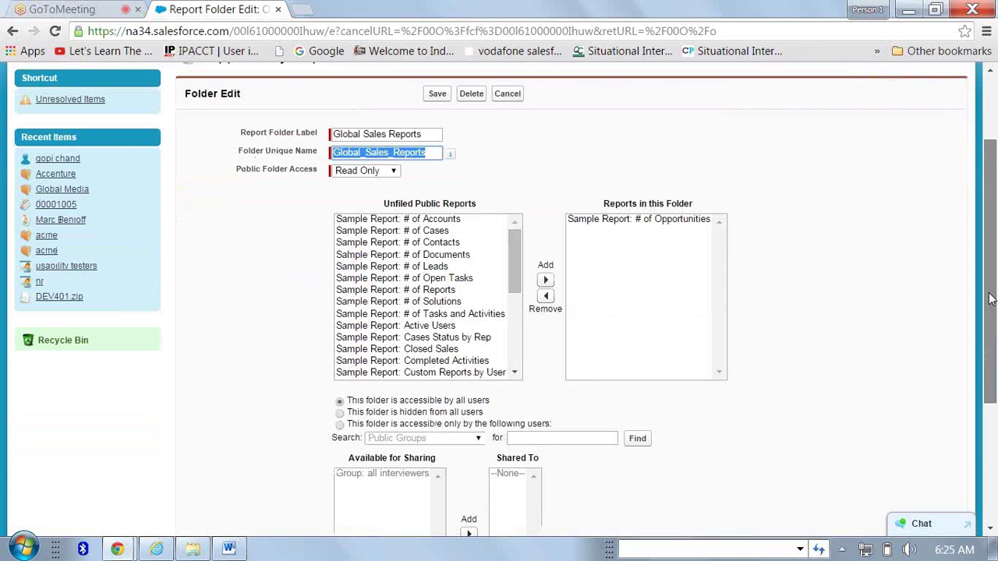
{"action": "scroll", "coordinate": [436, 459], "scroll_direction": "down", "scroll_amount": 3}
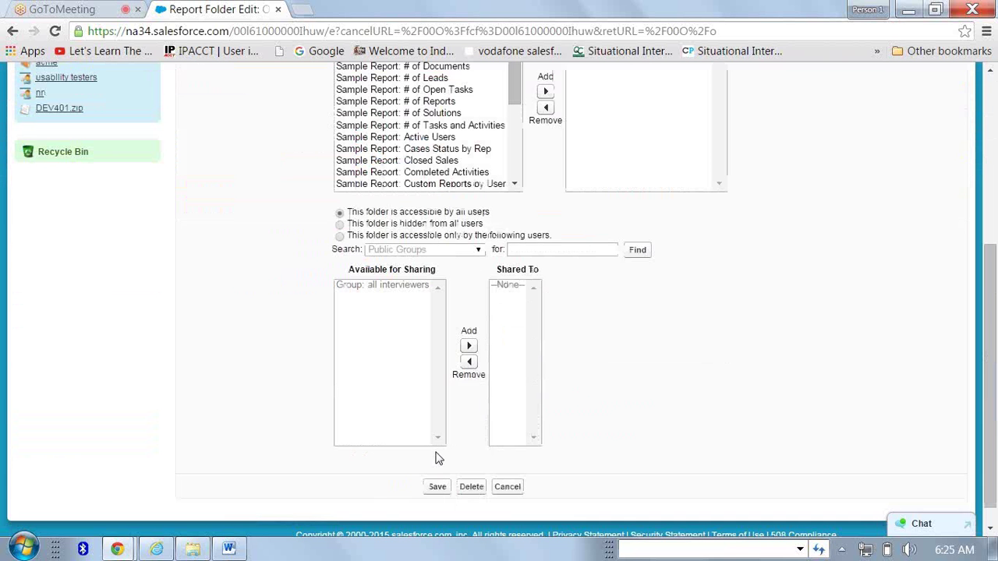
{"action": "left_click", "coordinate": [436, 486]}
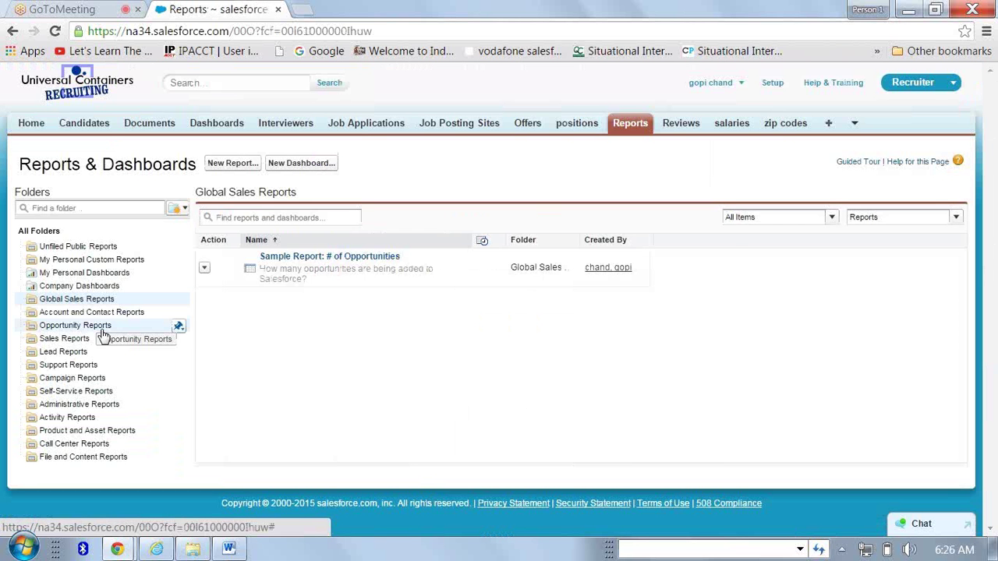
{"action": "left_click", "coordinate": [75, 326]}
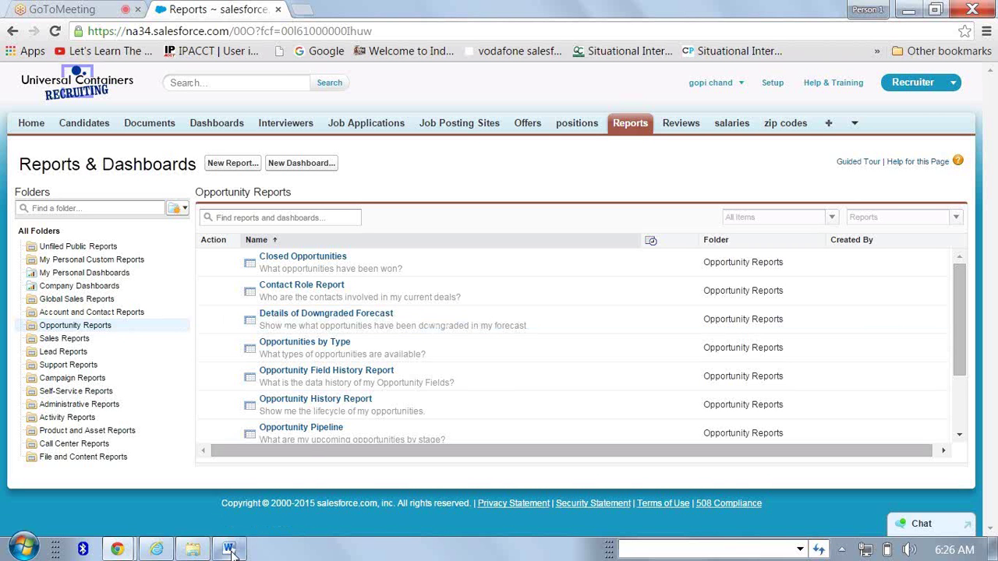
Step: Check the exercise task list in the Word notes, then return to the Salesforce reports list
{"action": "mouse_move", "coordinate": [187, 551]}
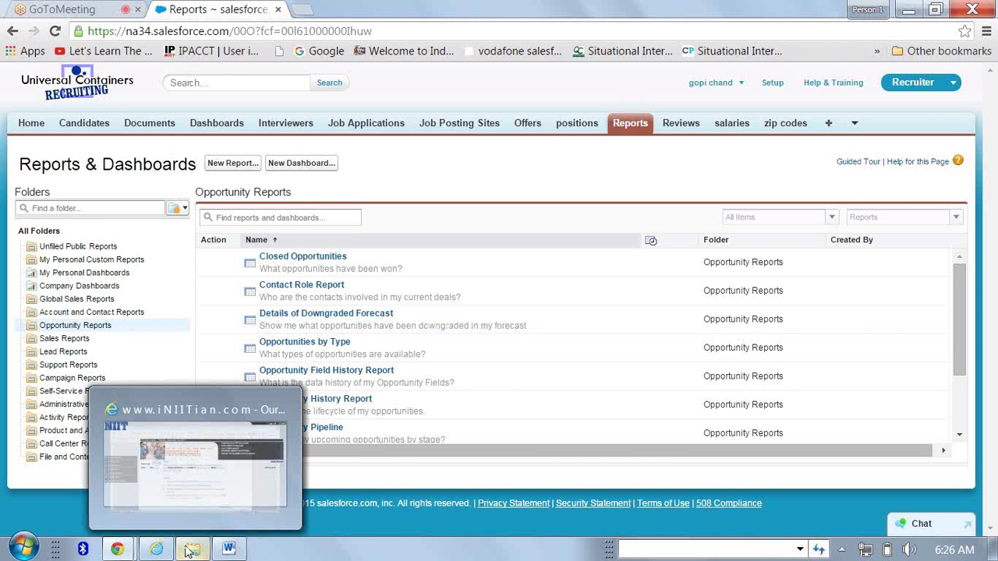
{"action": "left_click", "coordinate": [231, 550]}
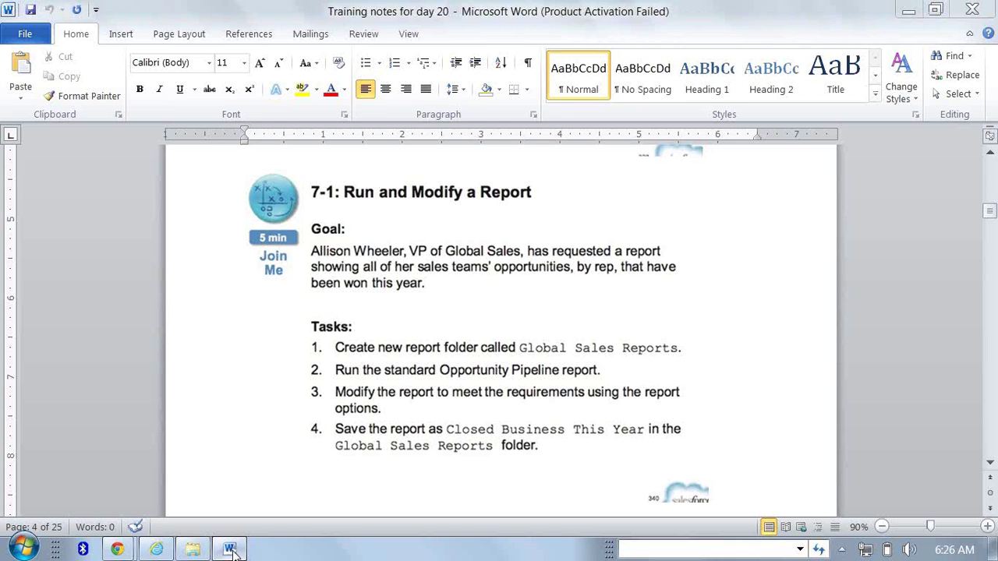
{"action": "left_click", "coordinate": [231, 550]}
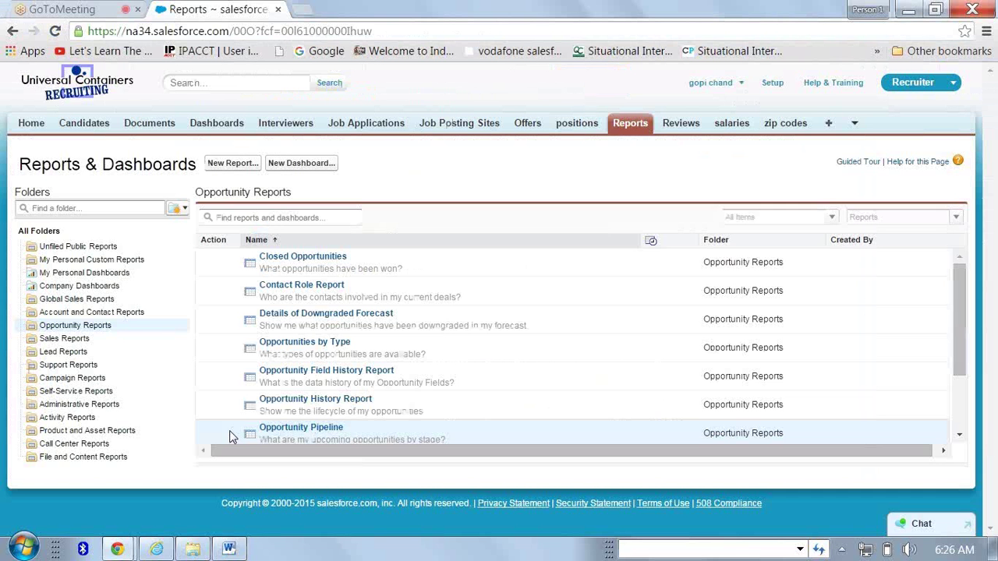
Step: Run the standard Opportunity Pipeline report and customise it in the report builder
{"action": "left_click", "coordinate": [312, 430]}
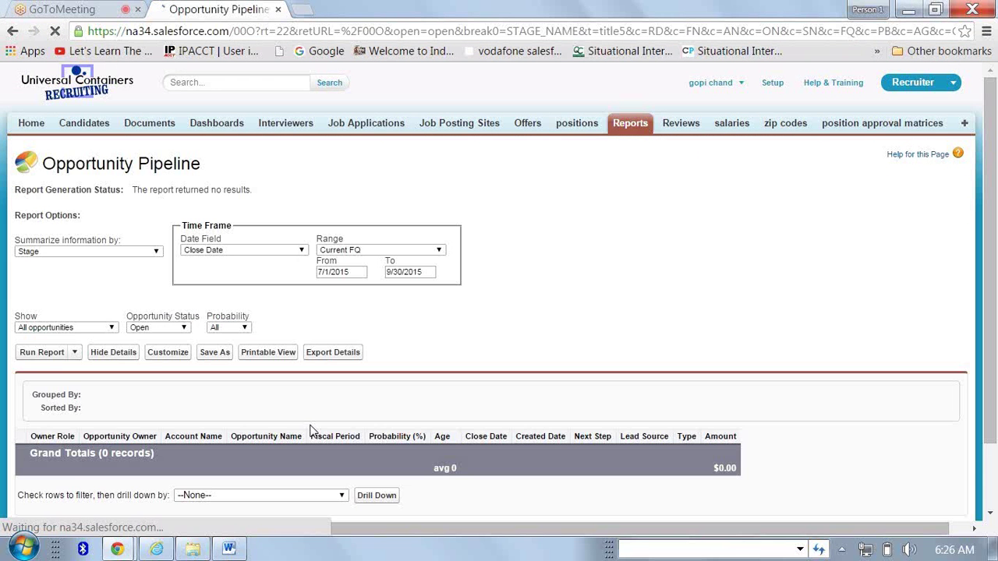
{"action": "left_click", "coordinate": [167, 352]}
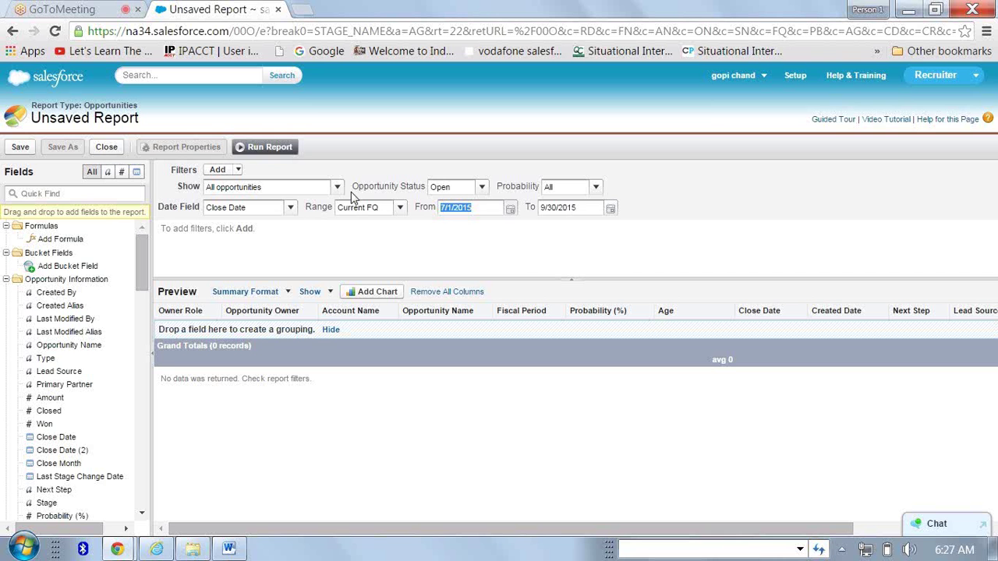
{"action": "left_click", "coordinate": [483, 188]}
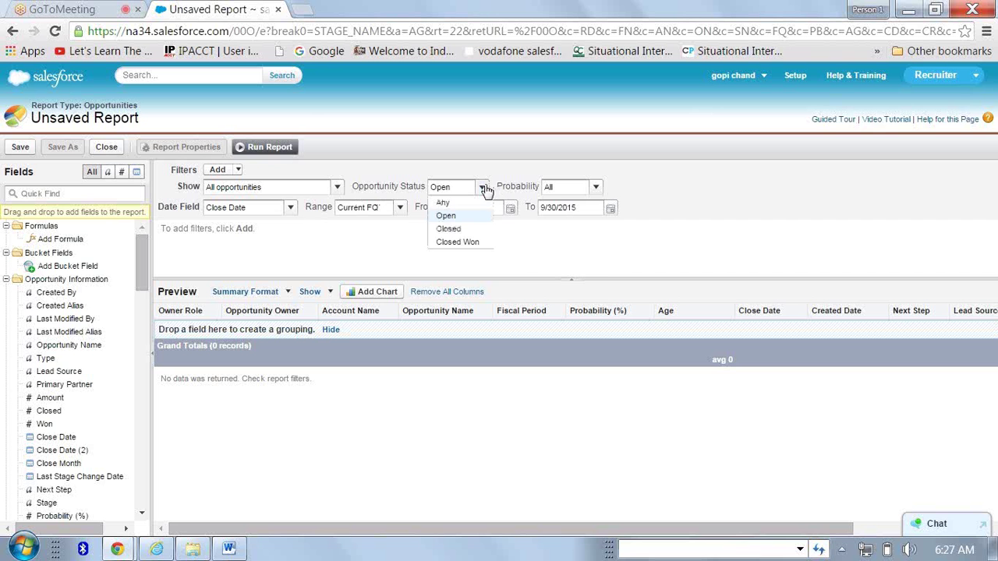
Step: Filter the report to Closed Won opportunities with the date range set to All Time
{"action": "left_click", "coordinate": [475, 243]}
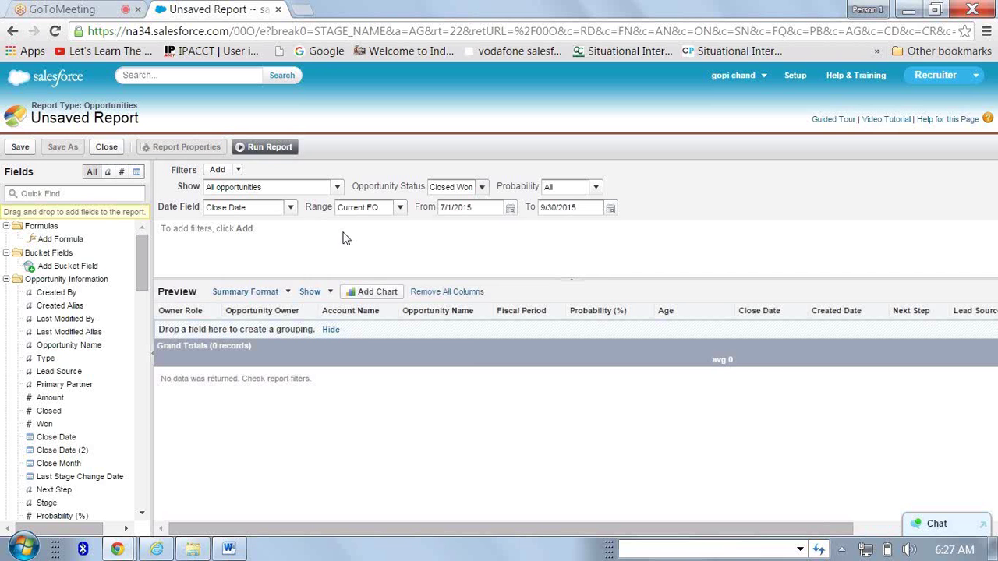
{"action": "left_click", "coordinate": [400, 209]}
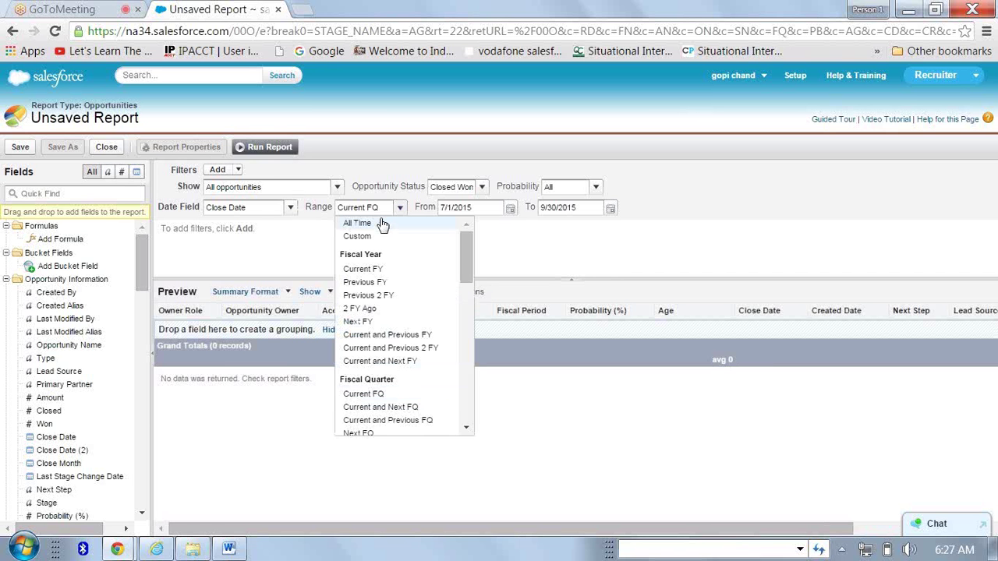
{"action": "left_click", "coordinate": [365, 222]}
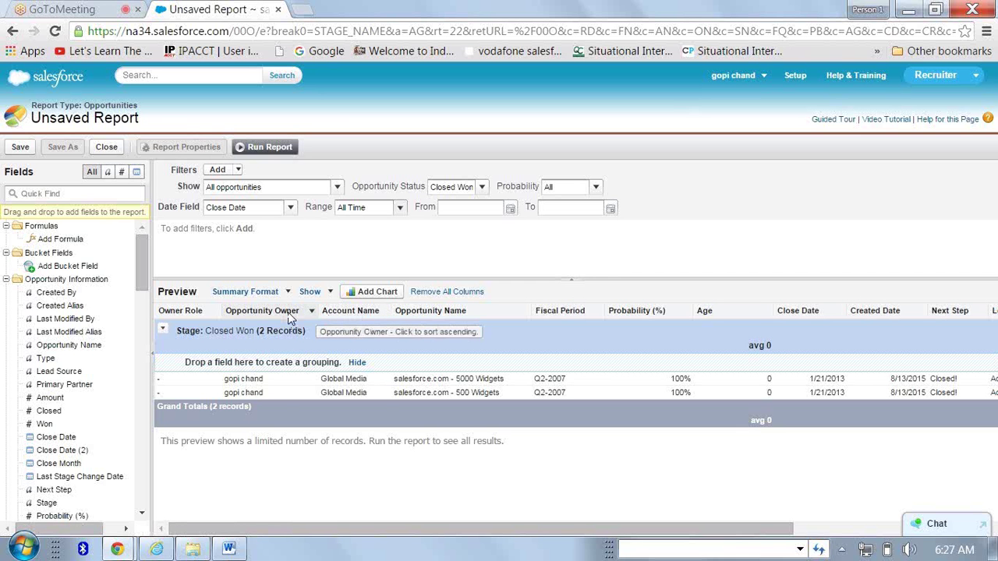
Step: Add Opportunity Owner as a grouping beneath the Stage: Closed Won group
{"action": "left_click_drag", "start_coordinate": [290, 318], "coordinate": [283, 360]}
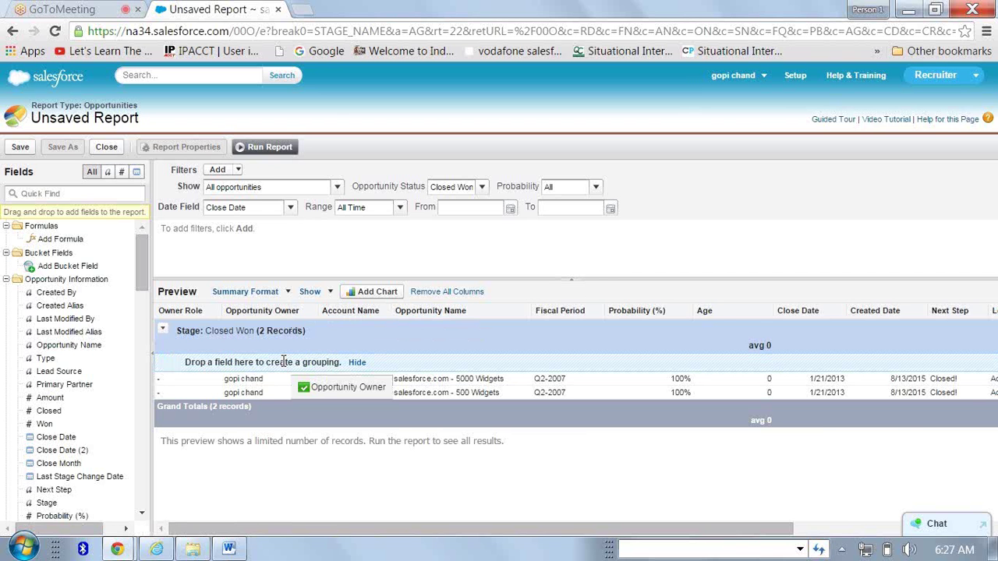
{"action": "left_click_drag", "start_coordinate": [283, 360], "coordinate": [284, 361]}
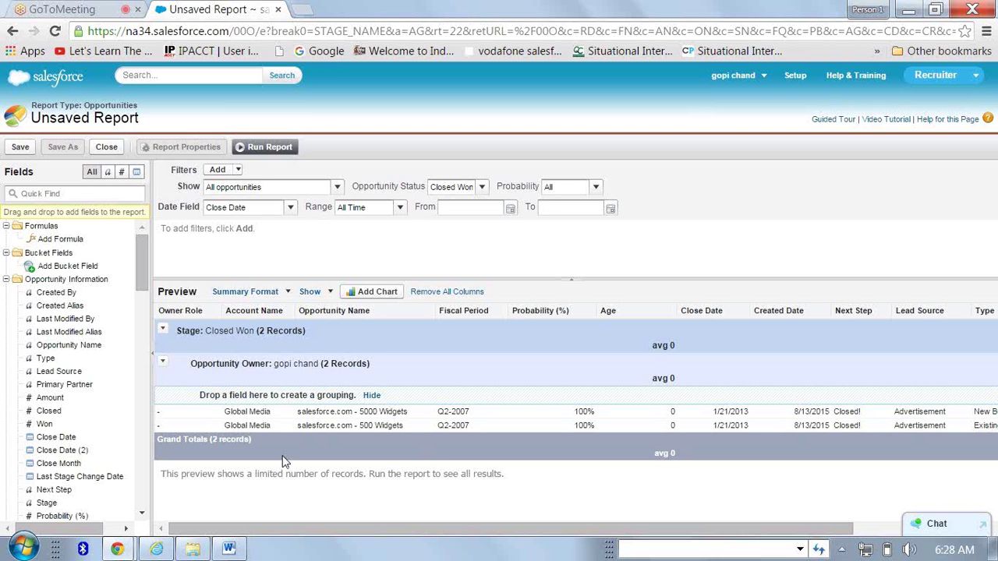
{"action": "left_click", "coordinate": [291, 209]}
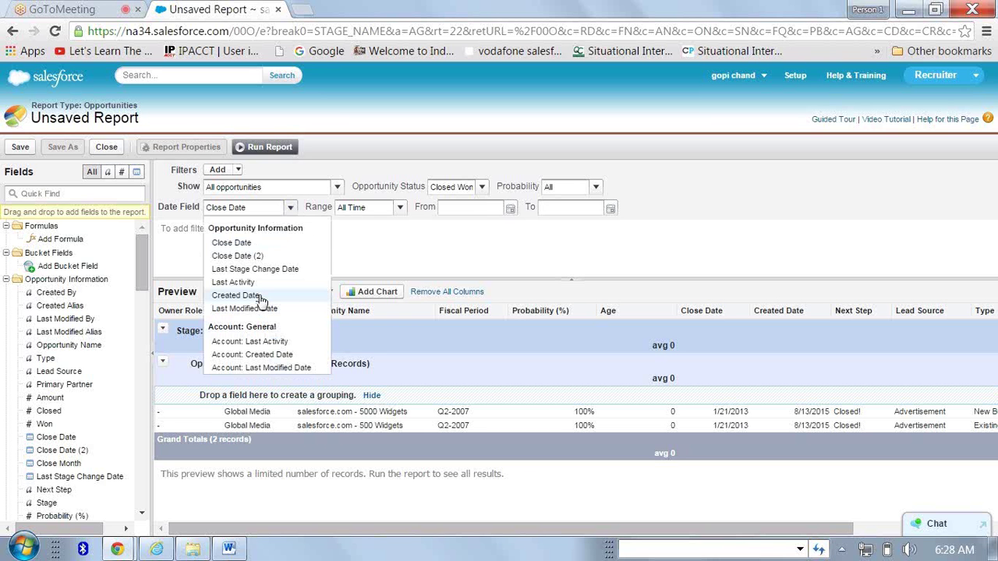
Step: Set the report's date field to Created Date
{"action": "left_click", "coordinate": [236, 295]}
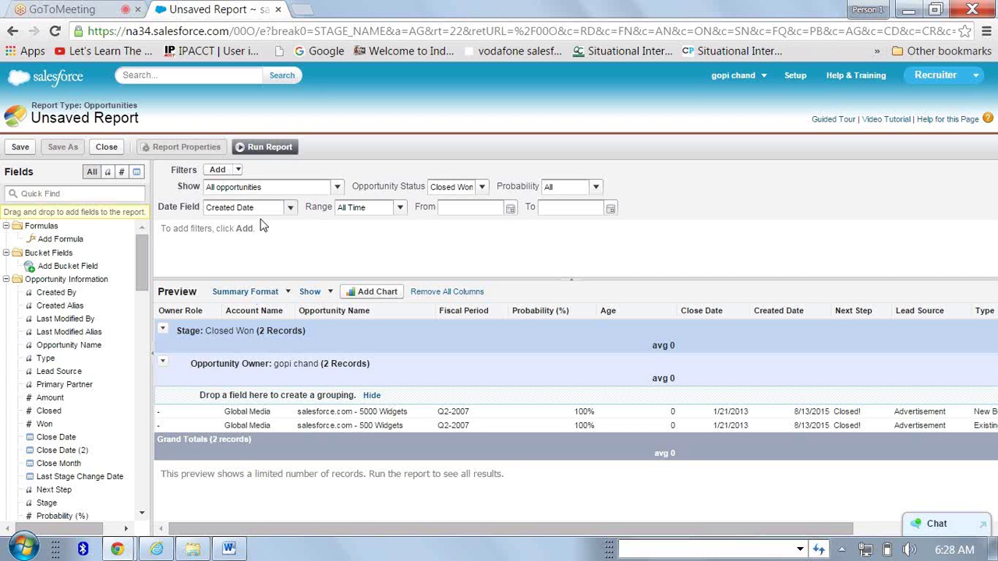
{"action": "left_click", "coordinate": [288, 209]}
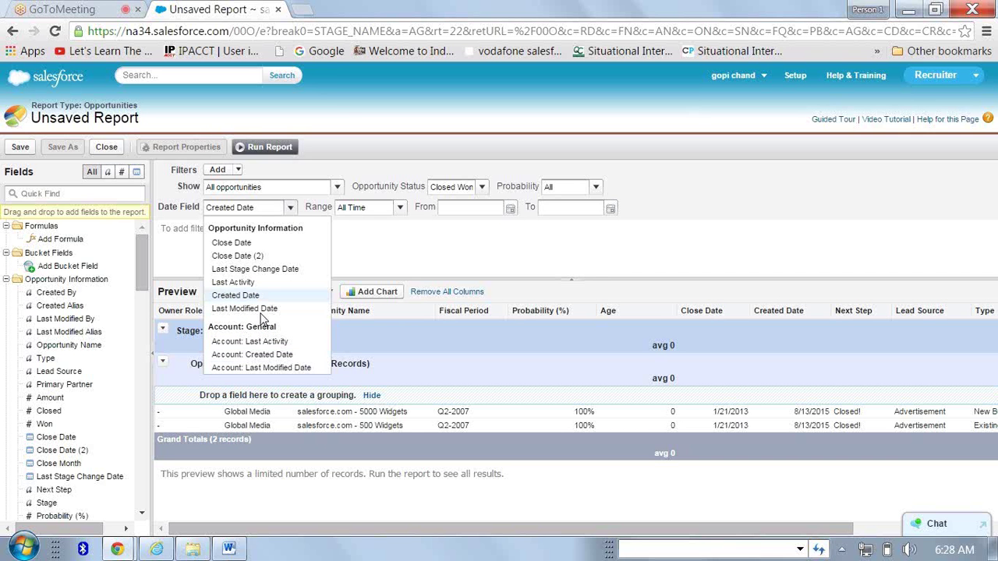
{"action": "key", "text": "Up"}
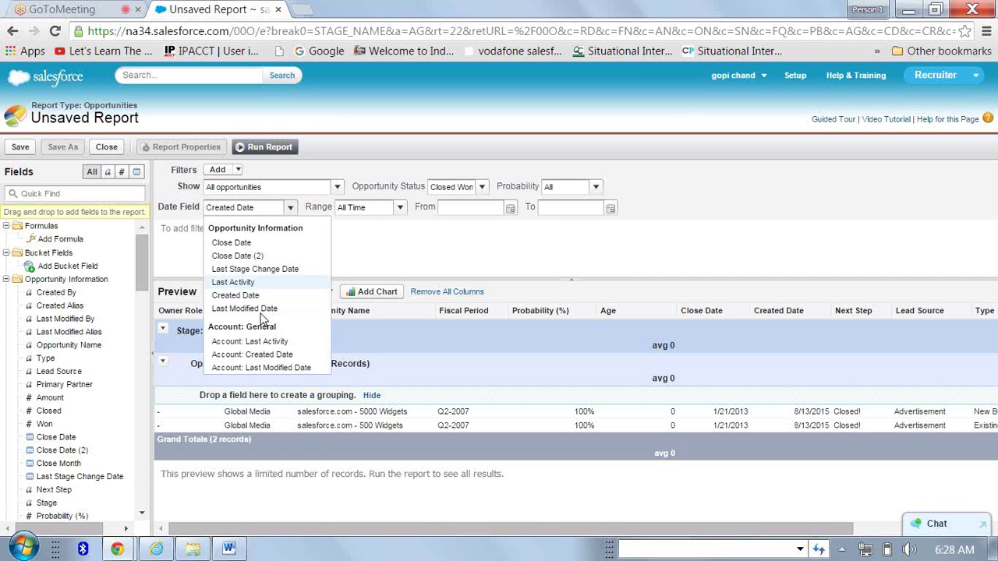
{"action": "key", "text": "Down"}
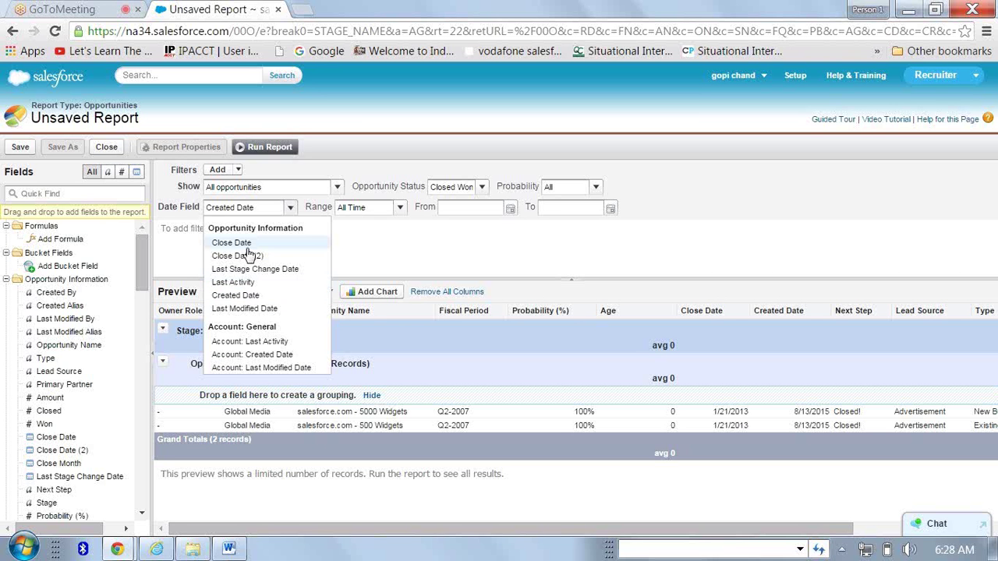
{"action": "left_click", "coordinate": [243, 297]}
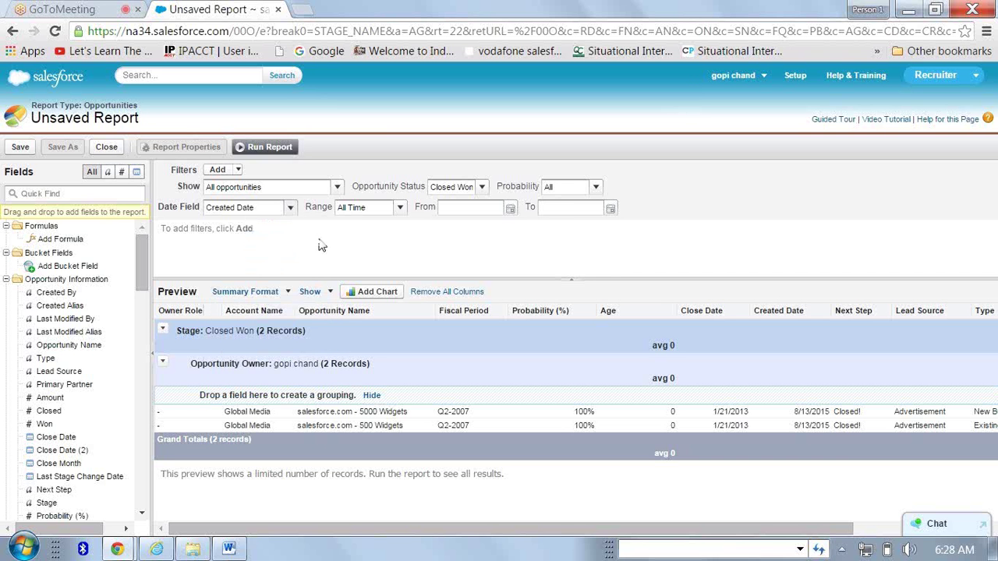
Step: Confirm filters stay at all opportunities, Closed Won, all probabilities and All Time, then bring Word forward
{"action": "left_click", "coordinate": [338, 187]}
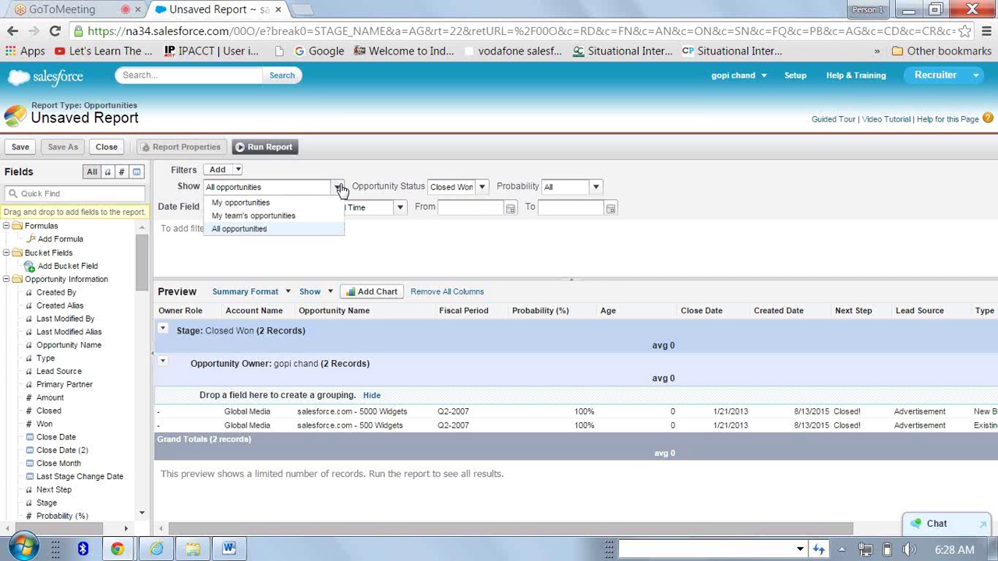
{"action": "left_click", "coordinate": [401, 173]}
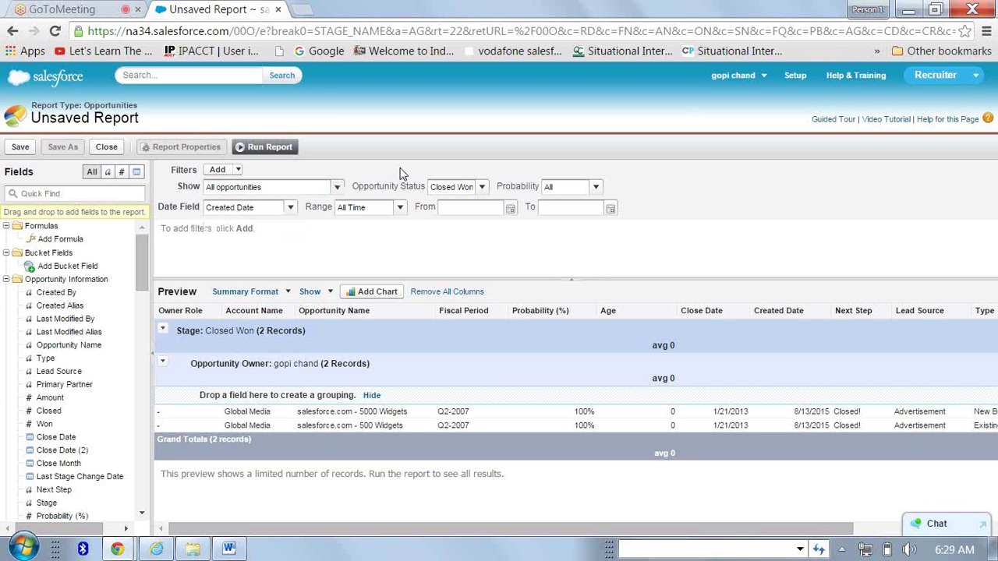
{"action": "left_click", "coordinate": [484, 191]}
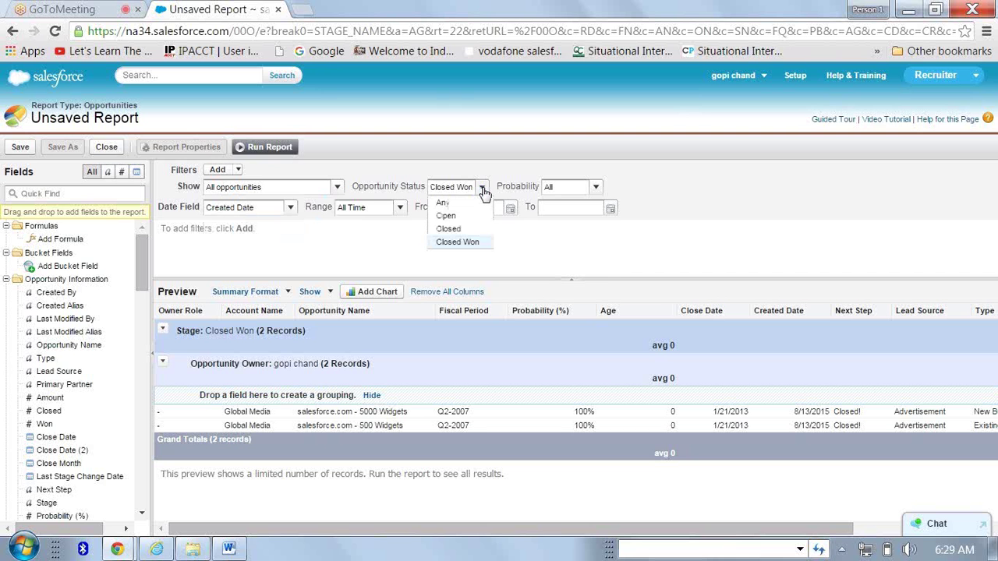
{"action": "left_click", "coordinate": [484, 191]}
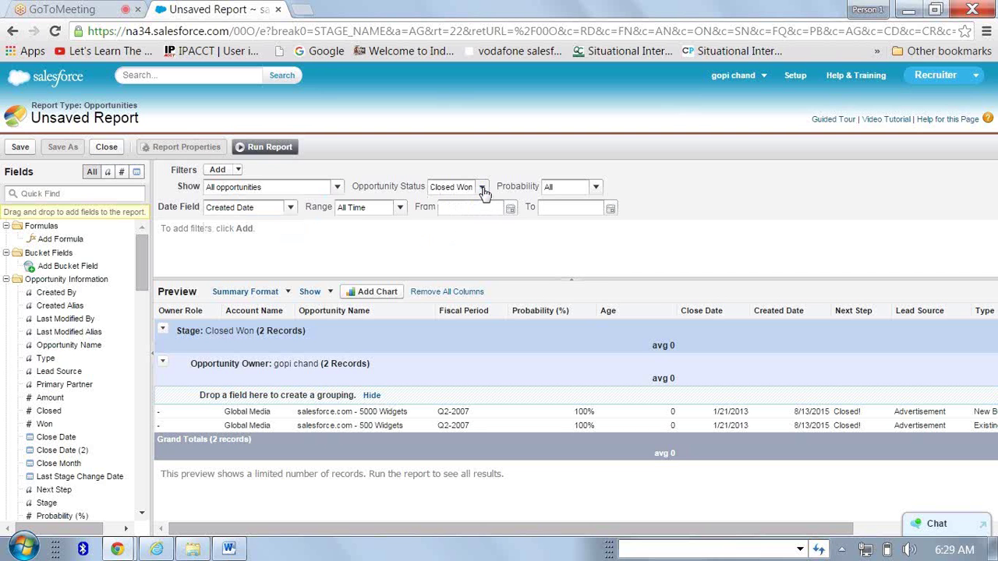
{"action": "left_click", "coordinate": [596, 190]}
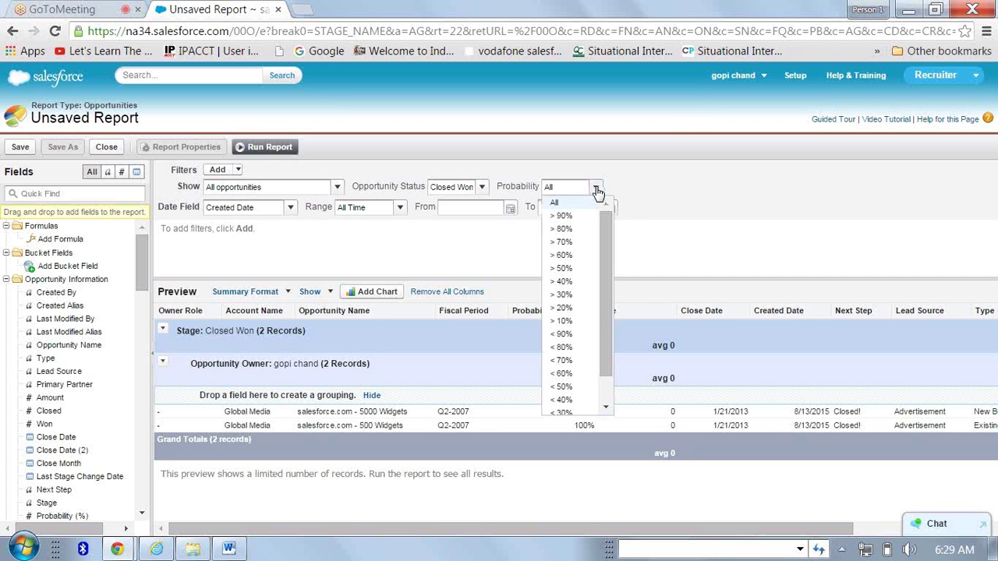
{"action": "left_click", "coordinate": [675, 194]}
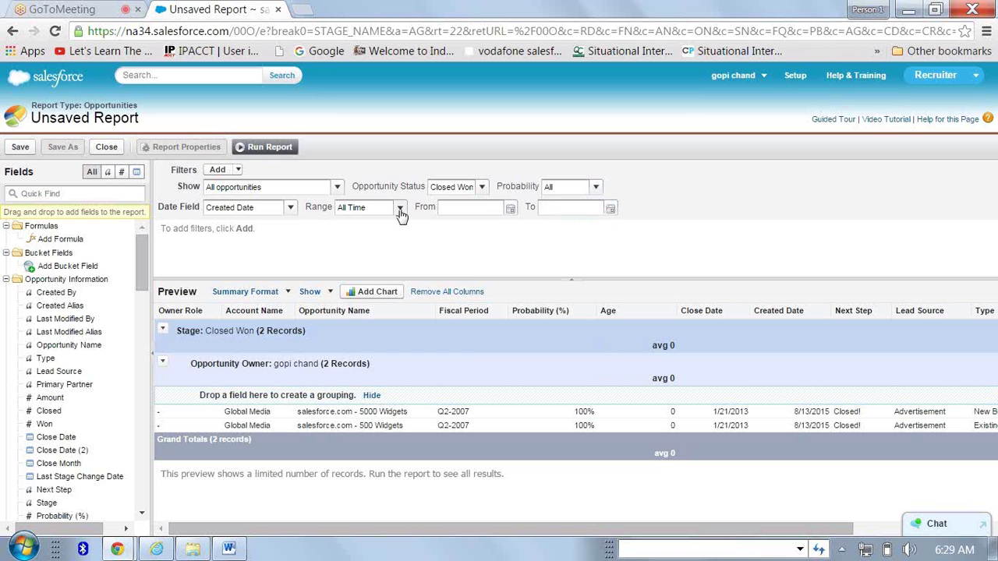
{"action": "left_click", "coordinate": [400, 212]}
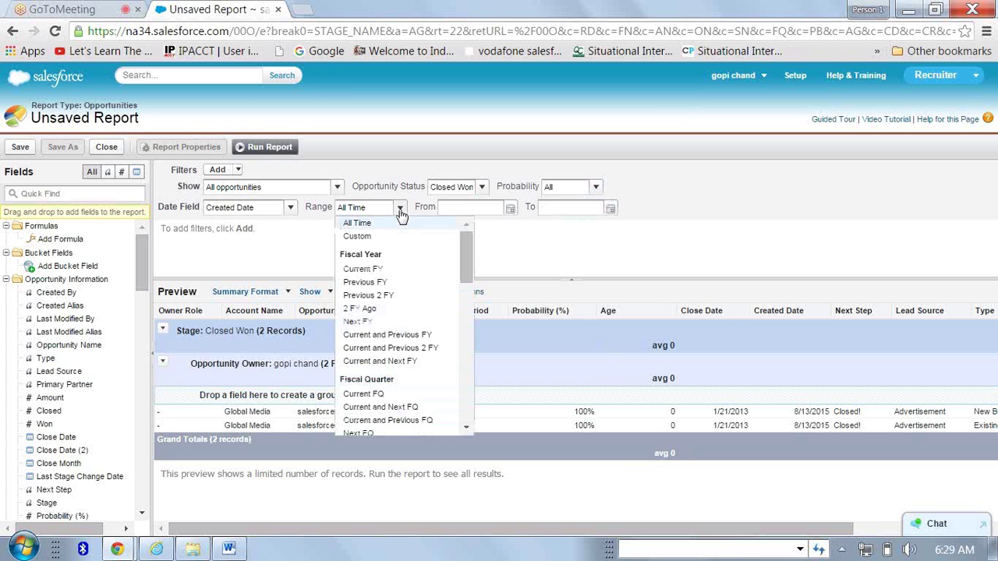
{"action": "left_click", "coordinate": [508, 254]}
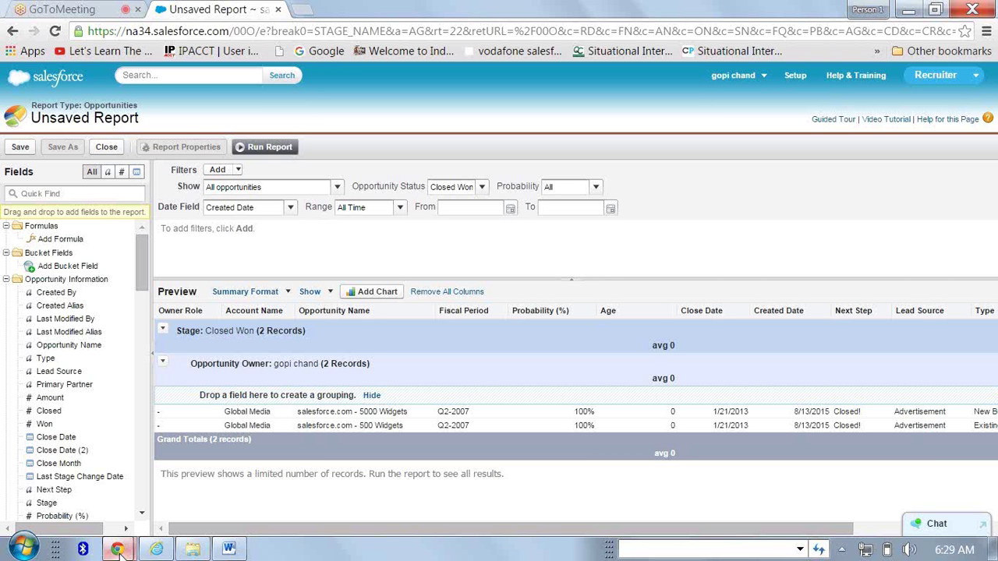
{"action": "mouse_move", "coordinate": [229, 551]}
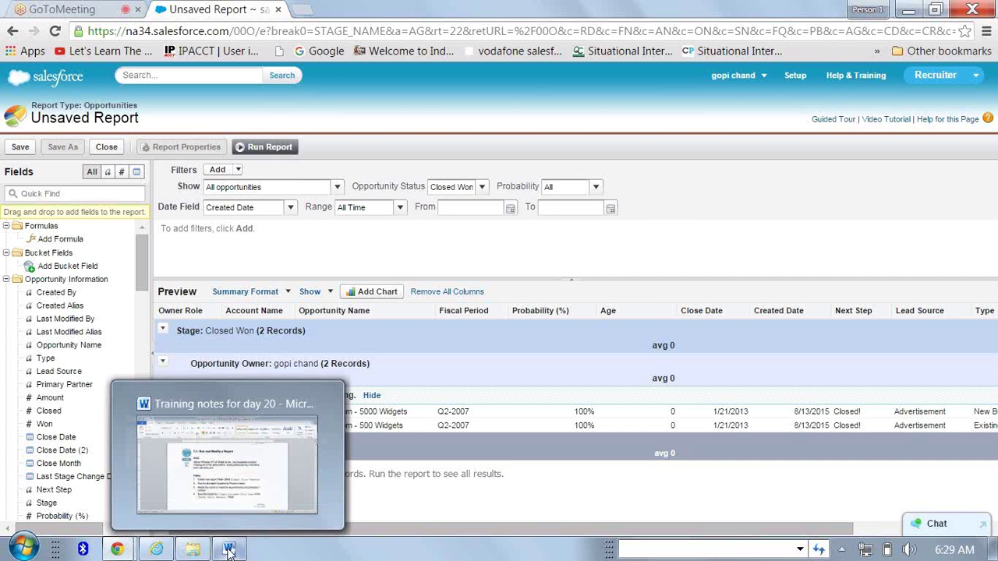
{"action": "left_click", "coordinate": [229, 551]}
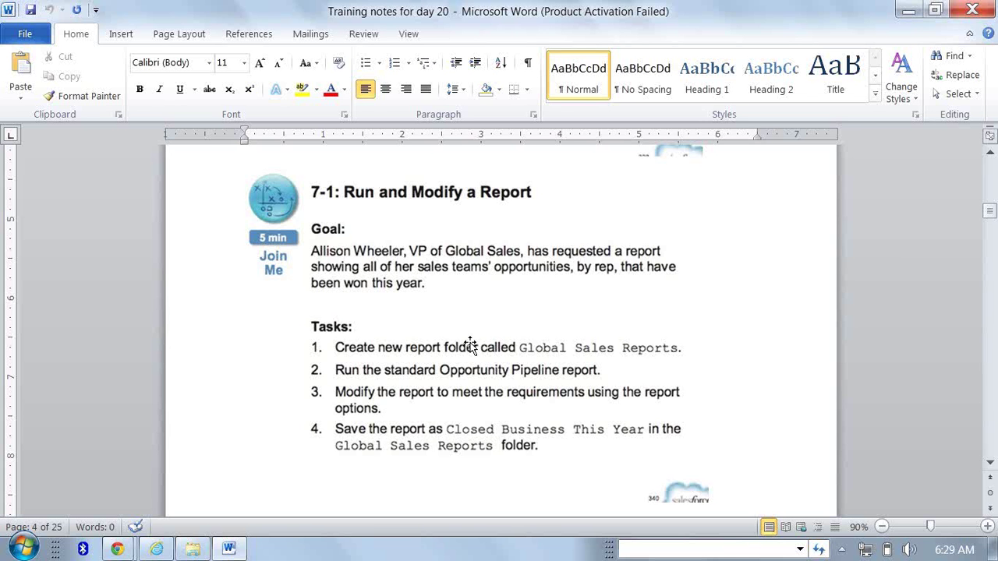
Step: Scroll the Word notes to the Run and Modify steps, then Alt+Tab back to Salesforce
{"action": "scroll", "coordinate": [470, 345], "scroll_direction": "down", "scroll_amount": 10}
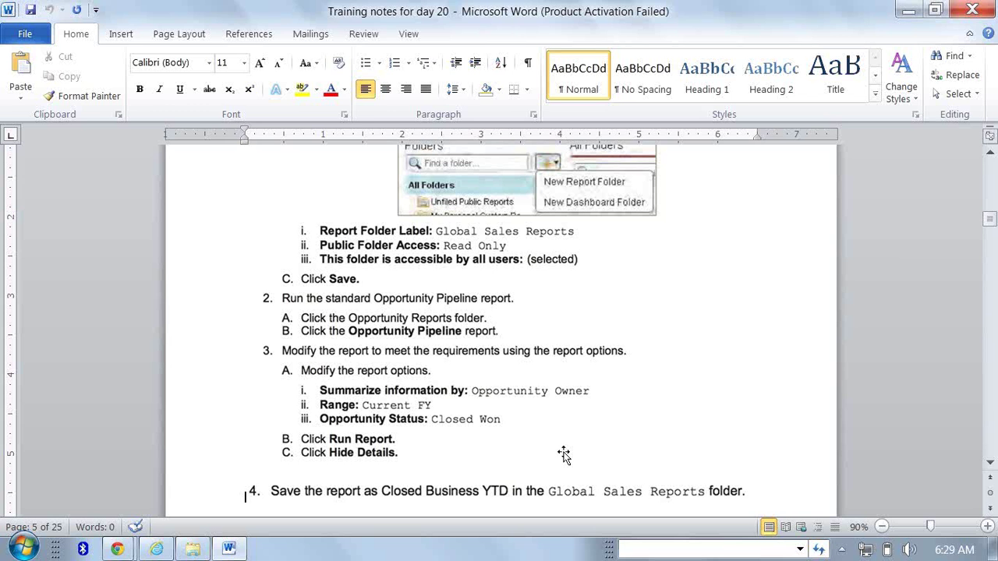
{"action": "key", "text": "alt+Tab"}
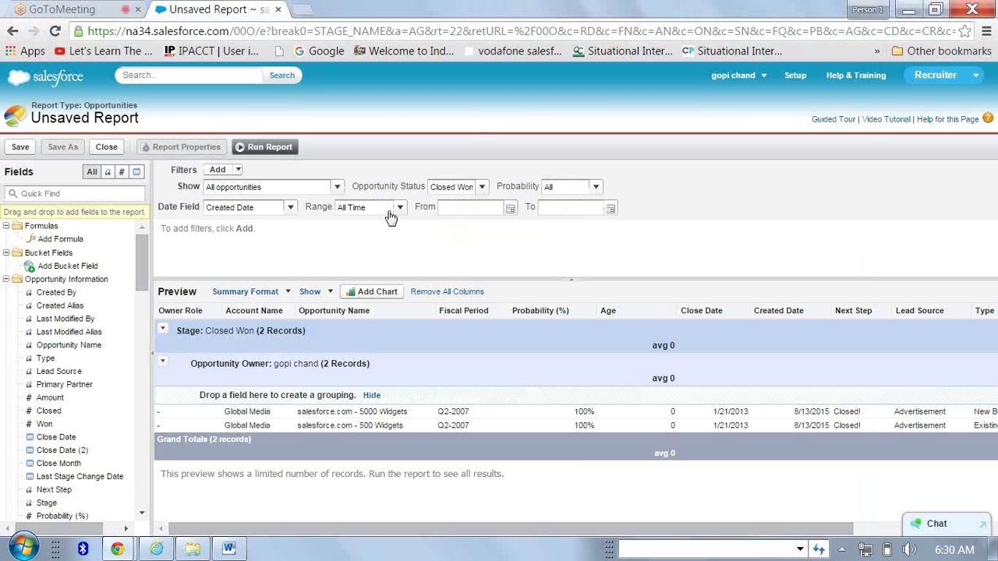
Step: Set the range to Current FY, remove the Age, Fiscal Period and Next Step columns, and start saving
{"action": "left_click", "coordinate": [398, 209]}
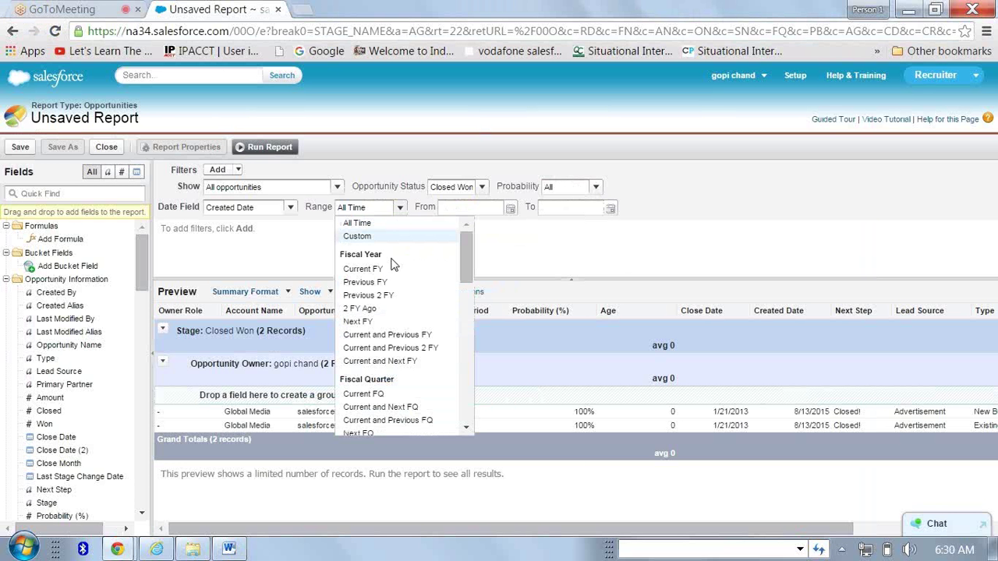
{"action": "left_click", "coordinate": [363, 269]}
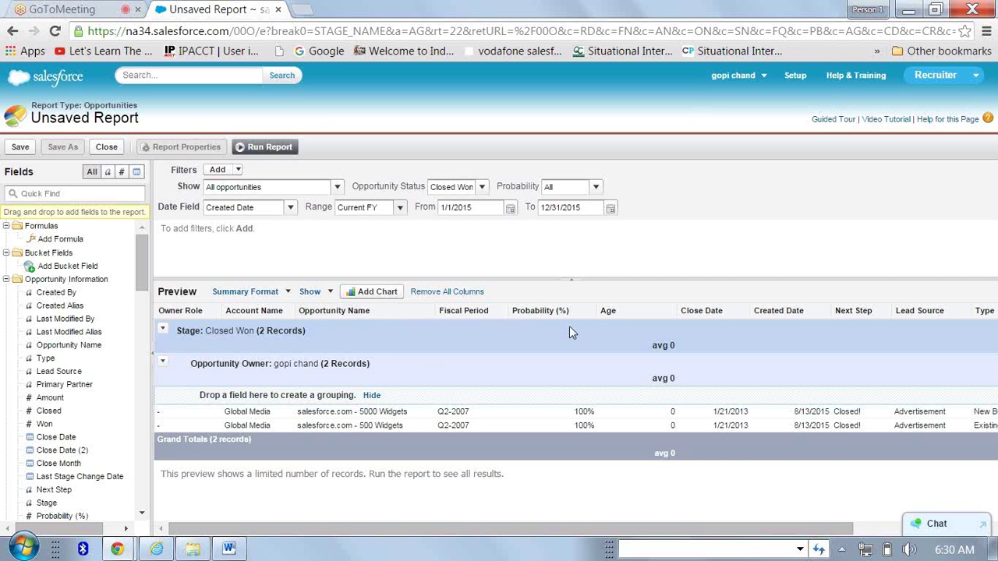
{"action": "left_click_drag", "start_coordinate": [615, 311], "coordinate": [55, 309]}
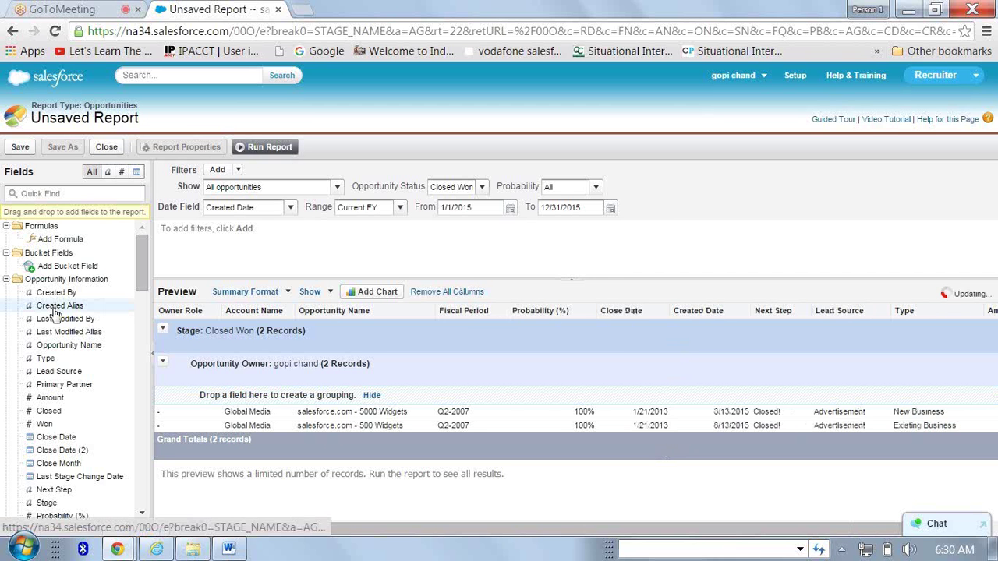
{"action": "left_click_drag", "start_coordinate": [463, 310], "coordinate": [586, 314]}
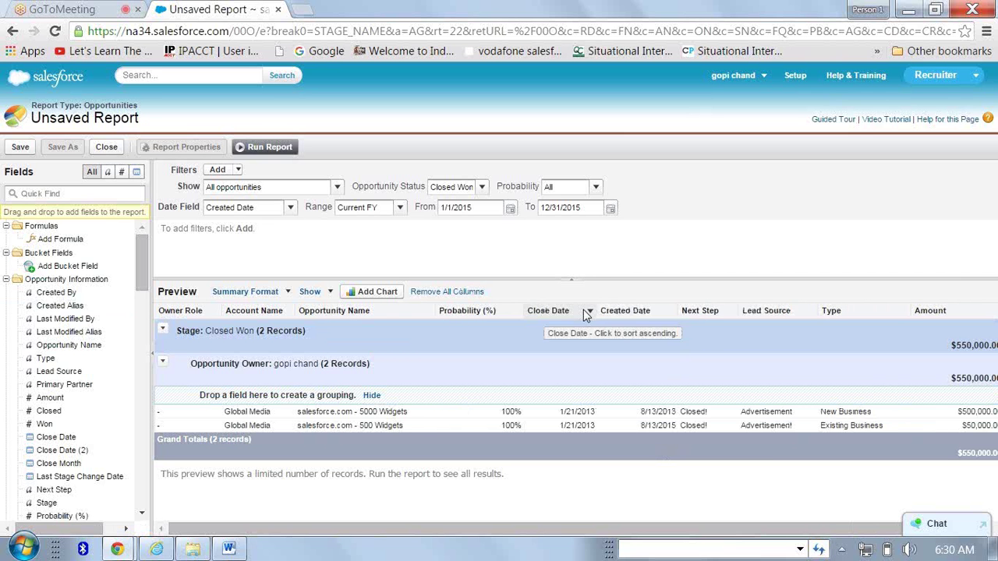
{"action": "left_click_drag", "start_coordinate": [709, 316], "coordinate": [111, 367]}
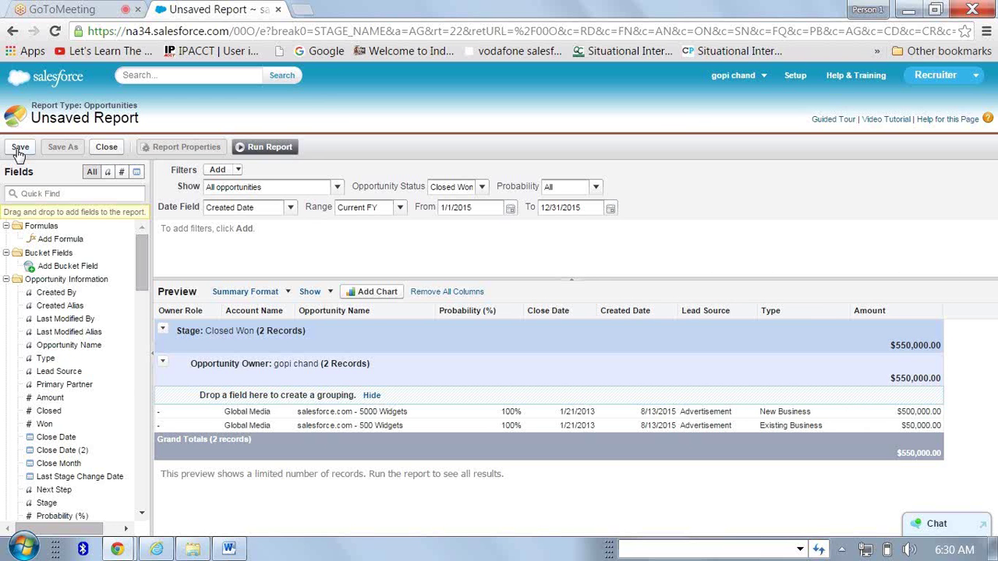
{"action": "left_click", "coordinate": [19, 148]}
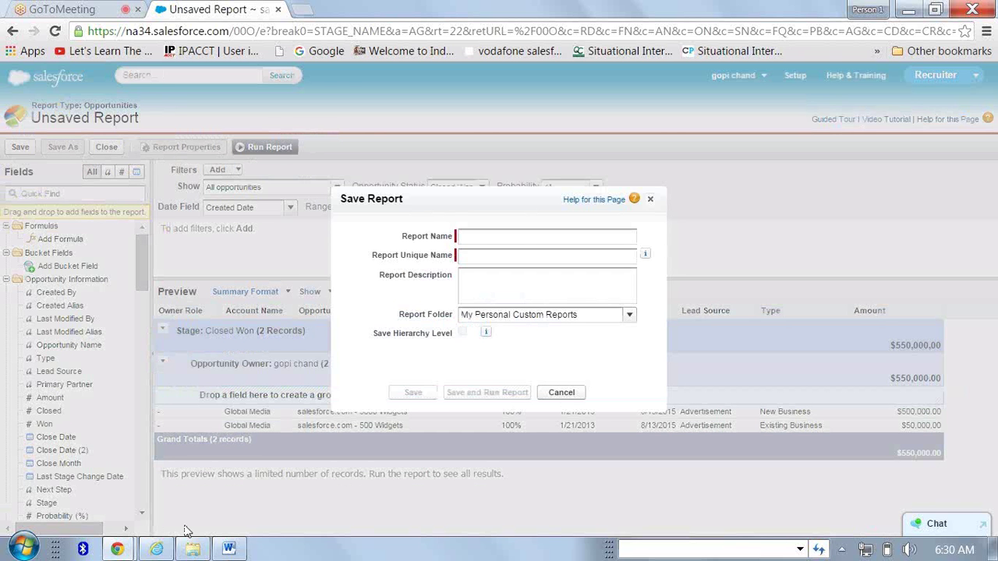
Step: Bring up the Word training notes at the 7-1 tasks that name the report and folder
{"action": "left_click", "coordinate": [229, 549]}
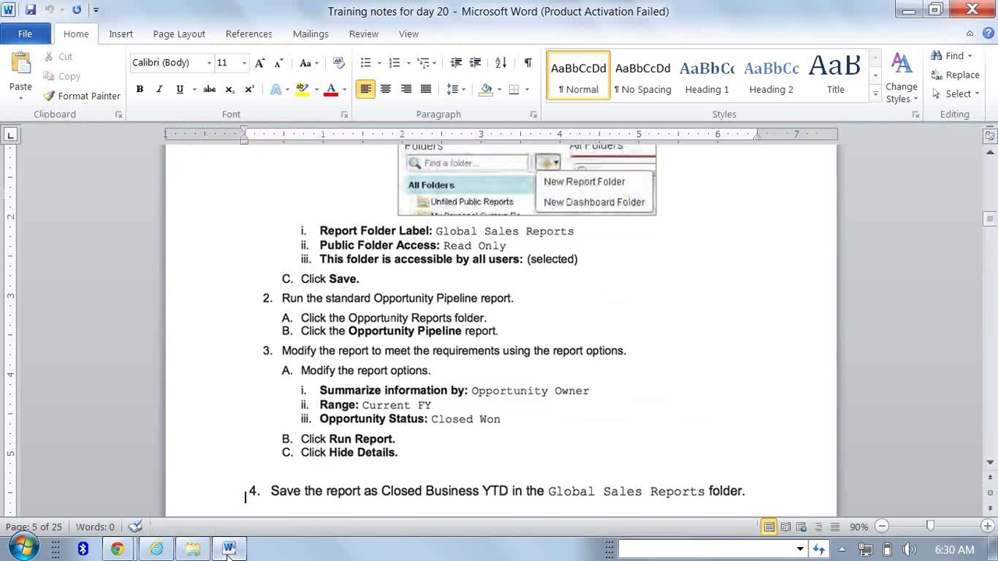
{"action": "mouse_move", "coordinate": [992, 222]}
{"action": "left_mouse_down"}
{"action": "mouse_move", "coordinate": [993, 169]}
{"action": "mouse_move", "coordinate": [993, 218]}
{"action": "left_mouse_up"}
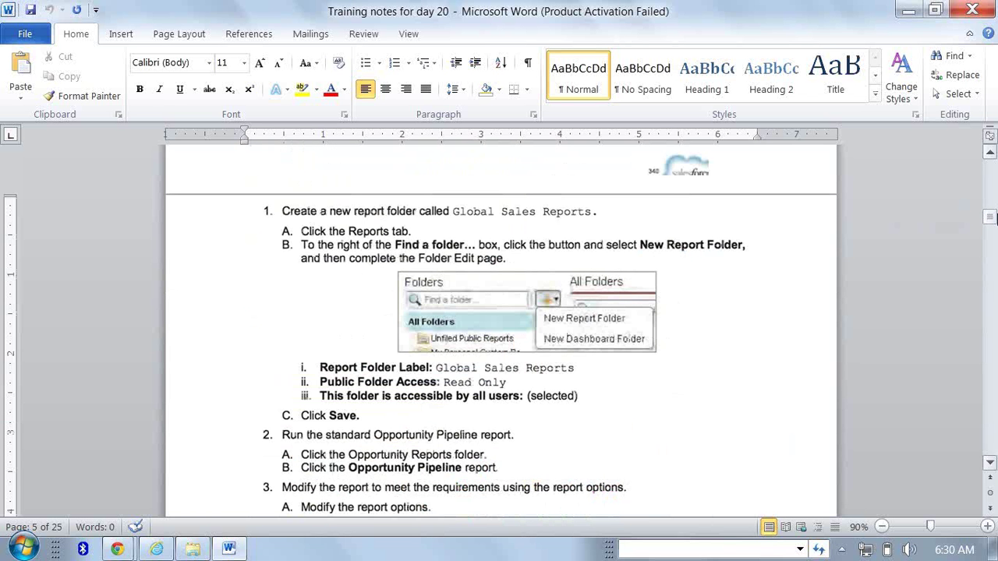
{"action": "left_click", "coordinate": [990, 165]}
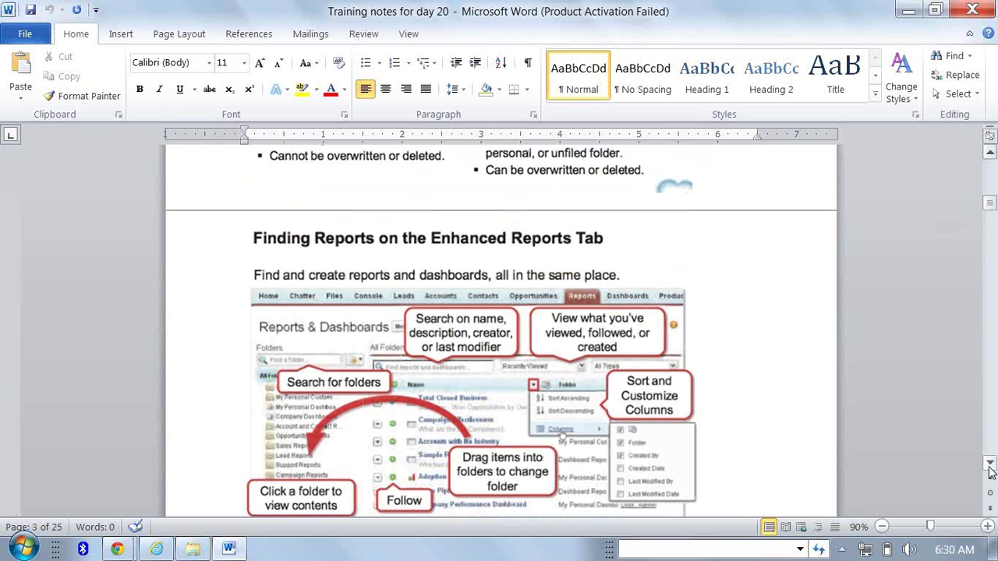
{"action": "scroll", "coordinate": [990, 470], "scroll_direction": "down", "scroll_amount": 10}
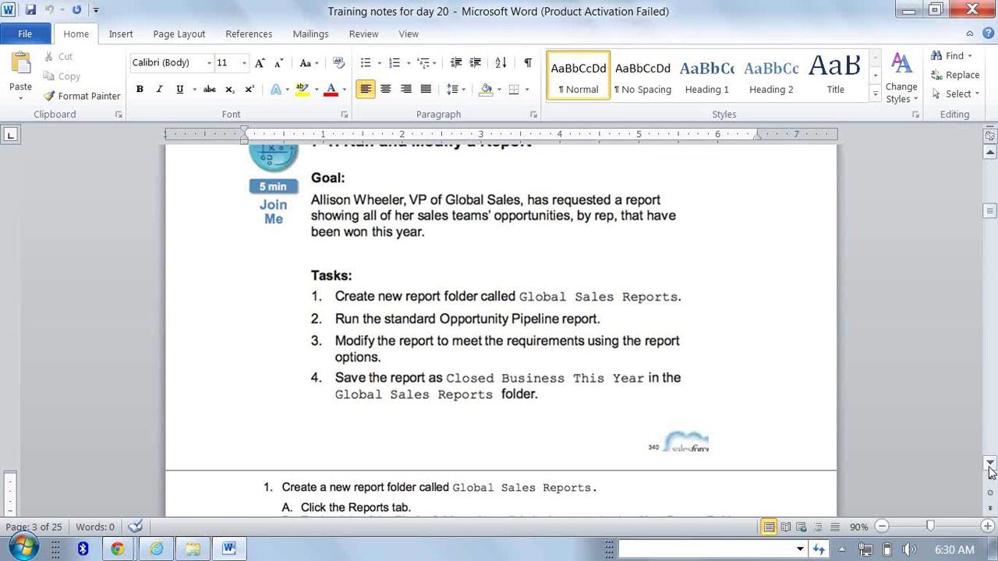
{"action": "left_click", "coordinate": [119, 551]}
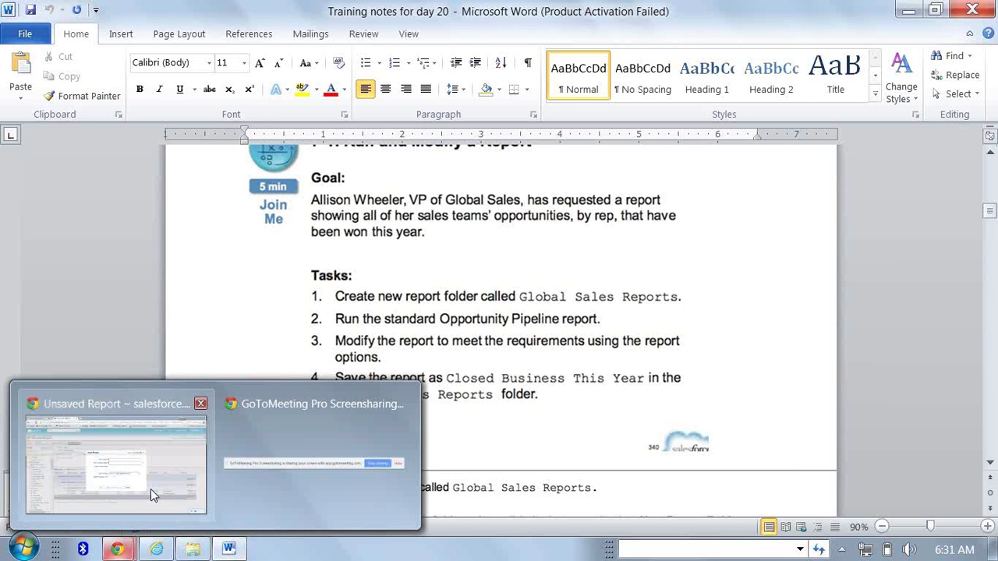
Step: Save the report as 'Closed Business This Year' in the Global Sales Reports folder and run it
{"action": "left_click", "coordinate": [150, 489]}
{"action": "type", "text": "Clos"}
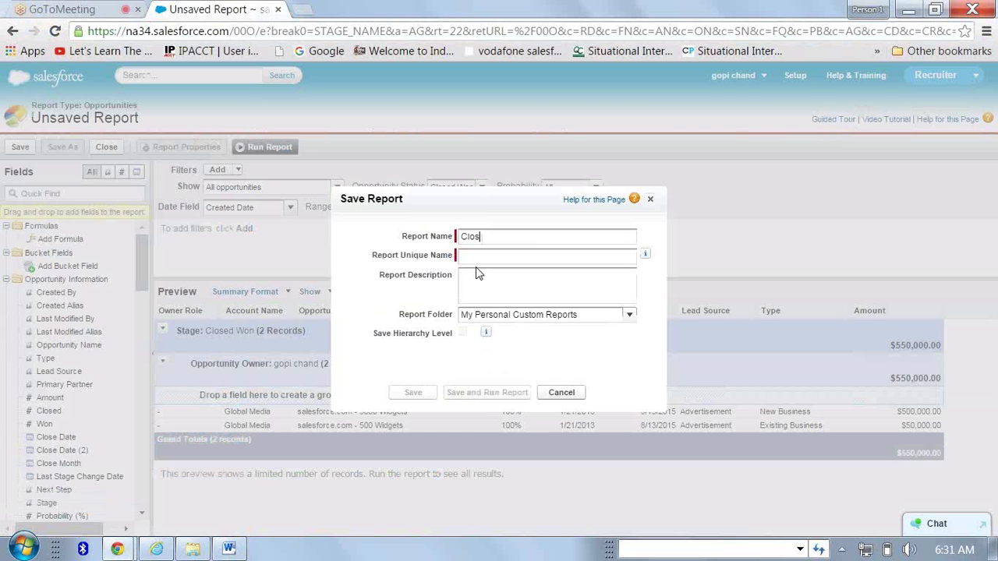
{"action": "type", "text": "ed Business This Year"}
{"action": "key", "text": "Tab"}
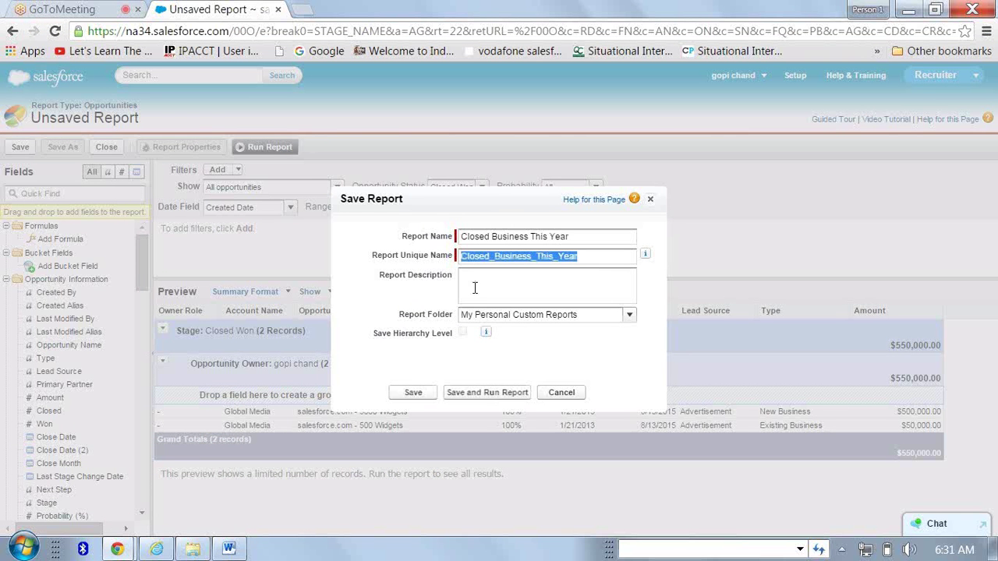
{"action": "left_click", "coordinate": [630, 316]}
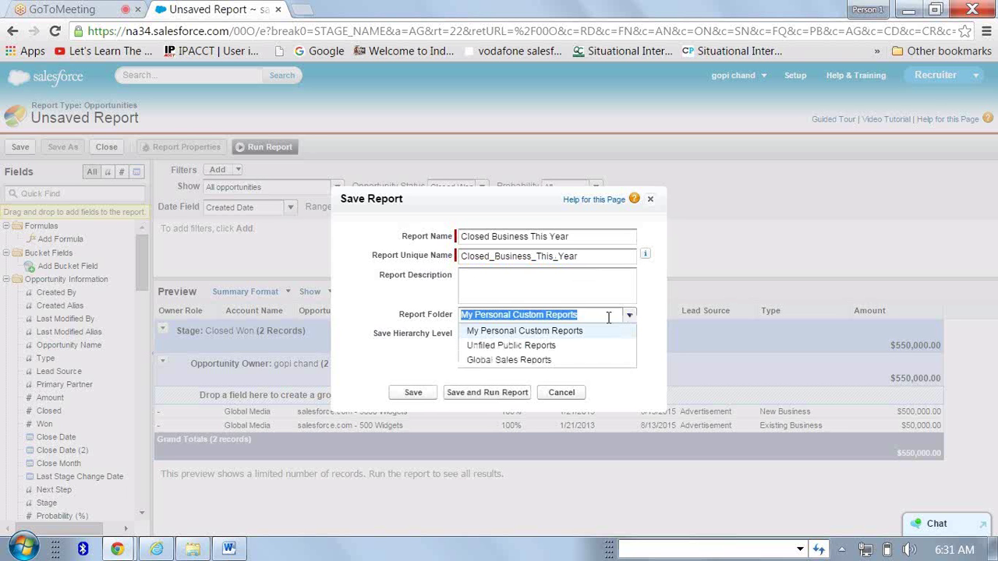
{"action": "left_click", "coordinate": [508, 359]}
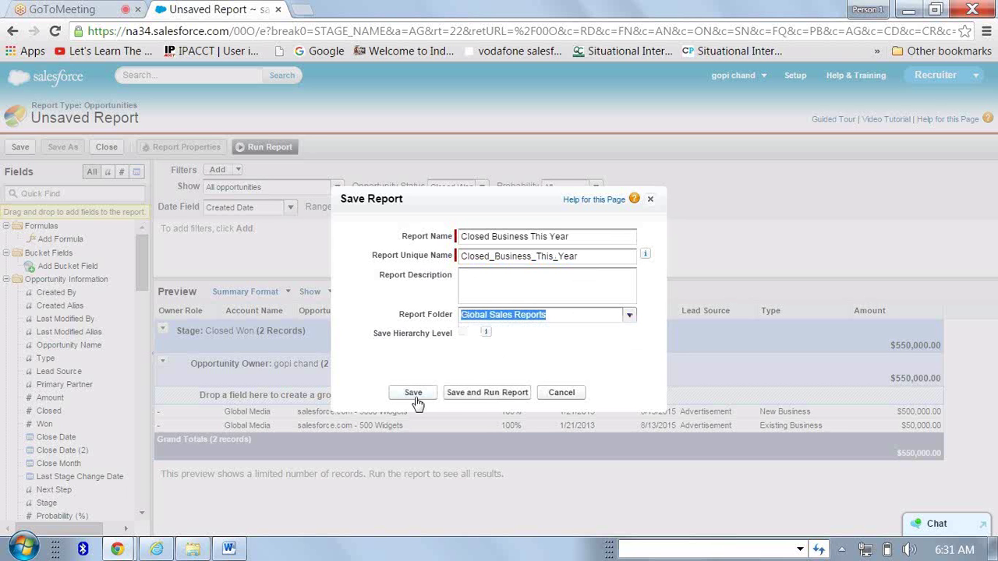
{"action": "left_click", "coordinate": [487, 392]}
{"action": "scroll", "coordinate": [986, 256], "scroll_direction": "down", "scroll_amount": 1}
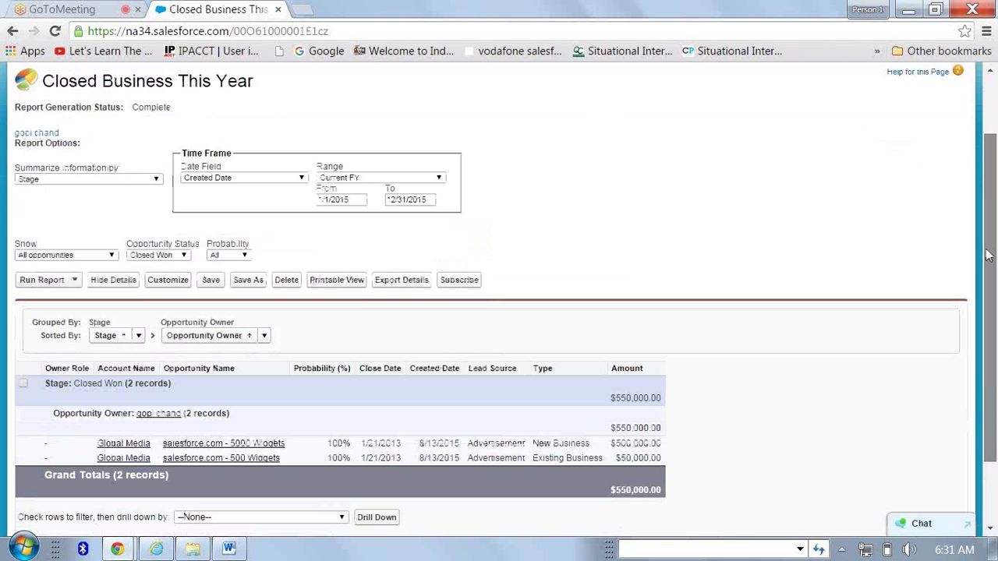
Step: Review the saved report's two Closed Won records totalling $550,000.00, then switch to the GoToMeeting tab
{"action": "left_click_drag", "start_coordinate": [986, 255], "coordinate": [984, 275]}
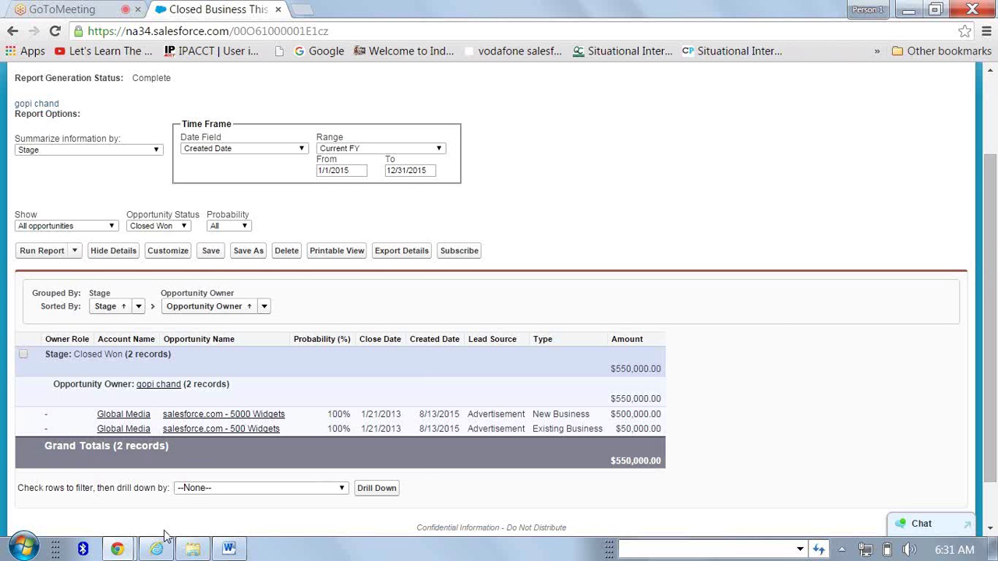
{"action": "mouse_move", "coordinate": [125, 549]}
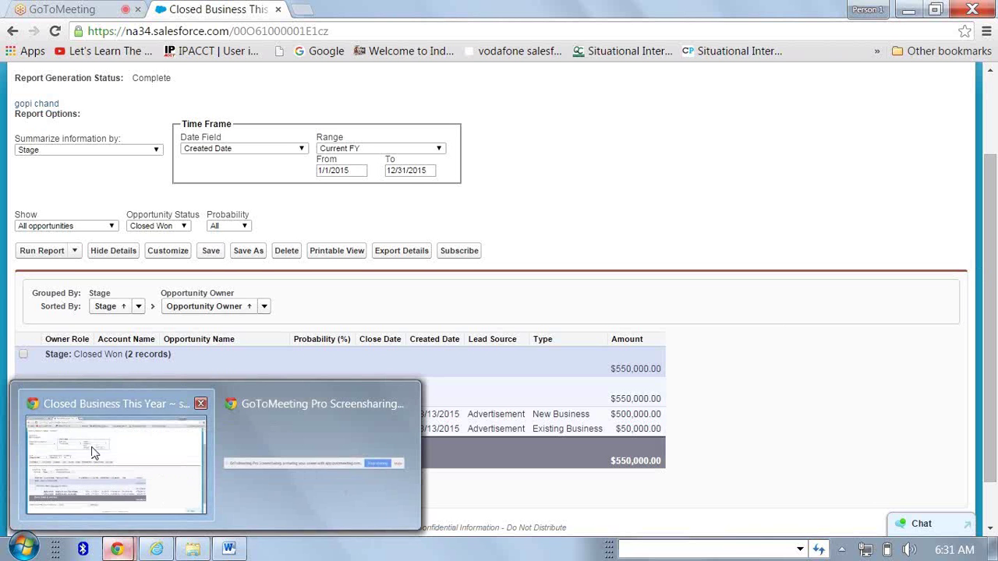
{"action": "left_click", "coordinate": [92, 452]}
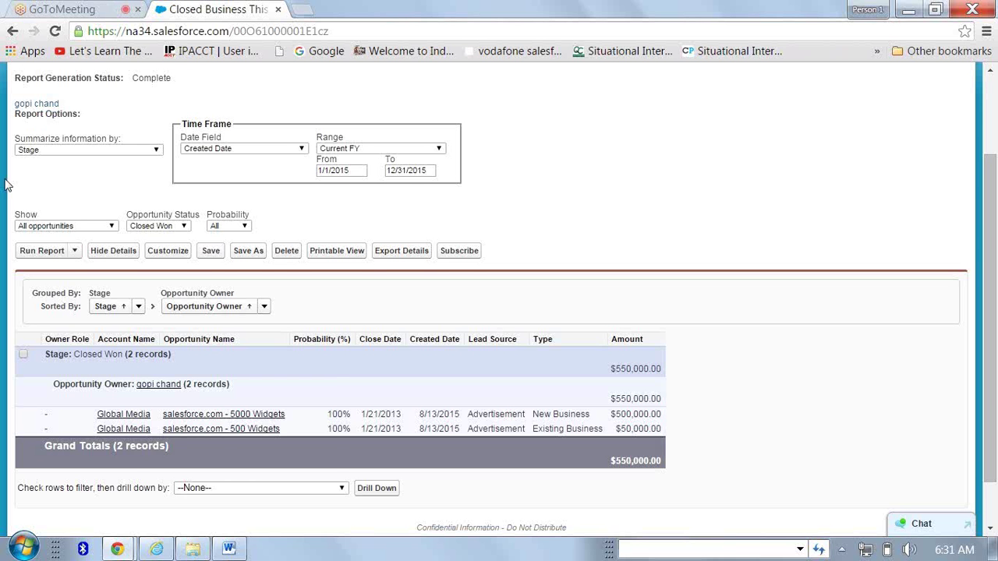
{"action": "mouse_move", "coordinate": [224, 551]}
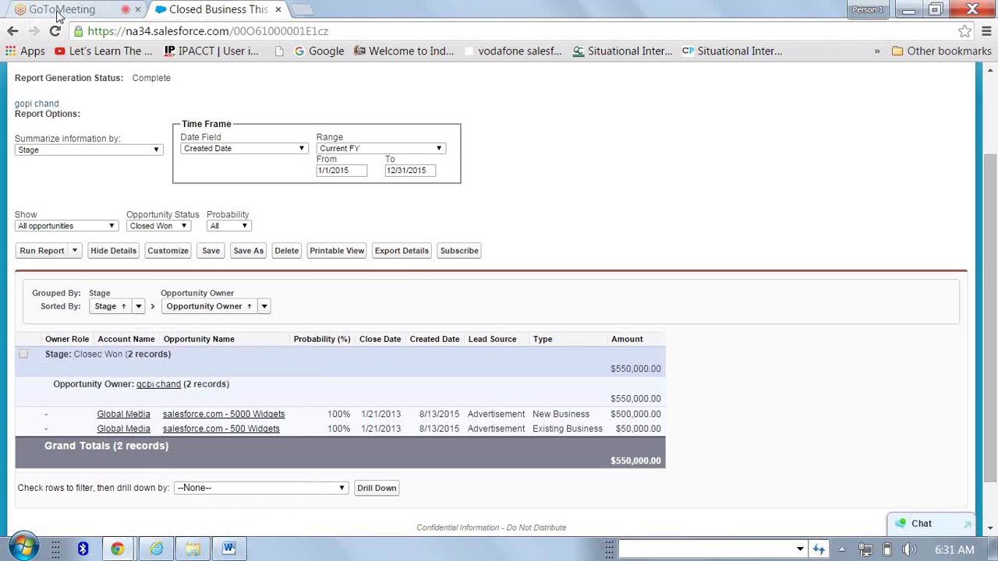
{"action": "left_click", "coordinate": [58, 11]}
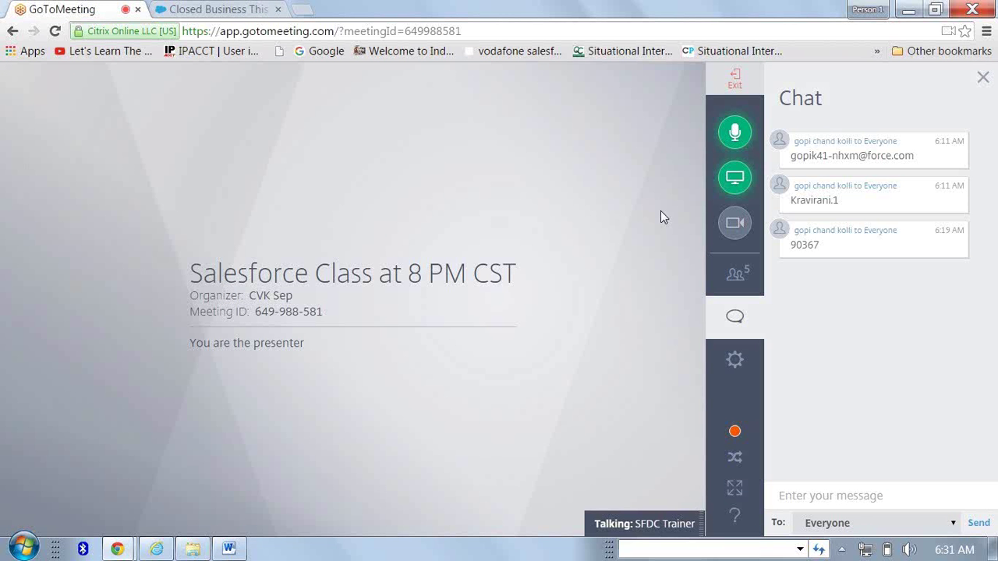
{"action": "left_click", "coordinate": [745, 278]}
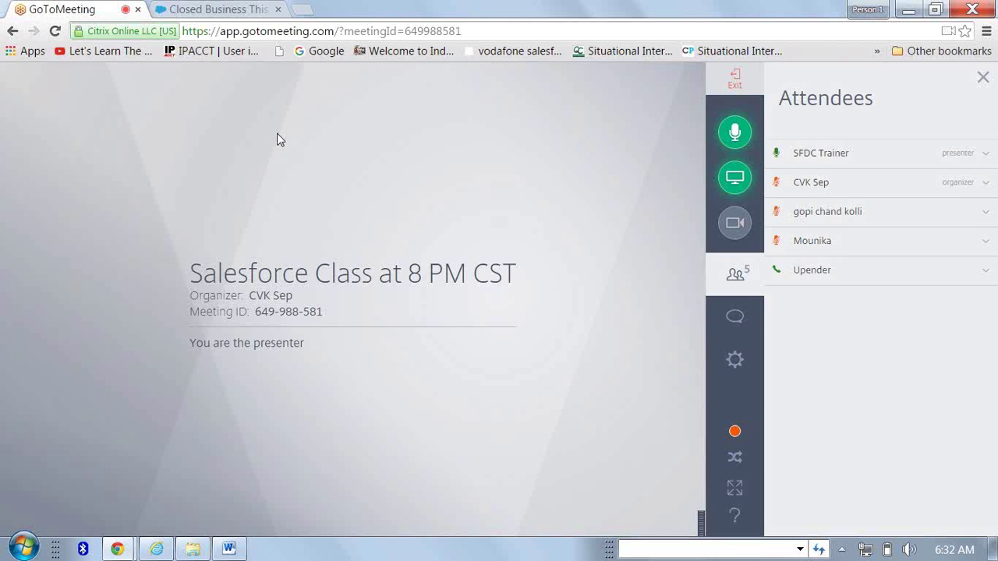
{"action": "left_click", "coordinate": [218, 10]}
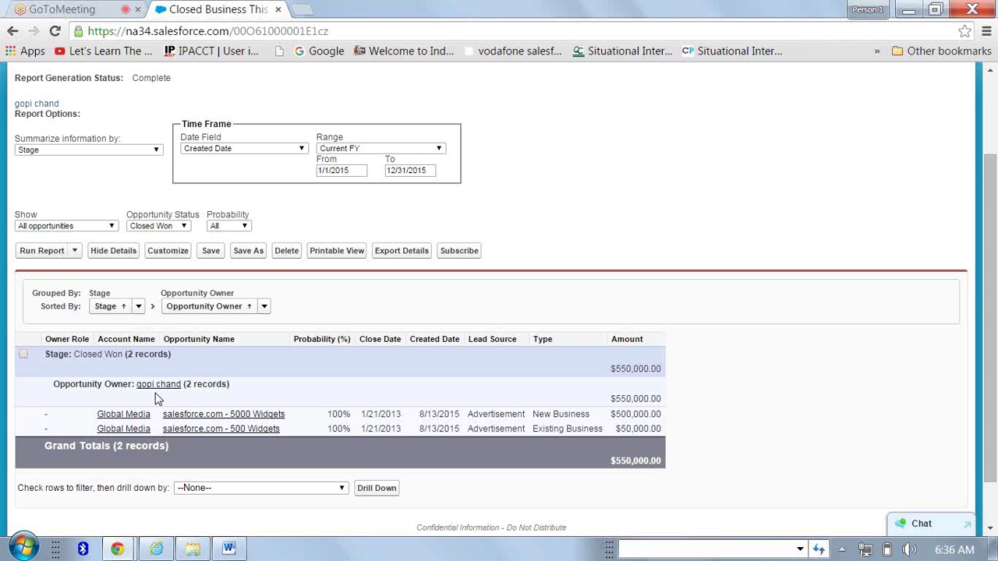
Step: Switch from the Salesforce Closed Business This Year report to the Word training notes for day 20
{"action": "mouse_move", "coordinate": [118, 552]}
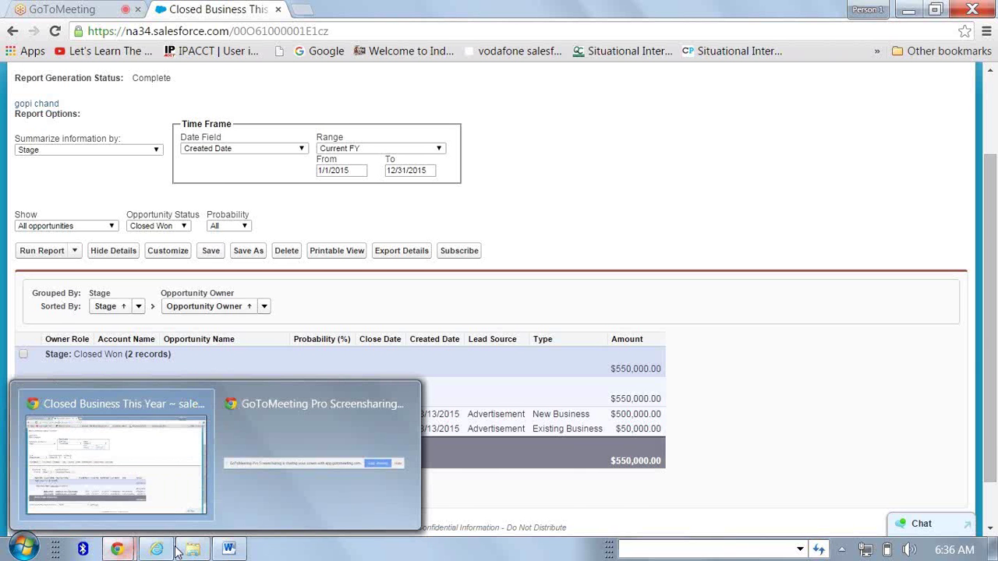
{"action": "left_click", "coordinate": [230, 549]}
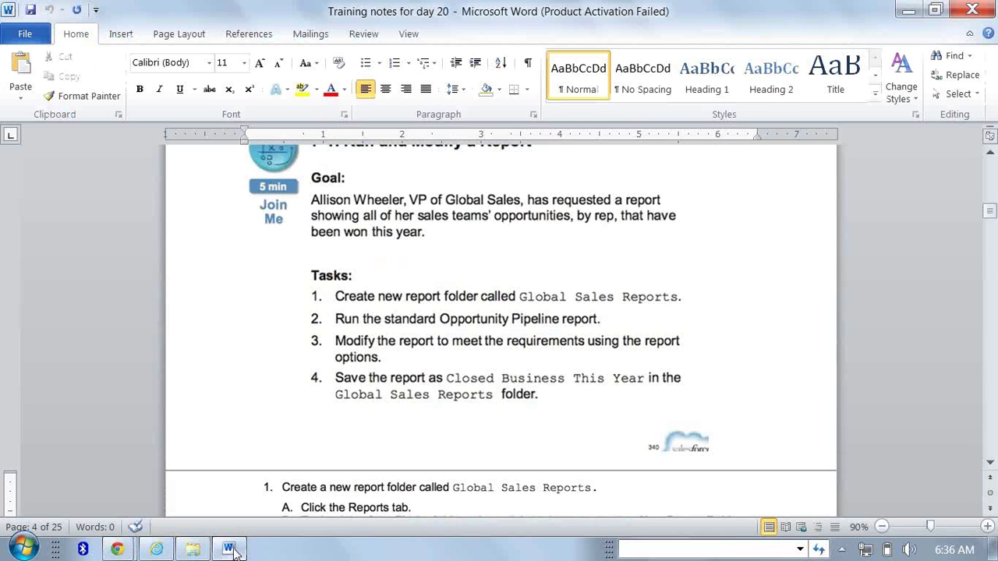
Step: Scroll the training notes past the exercise steps to page 5, 'What is the Report Builder?'
{"action": "left_click", "coordinate": [990, 466]}
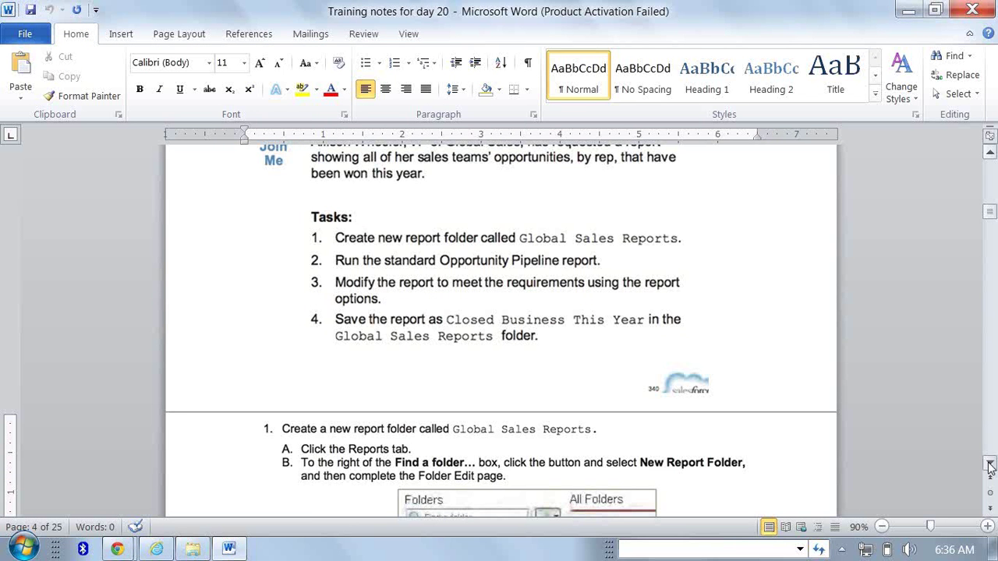
{"action": "left_click", "coordinate": [989, 466]}
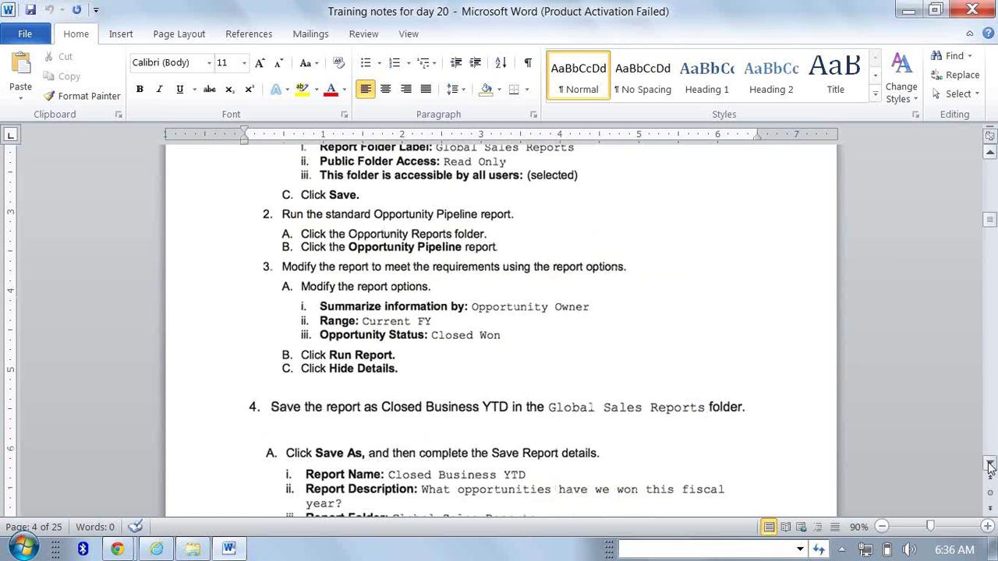
{"action": "left_click", "coordinate": [990, 466]}
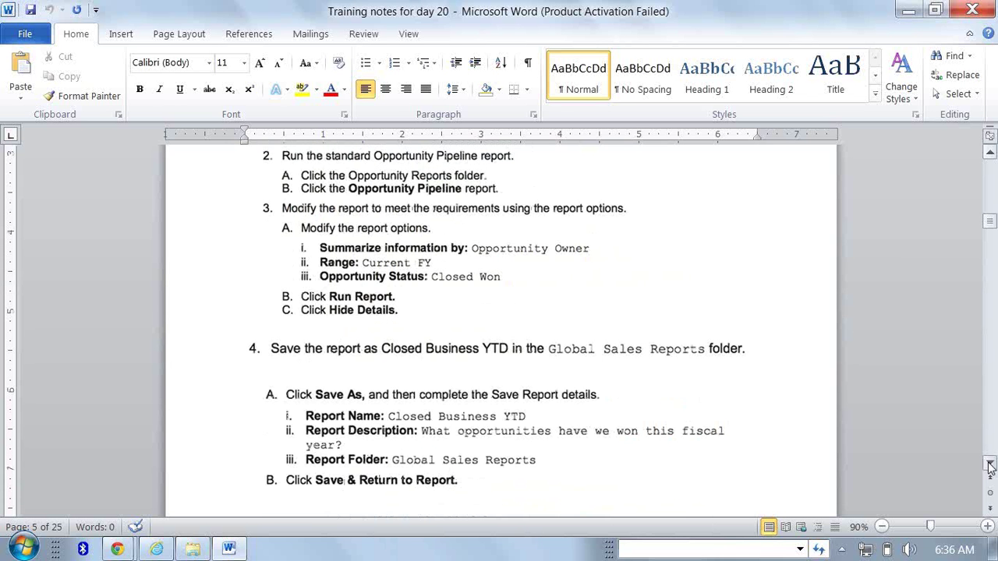
{"action": "left_click", "coordinate": [990, 466]}
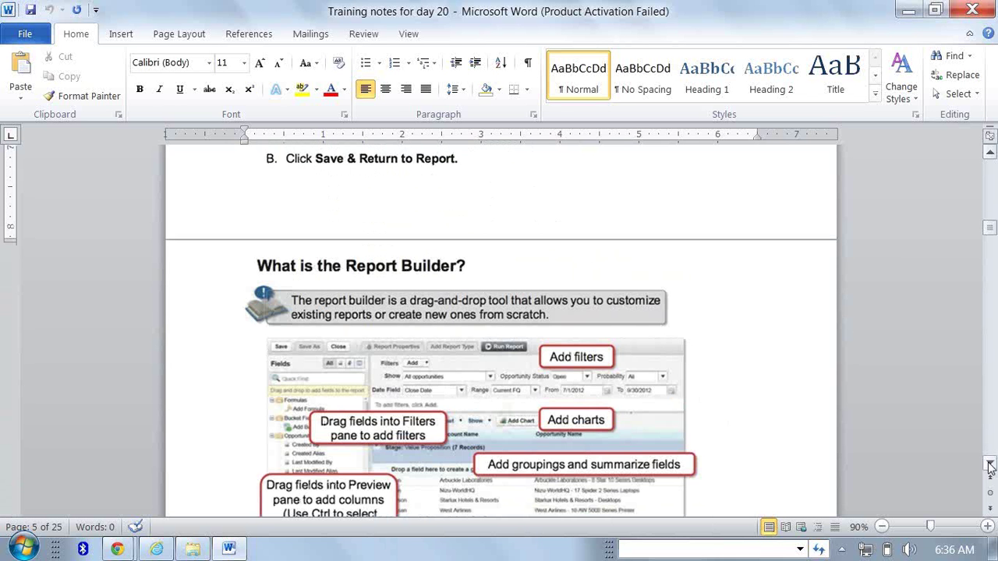
{"action": "left_click", "coordinate": [990, 466]}
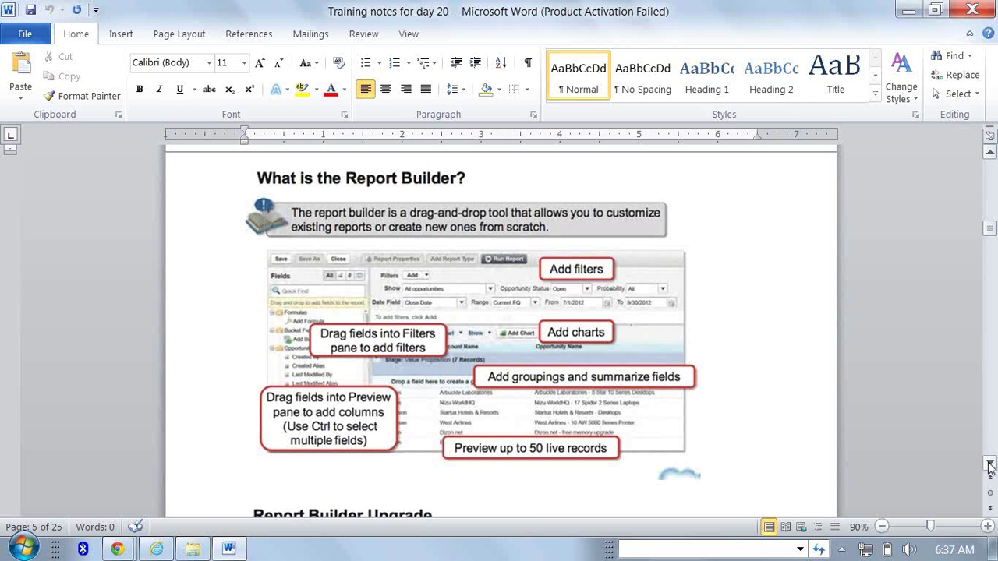
{"action": "left_click", "coordinate": [990, 465]}
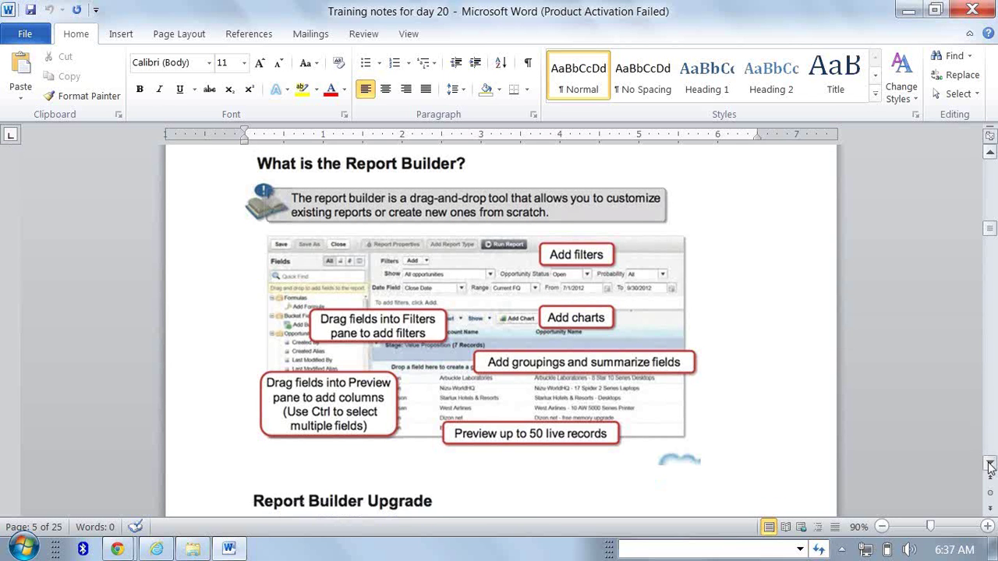
{"action": "left_click", "coordinate": [990, 465]}
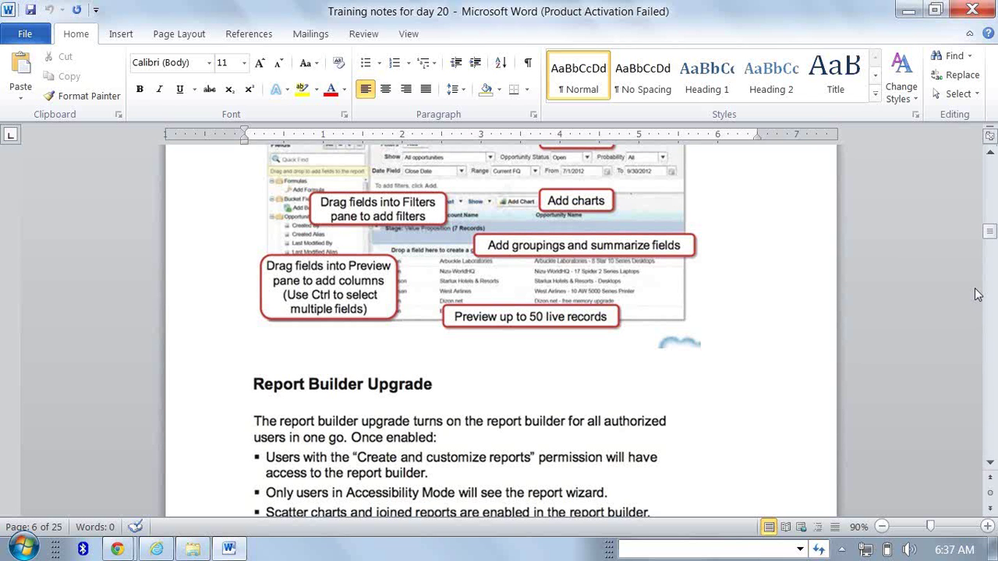
{"action": "left_click", "coordinate": [988, 160]}
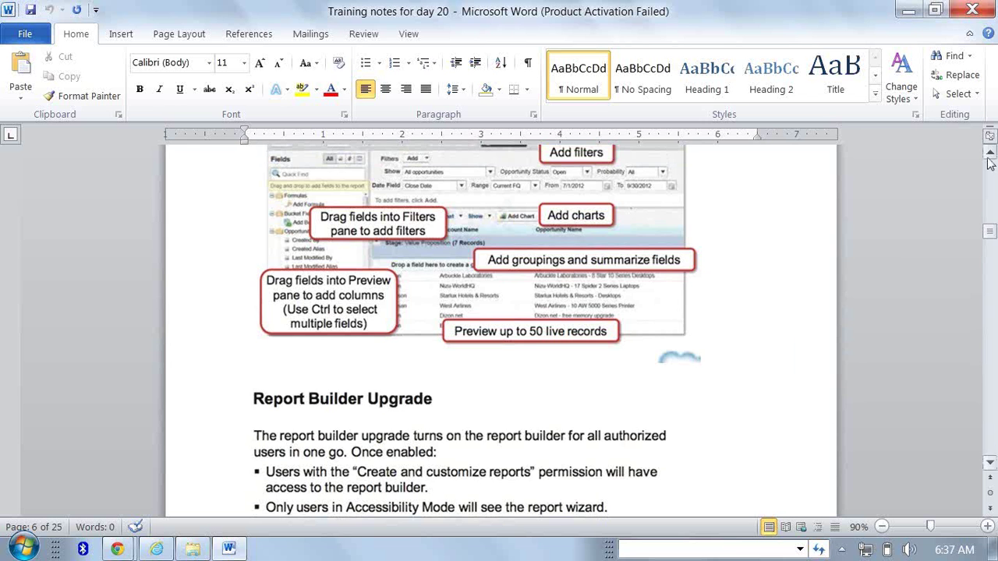
{"action": "left_click", "coordinate": [988, 160]}
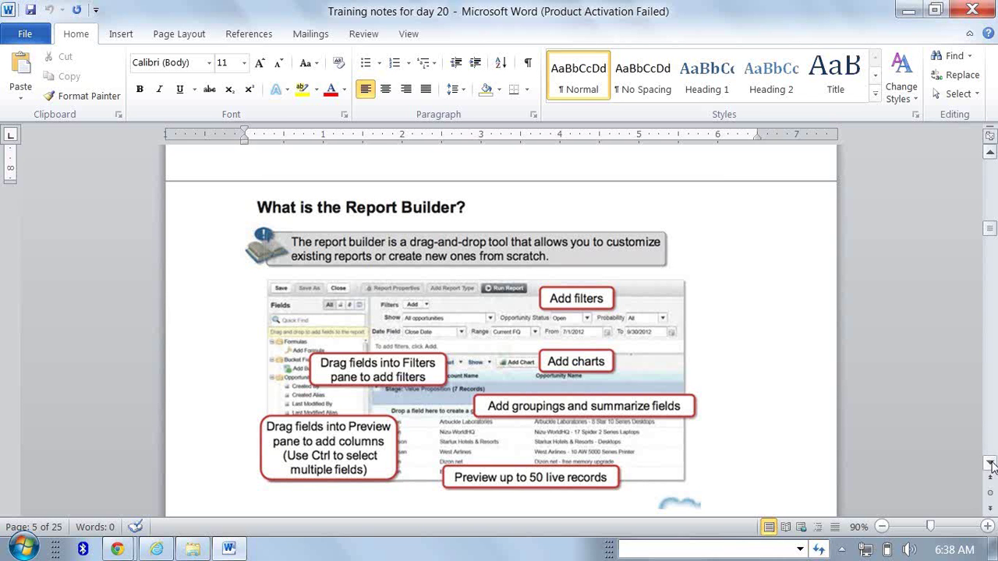
{"action": "left_click", "coordinate": [990, 463]}
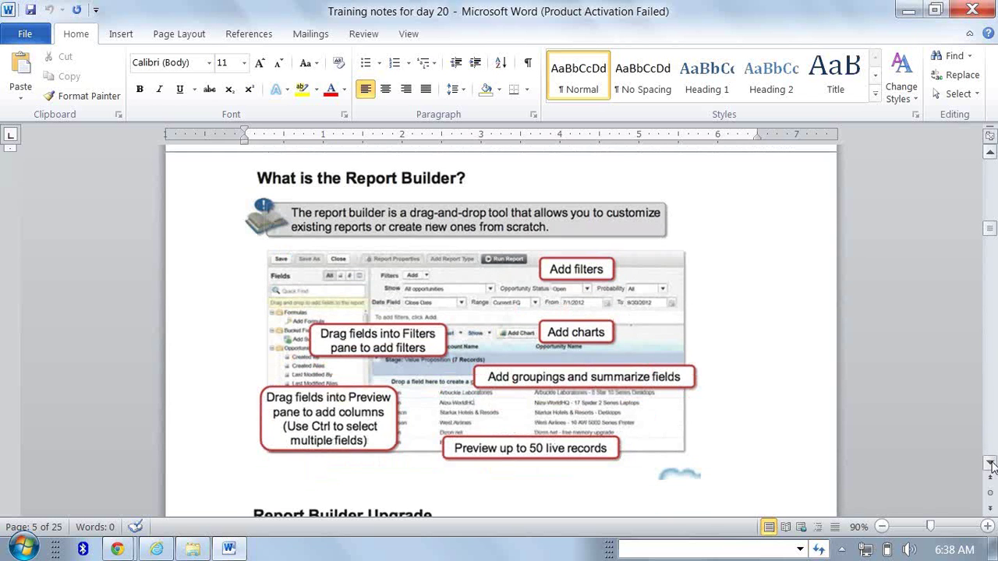
Step: Scroll through the Tabular and Summary Report sections to 'Creating a Custom Report: Questions to Ask'
{"action": "left_click", "coordinate": [990, 463]}
{"action": "left_click", "coordinate": [990, 463]}
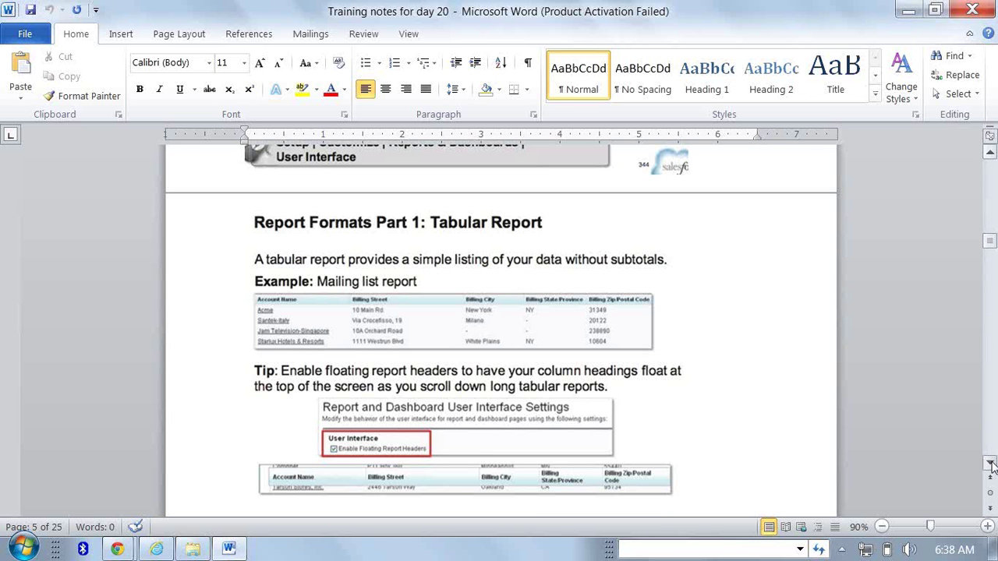
{"action": "left_click", "coordinate": [990, 463]}
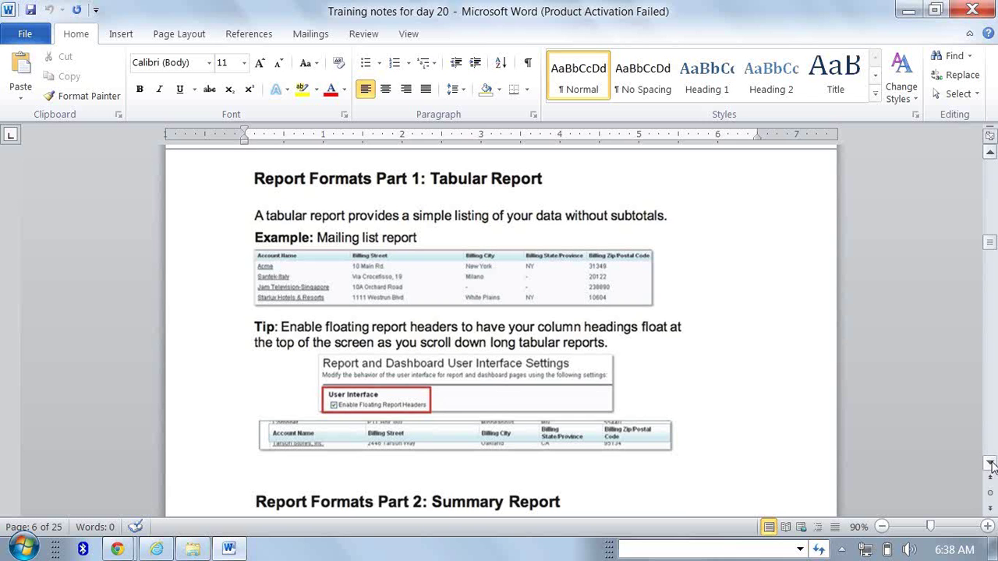
{"action": "left_click", "coordinate": [991, 465]}
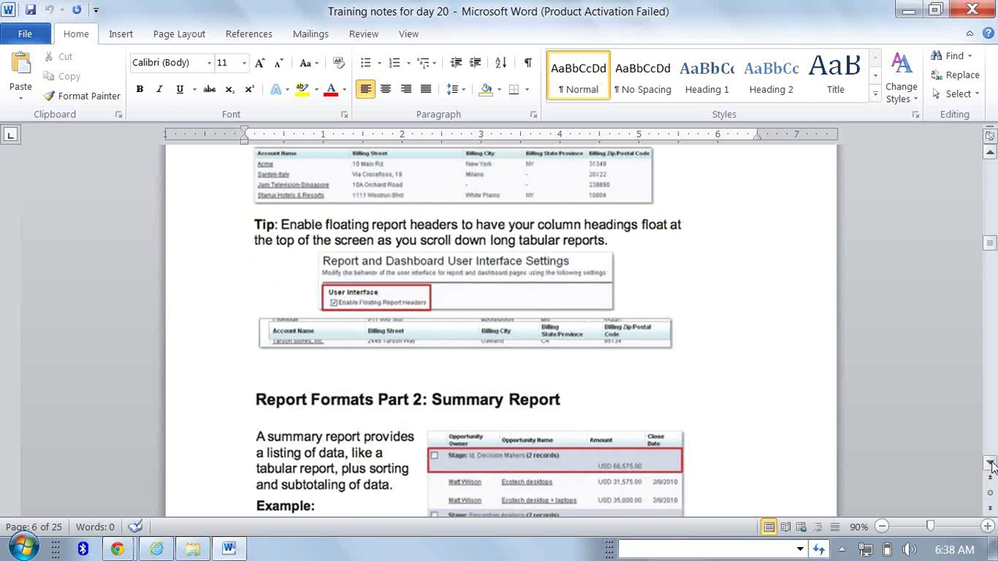
{"action": "left_click", "coordinate": [991, 465]}
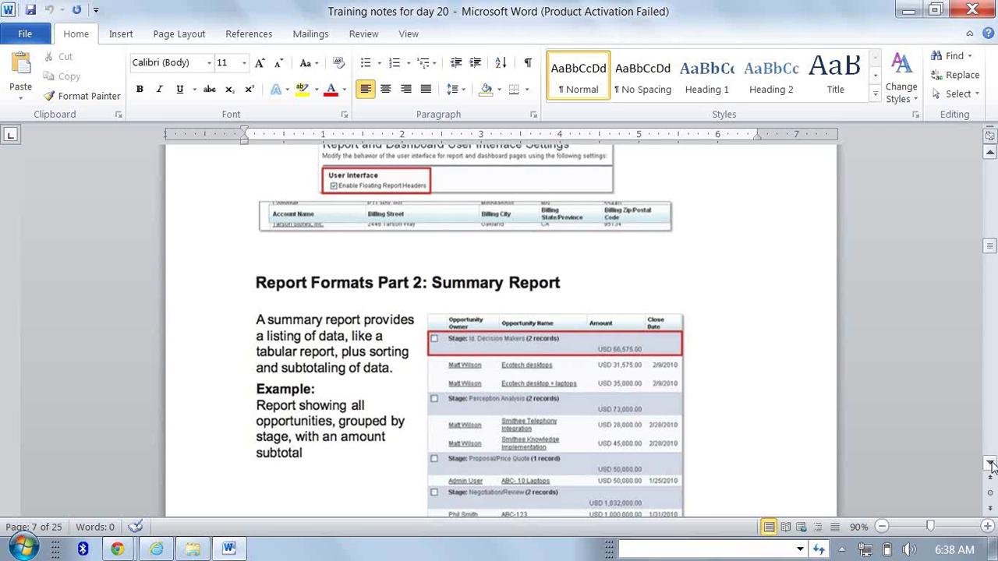
{"action": "left_click", "coordinate": [990, 465]}
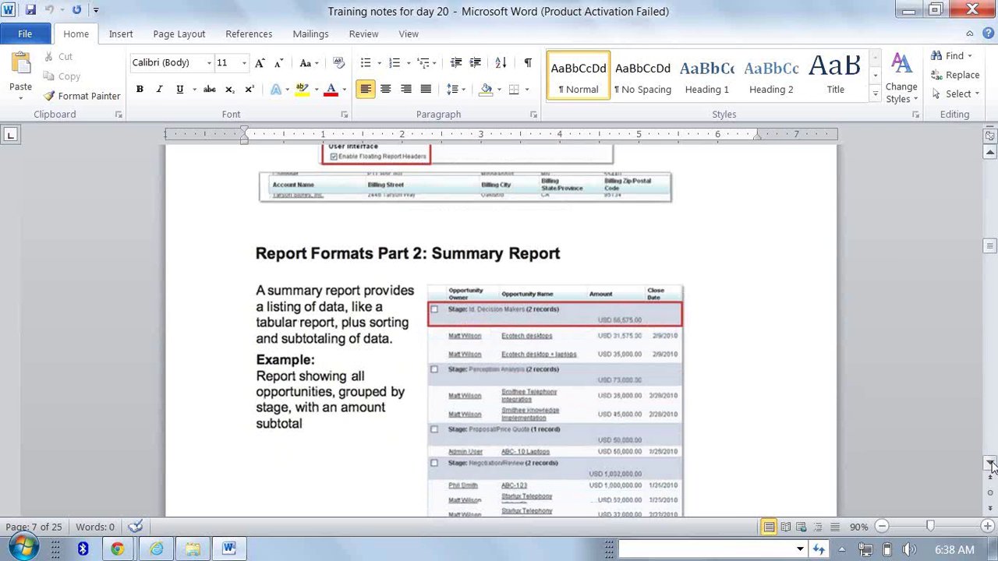
{"action": "left_click", "coordinate": [991, 465]}
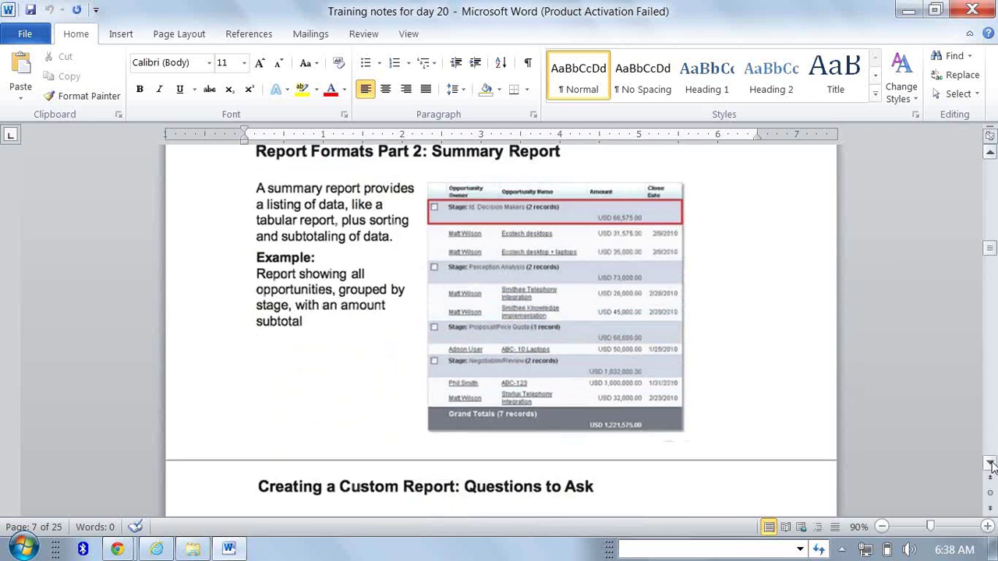
{"action": "left_click", "coordinate": [990, 465]}
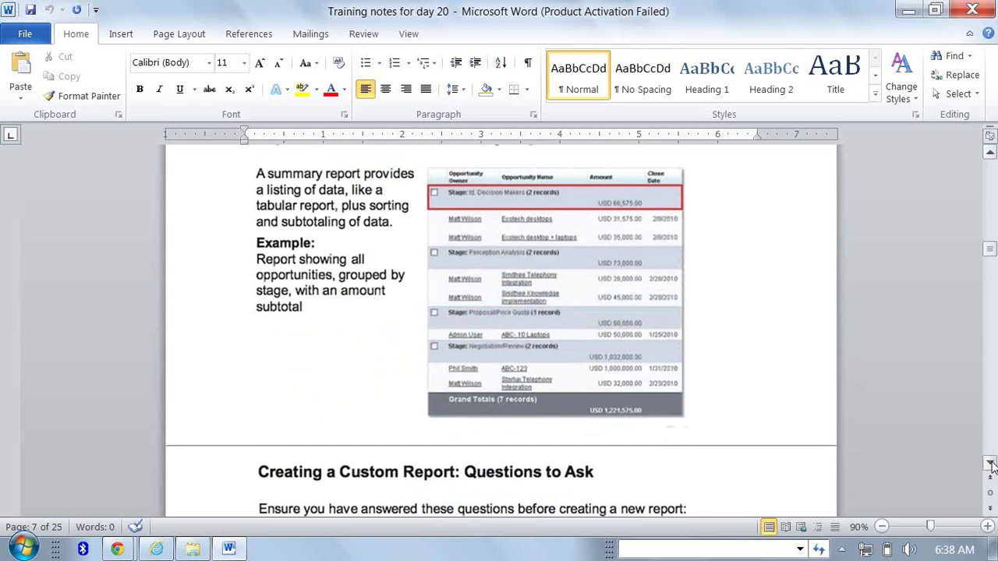
{"action": "left_click", "coordinate": [991, 465]}
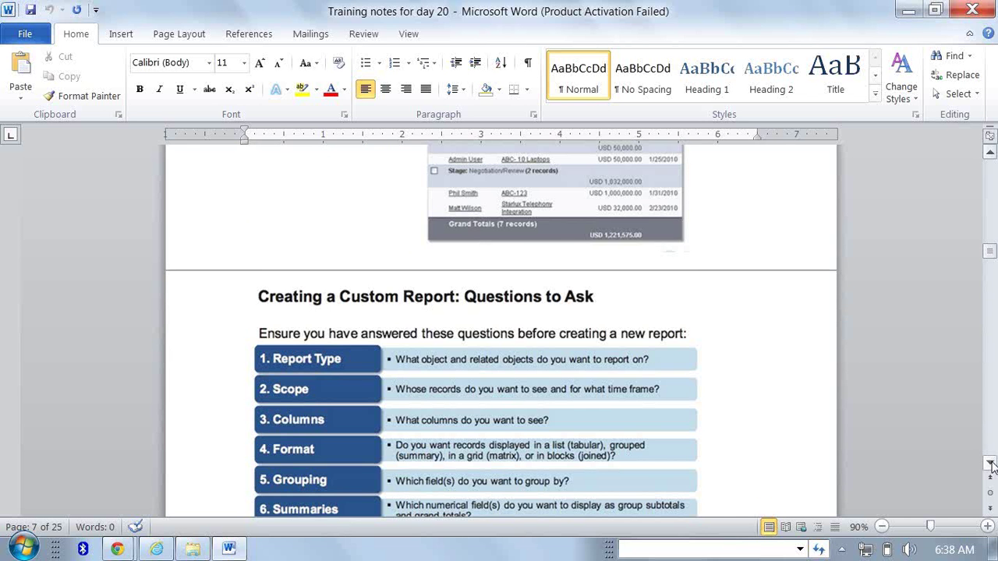
Step: Scroll to page 8 showing the eight-question table and the '7-2: Create a Simple Custom Report' heading
{"action": "left_click", "coordinate": [990, 464]}
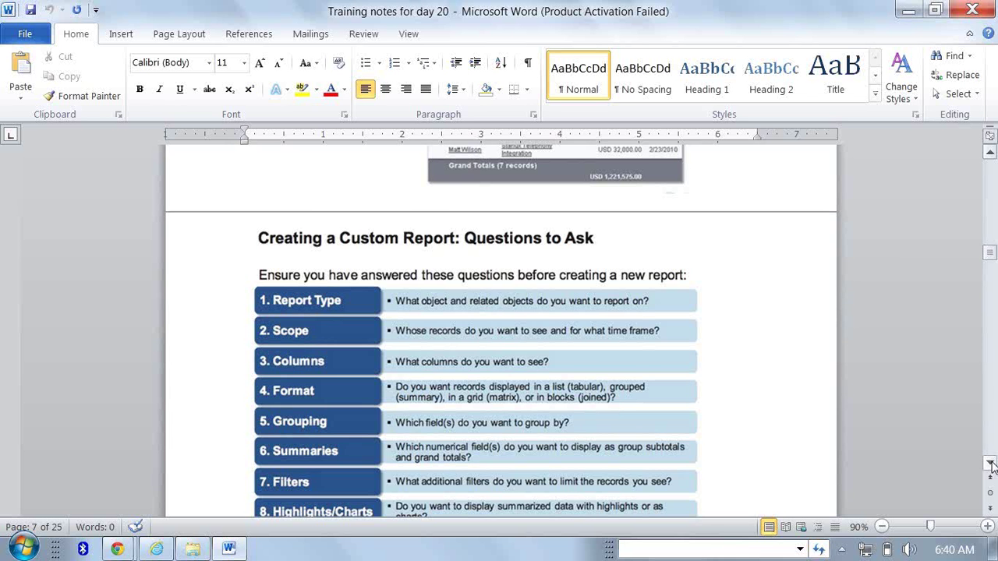
{"action": "left_click", "coordinate": [990, 463]}
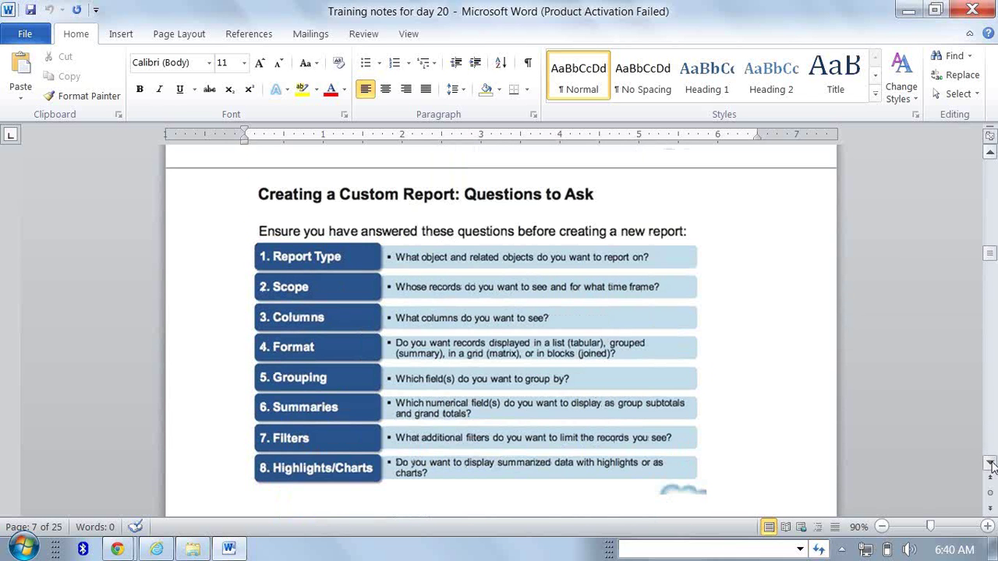
{"action": "left_click", "coordinate": [990, 463]}
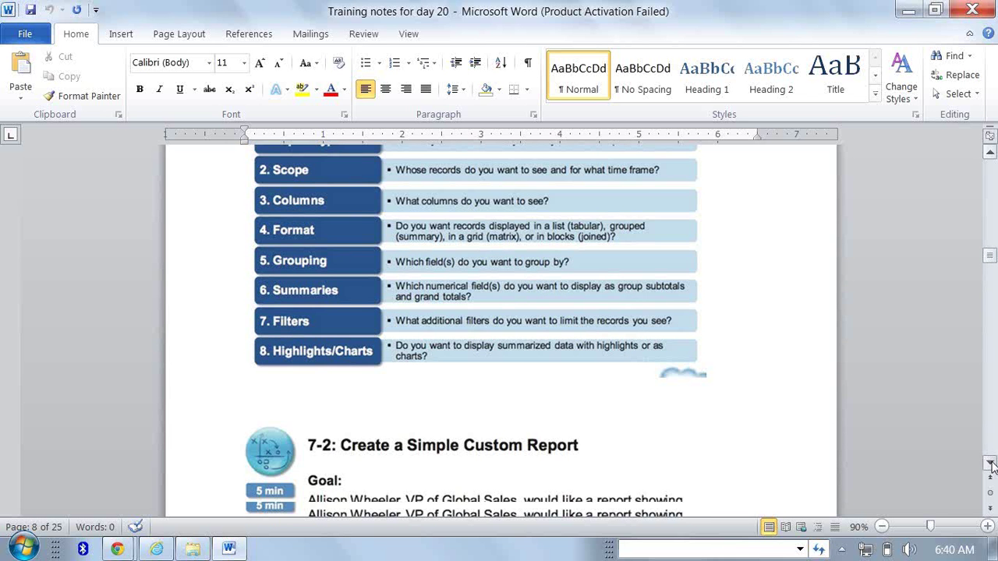
{"action": "left_click", "coordinate": [990, 463]}
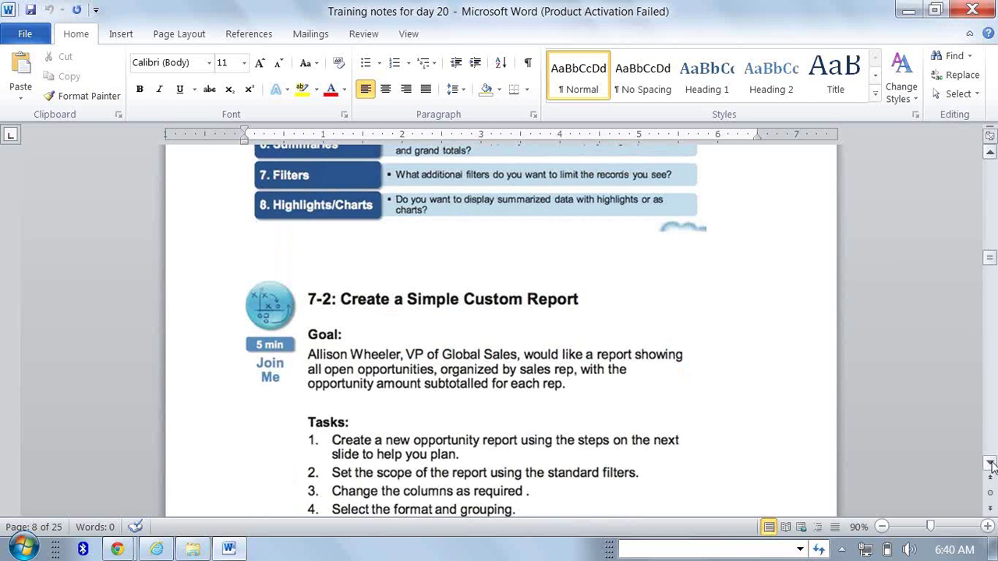
Step: Read the 7-2 Instructions on the opportunity report, Open status, All Time range and column changes
{"action": "left_click", "coordinate": [990, 463]}
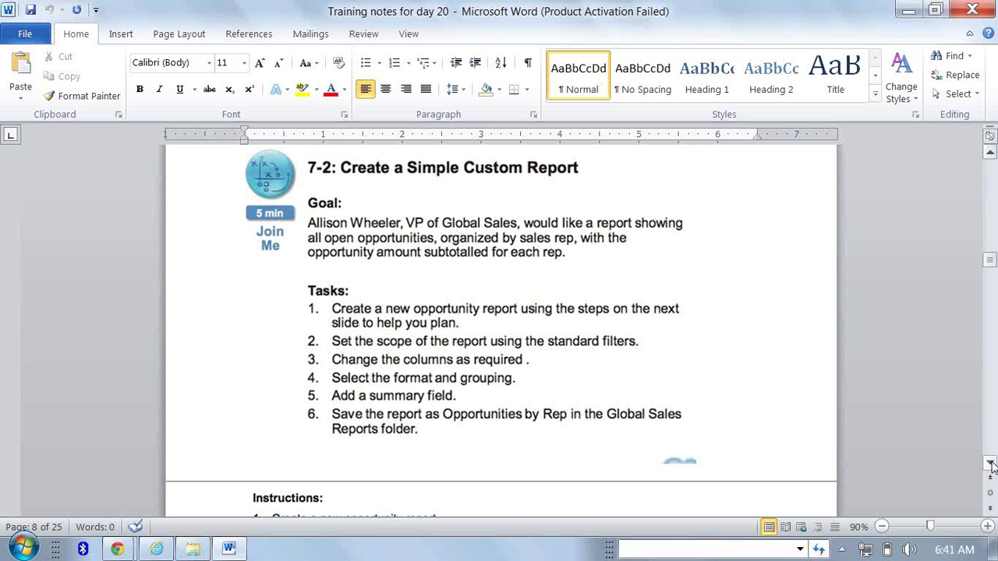
{"action": "left_click", "coordinate": [989, 463]}
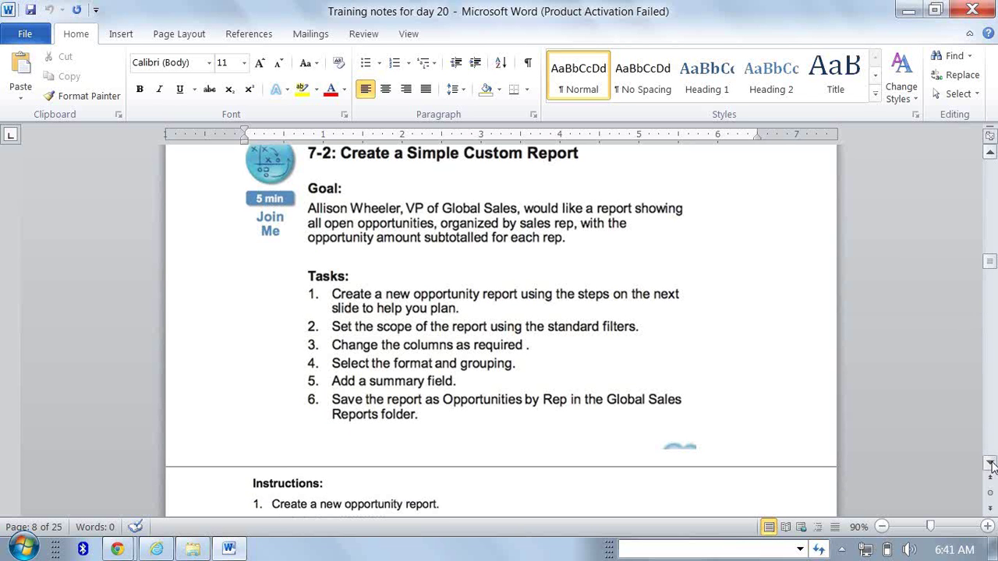
{"action": "scroll", "coordinate": [991, 465], "scroll_direction": "down", "scroll_amount": 4}
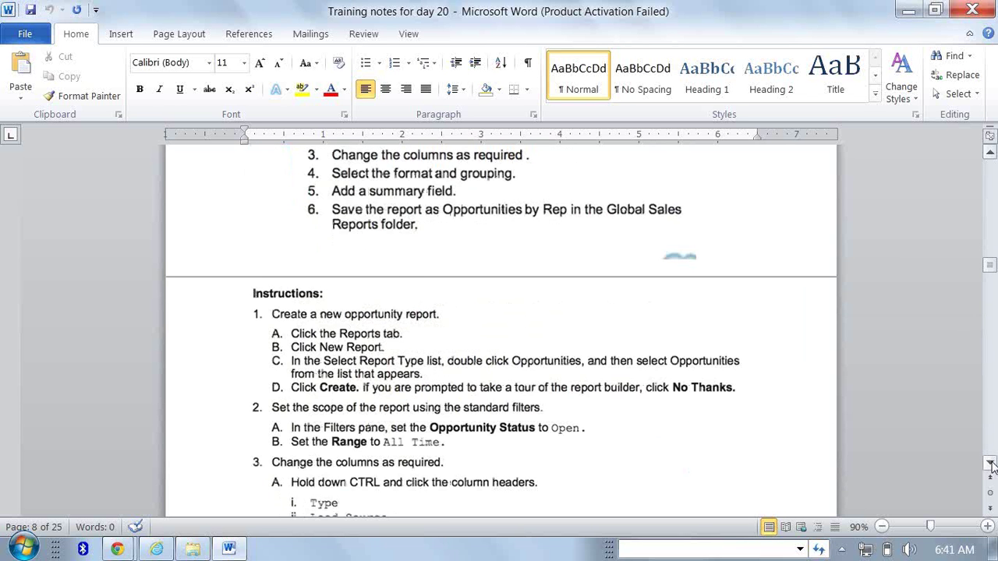
{"action": "scroll", "coordinate": [990, 464], "scroll_direction": "down", "scroll_amount": 1}
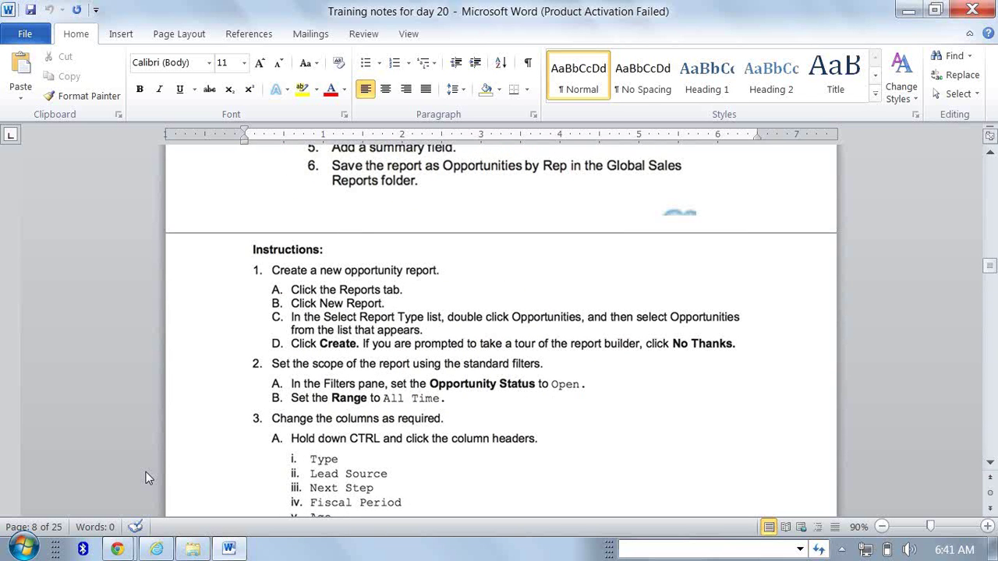
Step: Return to the Salesforce tab and start a new report from the Reports home page
{"action": "left_click", "coordinate": [115, 550]}
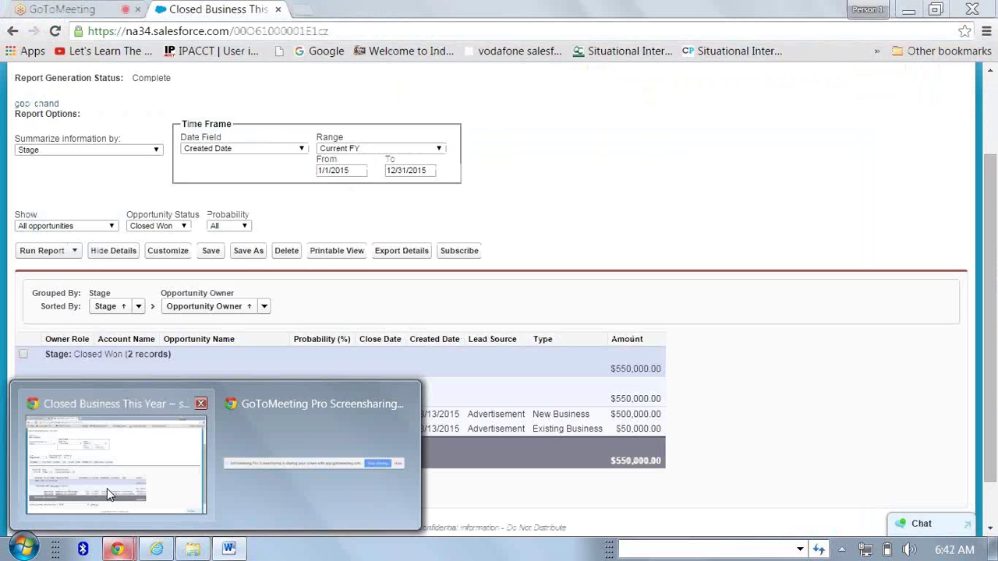
{"action": "left_click", "coordinate": [109, 493]}
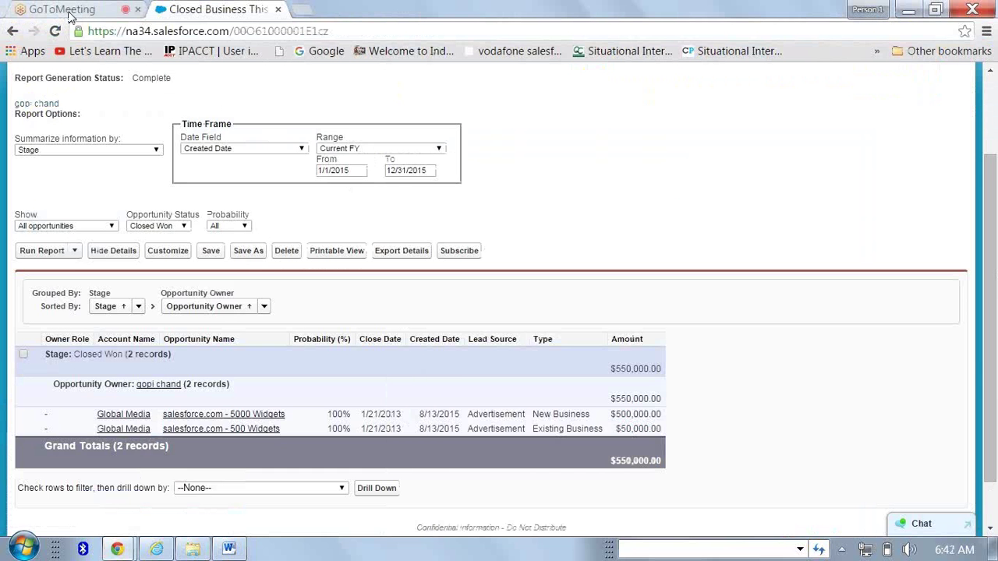
{"action": "left_click", "coordinate": [70, 16]}
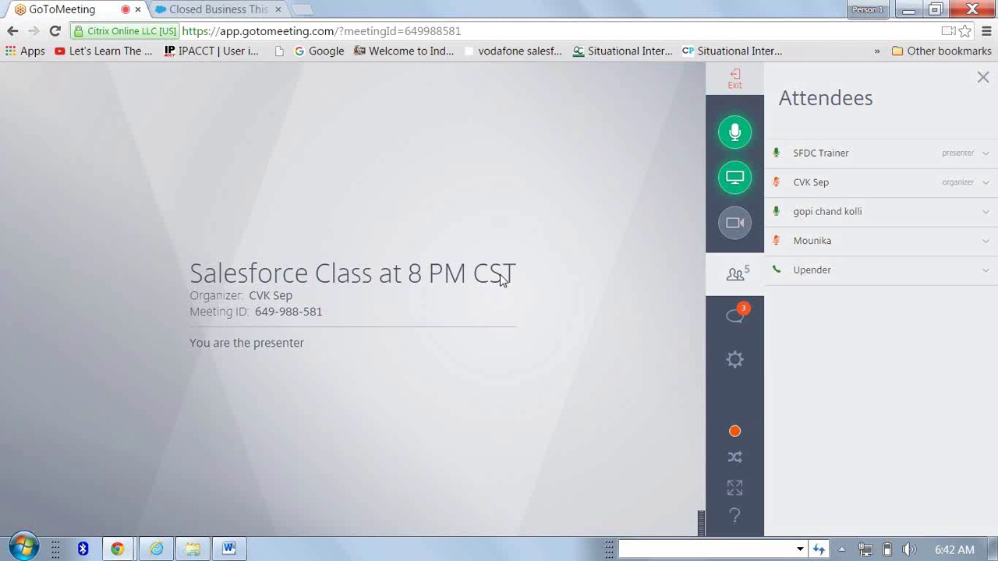
{"action": "key", "text": "ctrl+Tab"}
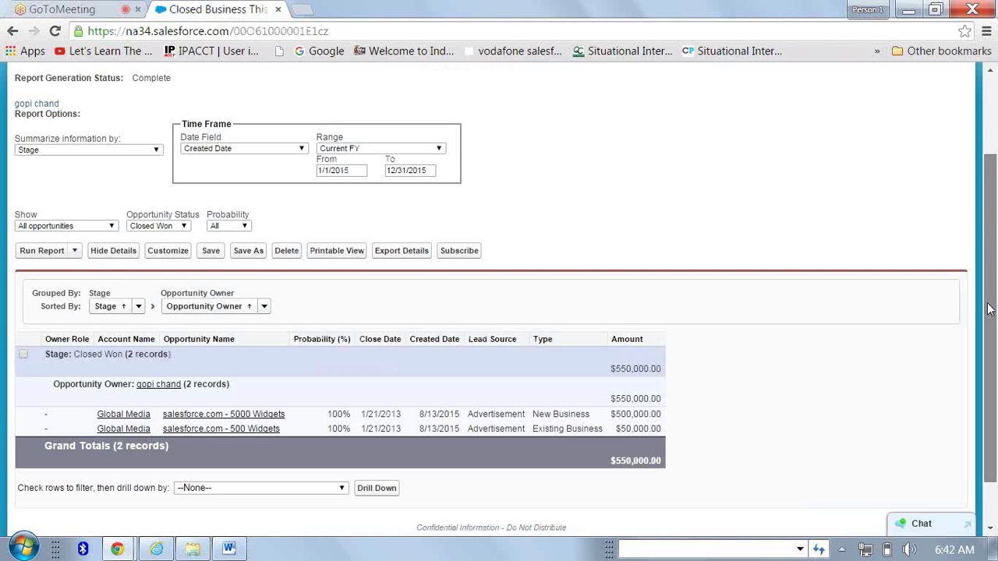
{"action": "left_click_drag", "start_coordinate": [988, 309], "coordinate": [978, 104]}
{"action": "left_click", "coordinate": [634, 125]}
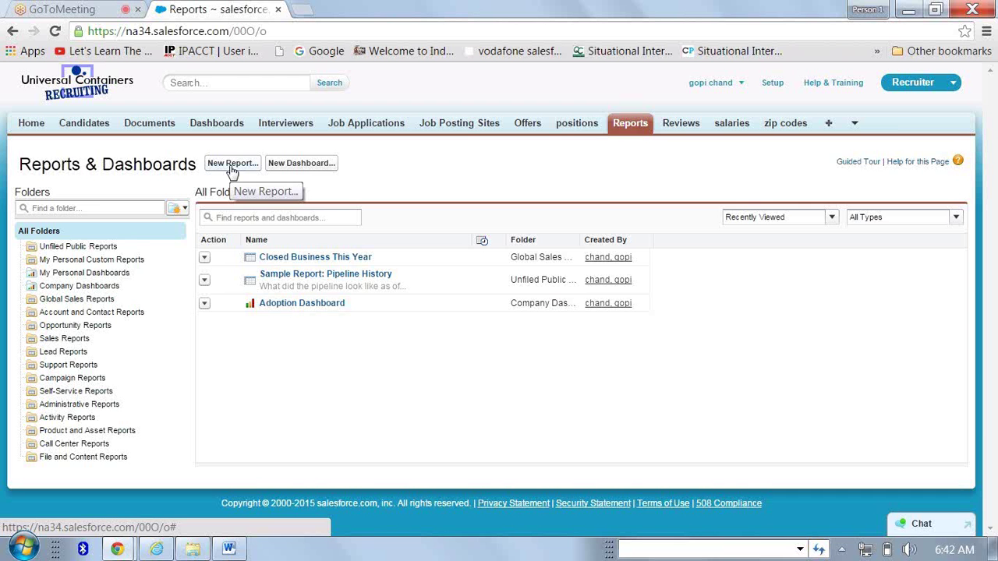
{"action": "left_click", "coordinate": [231, 163]}
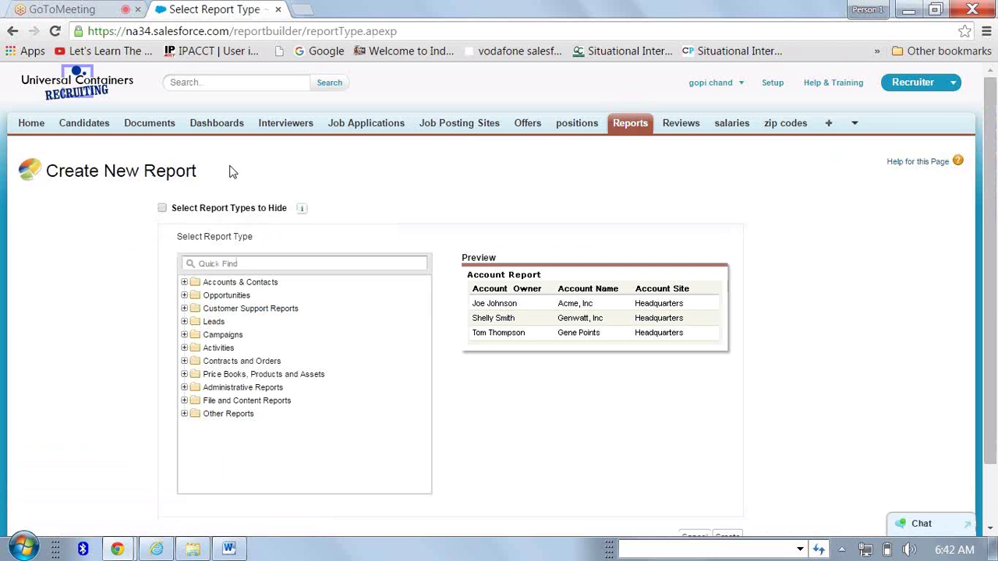
Step: Check the notes, then create a report using the plain Opportunities report type
{"action": "left_click", "coordinate": [227, 550]}
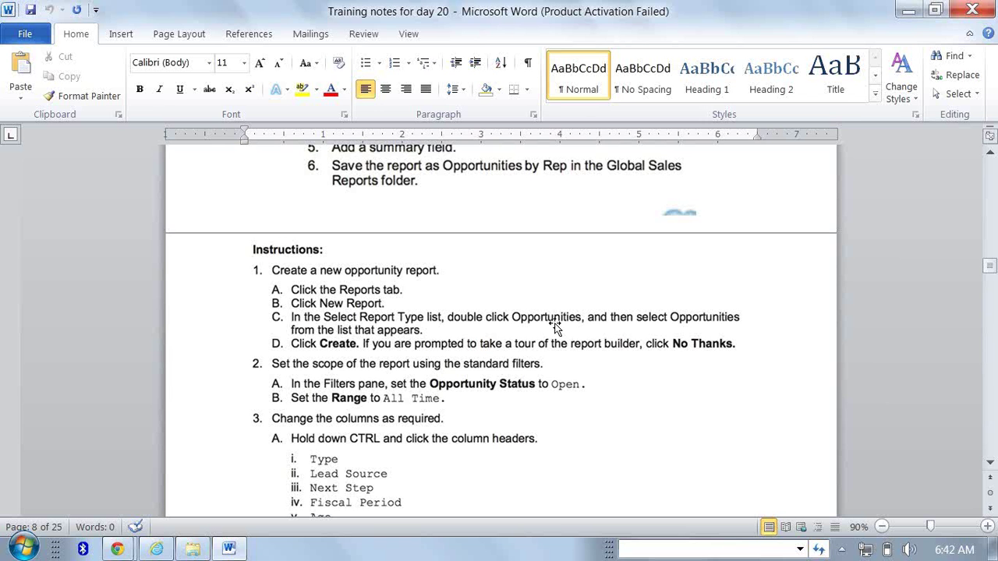
{"action": "left_click", "coordinate": [906, 12]}
{"action": "left_click", "coordinate": [185, 295]}
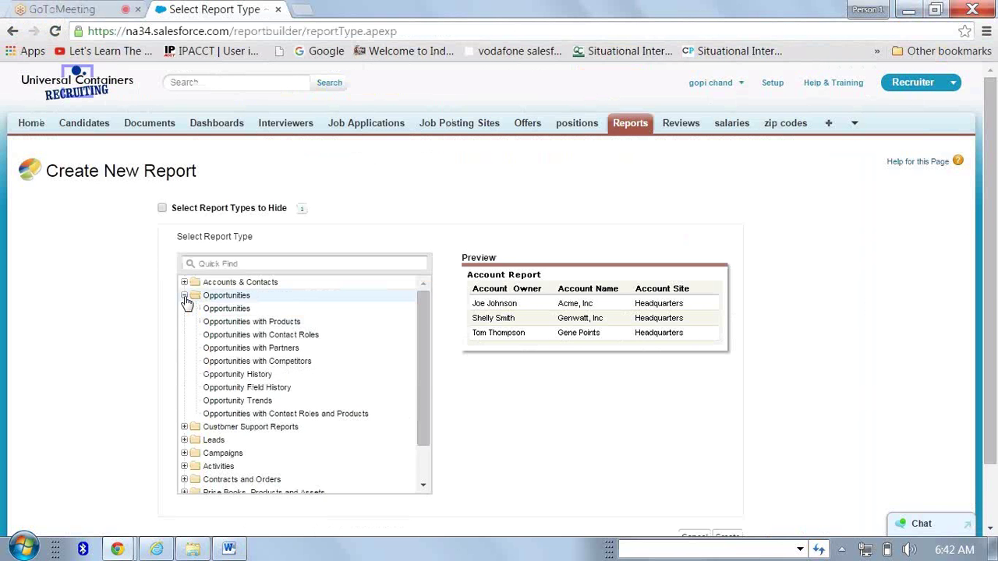
{"action": "left_click", "coordinate": [226, 309]}
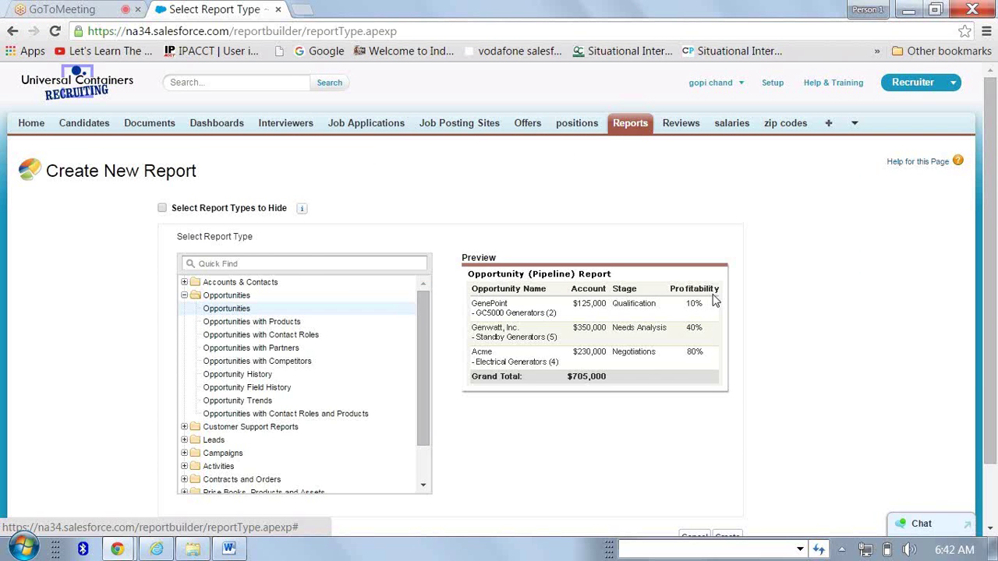
{"action": "left_click_drag", "start_coordinate": [991, 257], "coordinate": [991, 311]}
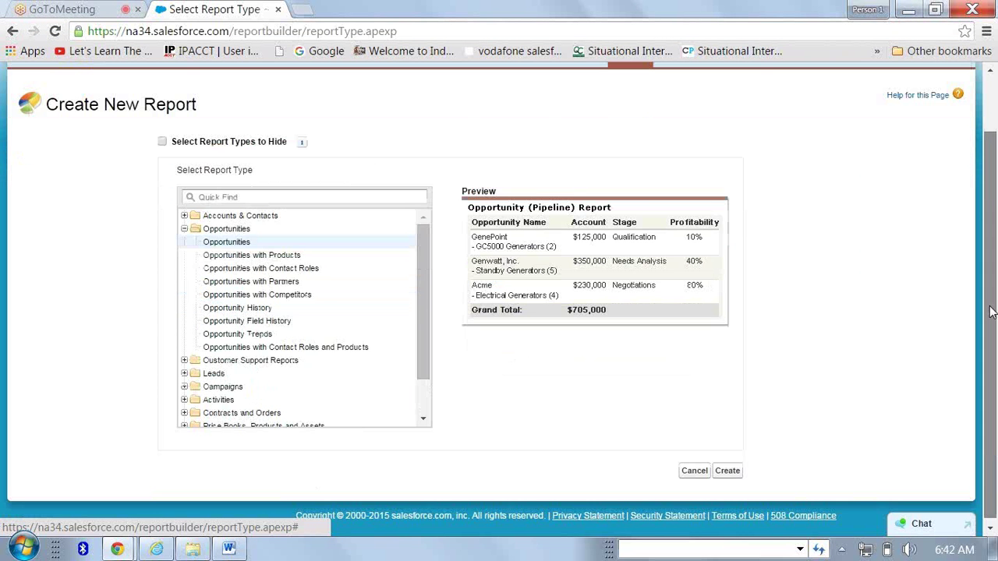
{"action": "left_click", "coordinate": [727, 470]}
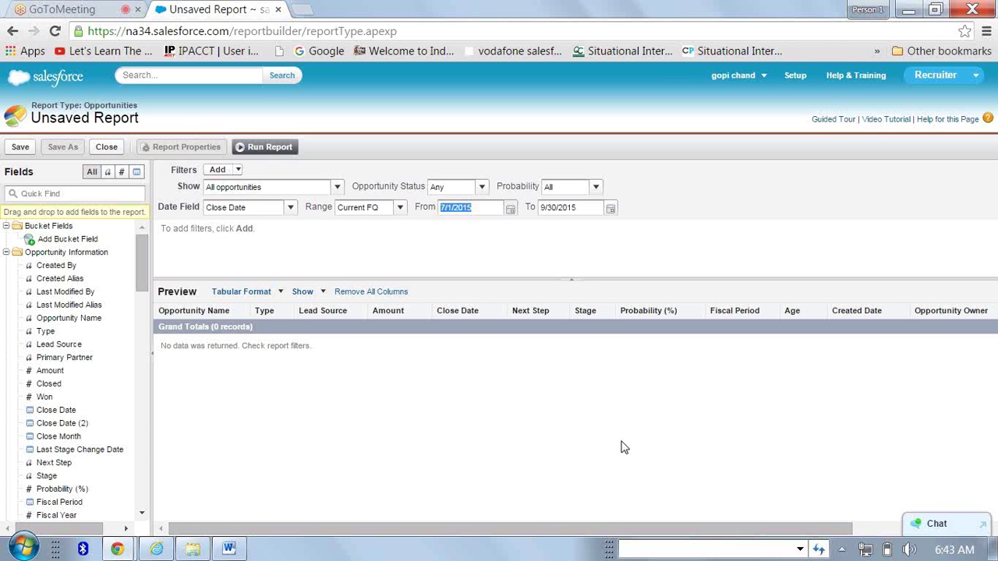
Step: Go back to the Word training notes from the new report builder
{"action": "key", "text": "alt+Tab"}
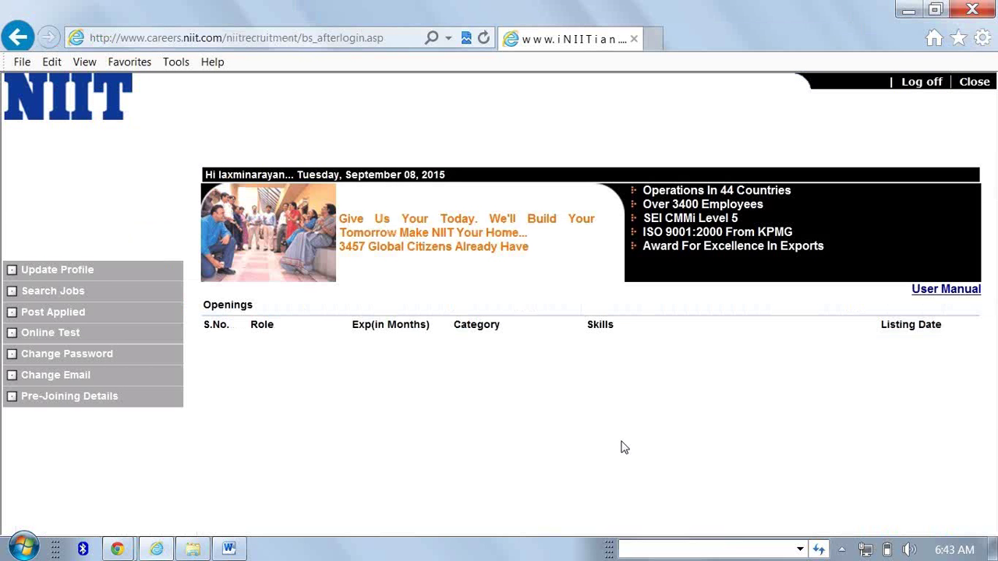
{"action": "key", "text": "alt+Tab"}
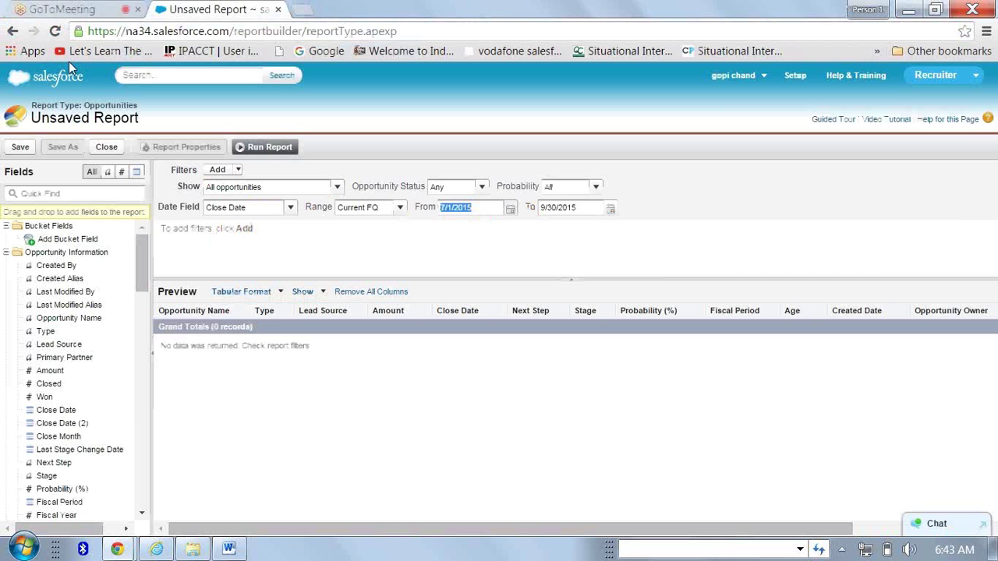
{"action": "left_click", "coordinate": [228, 549]}
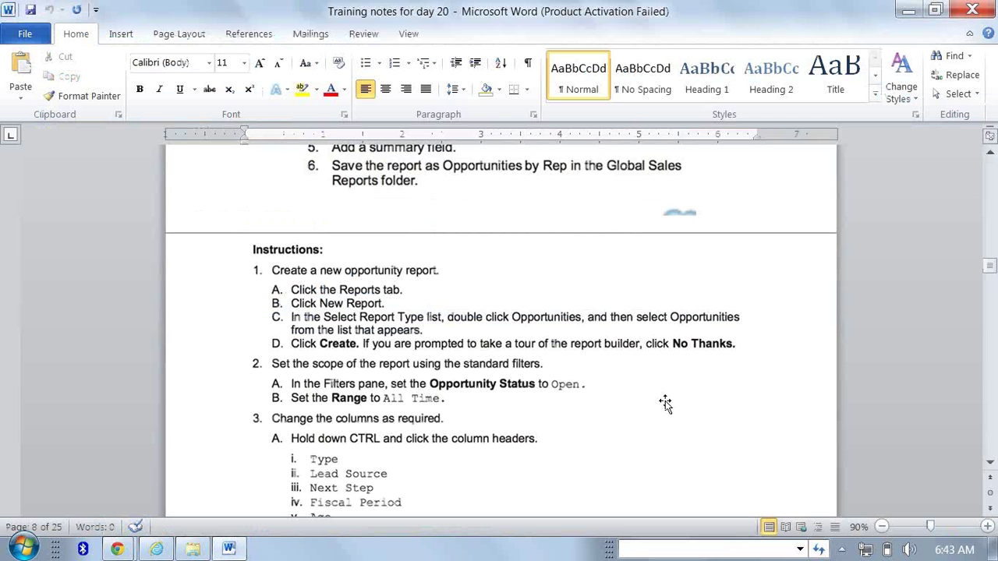
Step: Read step 3's columns to remove, Type through Owner Role, then return to the unsaved Salesforce report
{"action": "left_click", "coordinate": [990, 465]}
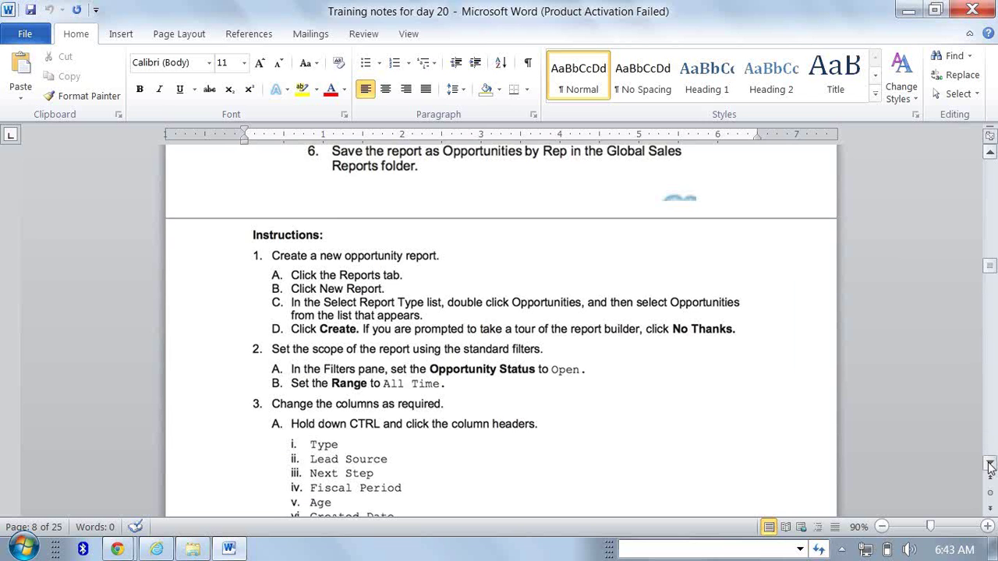
{"action": "left_click", "coordinate": [990, 465]}
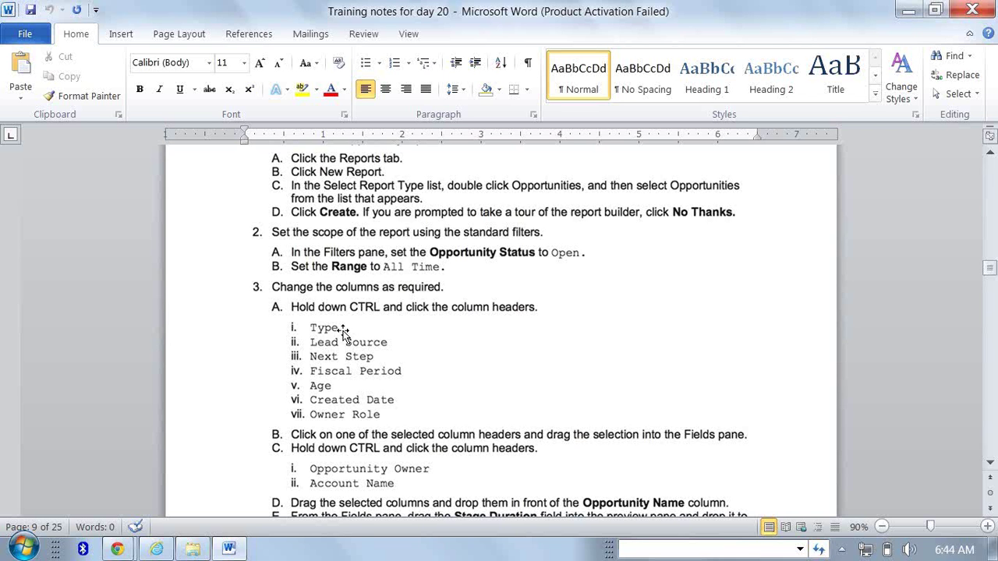
{"action": "left_click", "coordinate": [991, 466]}
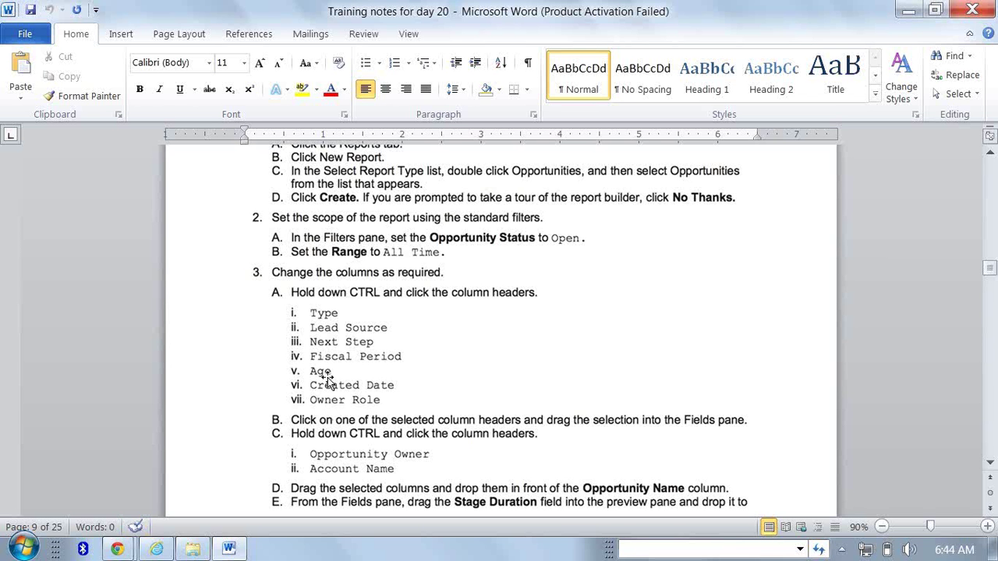
{"action": "left_click", "coordinate": [115, 550]}
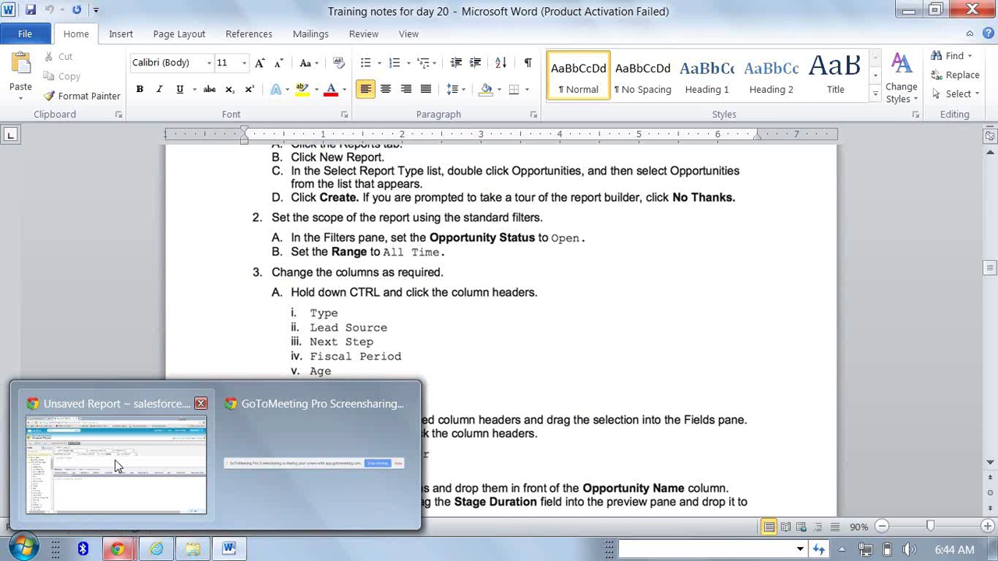
{"action": "left_click", "coordinate": [116, 465]}
Step: Remove the Type, Lead Source, Next Step and Fiscal Period columns from the report preview
{"action": "left_click", "coordinate": [267, 313]}
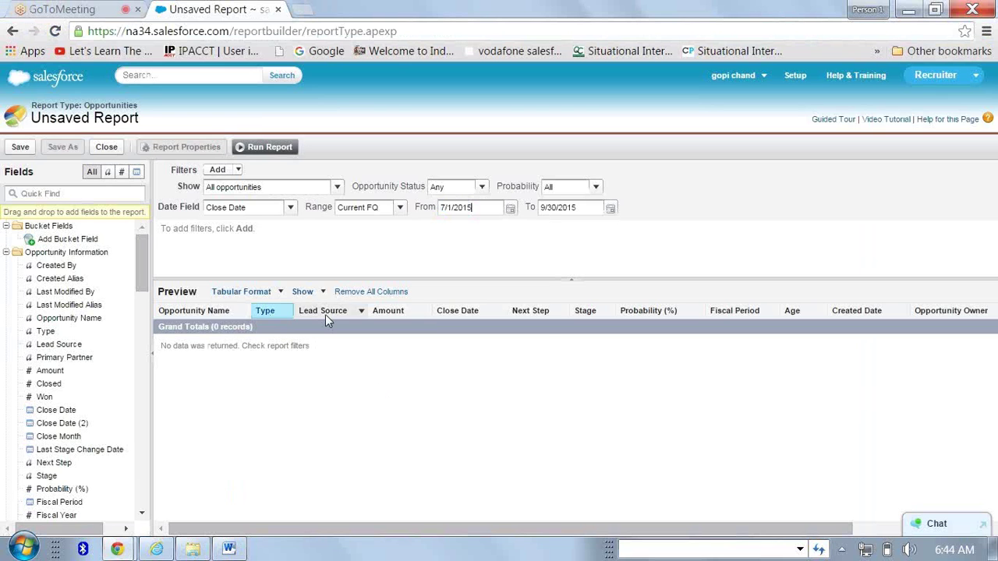
{"action": "left_click", "coordinate": [327, 320], "text": "ctrl"}
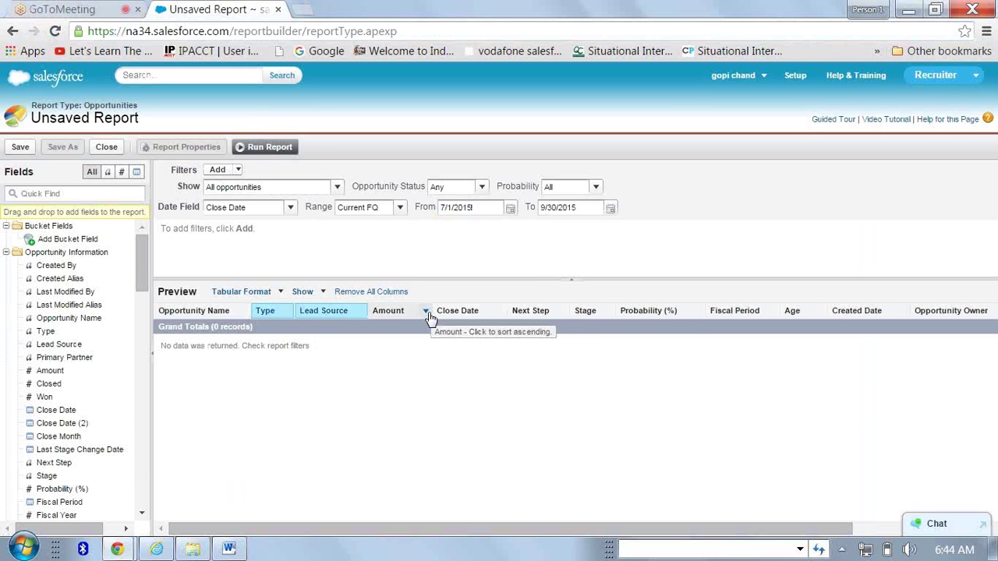
{"action": "left_click", "coordinate": [537, 311], "text": "ctrl"}
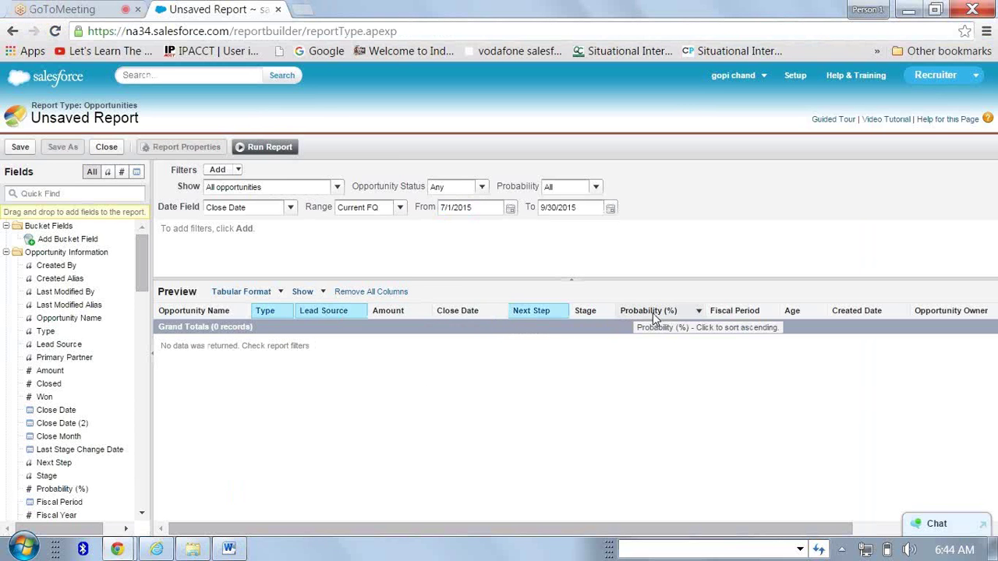
{"action": "left_click", "coordinate": [729, 316], "text": "ctrl"}
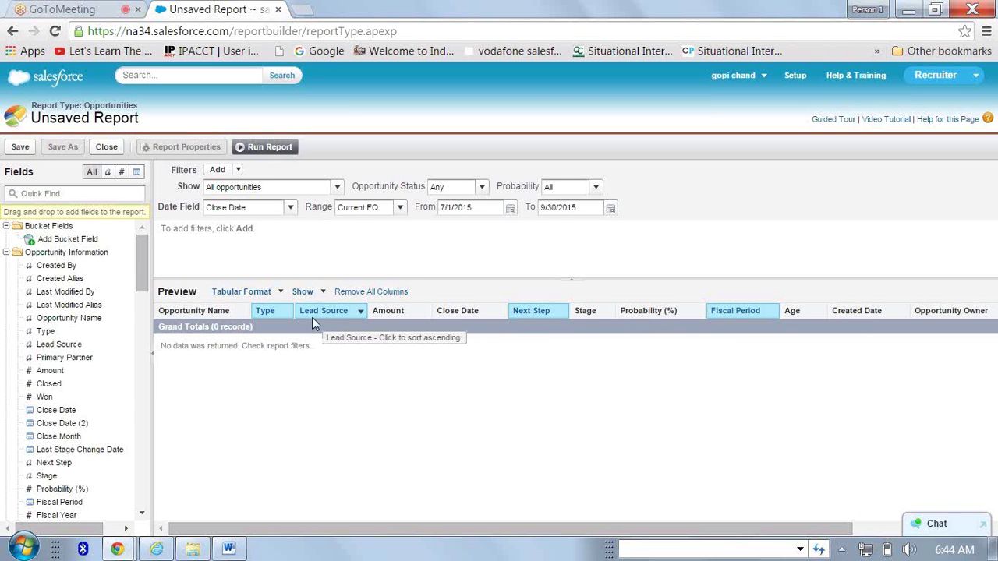
{"action": "left_click_drag", "start_coordinate": [323, 313], "coordinate": [59, 315]}
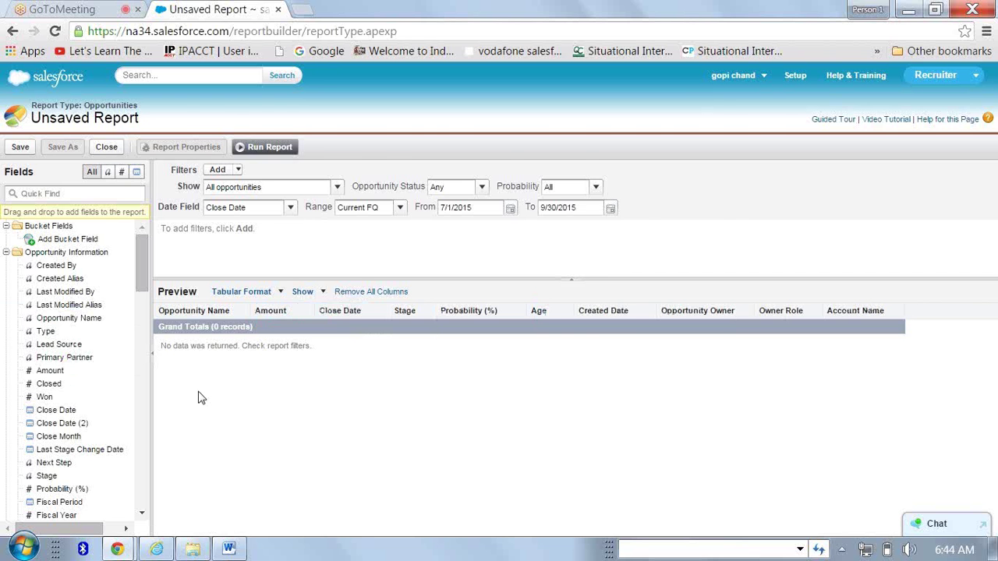
{"action": "key", "text": "alt+Tab"}
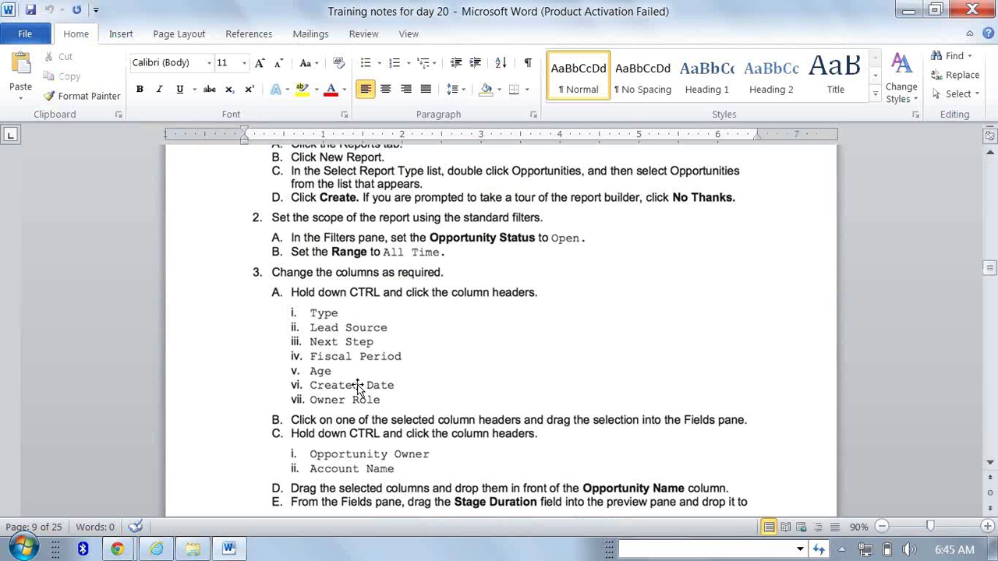
{"action": "key", "text": "alt+Tab"}
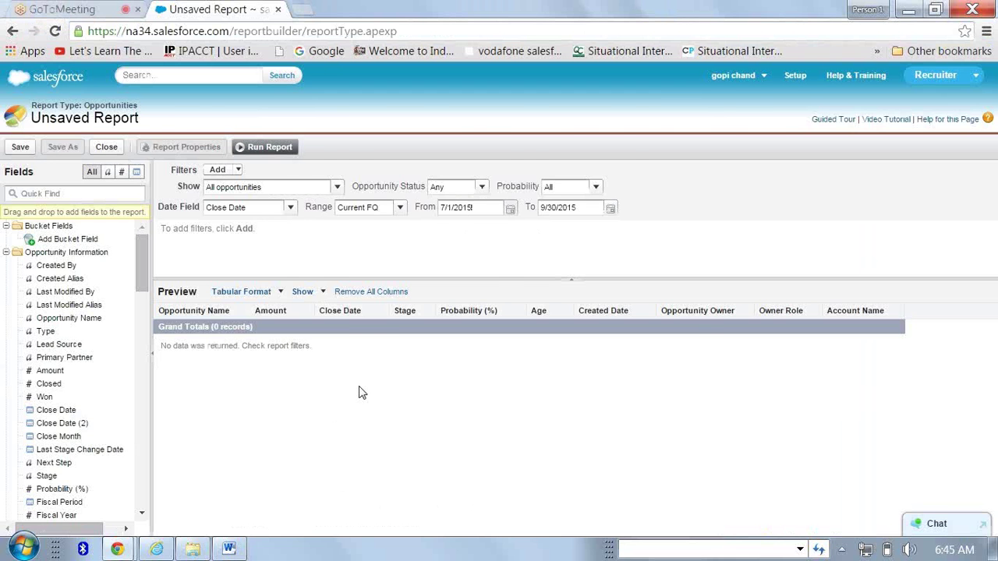
{"action": "key", "text": "alt+Tab"}
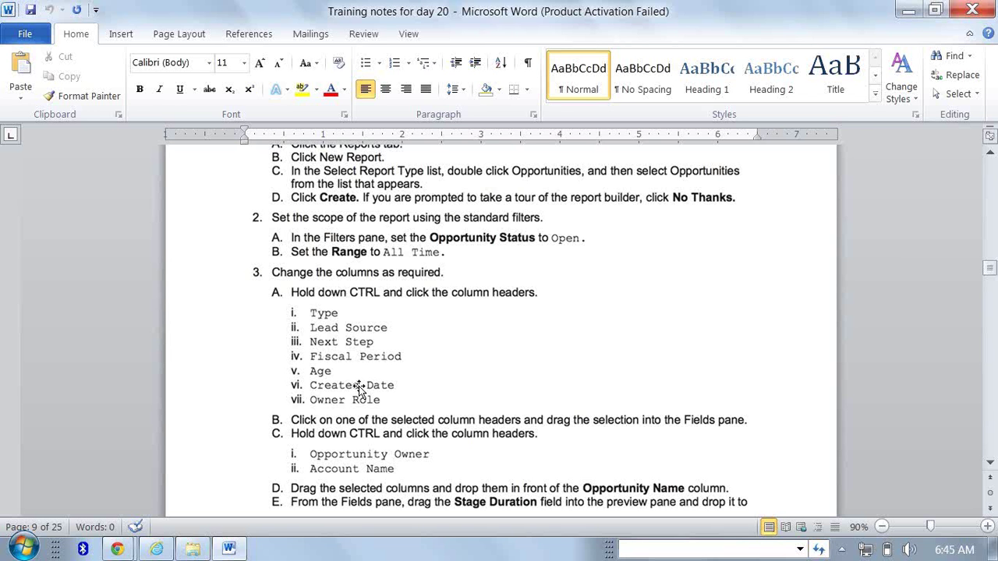
{"action": "left_click", "coordinate": [991, 464]}
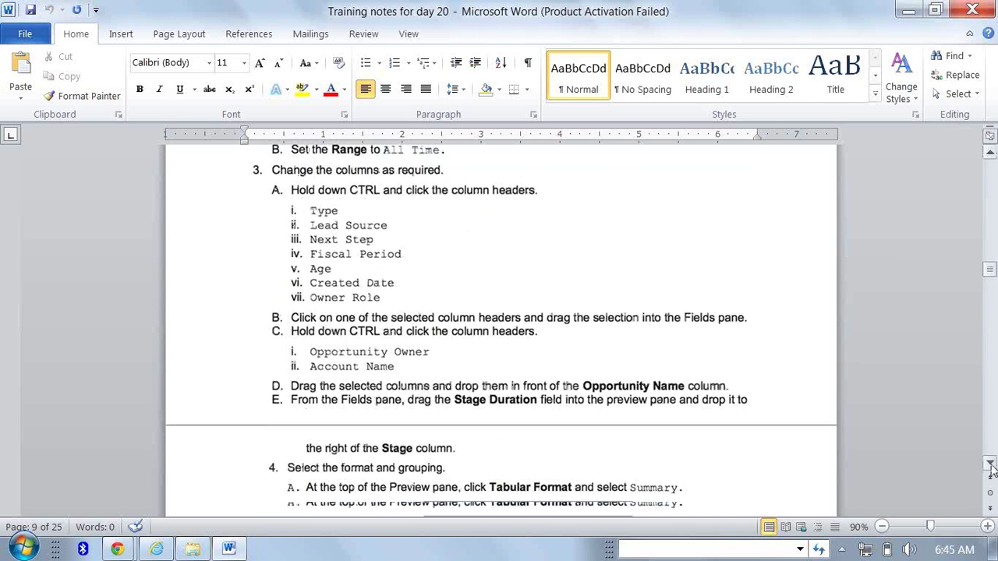
{"action": "left_click", "coordinate": [991, 464]}
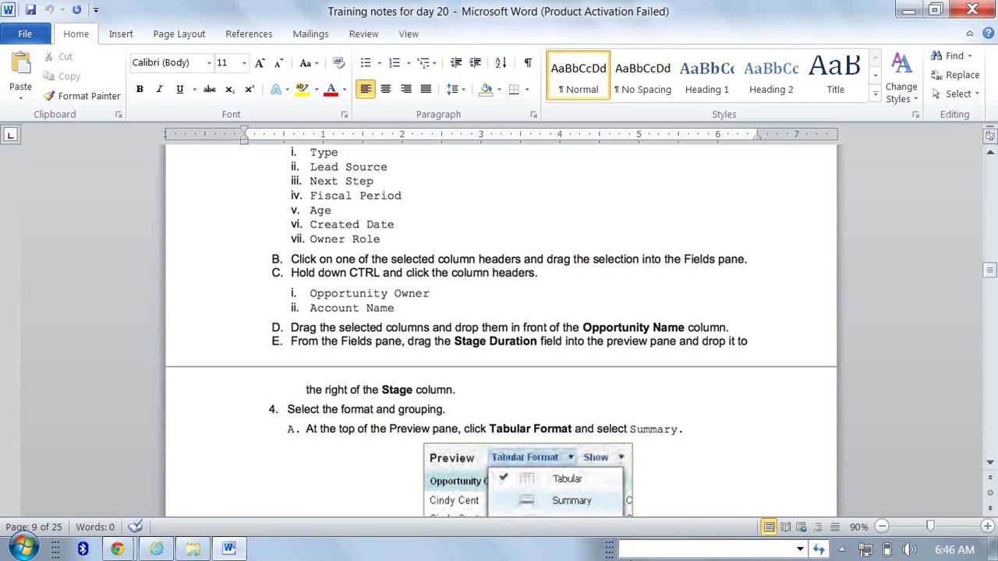
Step: Drop the Probability (%) column from the report, then return to the notes at step 4A
{"action": "left_click", "coordinate": [115, 550]}
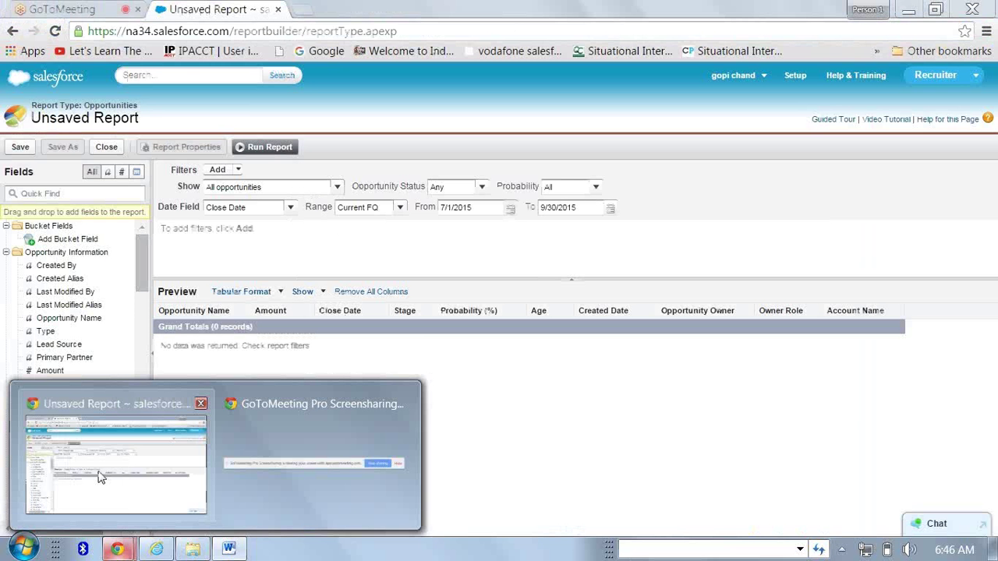
{"action": "left_click", "coordinate": [100, 477]}
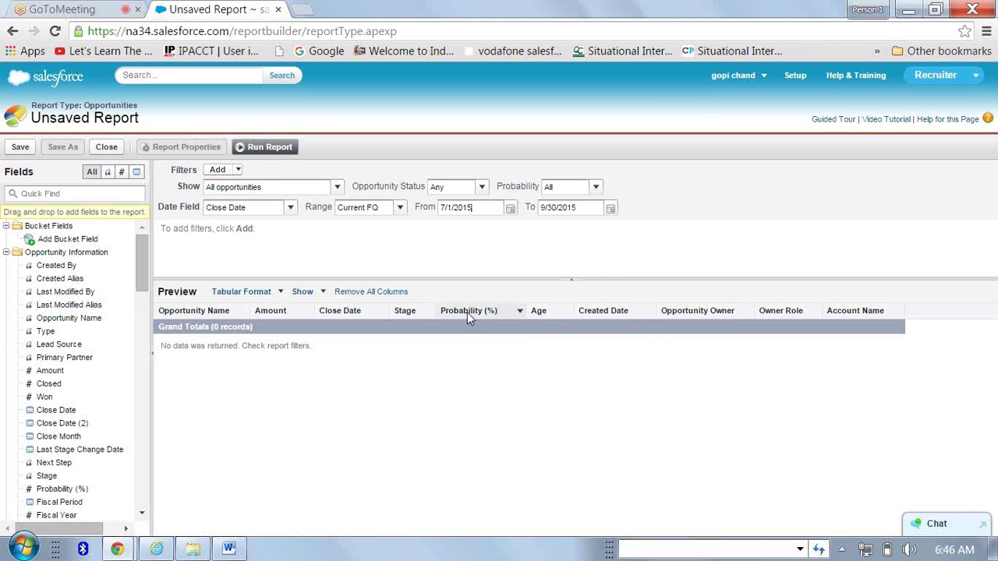
{"action": "left_click_drag", "start_coordinate": [467, 312], "coordinate": [40, 305]}
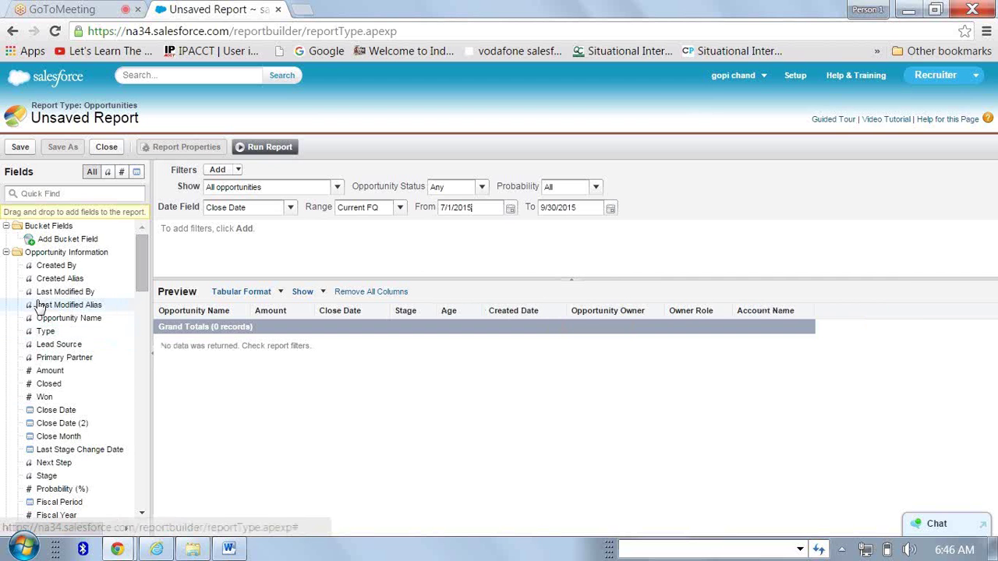
{"action": "key", "text": "Tab"}
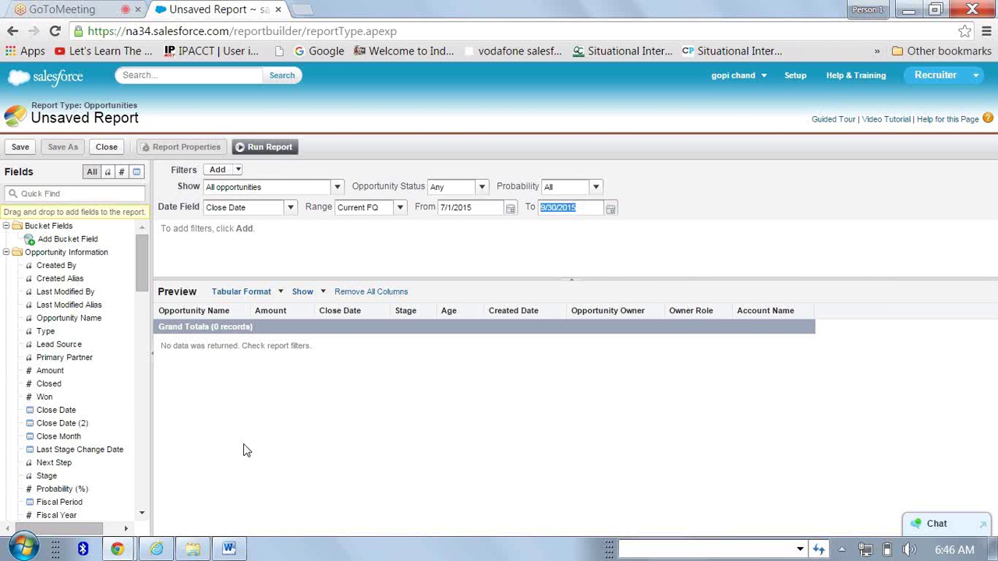
{"action": "key", "text": "alt+Tab"}
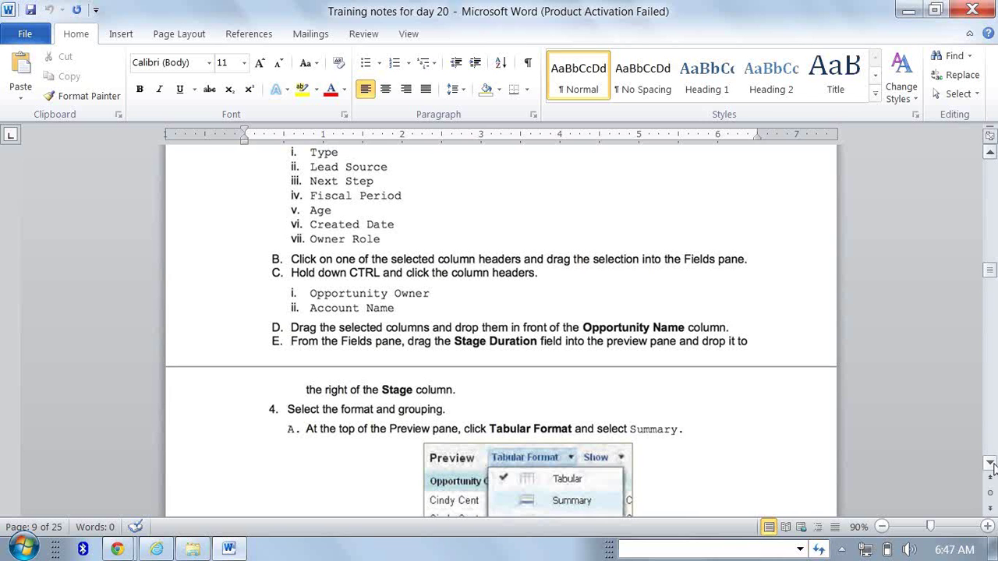
{"action": "left_click", "coordinate": [990, 463]}
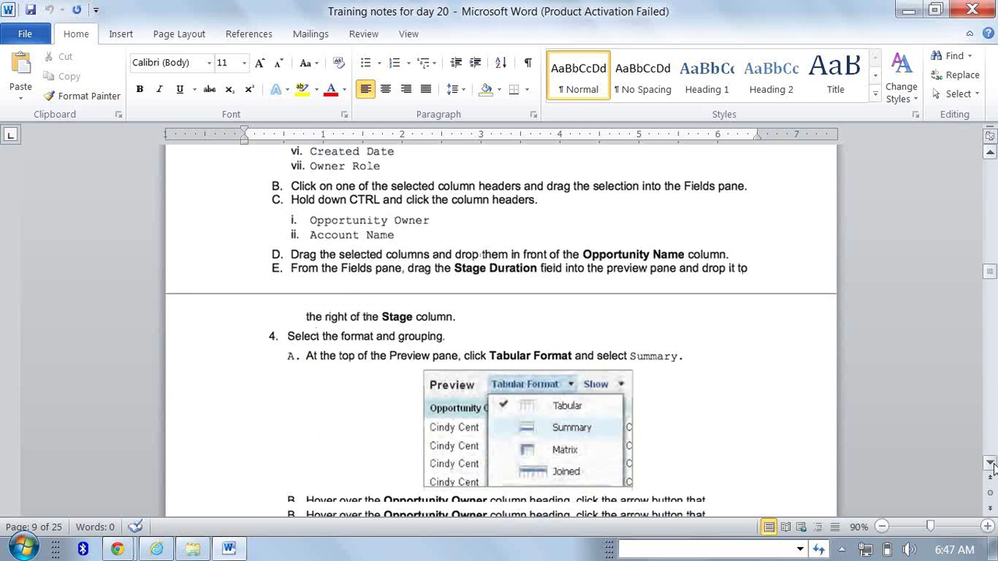
{"action": "left_click", "coordinate": [990, 463]}
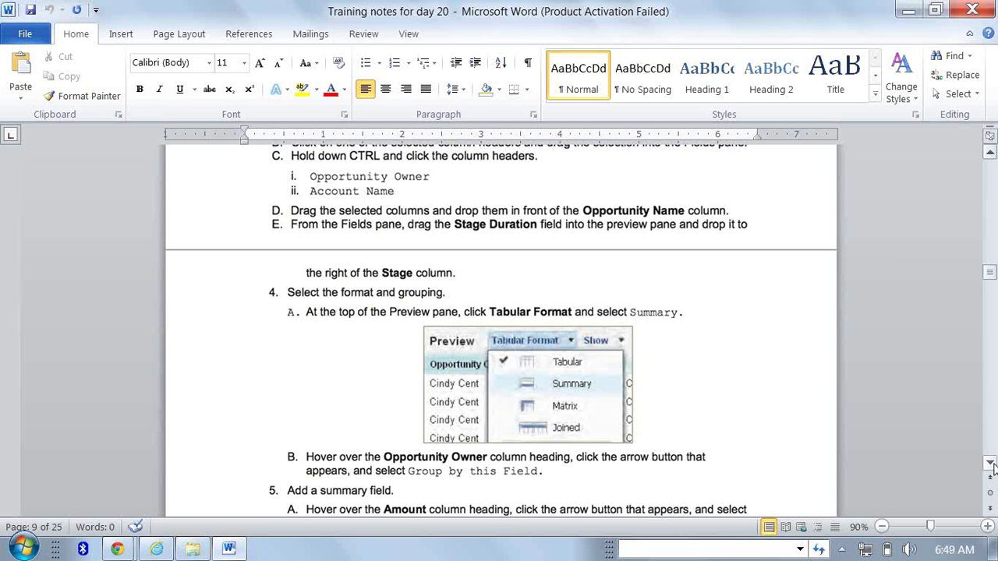
Step: Scroll the Word notes down to exercise steps 5 and 6, ending at saving as Opportunities by Rep
{"action": "left_click", "coordinate": [991, 463]}
{"action": "left_click", "coordinate": [991, 463]}
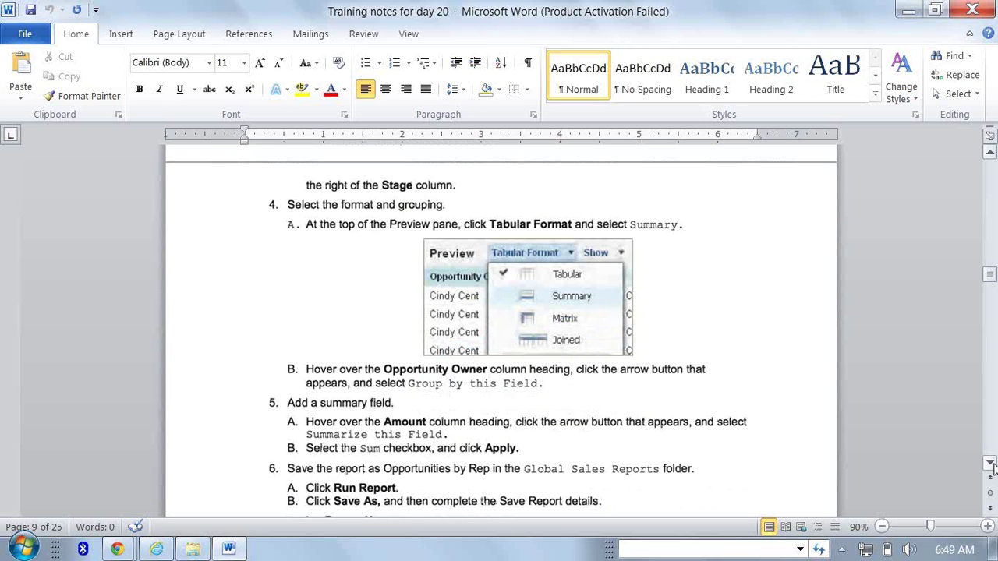
{"action": "left_click", "coordinate": [990, 463]}
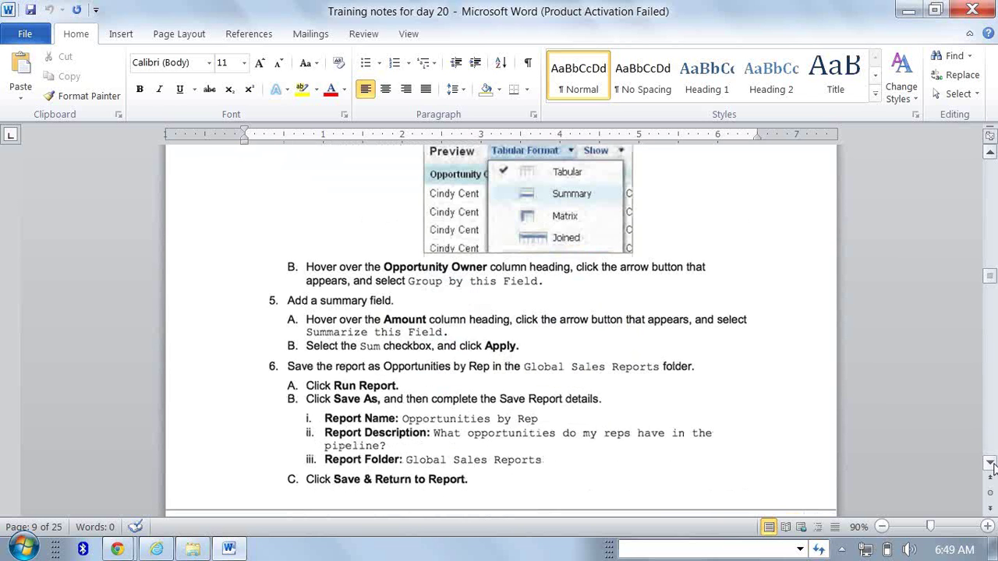
{"action": "left_click", "coordinate": [991, 463]}
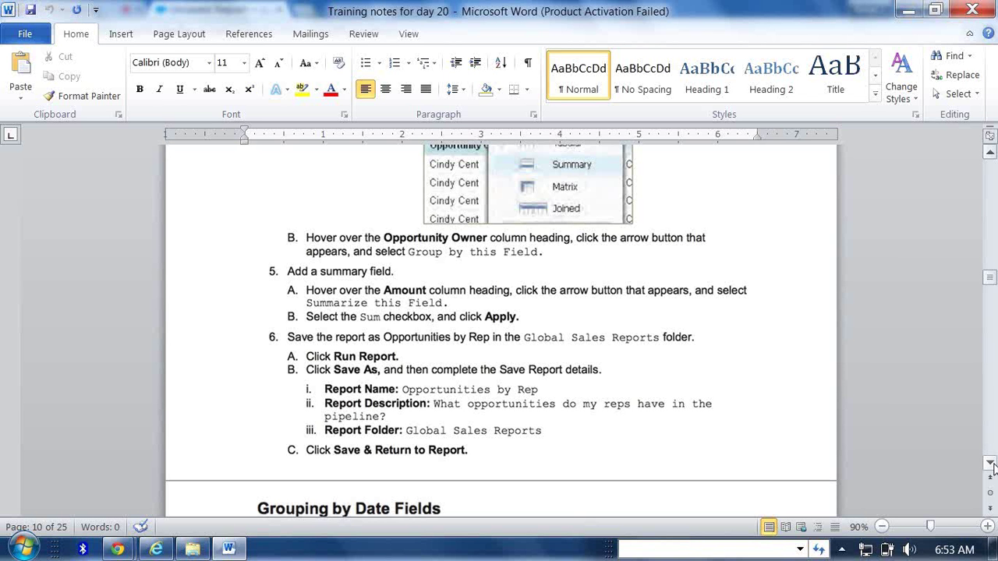
{"action": "left_click", "coordinate": [990, 463]}
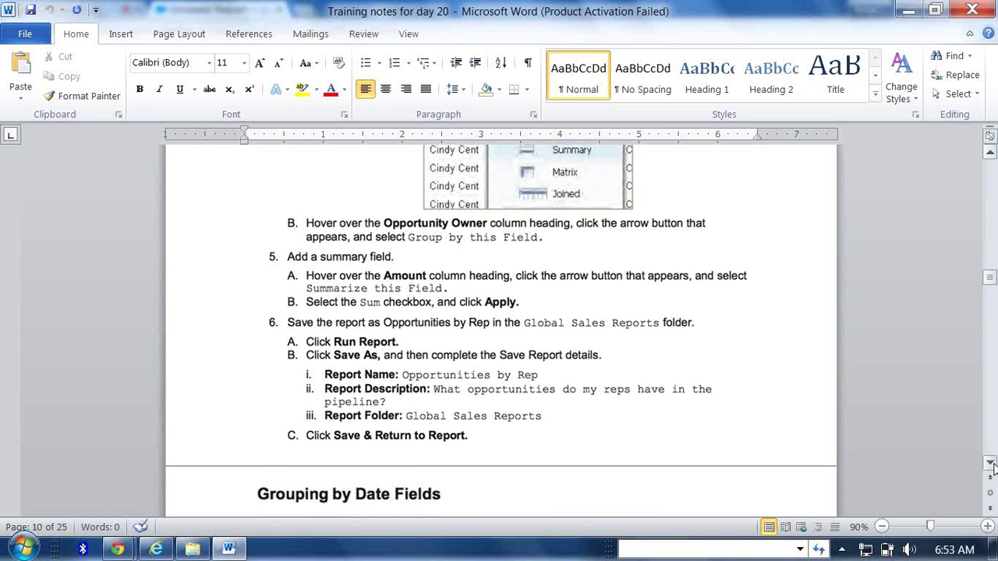
Step: Scroll the notes to show the Grouping by Date Fields intro and its Group Dates By screenshot
{"action": "scroll", "coordinate": [991, 465], "scroll_direction": "down", "scroll_amount": 5}
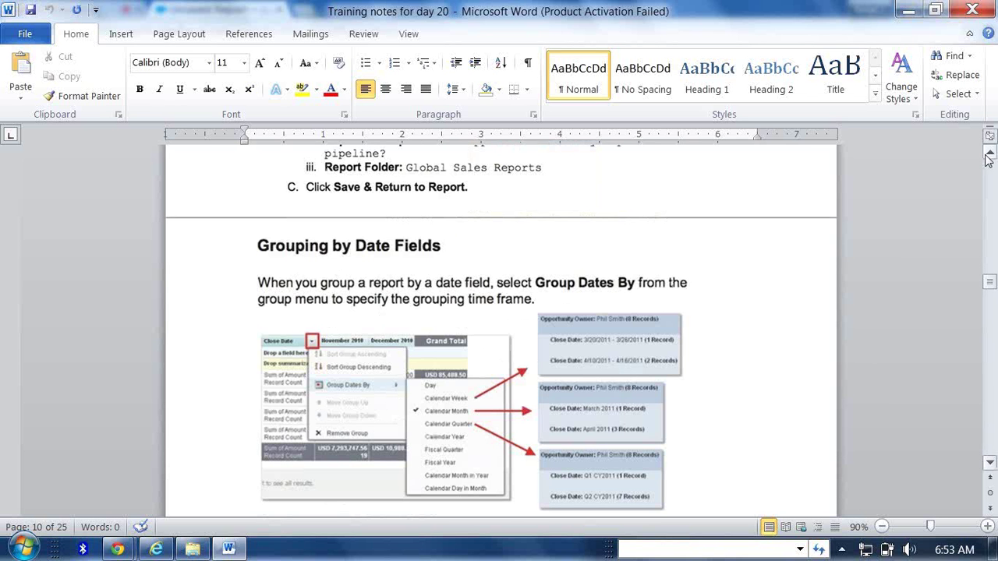
{"action": "scroll", "coordinate": [988, 159], "scroll_direction": "up", "scroll_amount": 1}
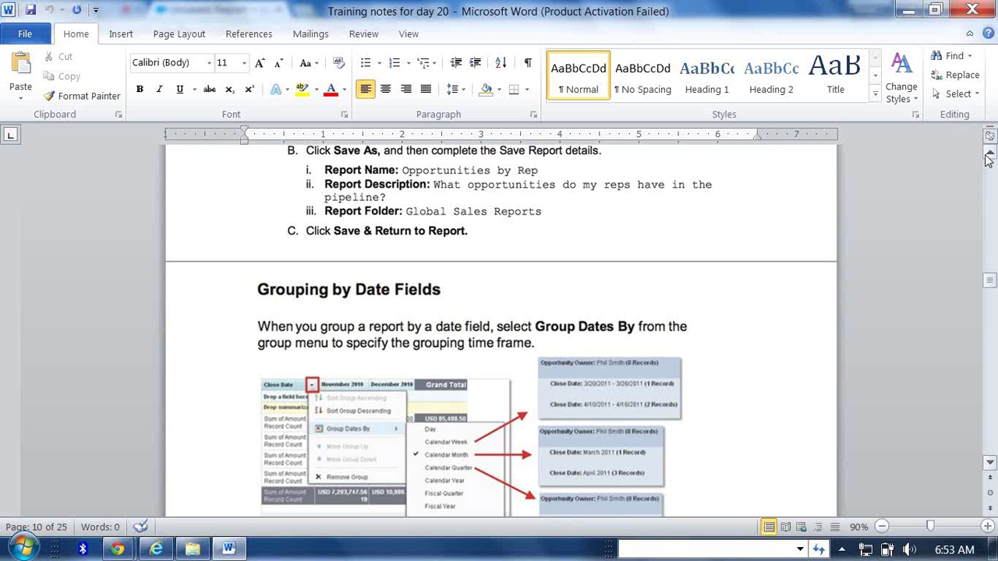
{"action": "scroll", "coordinate": [988, 159], "scroll_direction": "up", "scroll_amount": 3}
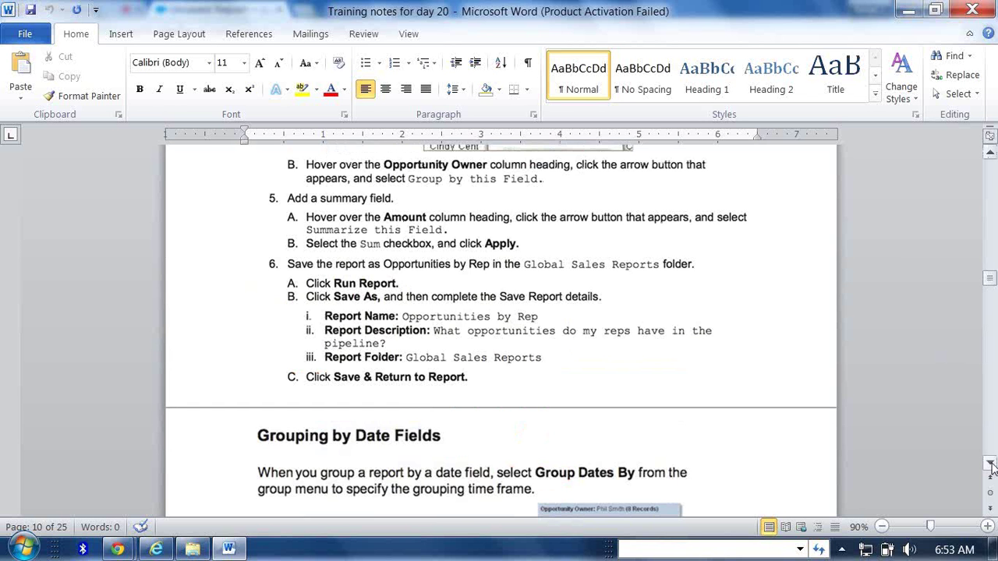
{"action": "scroll", "coordinate": [992, 465], "scroll_direction": "down", "scroll_amount": 3}
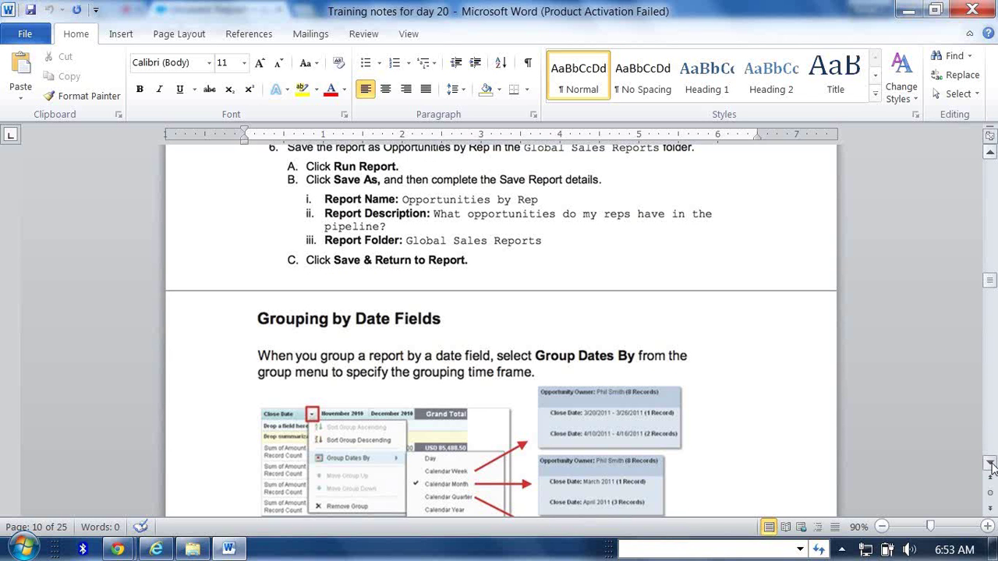
{"action": "scroll", "coordinate": [991, 465], "scroll_direction": "down", "scroll_amount": 2}
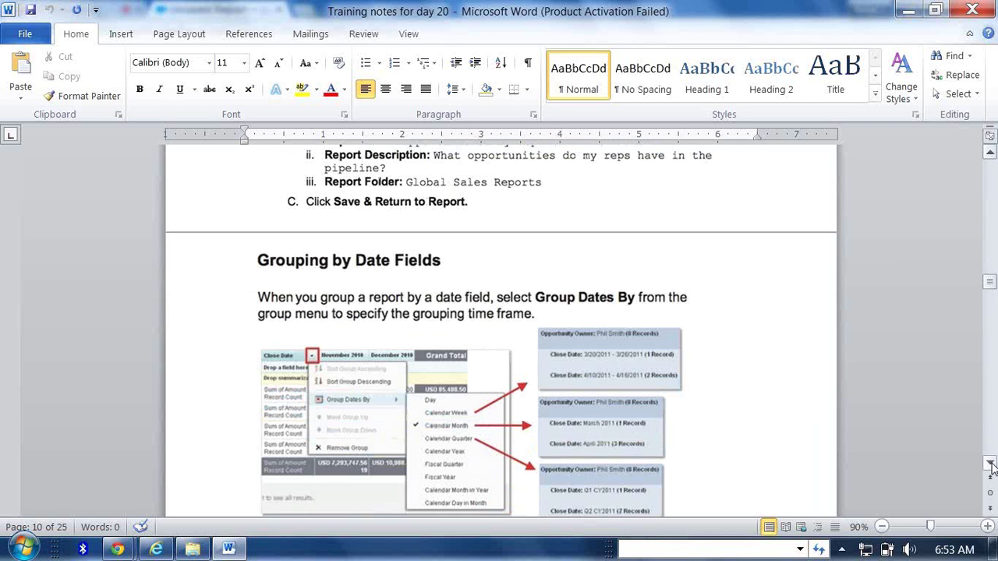
{"action": "left_click", "coordinate": [990, 463]}
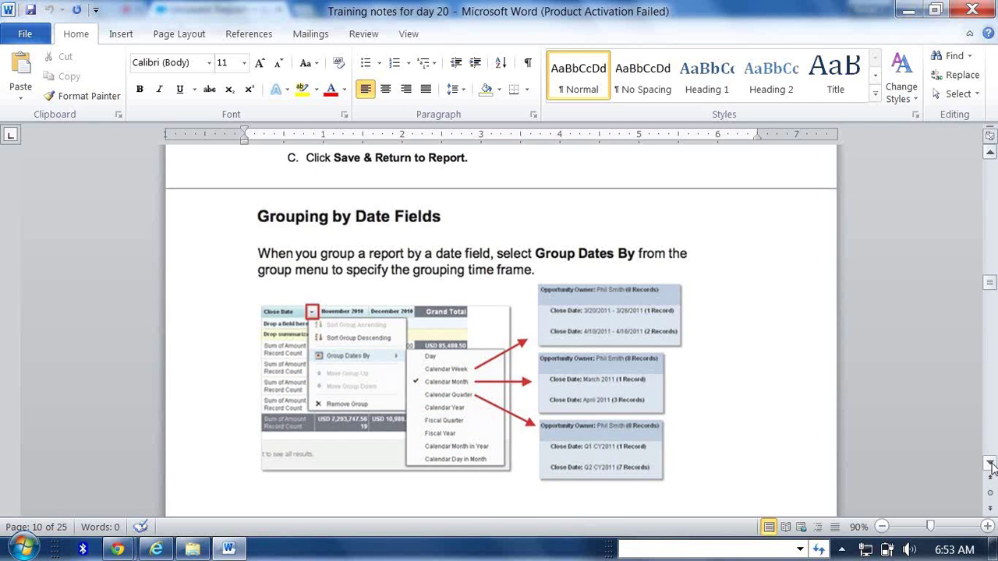
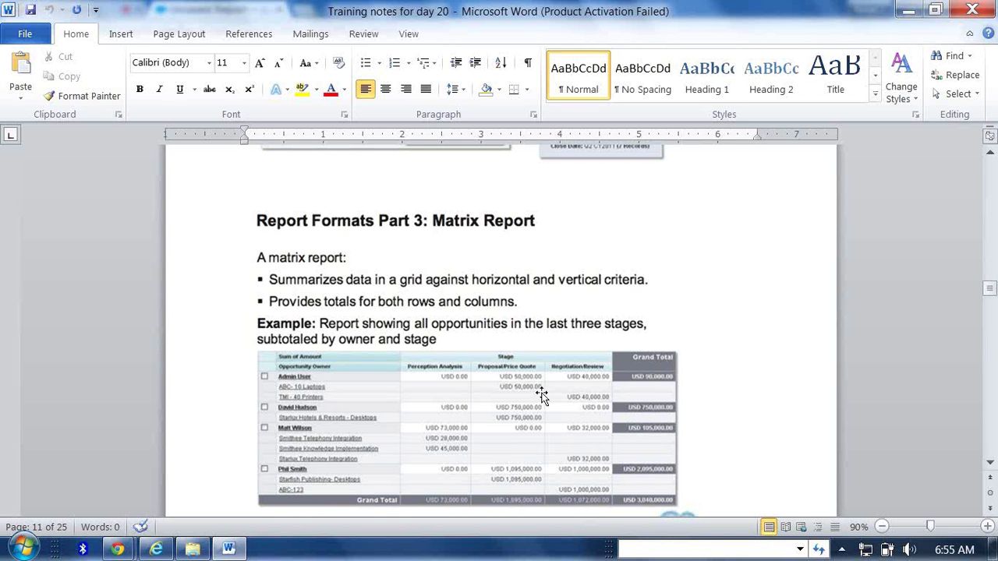
Step: Jump to page 12, where exercise 7-3: Create a Matrix Report lists its goal and three tasks
{"action": "scroll", "coordinate": [542, 396], "scroll_direction": "down", "scroll_amount": 5}
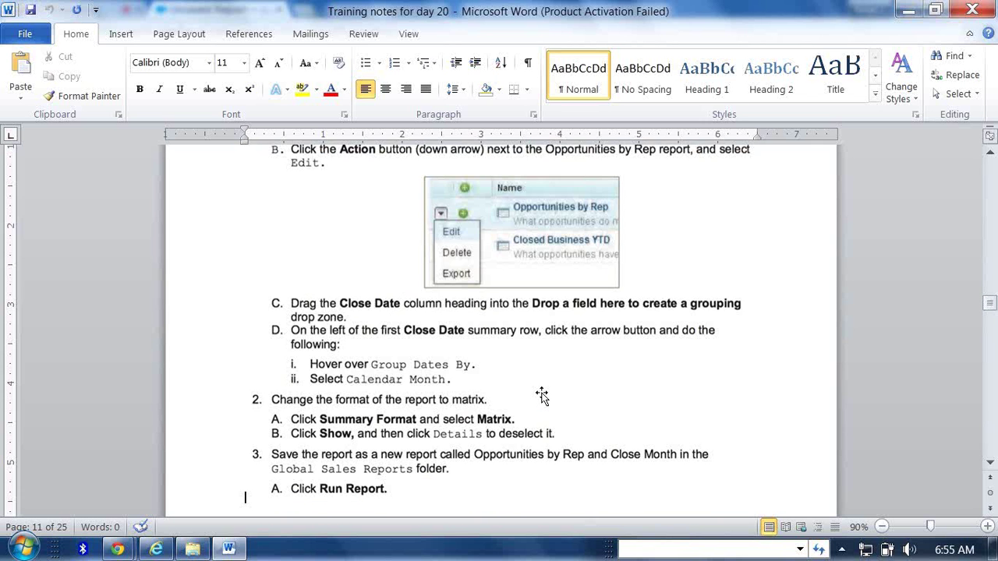
{"action": "key", "text": "Page_Down"}
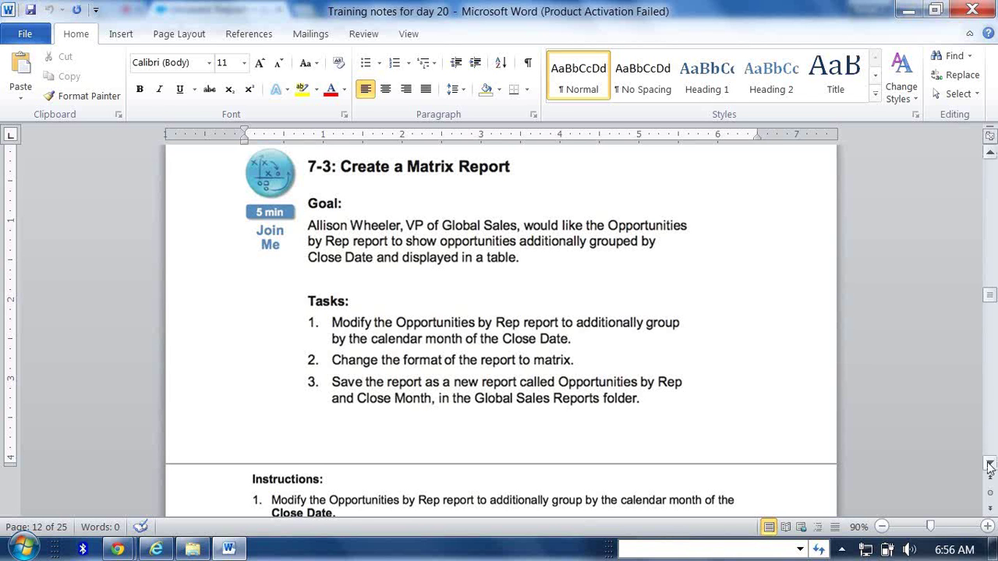
Step: Scroll into the Instructions, then back up to reread the Goal and Tasks
{"action": "left_click", "coordinate": [989, 465]}
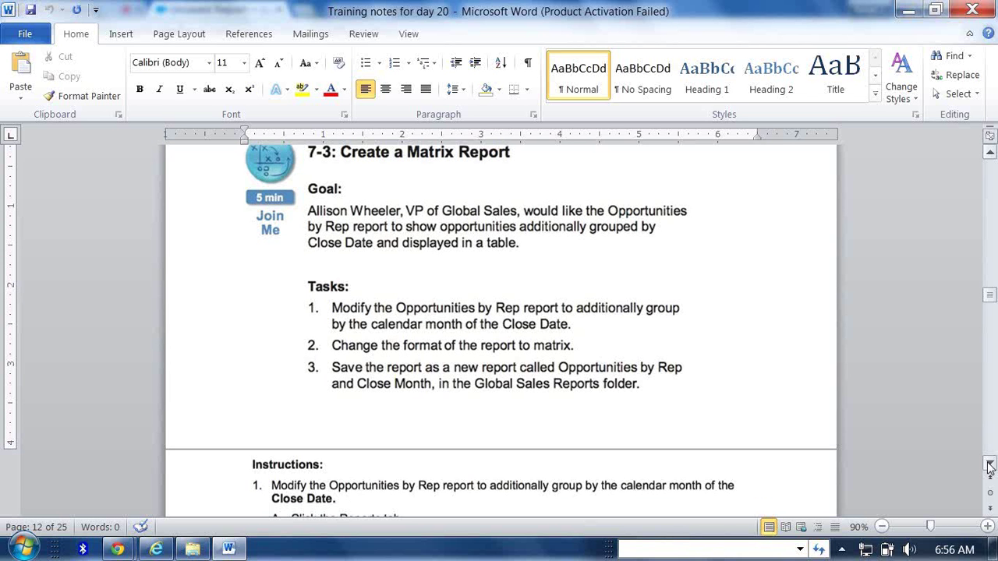
{"action": "left_click", "coordinate": [989, 465]}
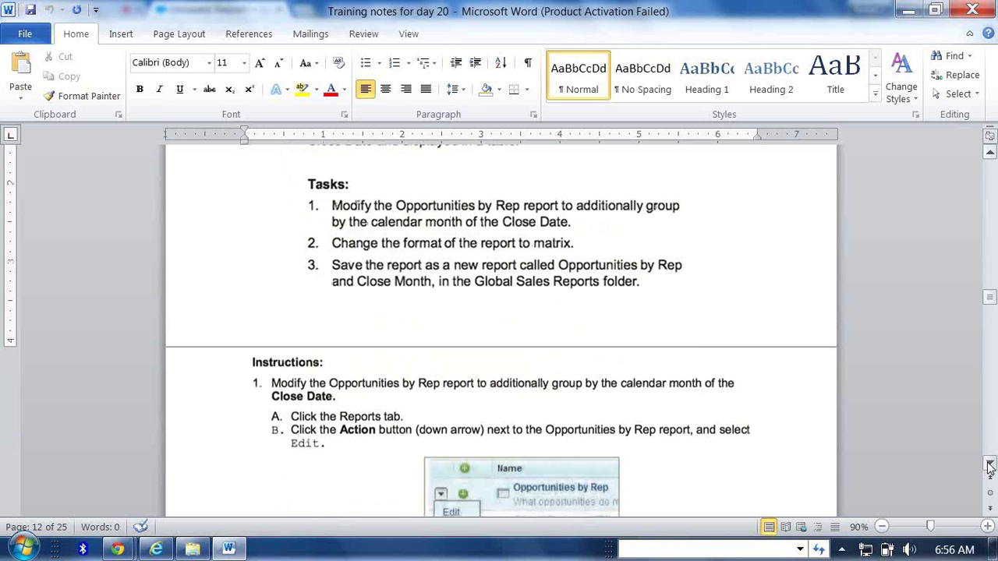
{"action": "left_click", "coordinate": [989, 466]}
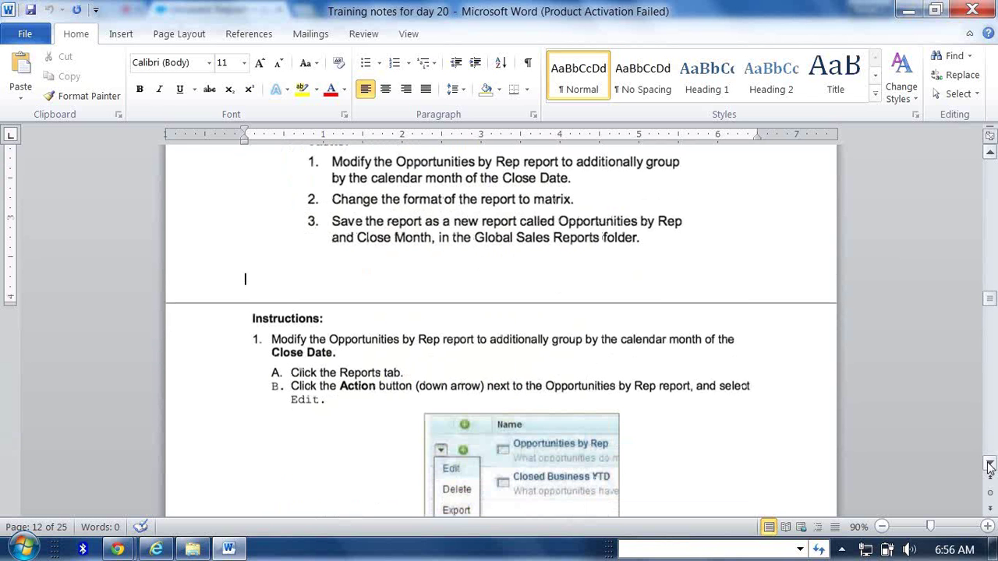
{"action": "left_click", "coordinate": [989, 465]}
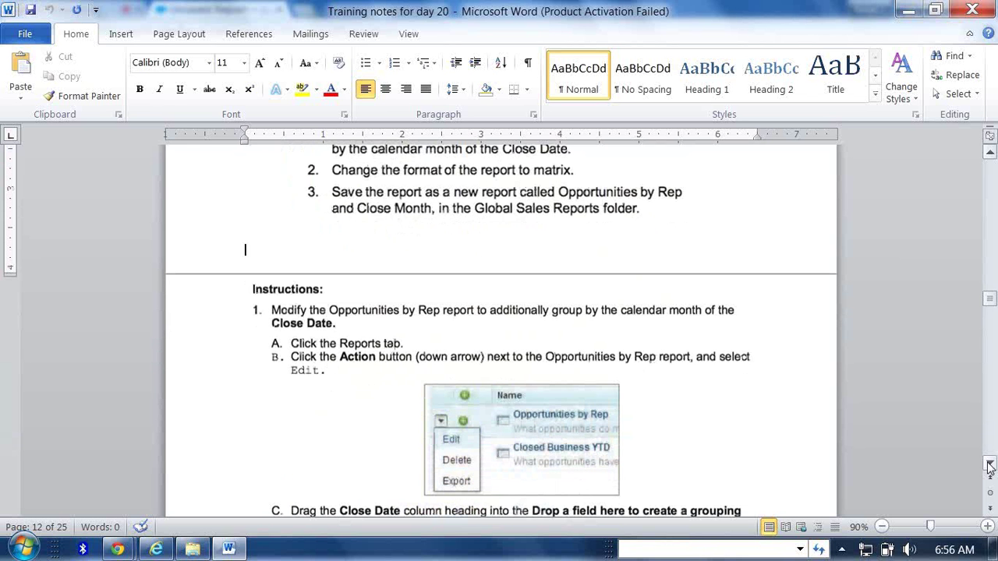
{"action": "left_click", "coordinate": [988, 159]}
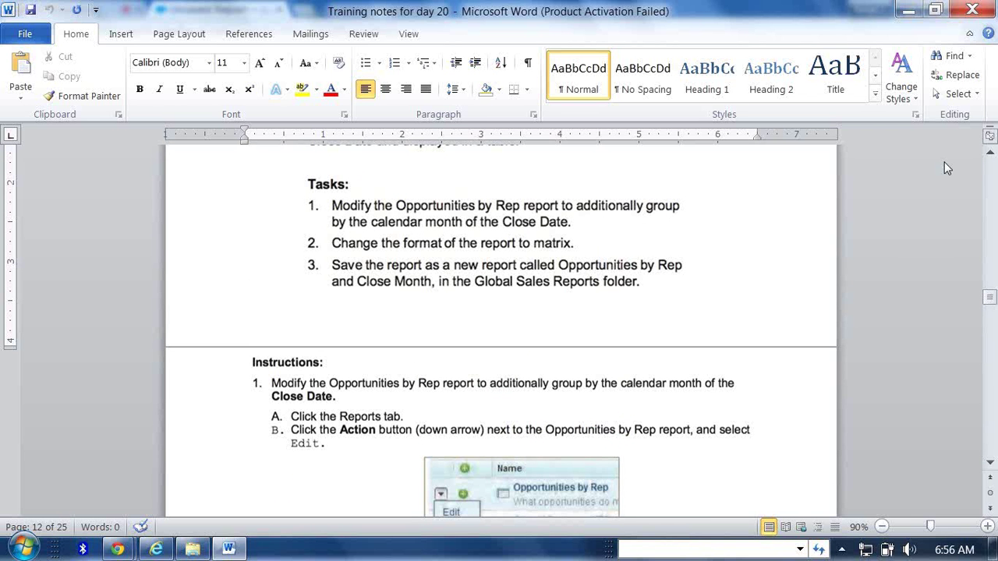
{"action": "left_click", "coordinate": [990, 153]}
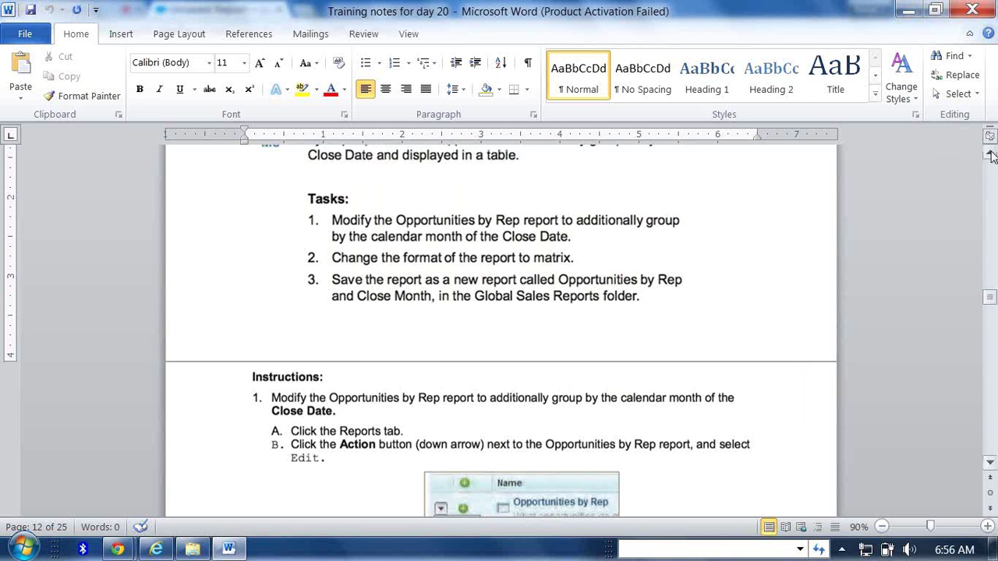
{"action": "left_click", "coordinate": [990, 153]}
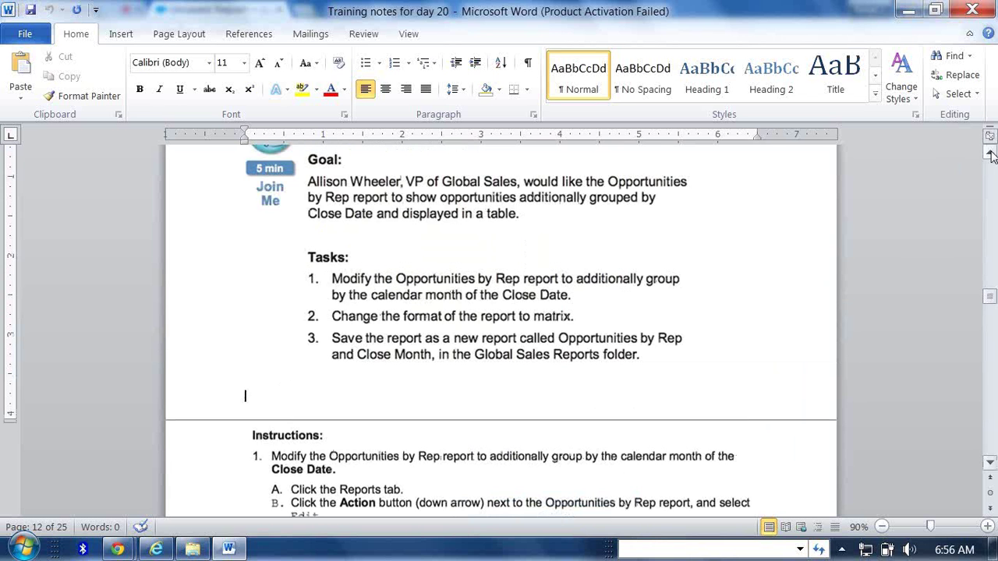
Step: Read on through grouping by Close Date, step D, saving, and the final Run Report step
{"action": "left_click", "coordinate": [990, 463]}
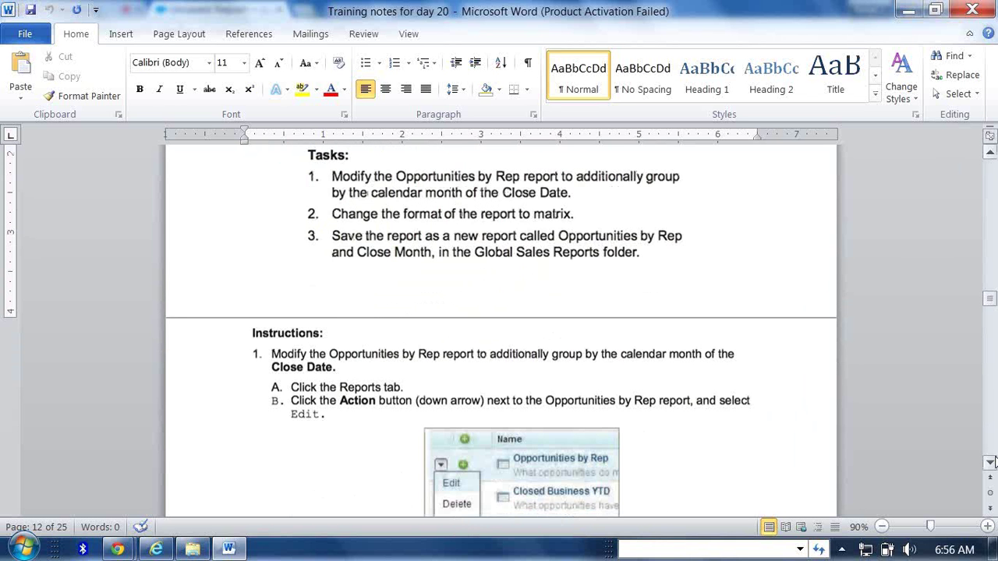
{"action": "left_click", "coordinate": [989, 462]}
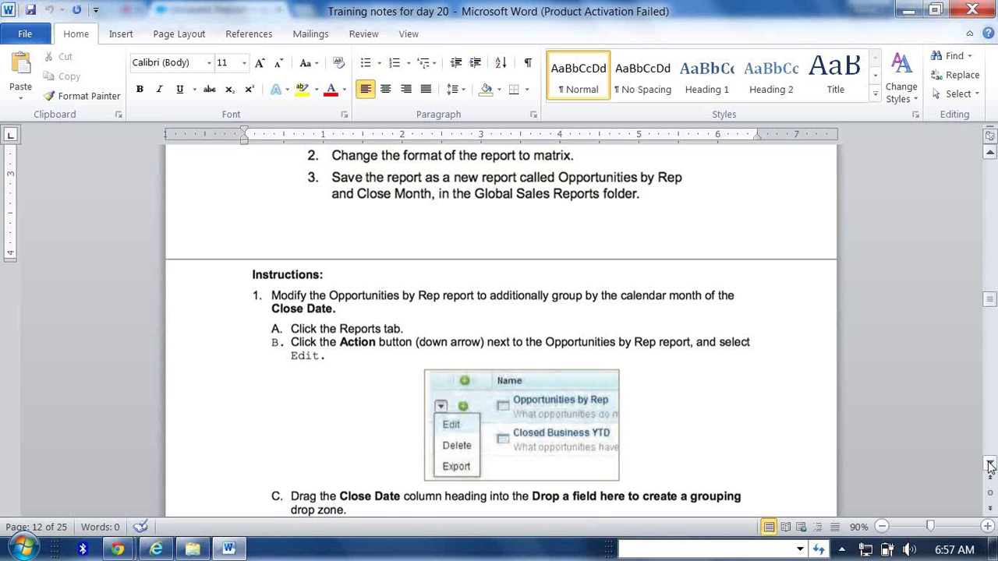
{"action": "left_click", "coordinate": [990, 465]}
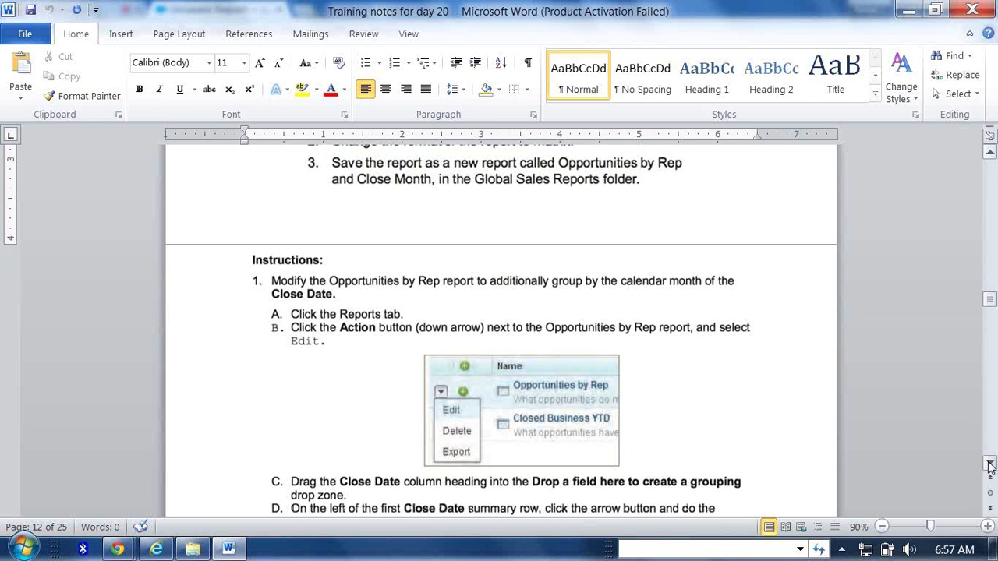
{"action": "scroll", "coordinate": [990, 465], "scroll_direction": "down", "scroll_amount": 3}
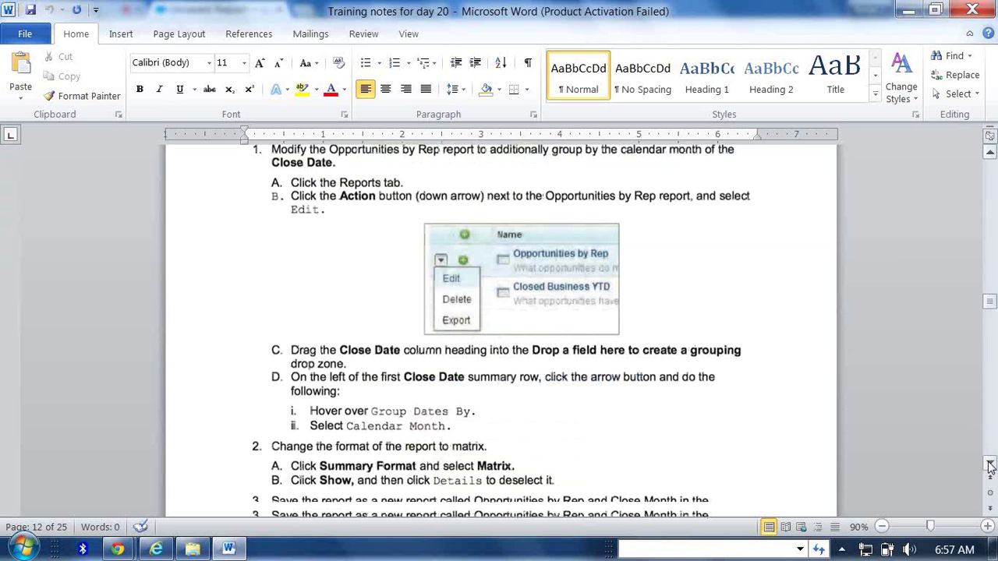
{"action": "left_click", "coordinate": [990, 465]}
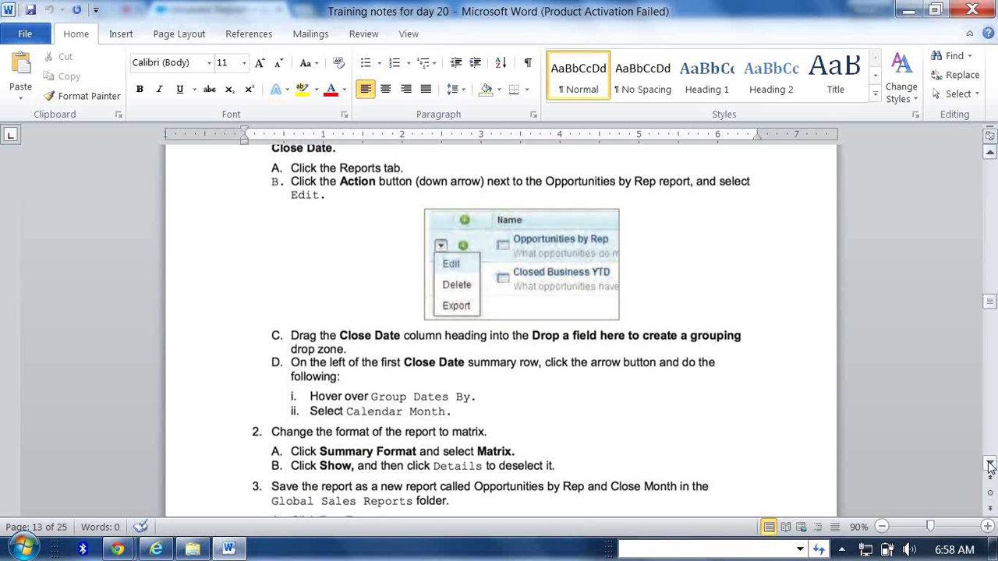
{"action": "left_click", "coordinate": [990, 465]}
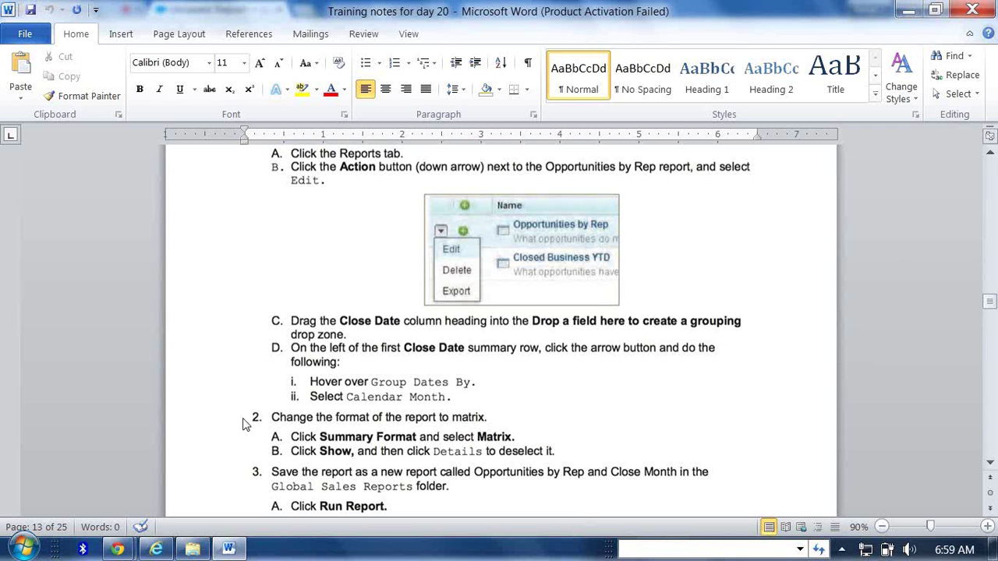
Step: Switch to Salesforce and open the 'opp by rep' report for editing from the Reports list
{"action": "left_click", "coordinate": [118, 551]}
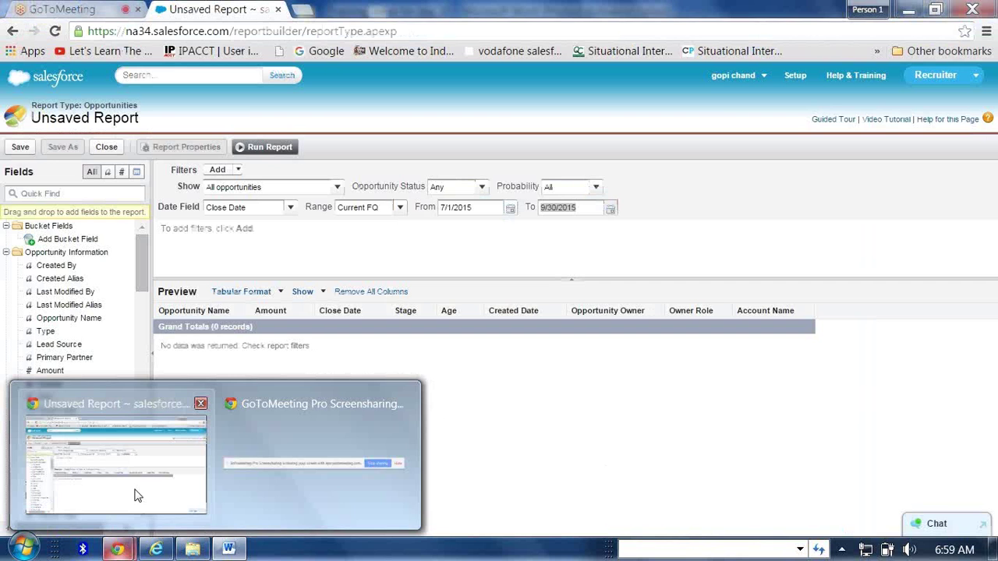
{"action": "left_click", "coordinate": [136, 495]}
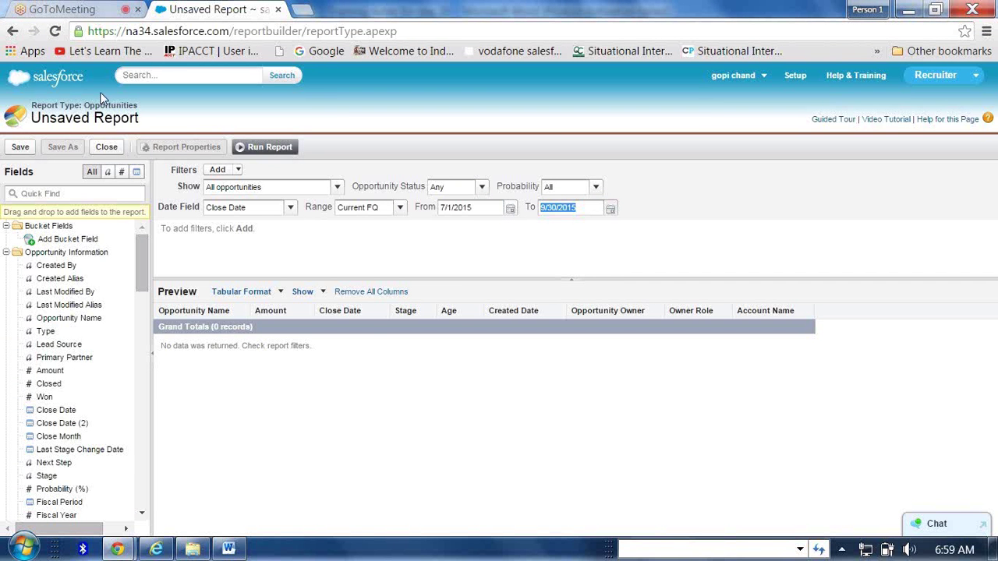
{"action": "left_click", "coordinate": [57, 79]}
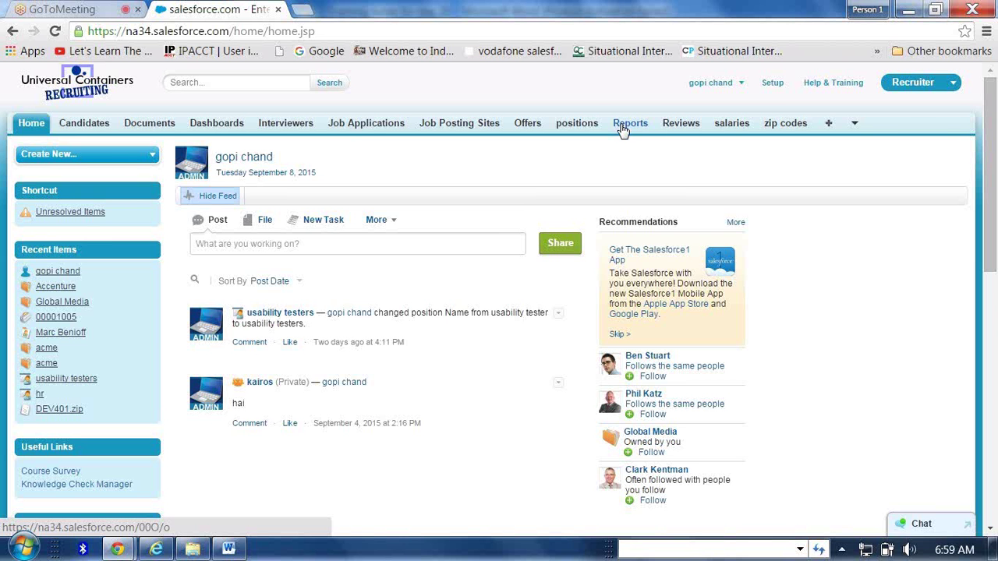
{"action": "left_click", "coordinate": [628, 123]}
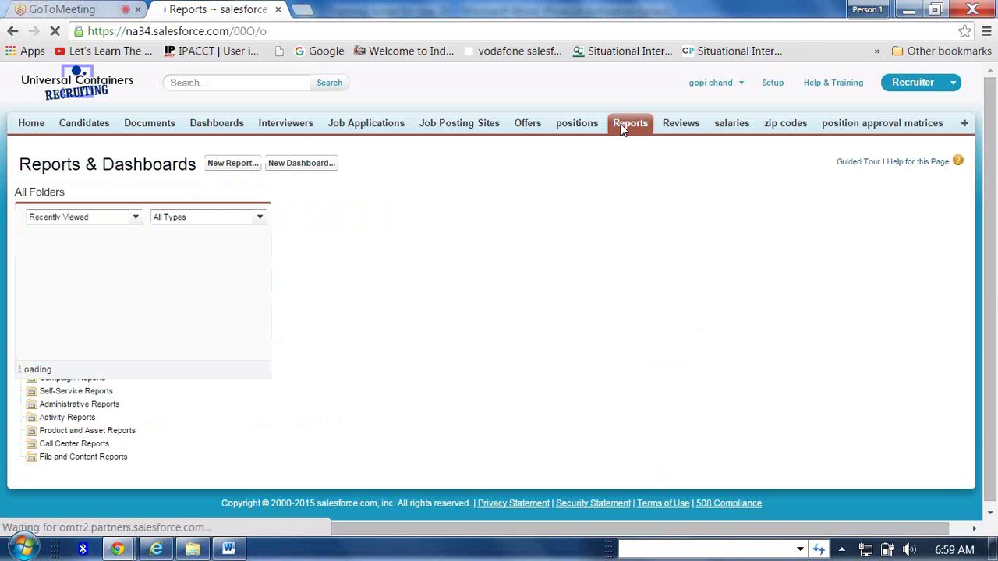
{"action": "left_click", "coordinate": [204, 263]}
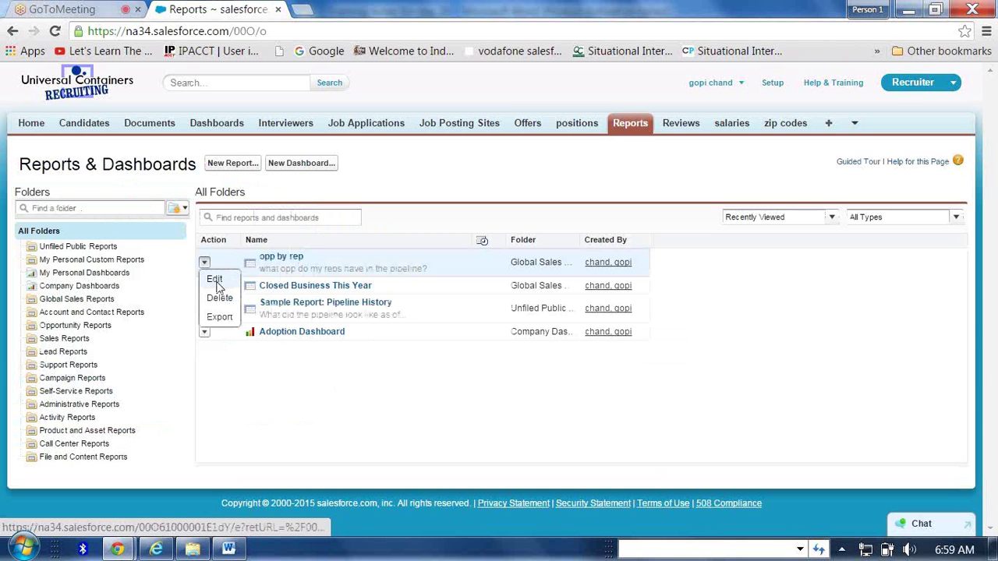
{"action": "left_click", "coordinate": [215, 280]}
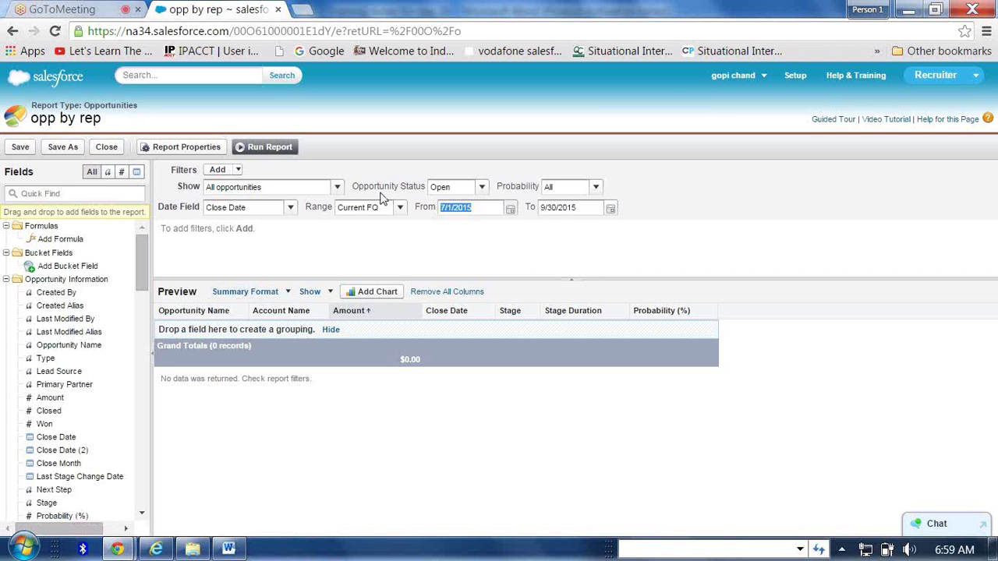
Step: Filter the report on Created Date with the range set to Current FY
{"action": "left_click", "coordinate": [293, 208]}
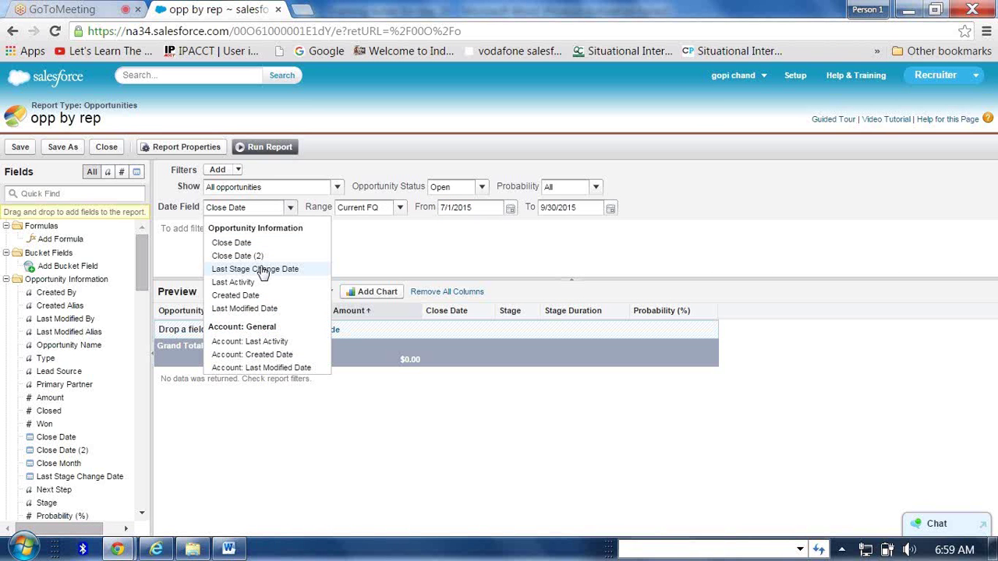
{"action": "left_click", "coordinate": [236, 296]}
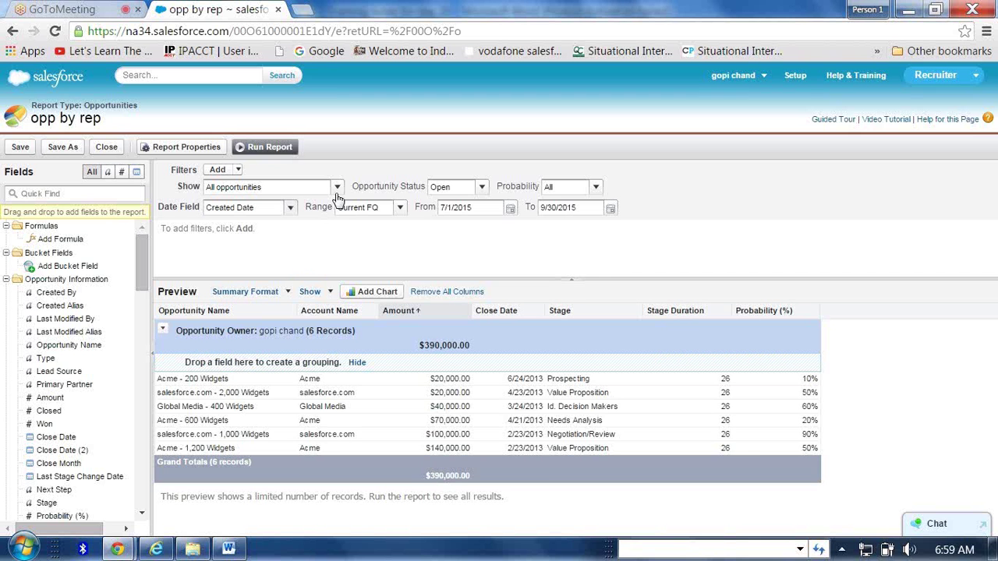
{"action": "left_click", "coordinate": [401, 210]}
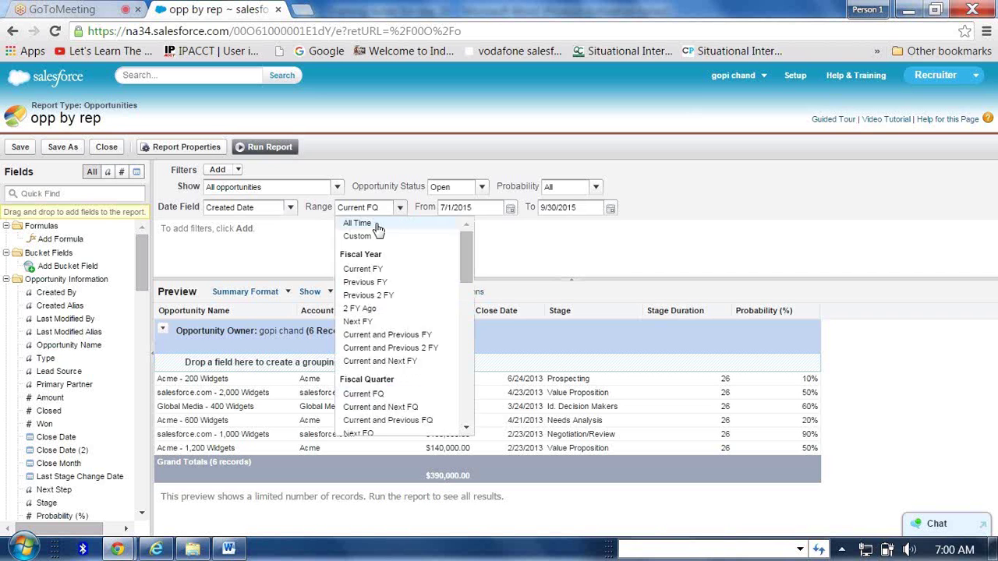
{"action": "left_click", "coordinate": [378, 226]}
{"action": "left_click", "coordinate": [401, 210]}
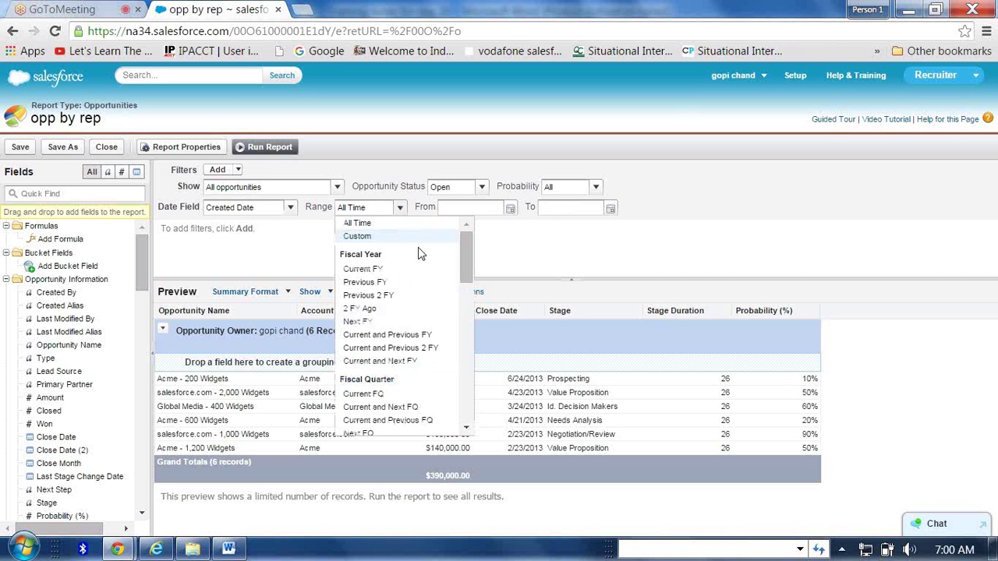
{"action": "left_click", "coordinate": [382, 272]}
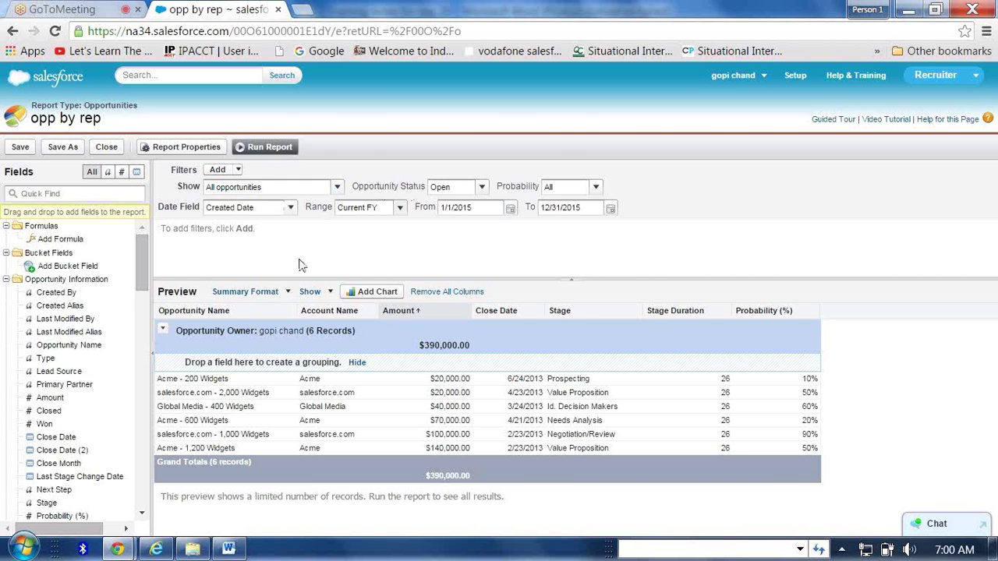
Step: Check the notes, then drag Close Date into the grouping area to group the rows
{"action": "key", "text": "alt+Tab"}
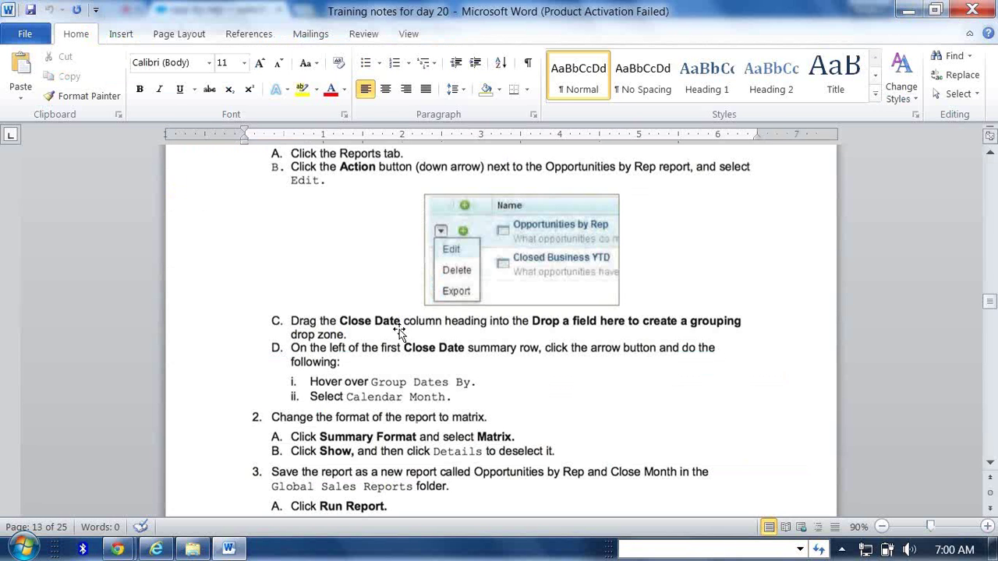
{"action": "key", "text": "alt+Tab"}
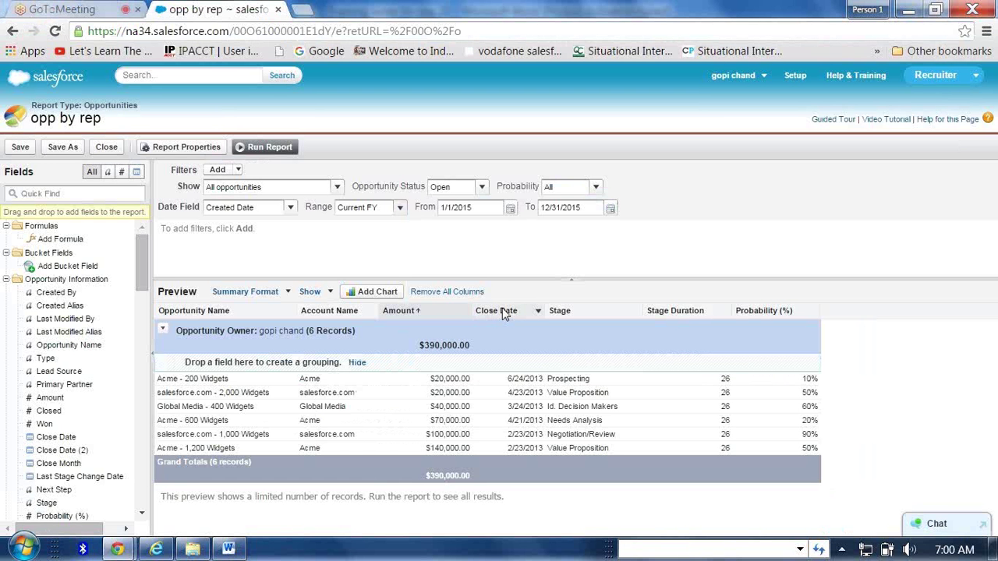
{"action": "left_click_drag", "start_coordinate": [504, 313], "coordinate": [288, 363]}
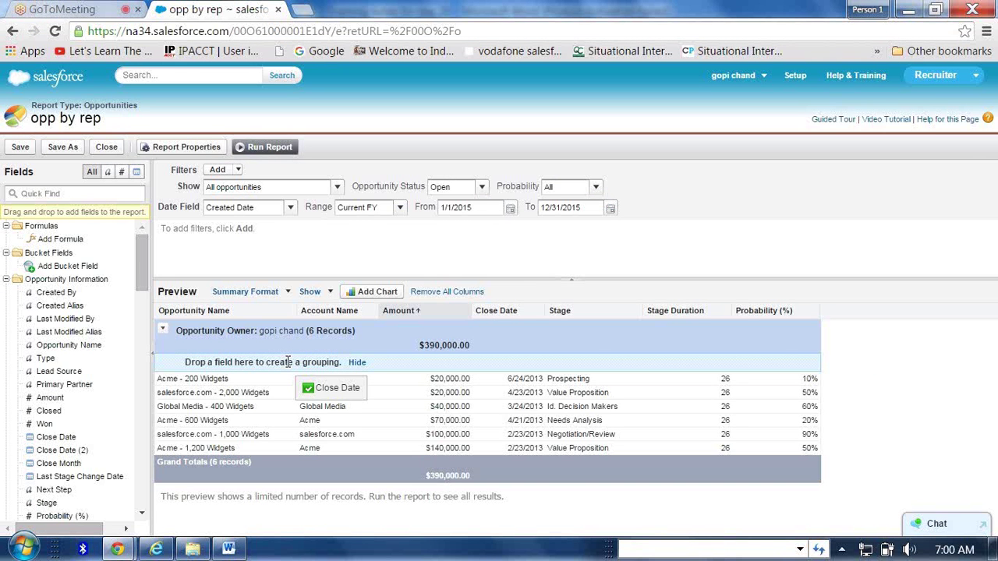
{"action": "left_click_drag", "start_coordinate": [288, 362], "coordinate": [287, 360]}
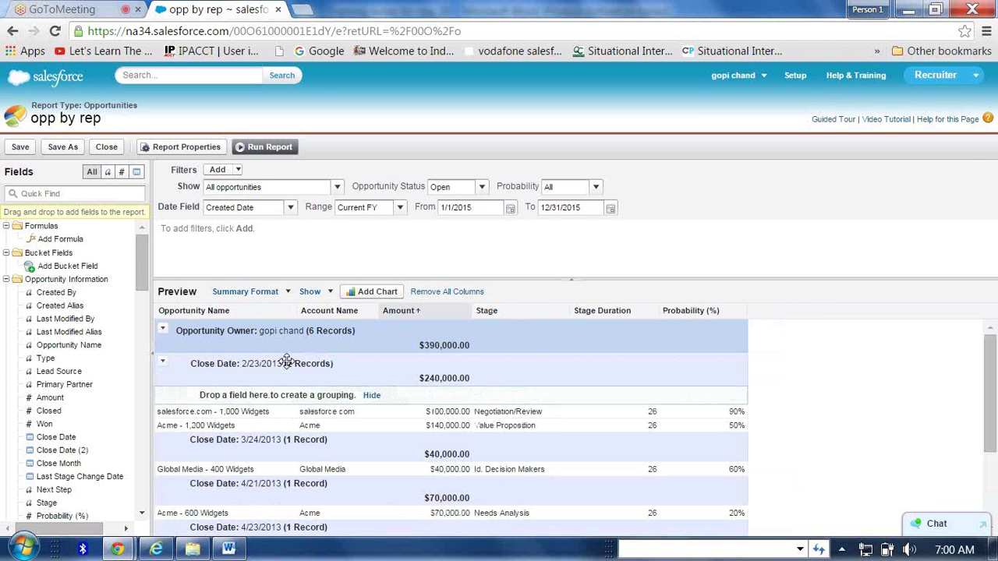
Step: Group the Close Date dates by Calendar Month, then bring back the Word notes
{"action": "left_click", "coordinate": [162, 366]}
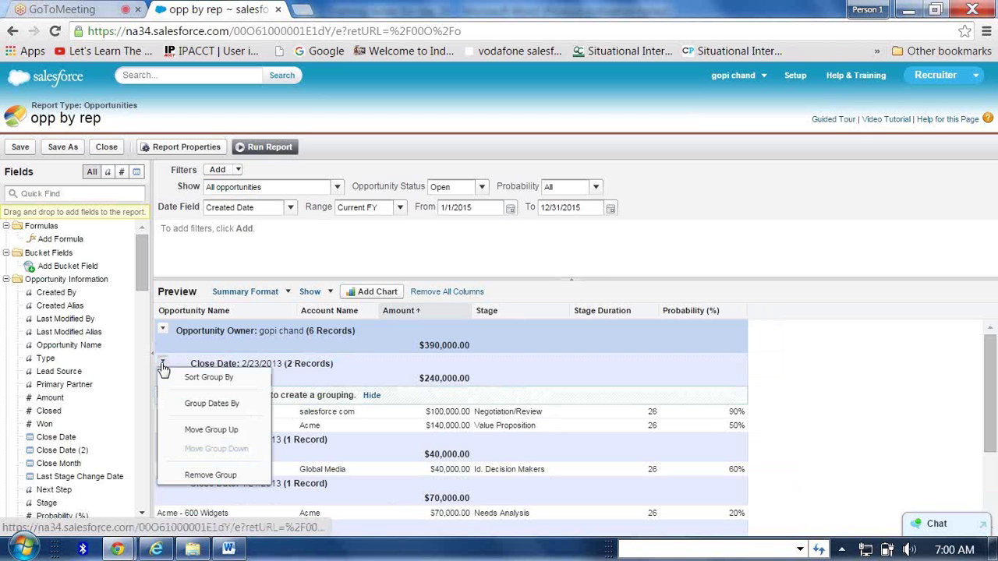
{"action": "mouse_move", "coordinate": [198, 413]}
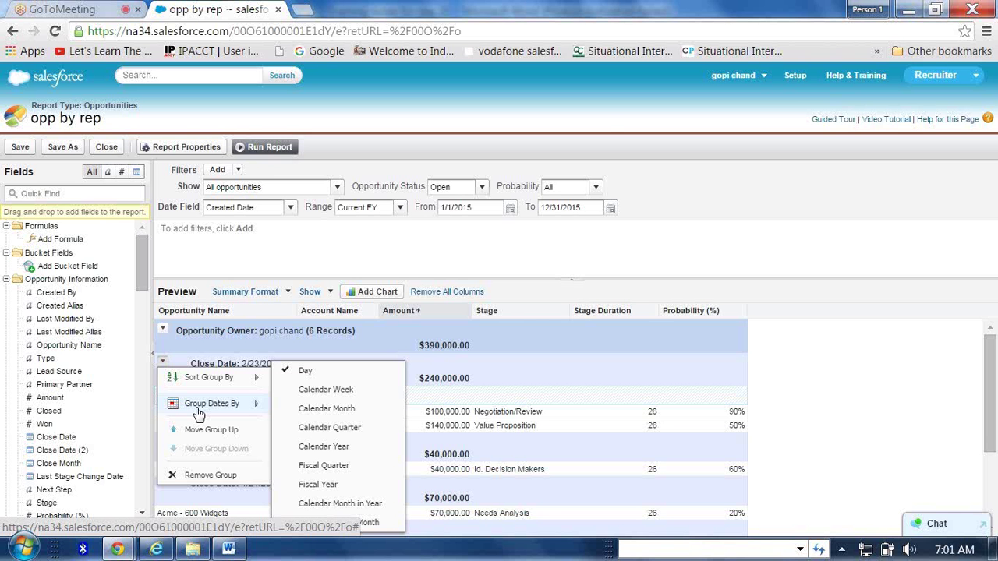
{"action": "key", "text": "alt+Tab"}
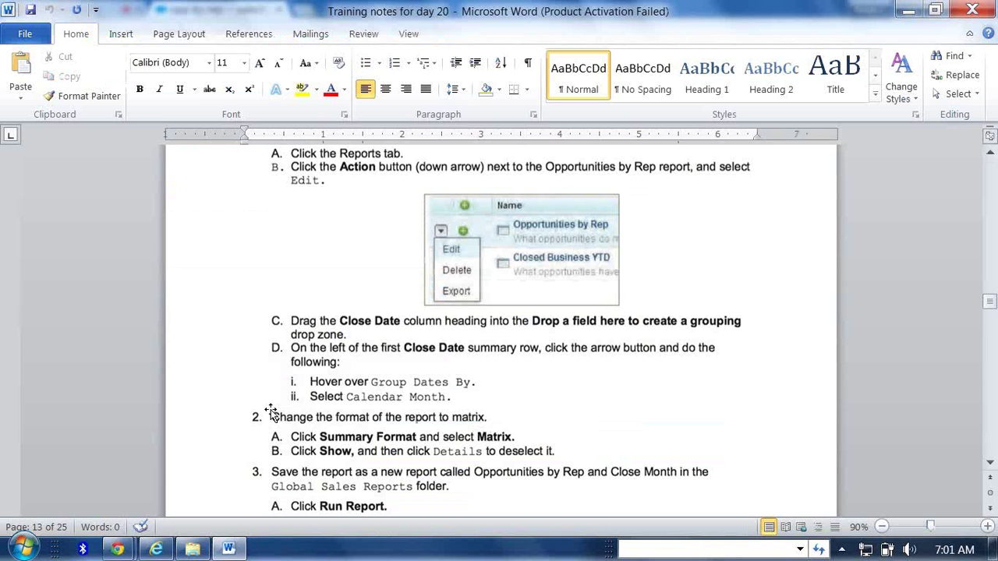
{"action": "key", "text": "alt+Tab"}
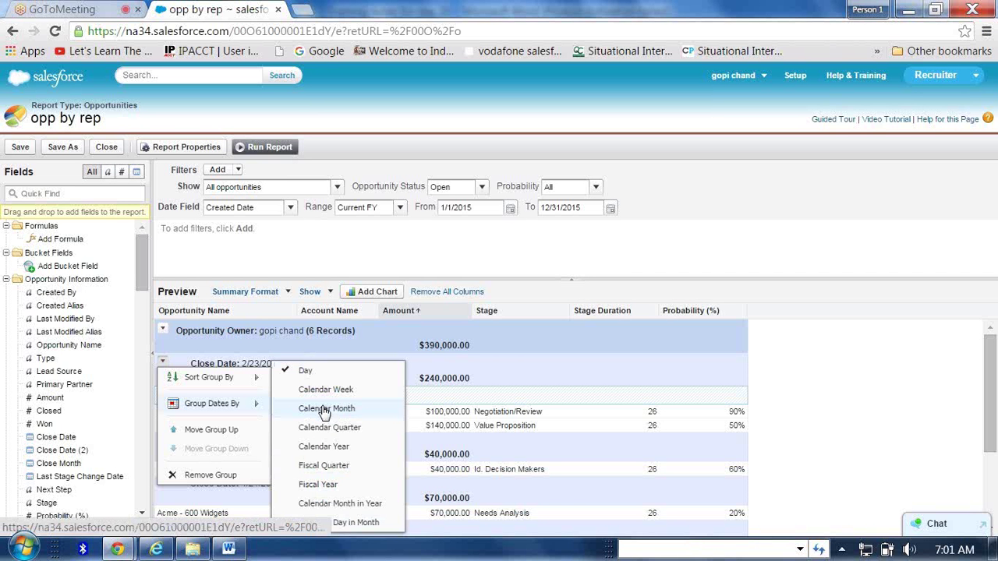
{"action": "left_click", "coordinate": [325, 409]}
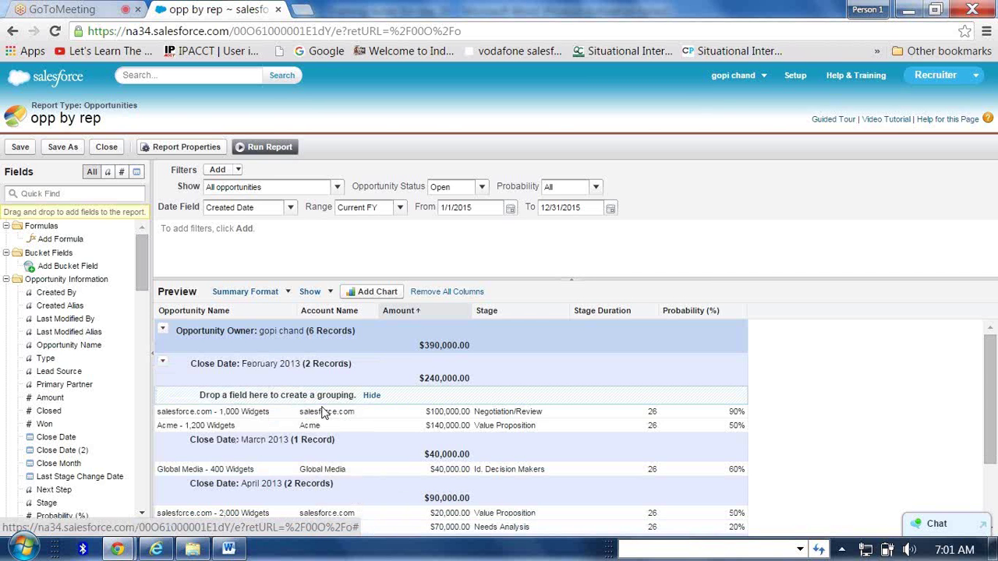
{"action": "key", "text": "alt+Tab"}
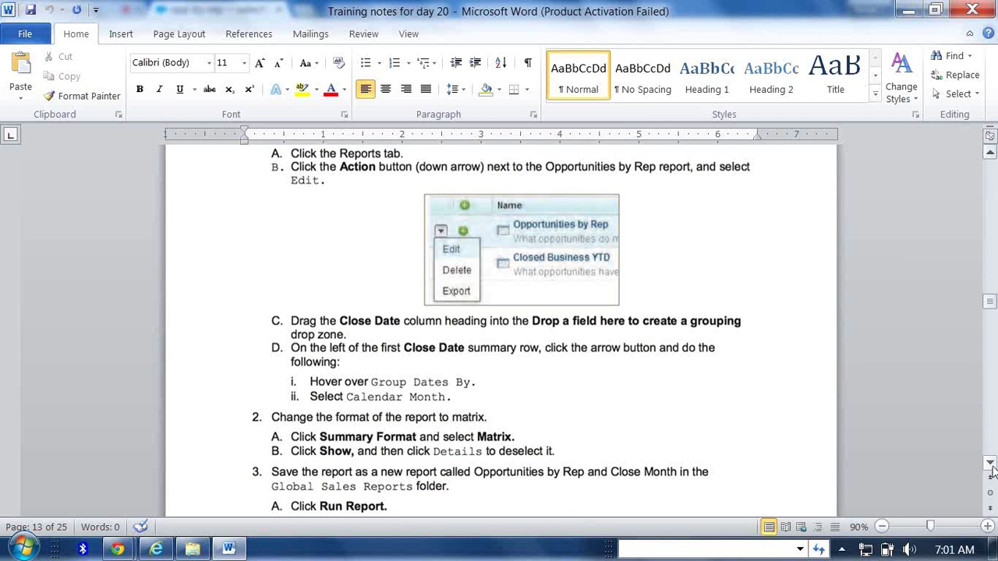
Step: Change the report from Summary to Matrix format and scroll the preview to see month columns
{"action": "key", "text": "alt+Tab"}
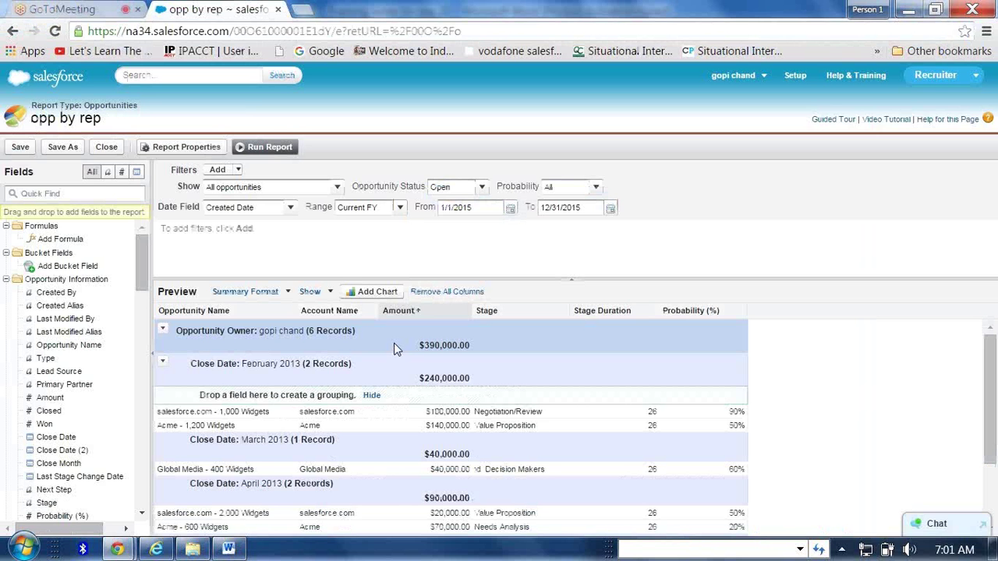
{"action": "left_click", "coordinate": [287, 292]}
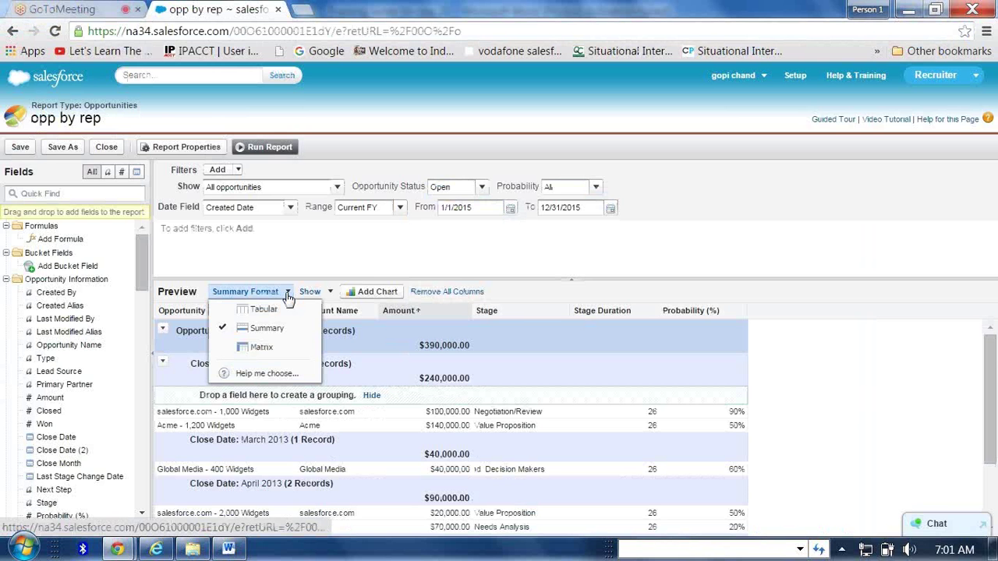
{"action": "left_click", "coordinate": [262, 347]}
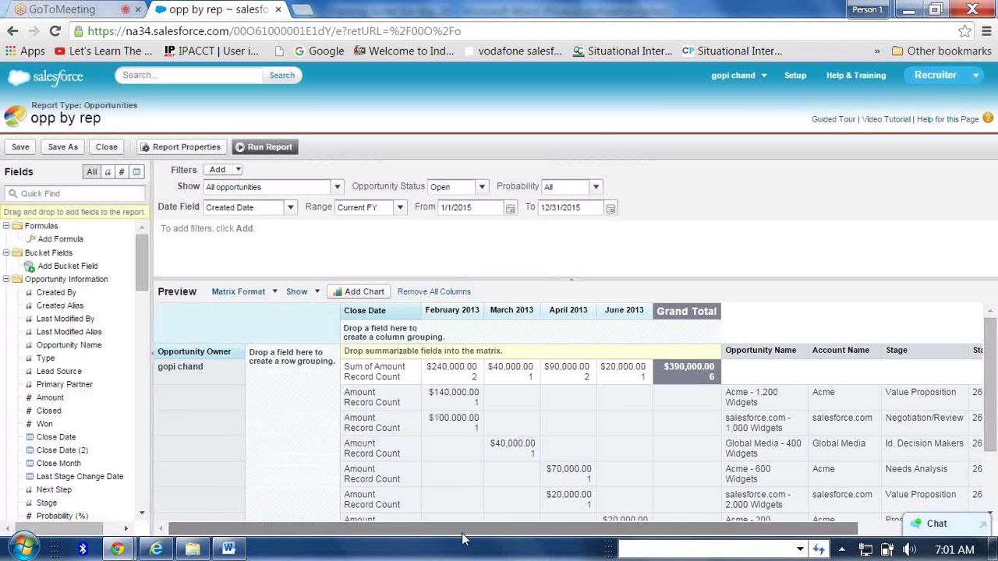
{"action": "left_click_drag", "start_coordinate": [462, 535], "coordinate": [573, 480]}
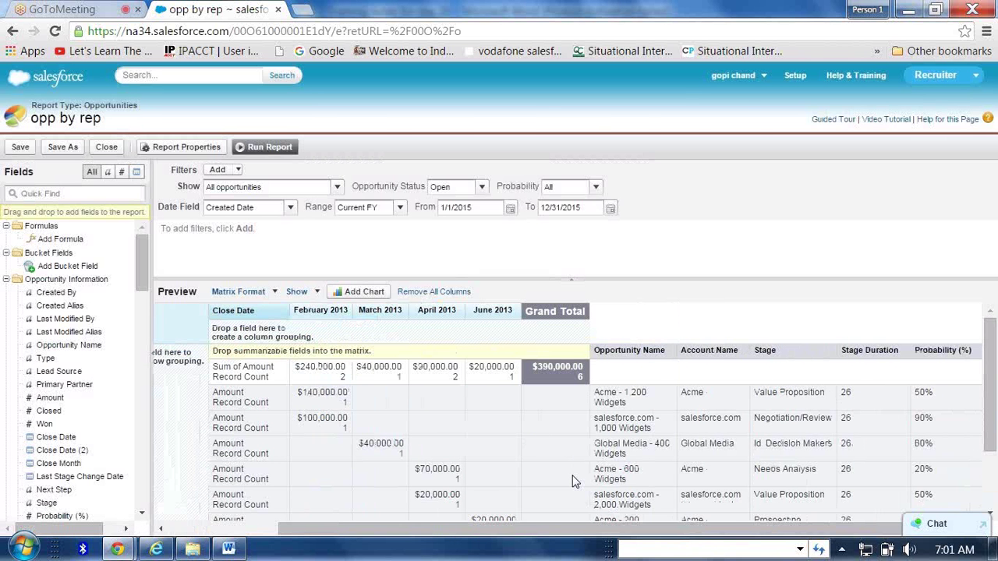
{"action": "key", "text": "alt+Tab"}
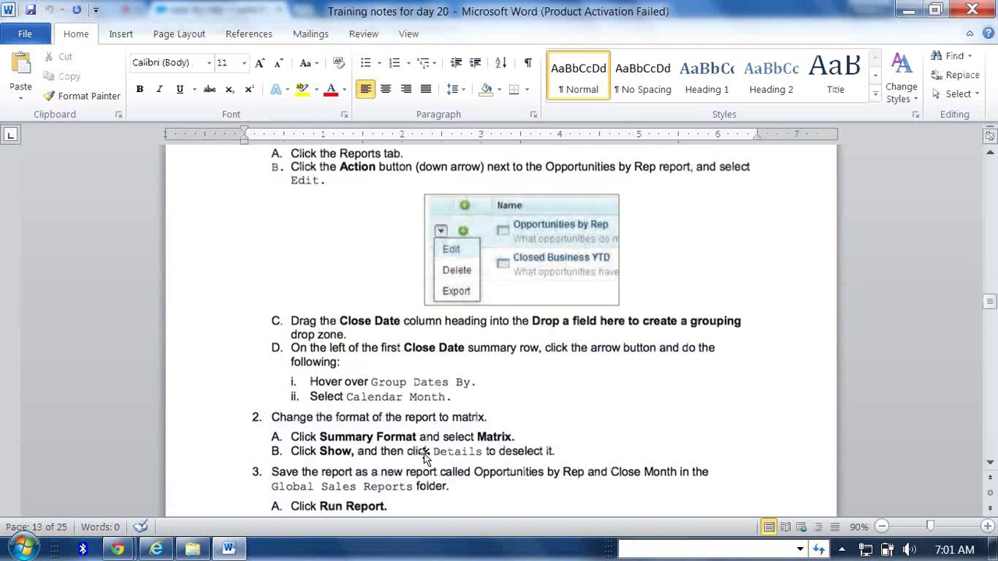
Step: Read the Save As and Save & Return to Report steps, then return to the Salesforce matrix
{"action": "left_click", "coordinate": [988, 464]}
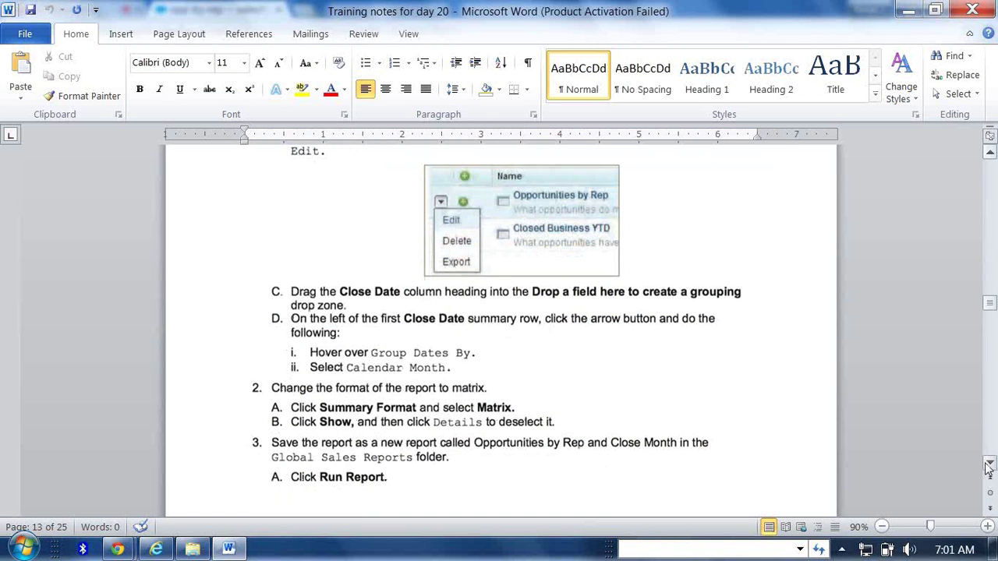
{"action": "left_click", "coordinate": [989, 465]}
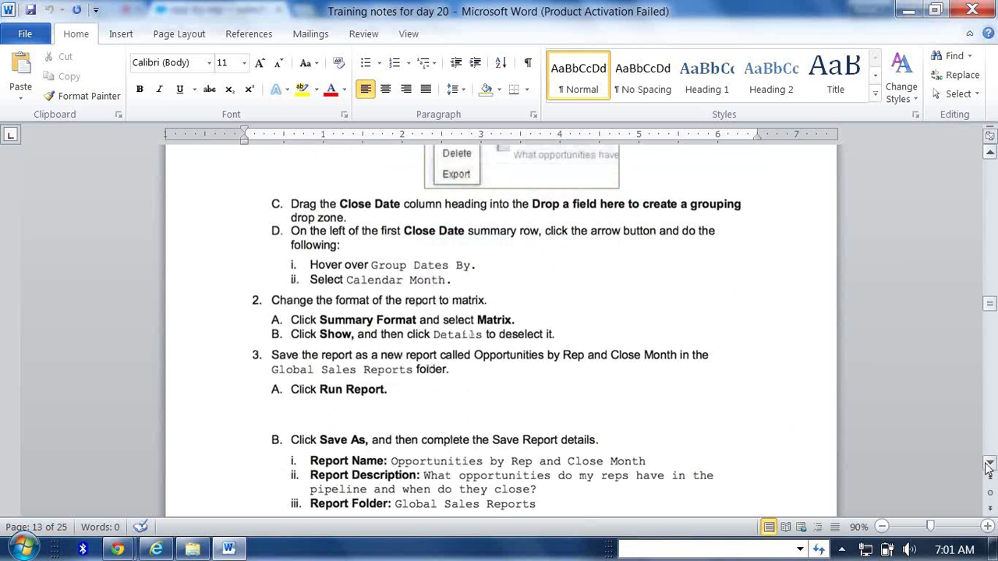
{"action": "left_click", "coordinate": [988, 465]}
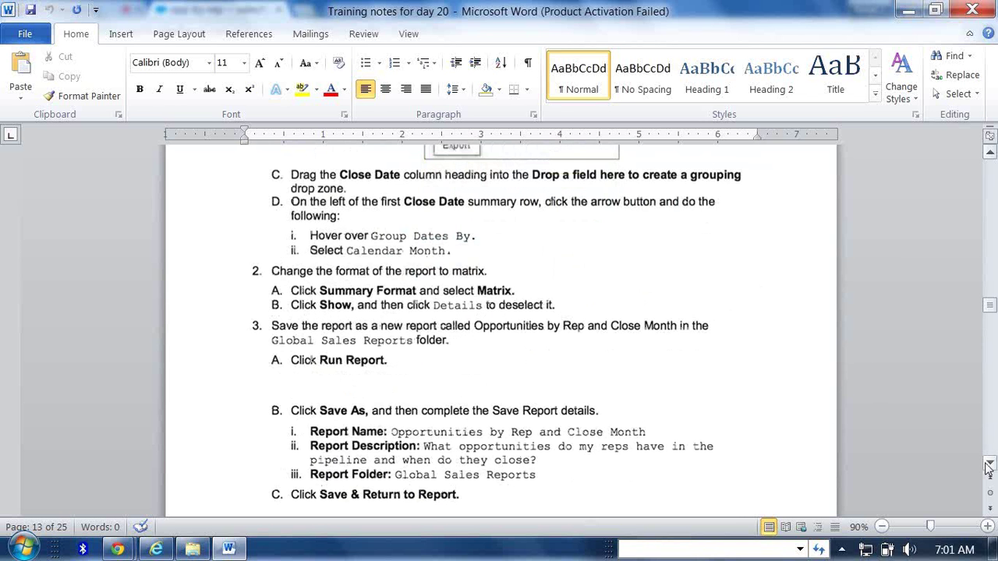
{"action": "left_click", "coordinate": [988, 465]}
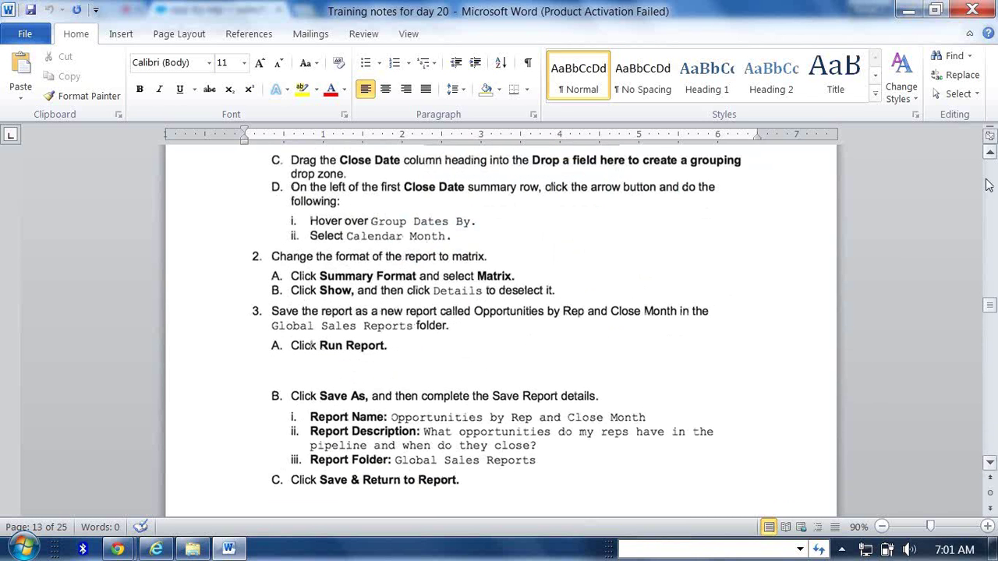
{"action": "left_click", "coordinate": [990, 153]}
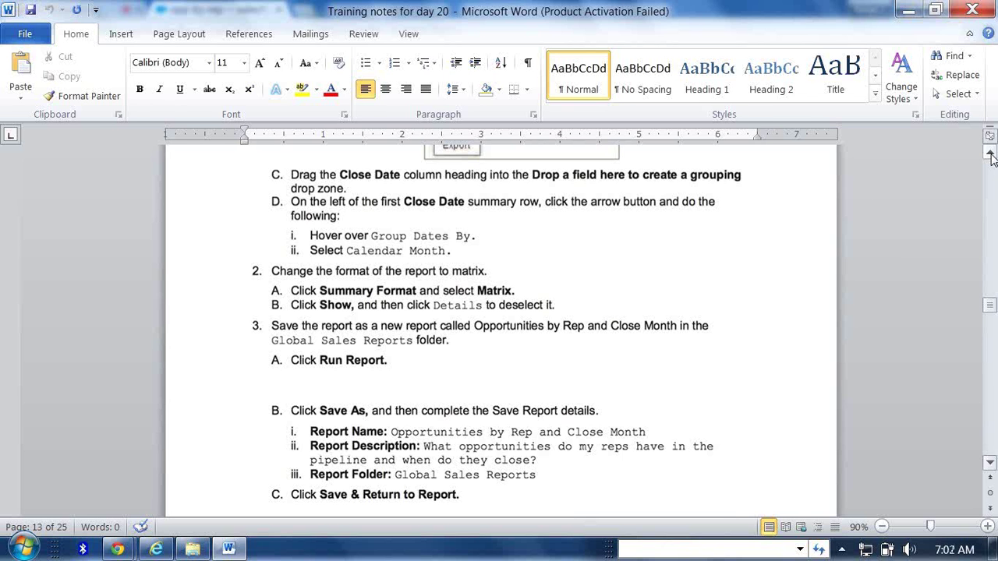
{"action": "key", "text": "alt+Tab"}
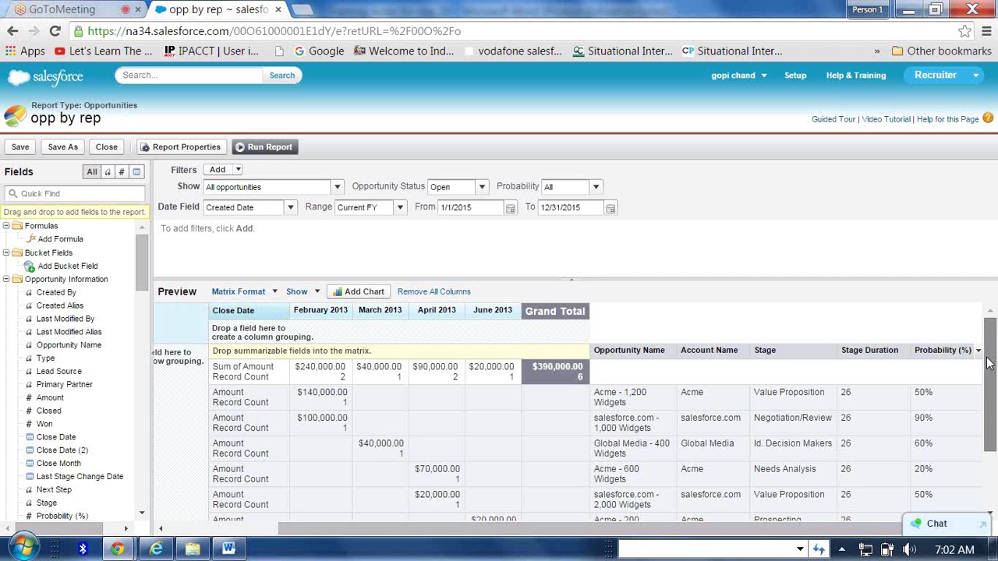
Step: Scroll the matrix preview to check the Grand Total row's monthly totals
{"action": "mouse_move", "coordinate": [987, 363]}
{"action": "left_mouse_down"}
{"action": "mouse_move", "coordinate": [991, 397]}
{"action": "mouse_move", "coordinate": [986, 355]}
{"action": "left_mouse_up"}
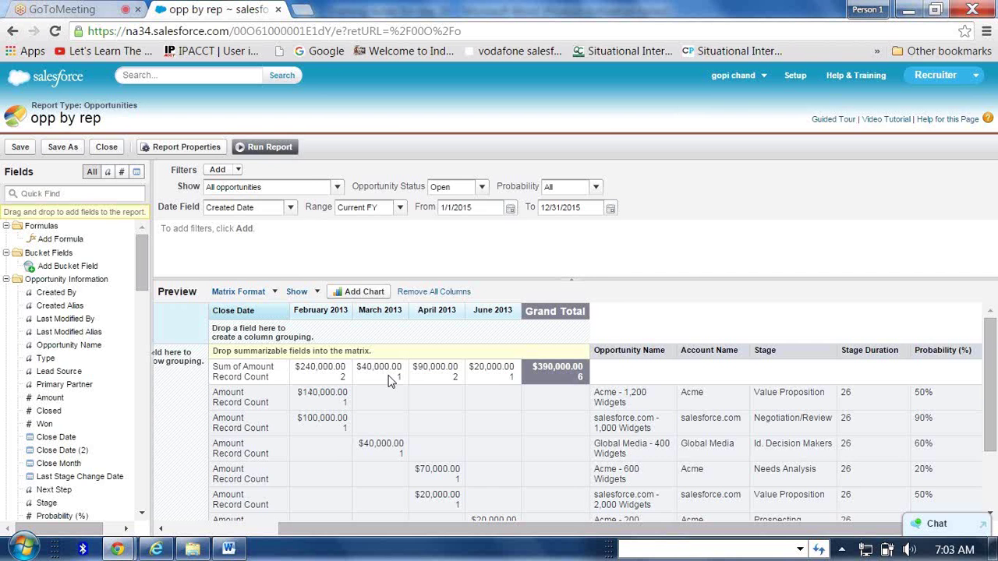
{"action": "key", "text": "alt+Tab"}
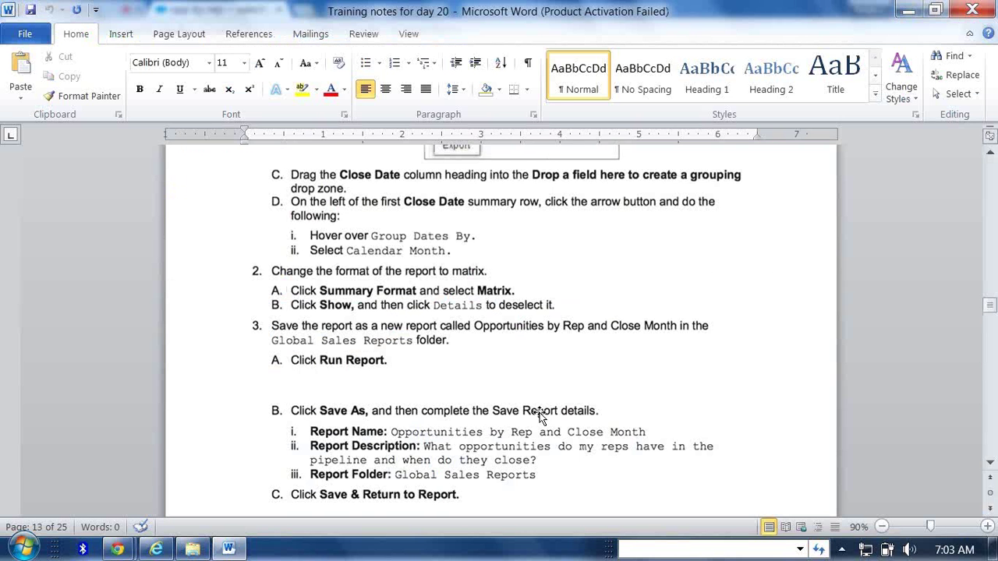
{"action": "left_click", "coordinate": [988, 465]}
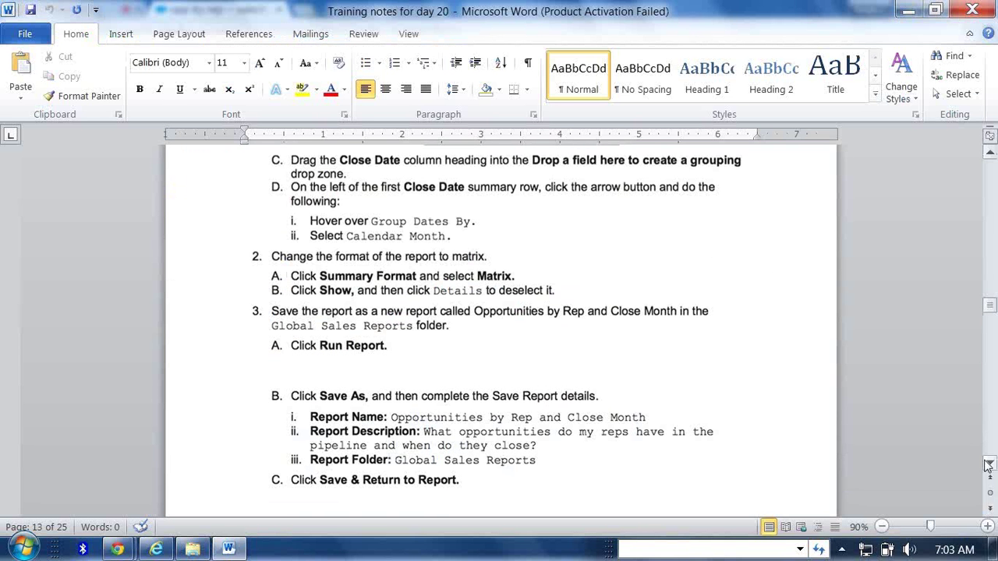
{"action": "left_click", "coordinate": [988, 465]}
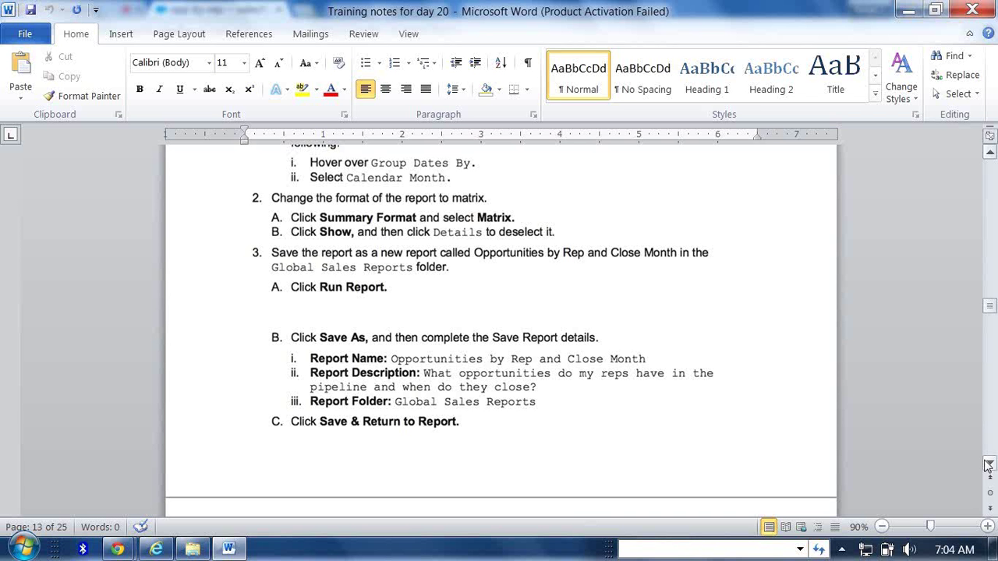
Step: Scroll to the Report Filters and Filter Logic overview leading into exercise 7-4
{"action": "left_click", "coordinate": [987, 465]}
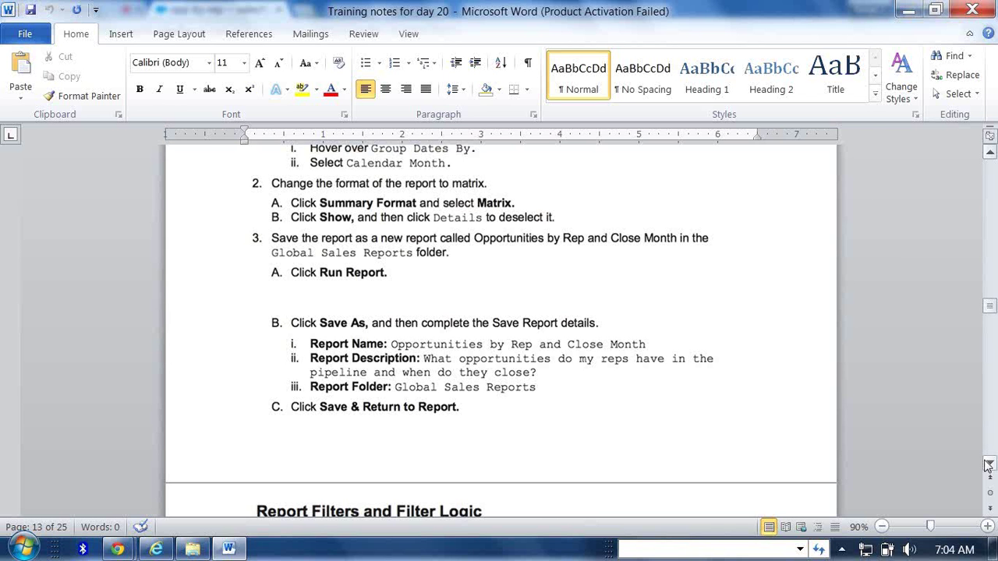
{"action": "left_click", "coordinate": [988, 465]}
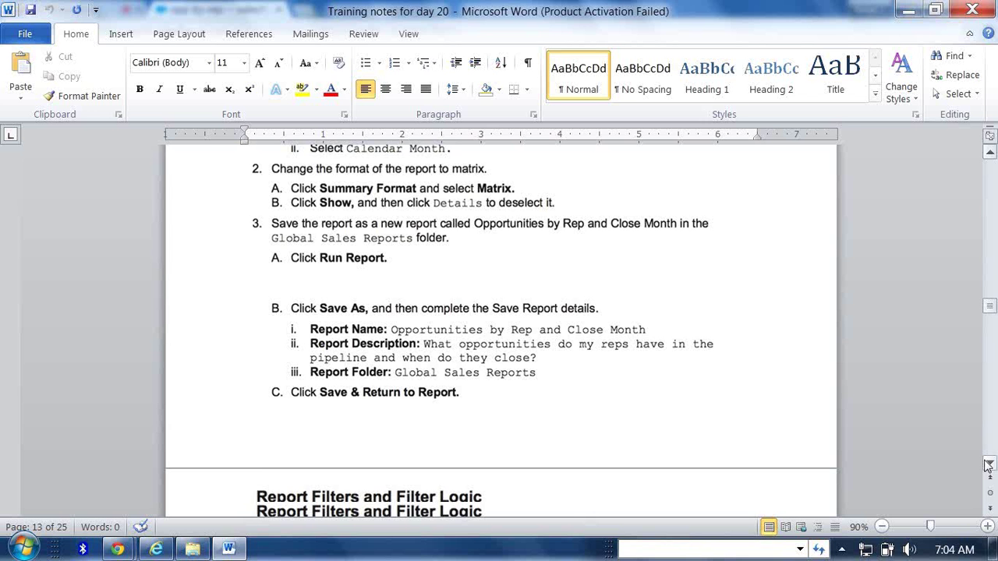
{"action": "left_click", "coordinate": [989, 465]}
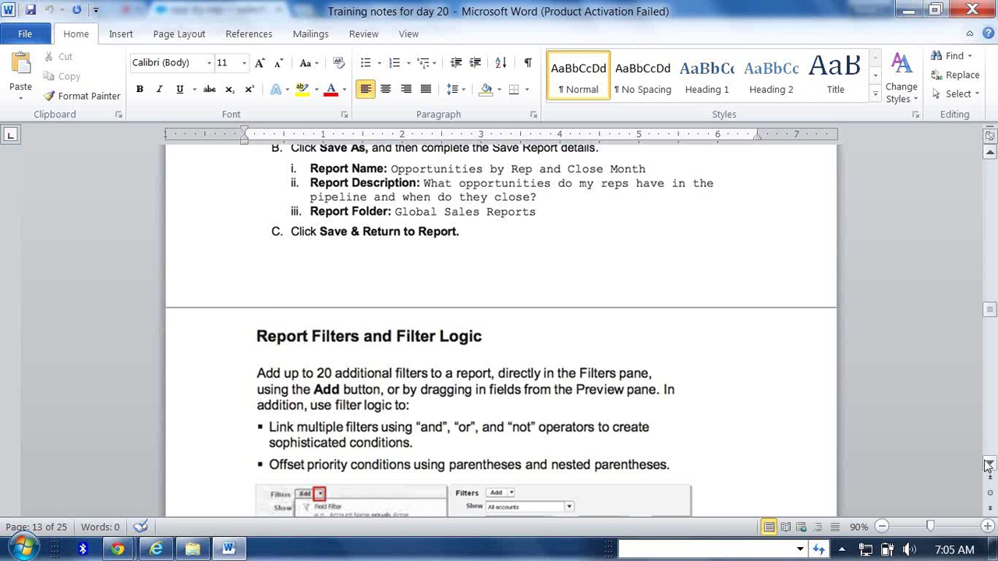
{"action": "scroll", "coordinate": [987, 465], "scroll_direction": "down", "scroll_amount": 5}
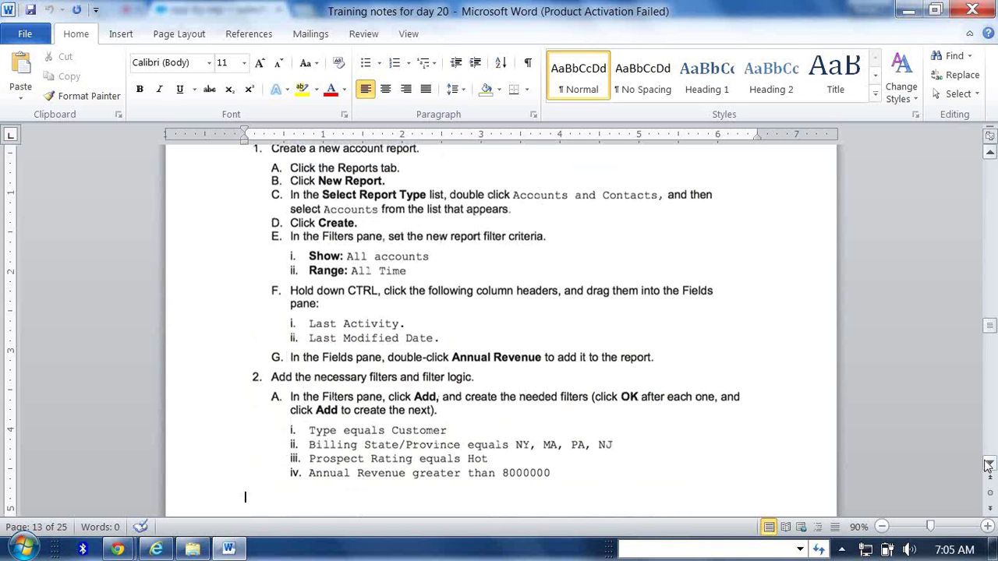
{"action": "scroll", "coordinate": [987, 466], "scroll_direction": "down", "scroll_amount": 5}
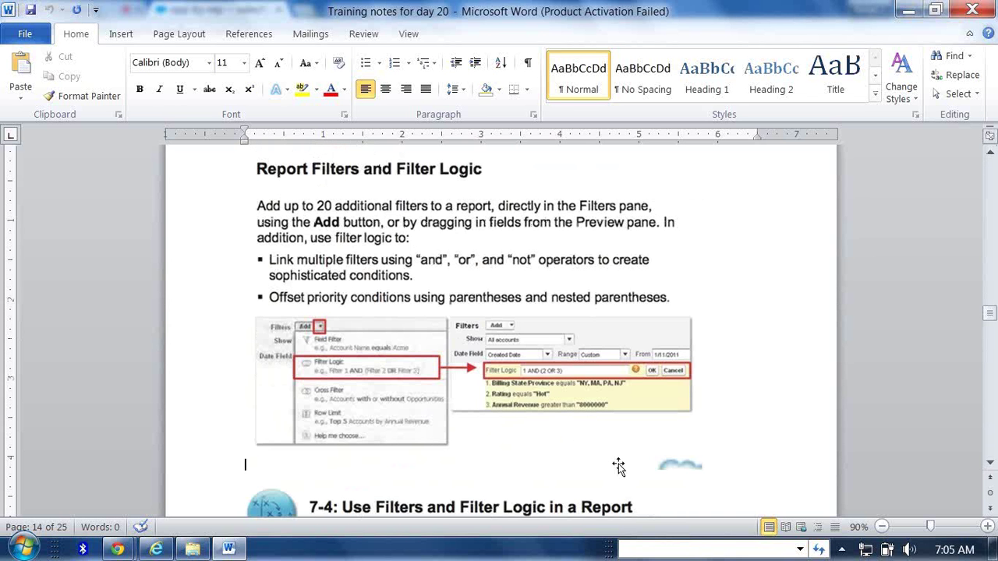
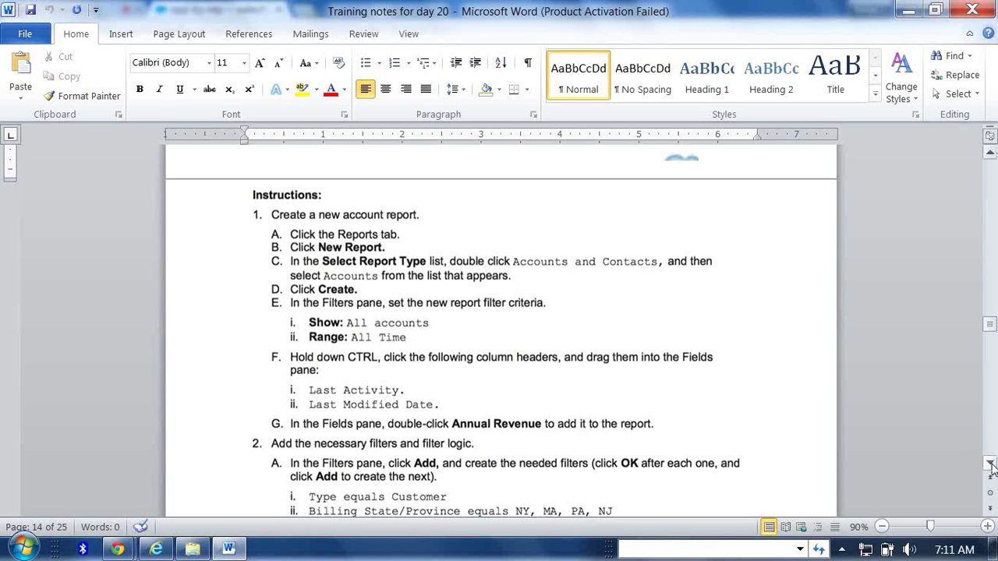
Step: Scroll the Word training notes to the account report steps, then return to the Salesforce report
{"action": "scroll", "coordinate": [990, 465], "scroll_direction": "down", "scroll_amount": 1}
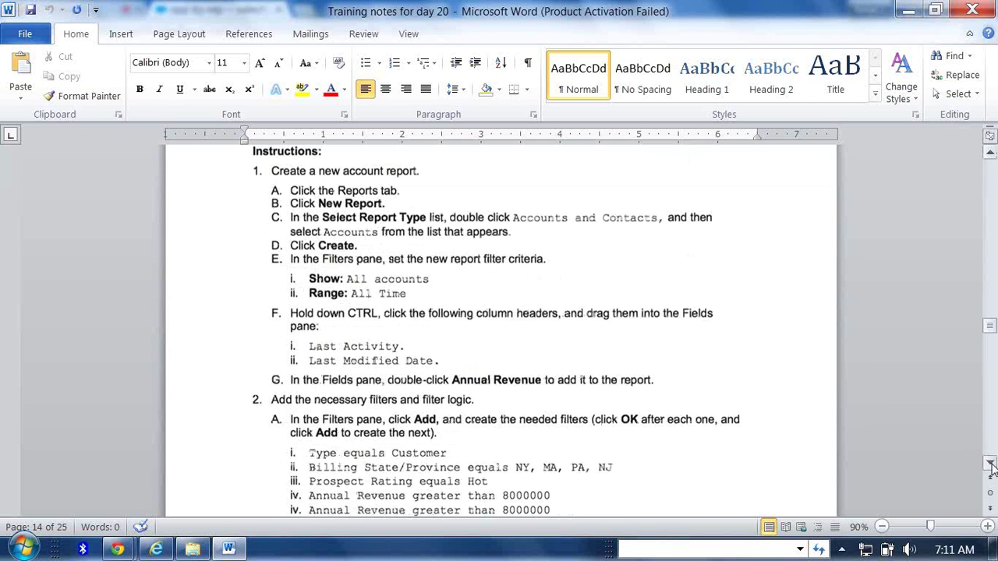
{"action": "scroll", "coordinate": [991, 465], "scroll_direction": "down", "scroll_amount": 1}
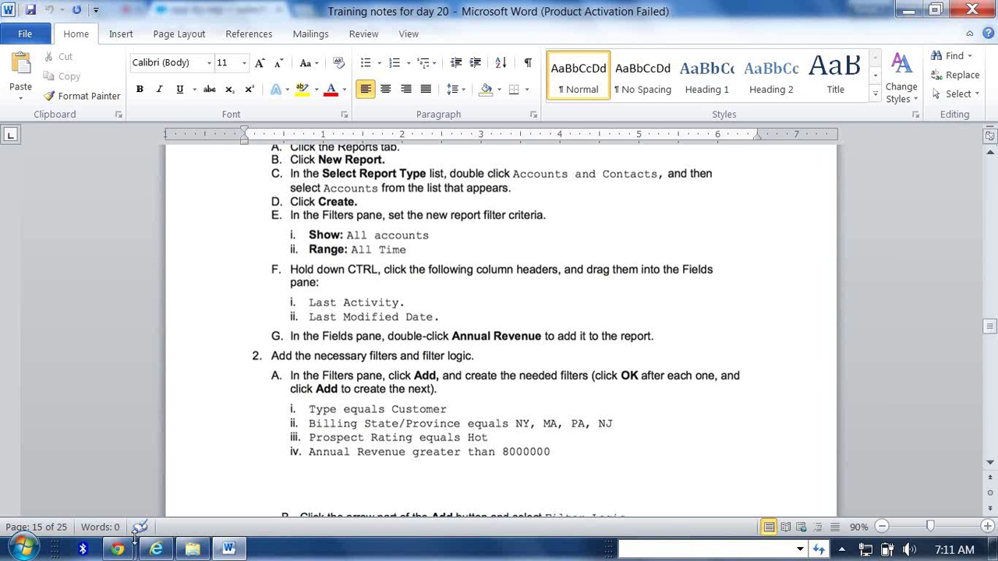
{"action": "mouse_move", "coordinate": [124, 539]}
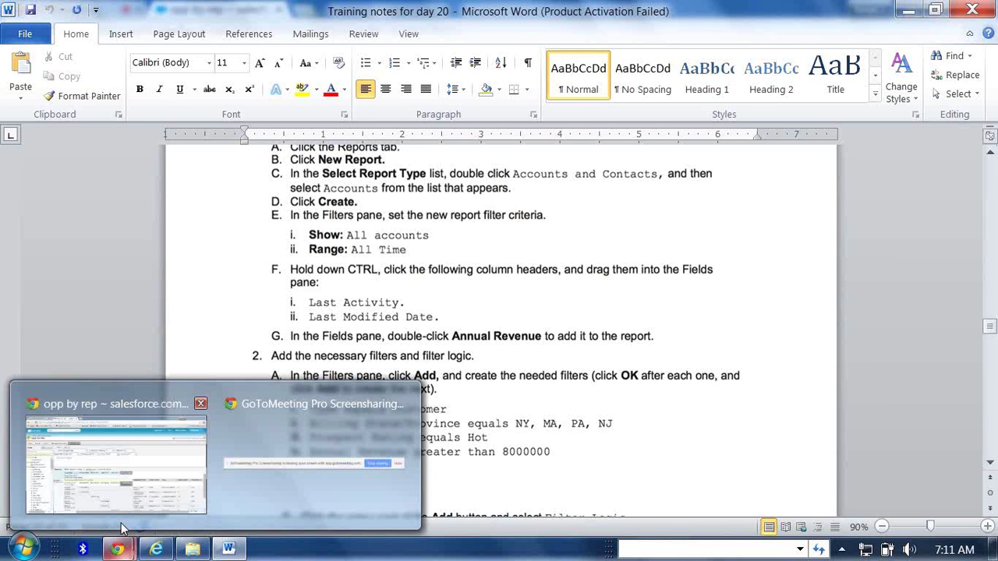
{"action": "left_click", "coordinate": [121, 528]}
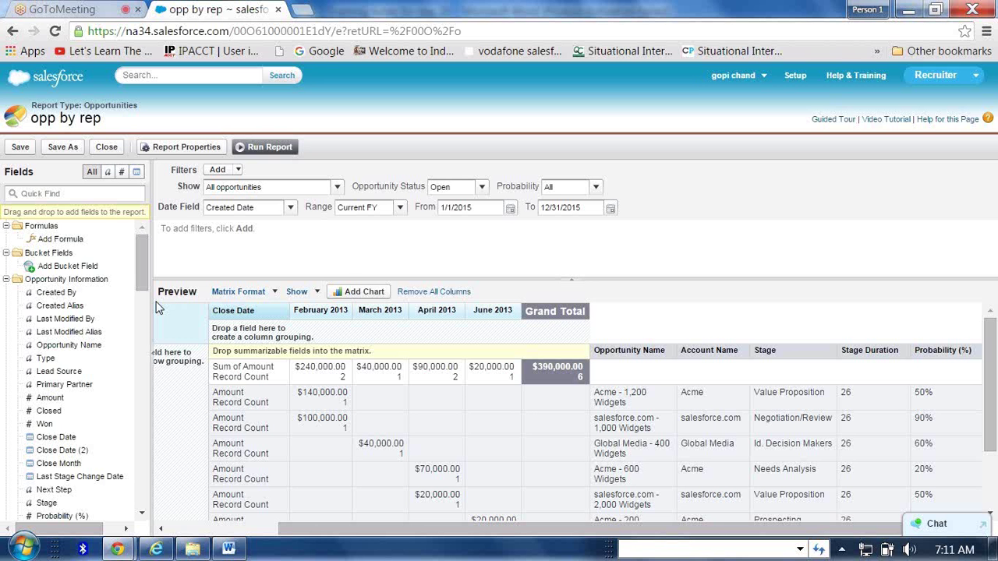
Step: Check the Show choices without changing them, glance at Word, then go to the Salesforce Home page
{"action": "left_click", "coordinate": [336, 191]}
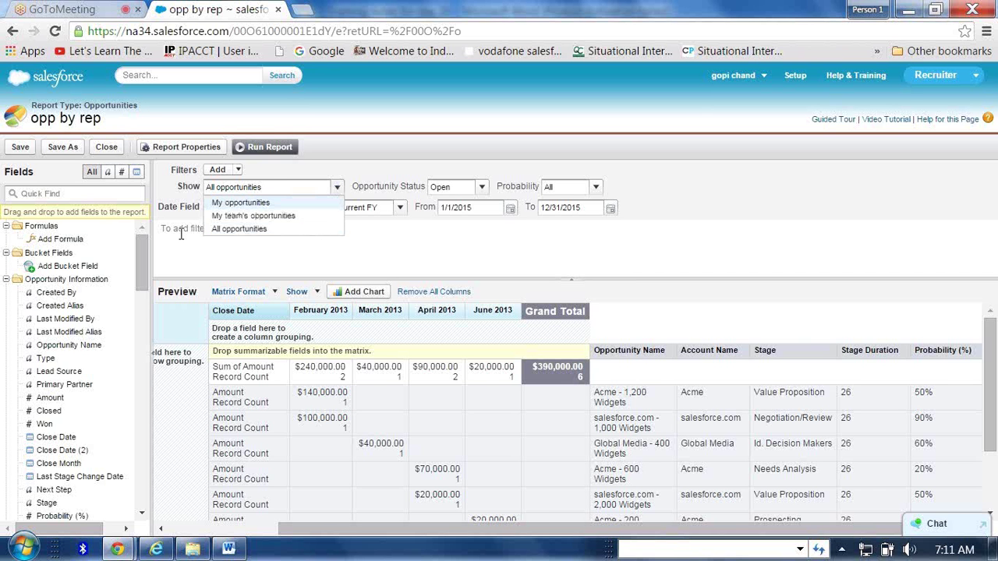
{"action": "left_click", "coordinate": [180, 234]}
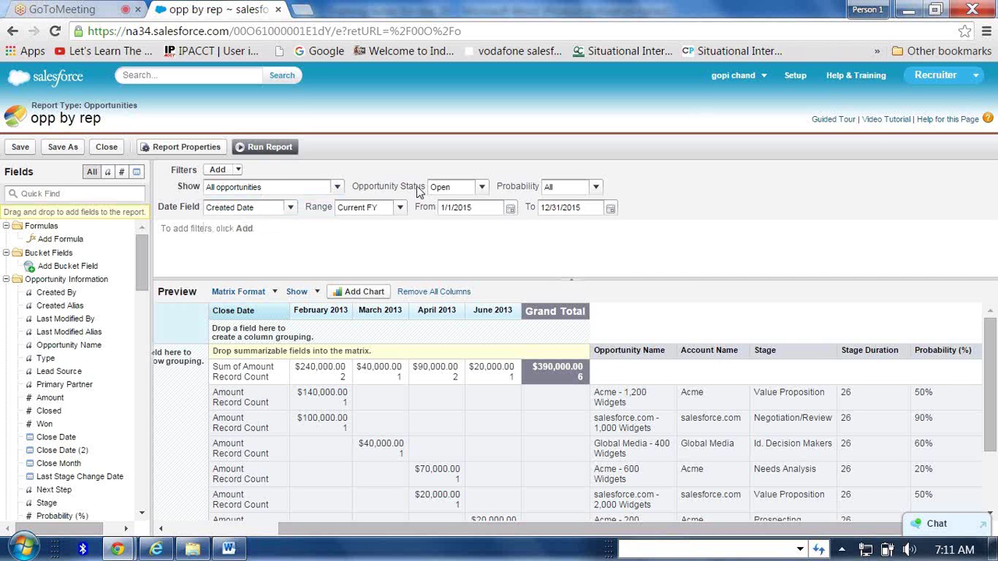
{"action": "left_click", "coordinate": [907, 17]}
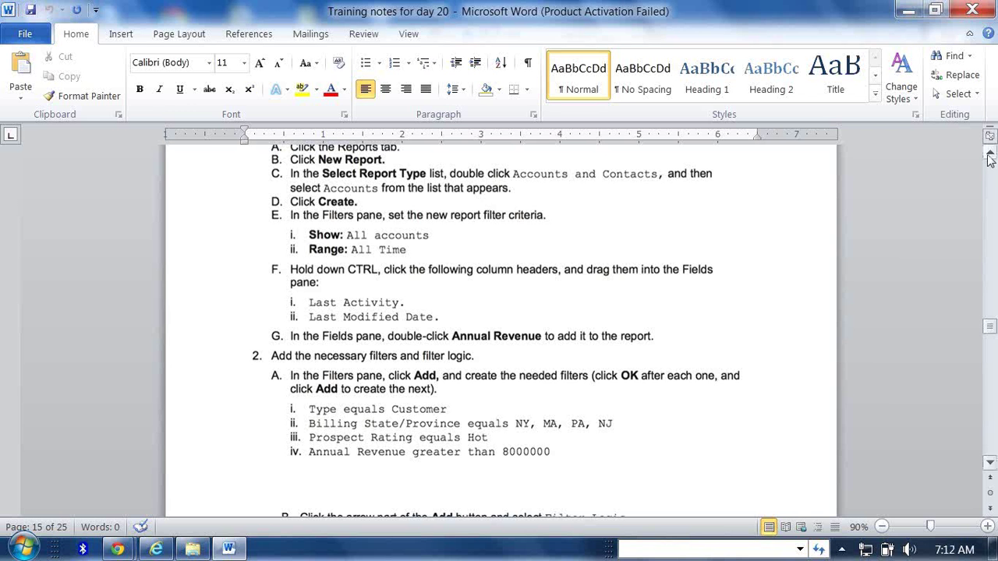
{"action": "left_click", "coordinate": [989, 154]}
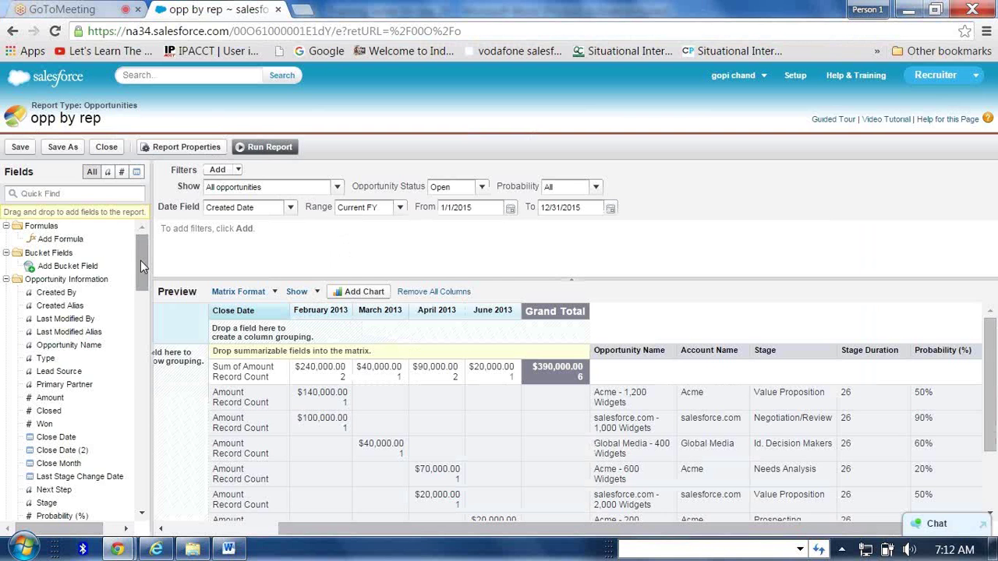
{"action": "left_click", "coordinate": [39, 84]}
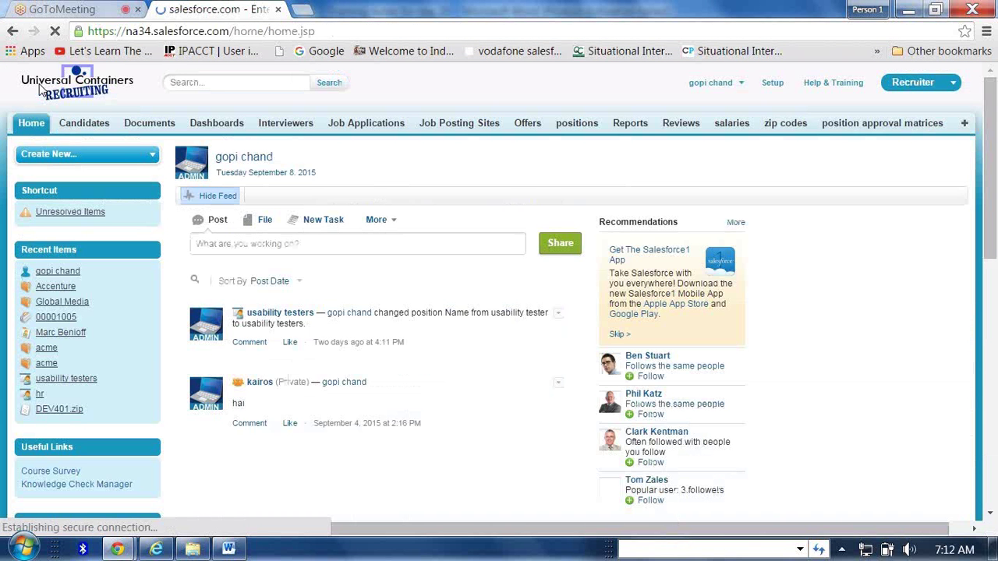
Step: From the Reports tab, create a new report of the Accounts type
{"action": "left_click", "coordinate": [631, 125]}
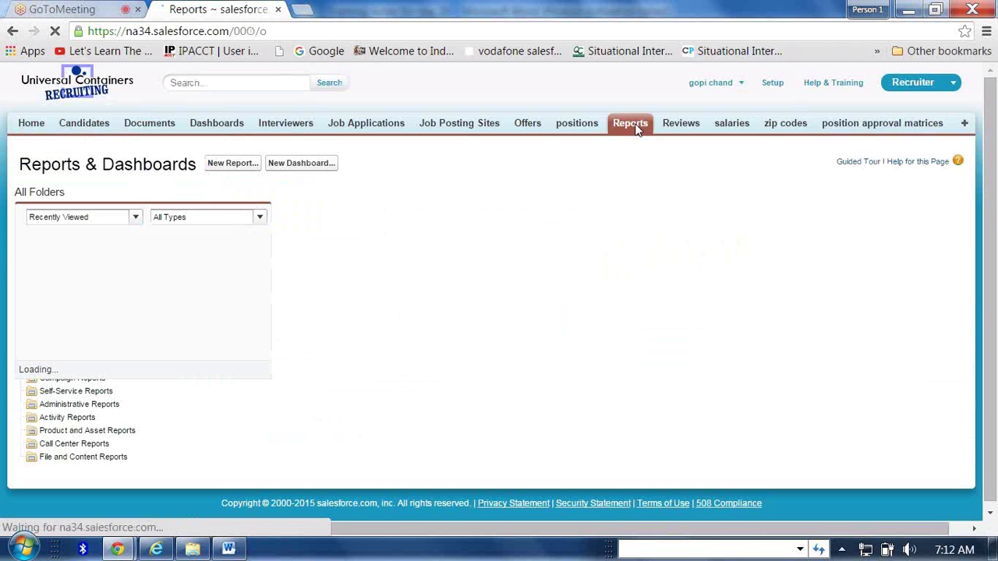
{"action": "left_click", "coordinate": [226, 163]}
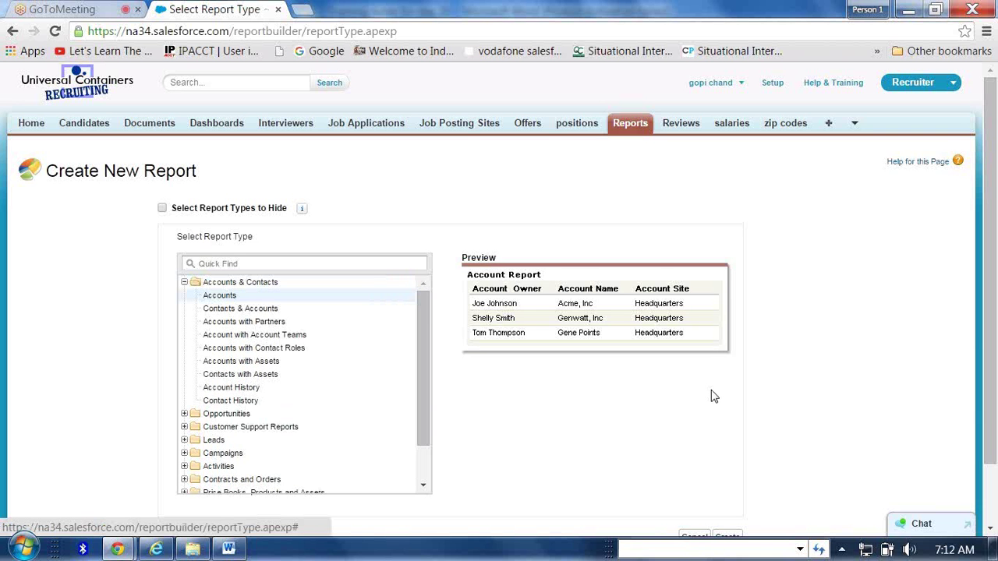
{"action": "scroll", "coordinate": [983, 351], "scroll_direction": "down", "scroll_amount": 2}
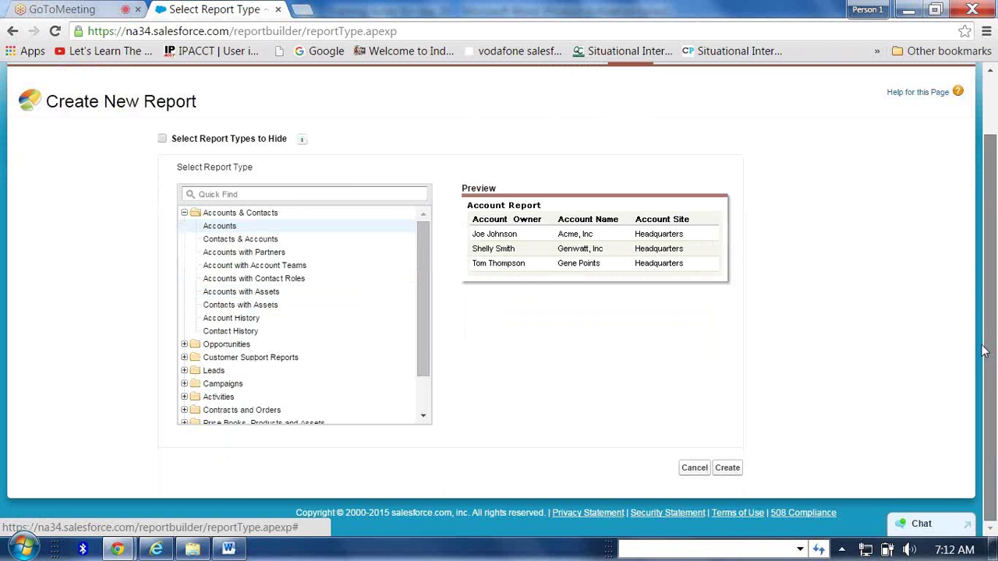
{"action": "left_click", "coordinate": [728, 469]}
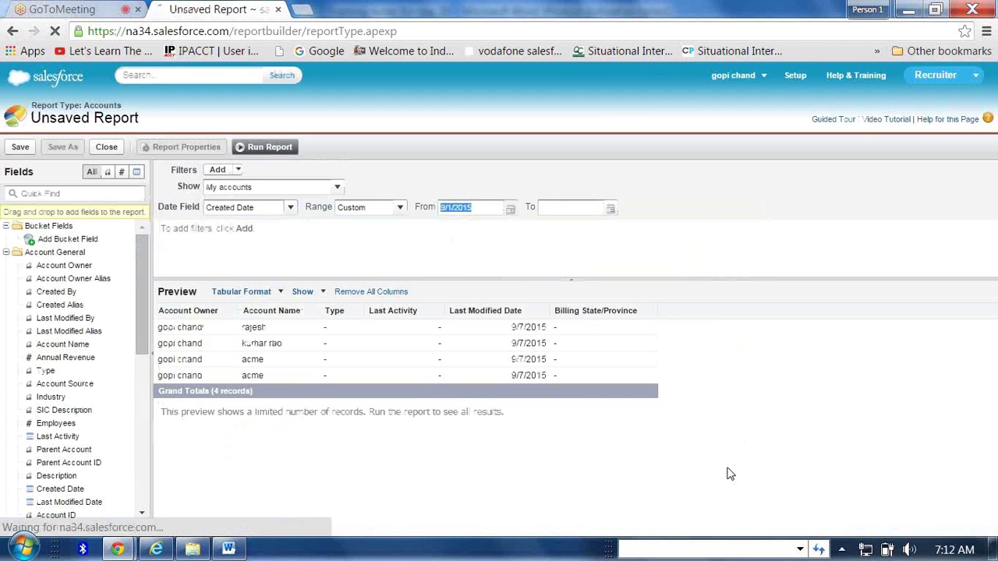
Step: Set the report to show All accounts with an All Time range, then switch to Word
{"action": "left_click", "coordinate": [304, 192]}
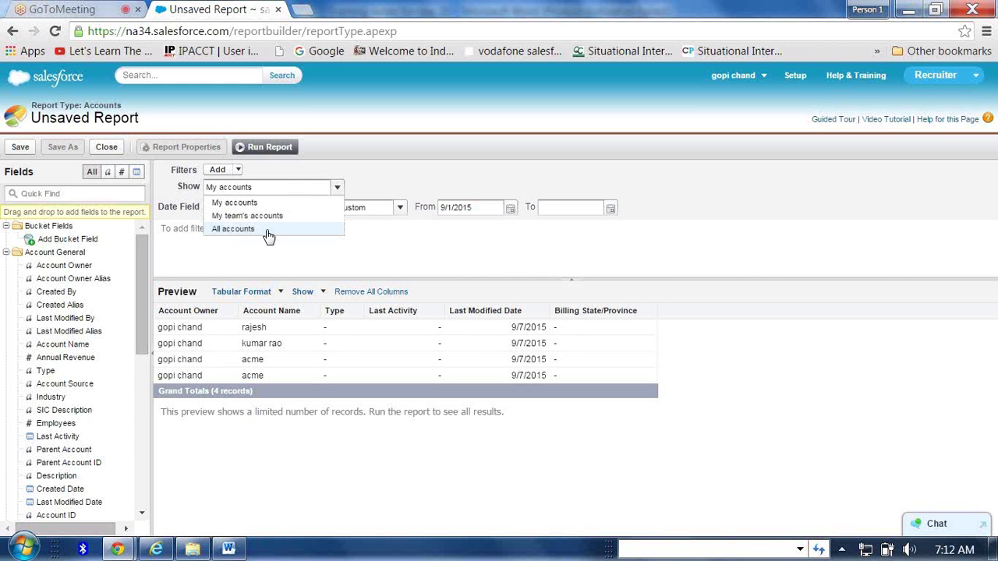
{"action": "left_click", "coordinate": [268, 230]}
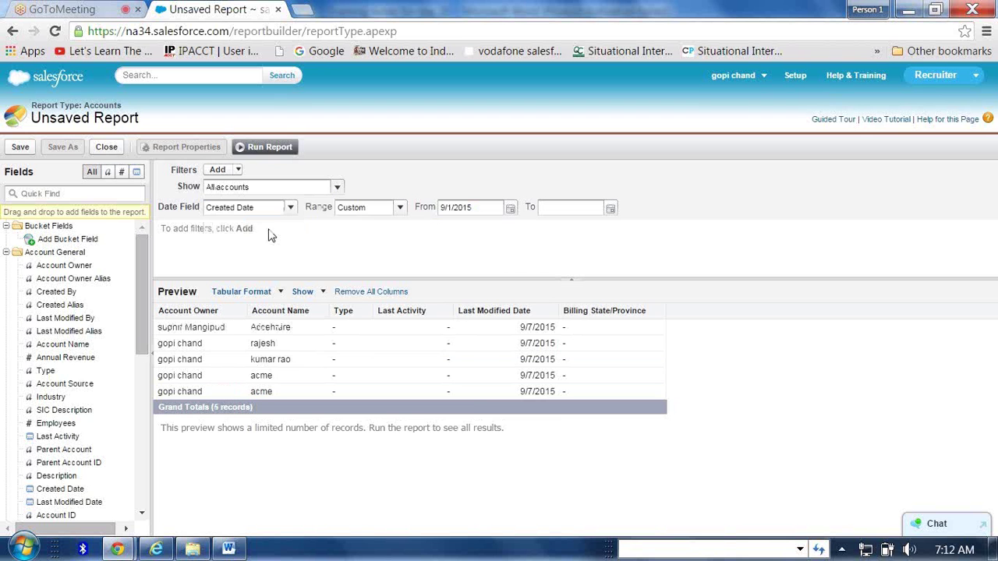
{"action": "left_click", "coordinate": [373, 208]}
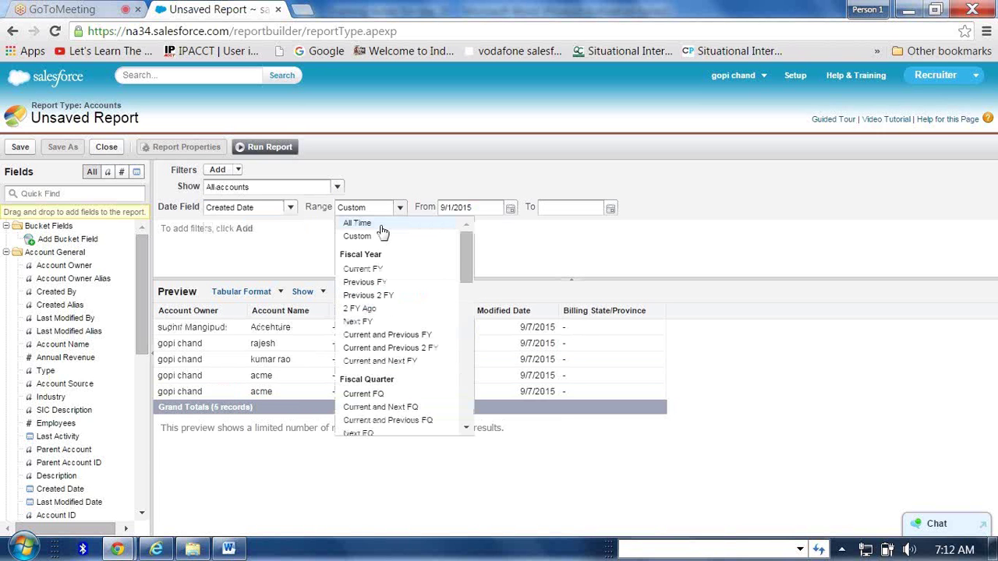
{"action": "left_click", "coordinate": [360, 224]}
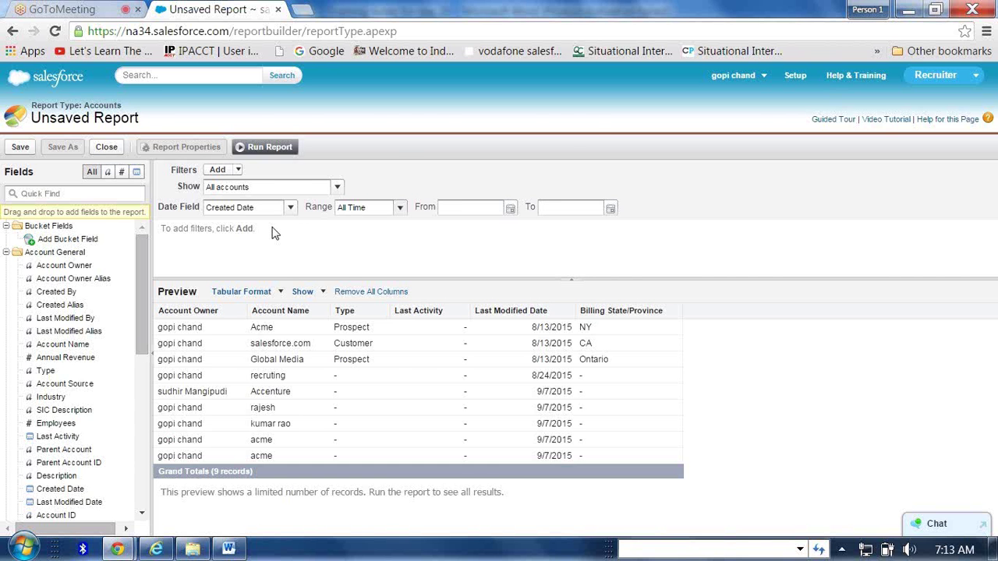
{"action": "key", "text": "alt+Tab"}
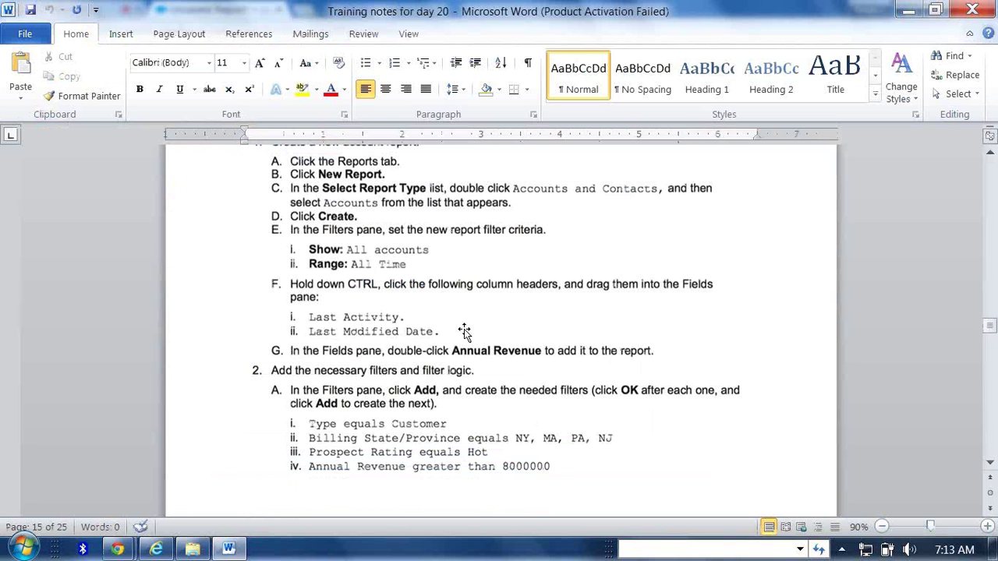
Step: Add a Type equals Customer field filter to the Accounts report
{"action": "key", "text": "alt+Tab"}
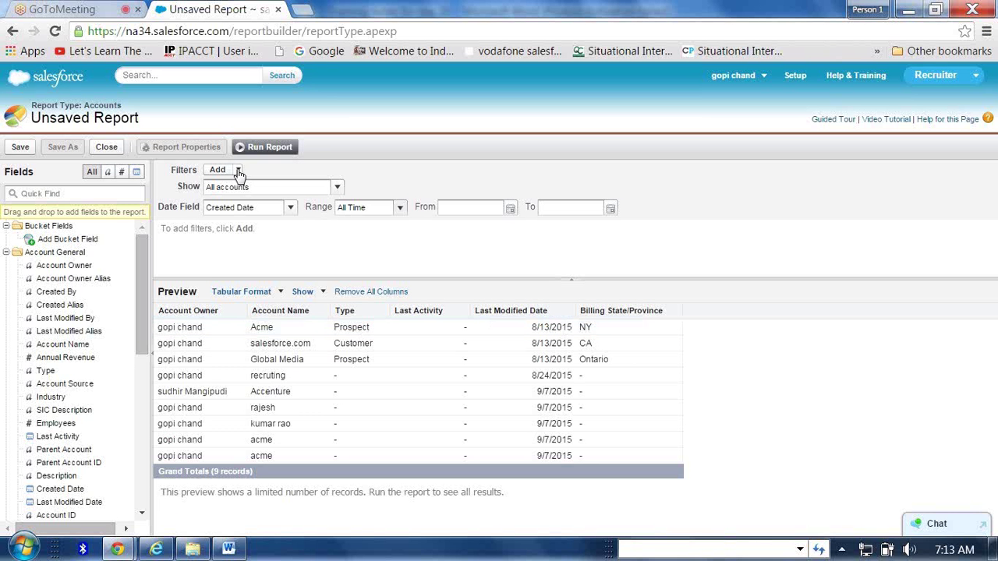
{"action": "left_click", "coordinate": [238, 171]}
{"action": "left_click", "coordinate": [248, 186]}
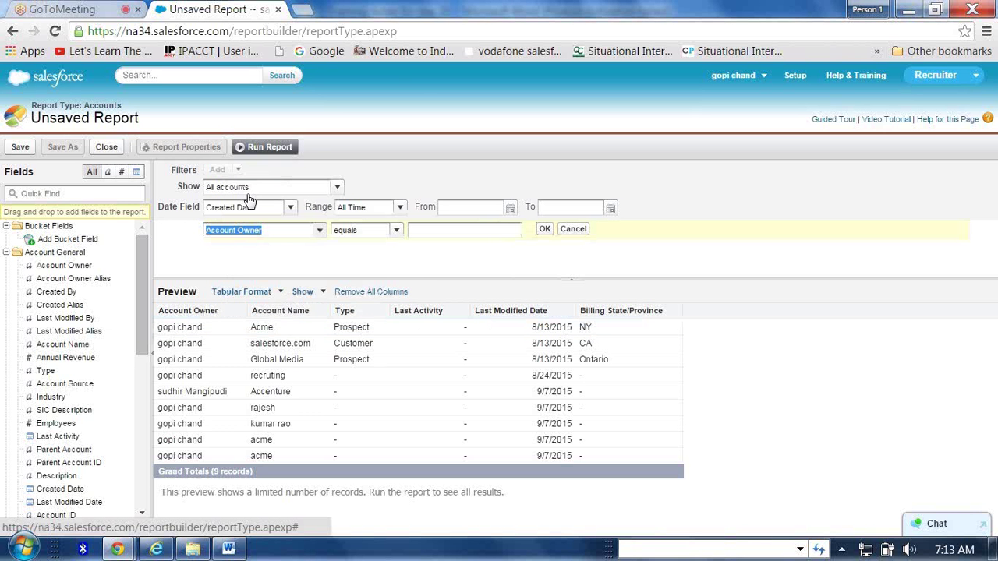
{"action": "left_click", "coordinate": [320, 230]}
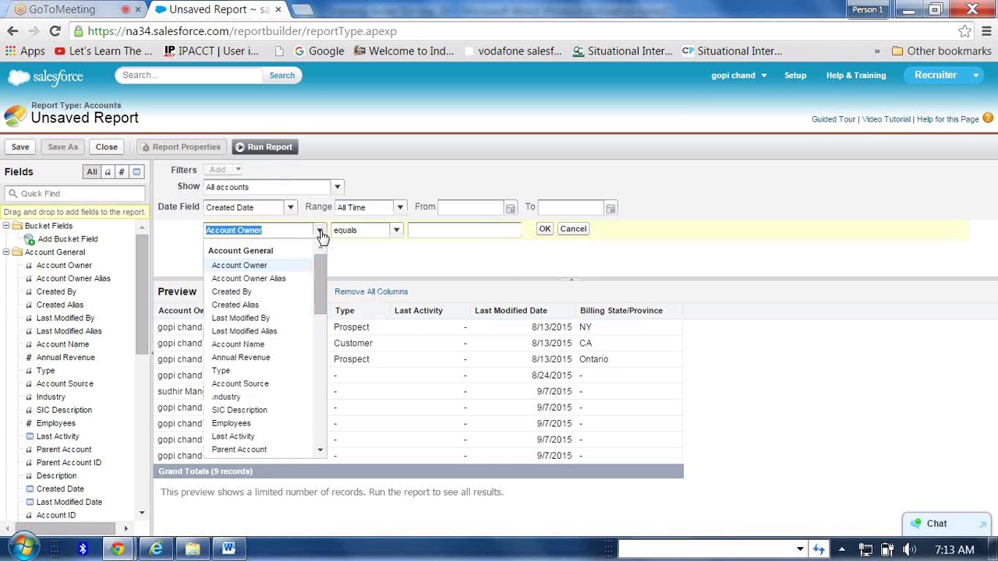
{"action": "left_click", "coordinate": [255, 369]}
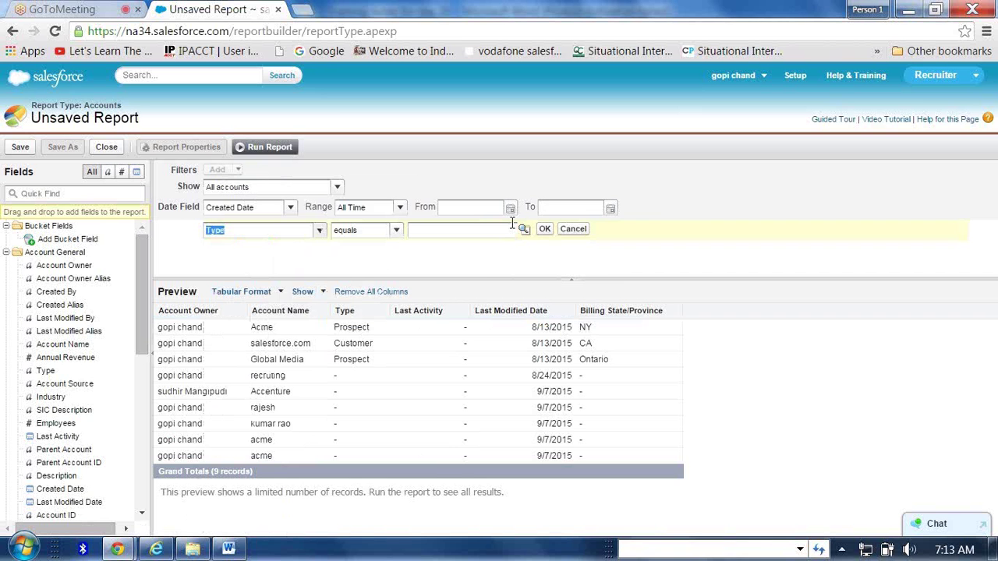
{"action": "left_click", "coordinate": [523, 229]}
{"action": "left_click", "coordinate": [294, 360]}
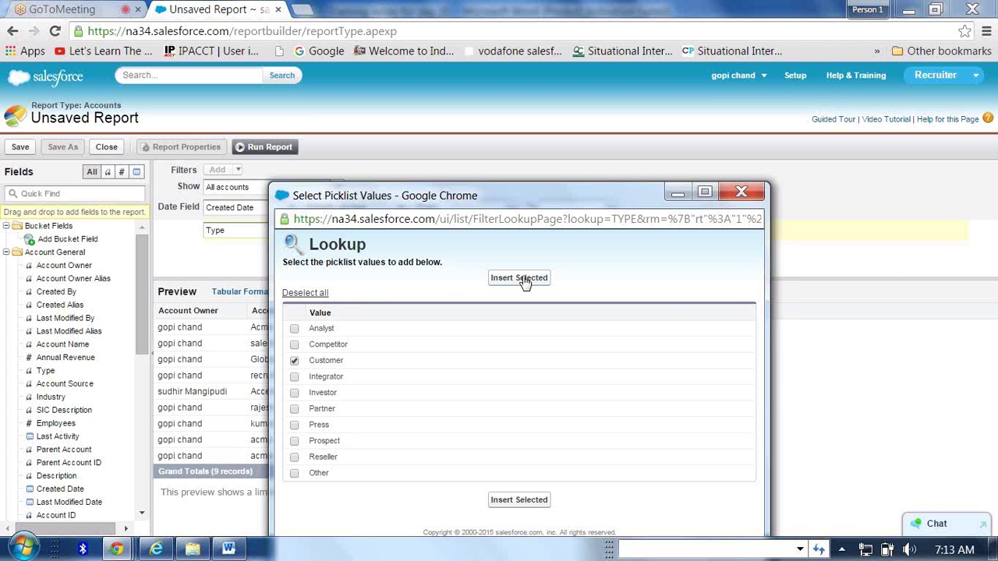
{"action": "left_click", "coordinate": [519, 278]}
{"action": "left_click", "coordinate": [545, 231]}
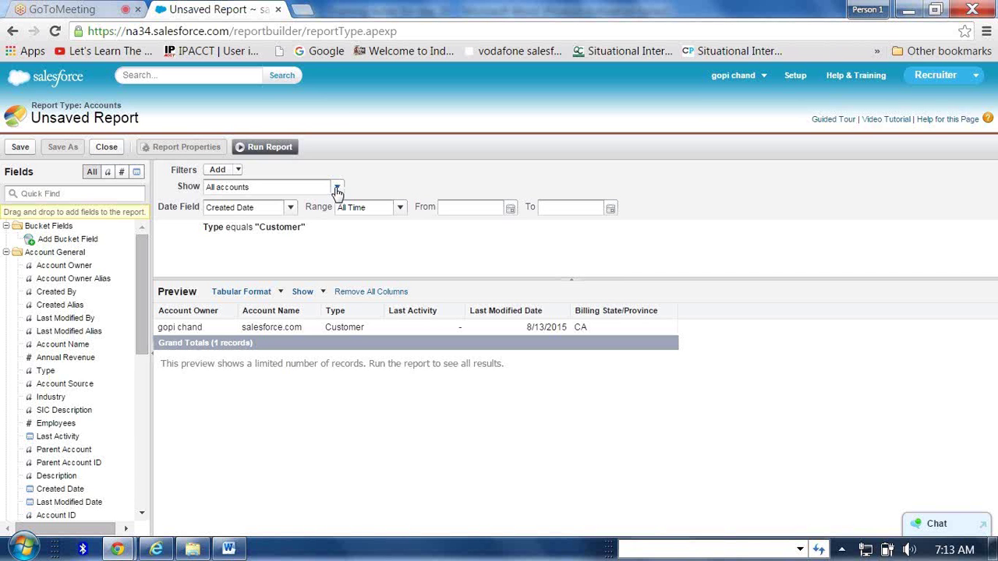
Step: Keep Created Date as the date field and remove the Type equals Customer filter
{"action": "left_click", "coordinate": [291, 209]}
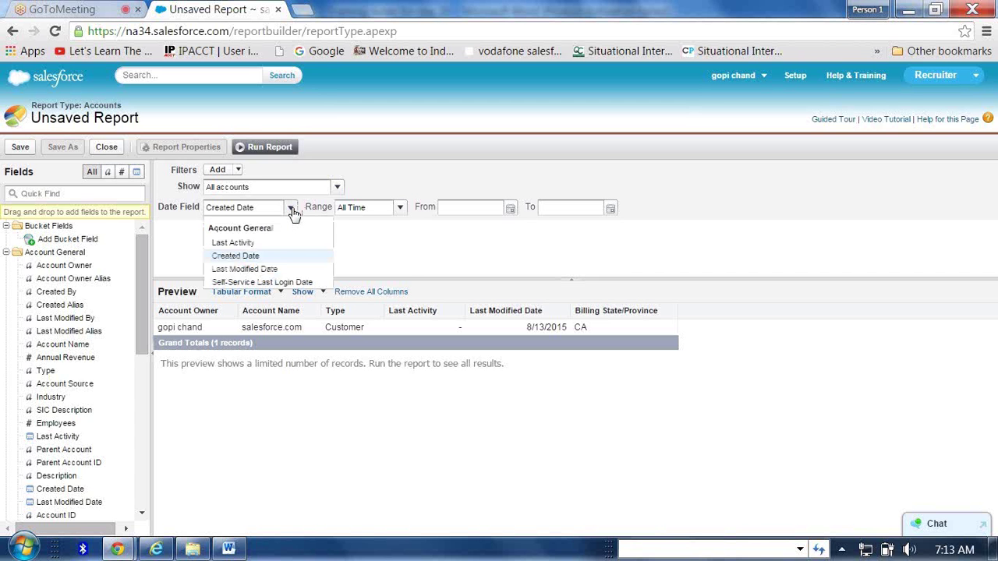
{"action": "left_click", "coordinate": [292, 212]}
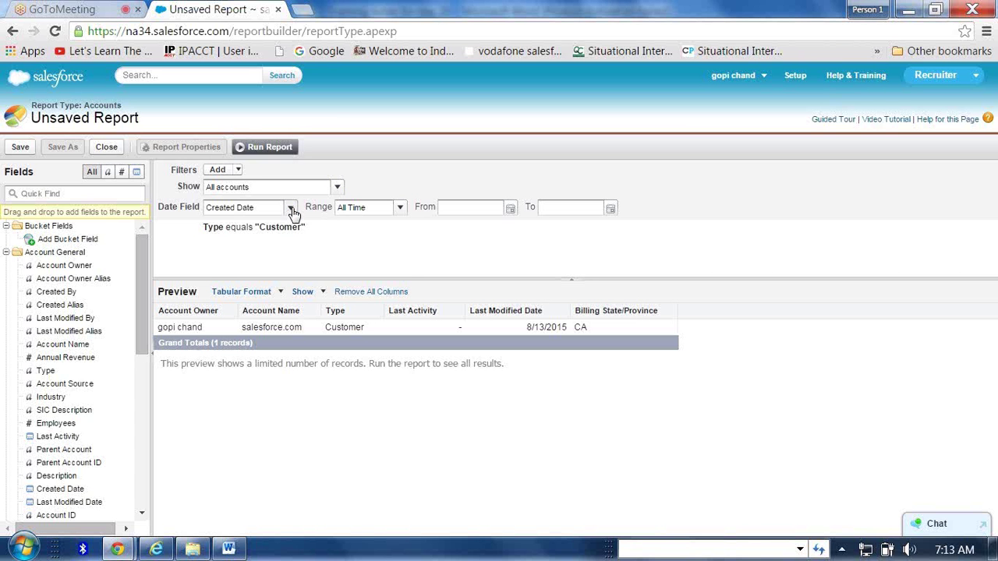
{"action": "left_click", "coordinate": [292, 212]}
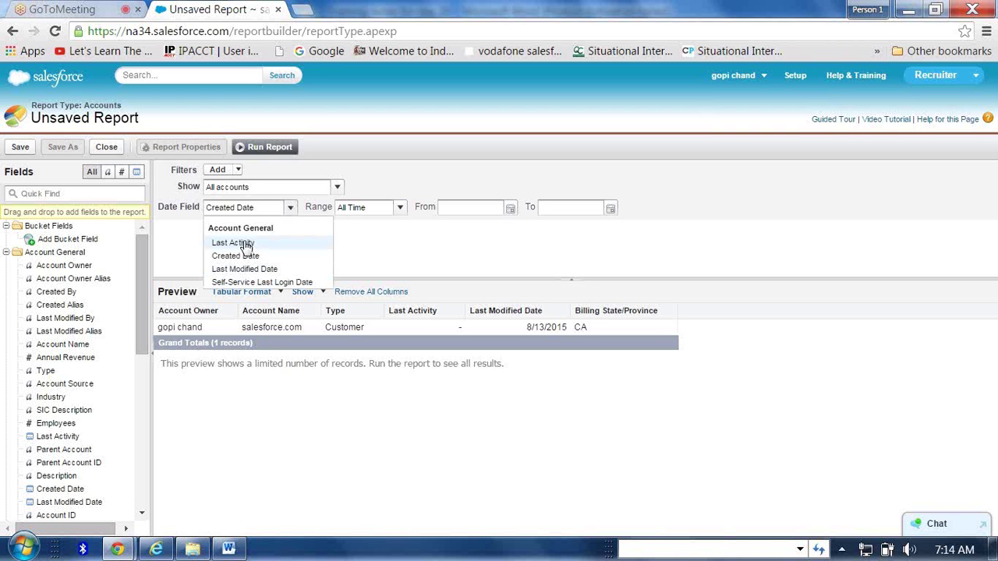
{"action": "left_click", "coordinate": [374, 241]}
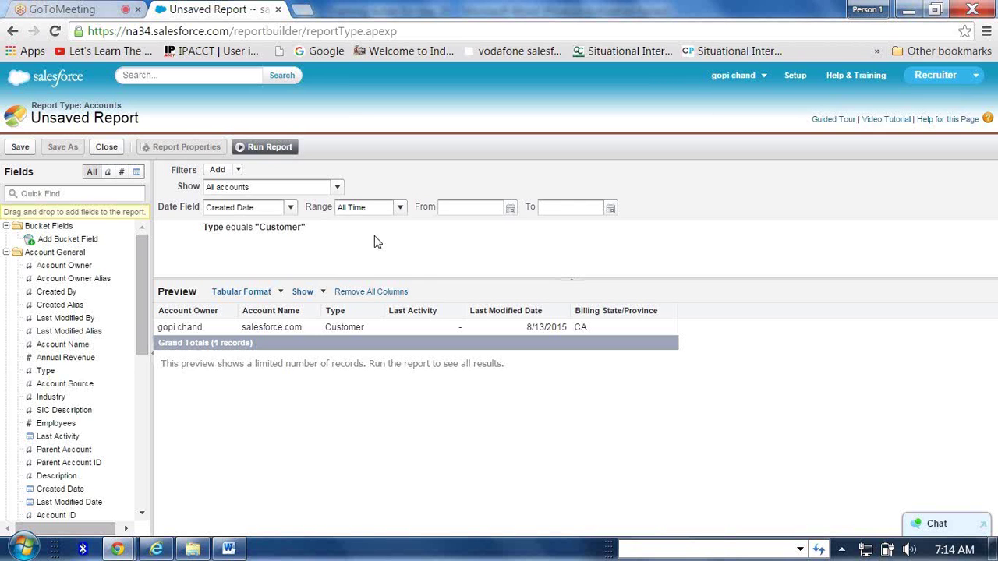
{"action": "left_click", "coordinate": [290, 208]}
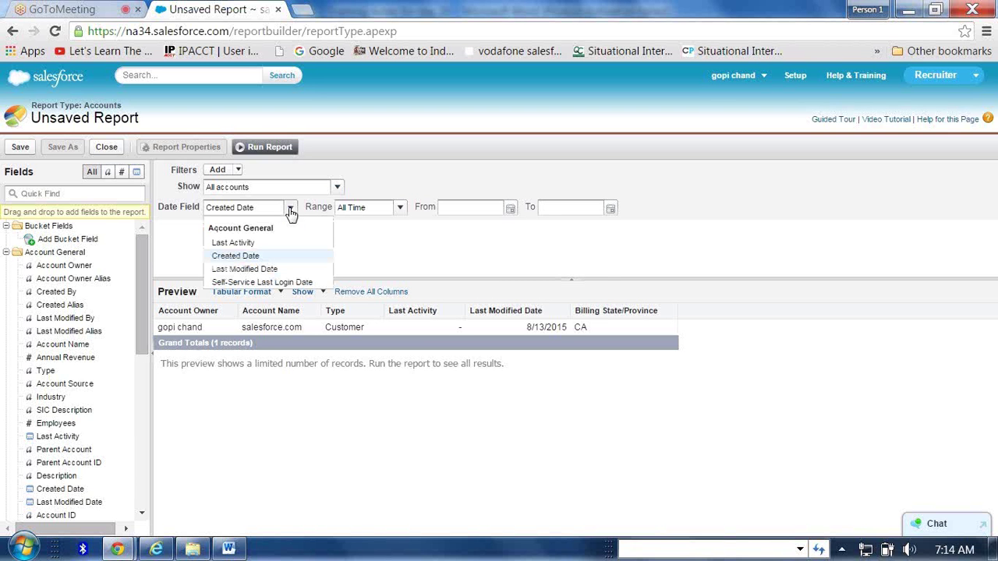
{"action": "left_click", "coordinate": [262, 258]}
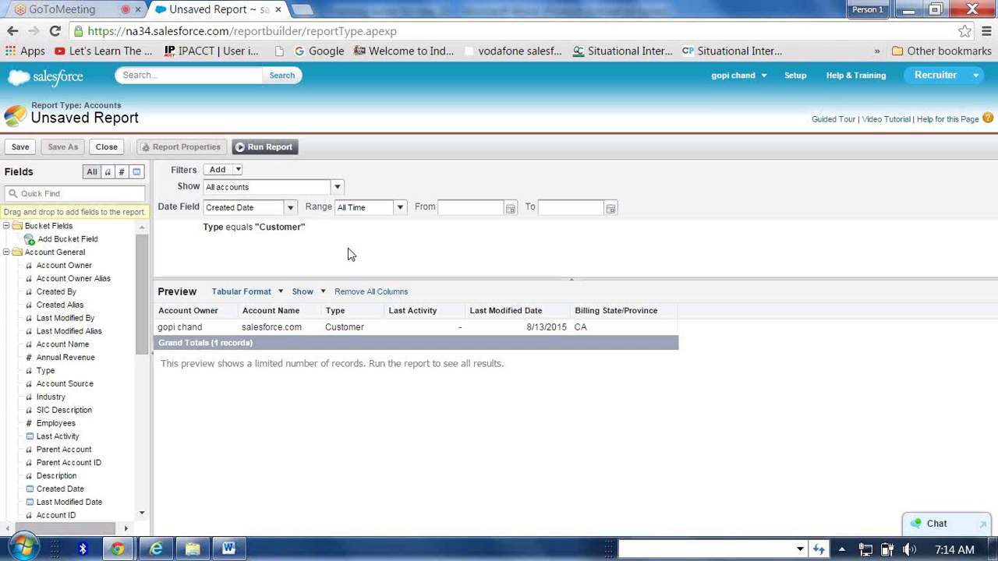
{"action": "mouse_move", "coordinate": [304, 241]}
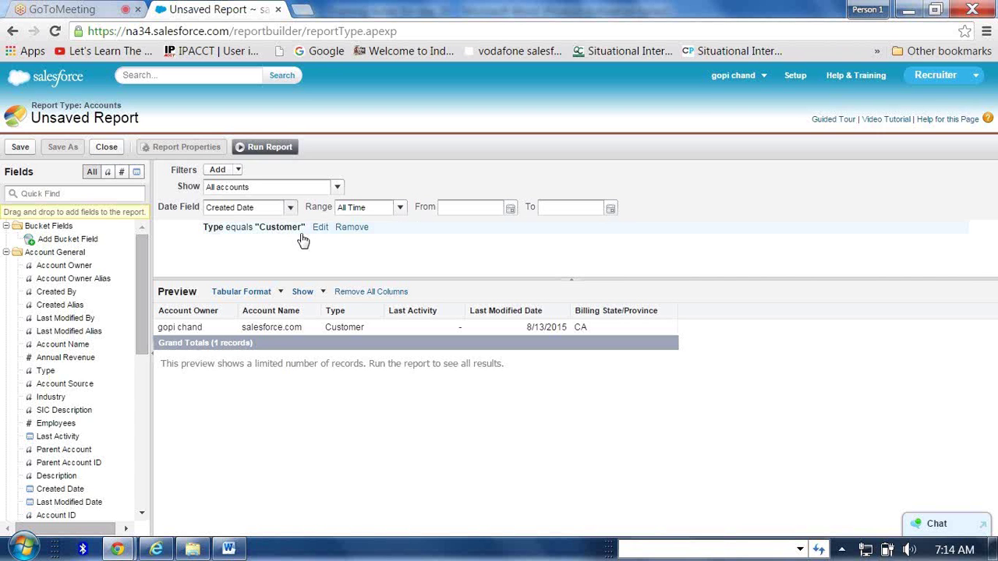
{"action": "left_click", "coordinate": [351, 230]}
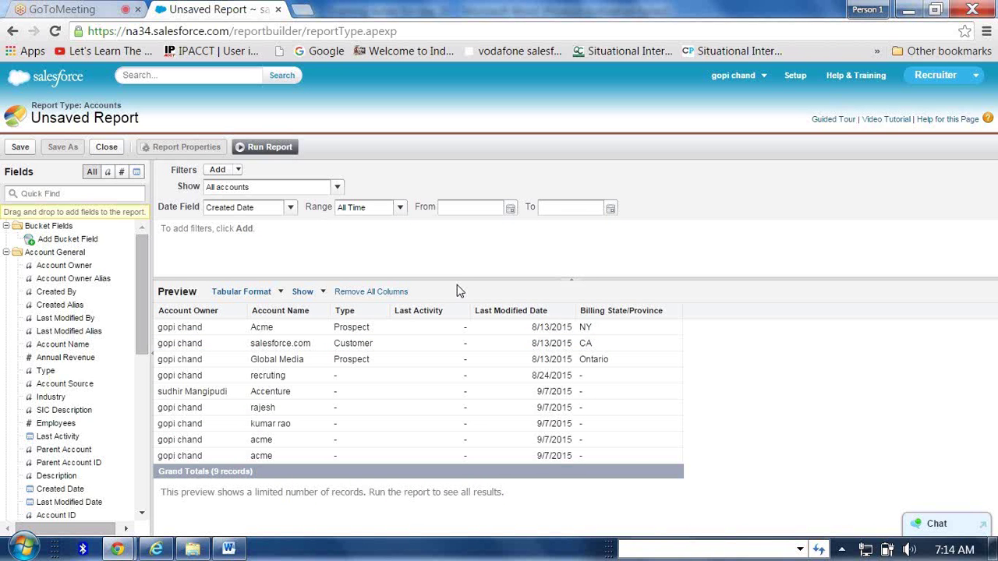
{"action": "key", "text": "alt+Tab"}
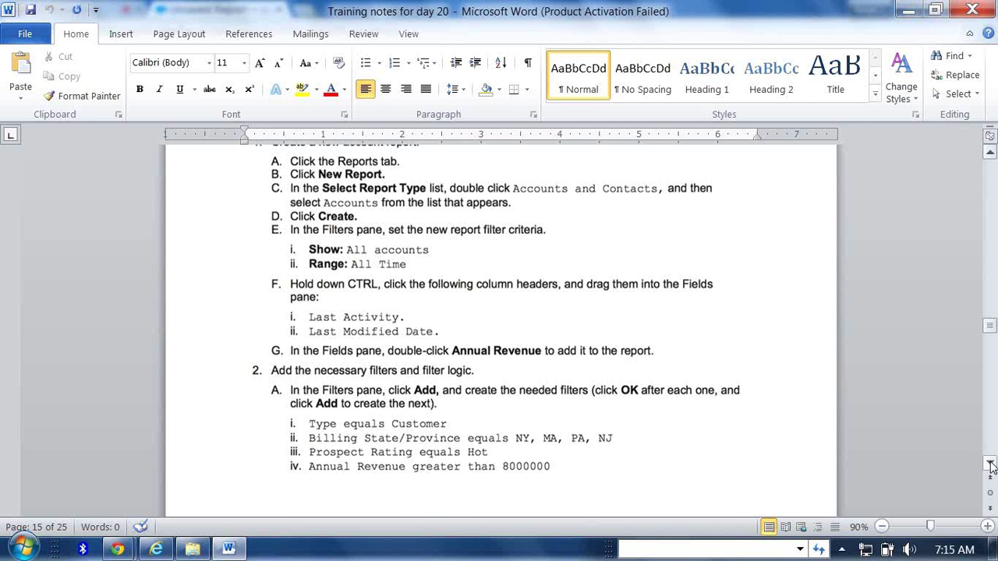
Step: Scroll the Word notes down to the Filters and Filter Logic steps, then return to Salesforce
{"action": "left_click", "coordinate": [991, 465]}
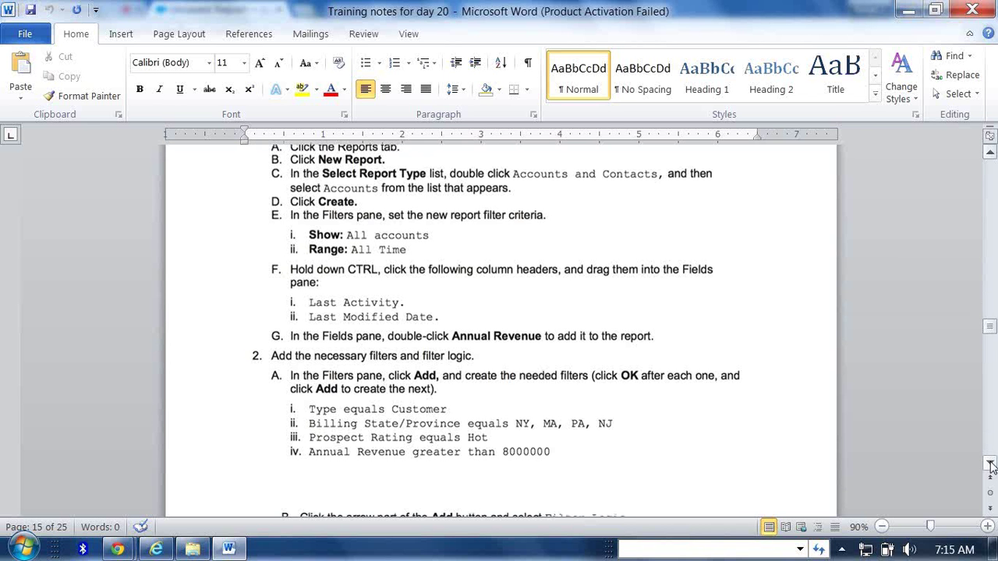
{"action": "left_click", "coordinate": [991, 465]}
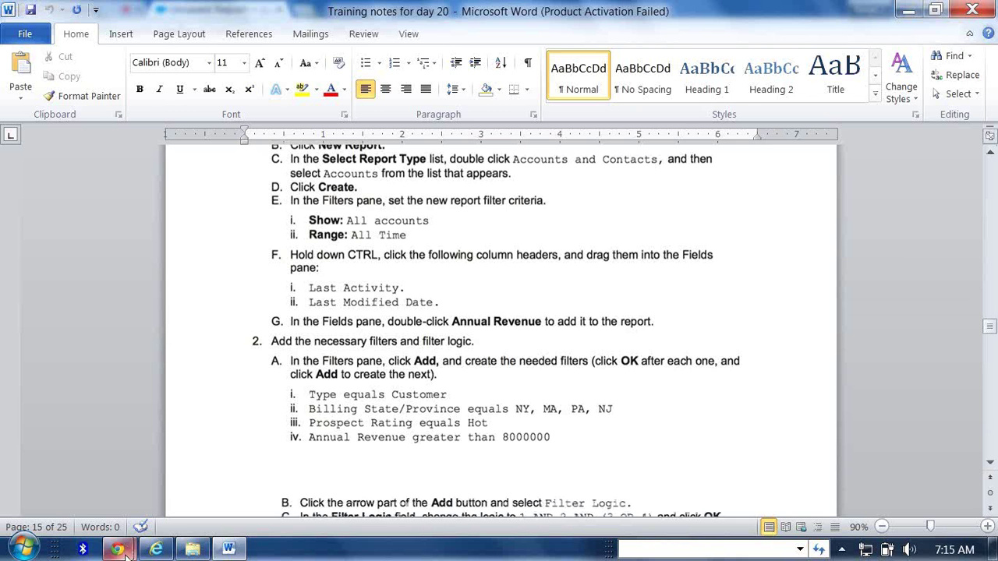
{"action": "left_click", "coordinate": [117, 549]}
Step: Add a new field filter row left on Account Owner, and review the date field choices unchanged
{"action": "left_click", "coordinate": [237, 170]}
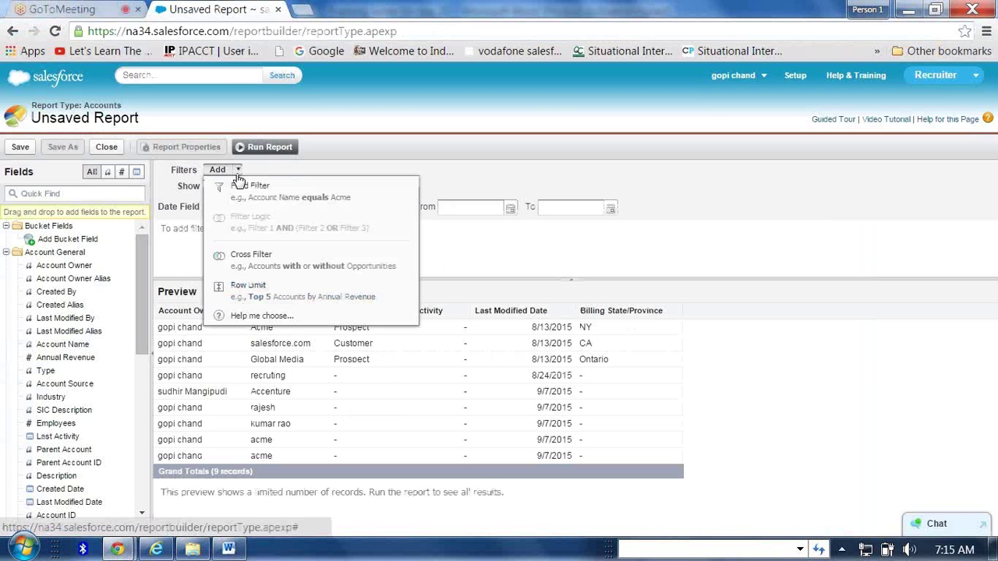
{"action": "left_click", "coordinate": [240, 184]}
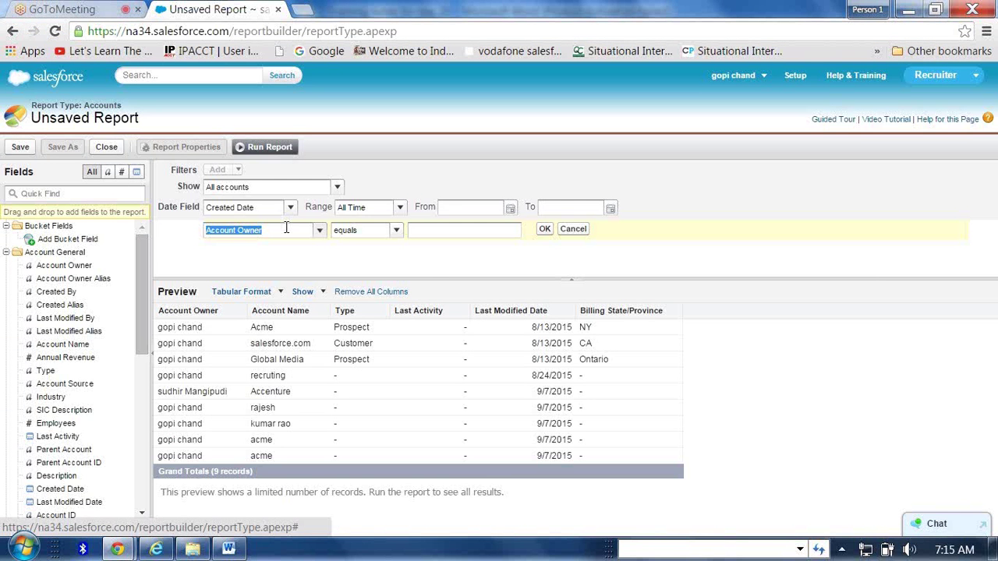
{"action": "left_click", "coordinate": [319, 230]}
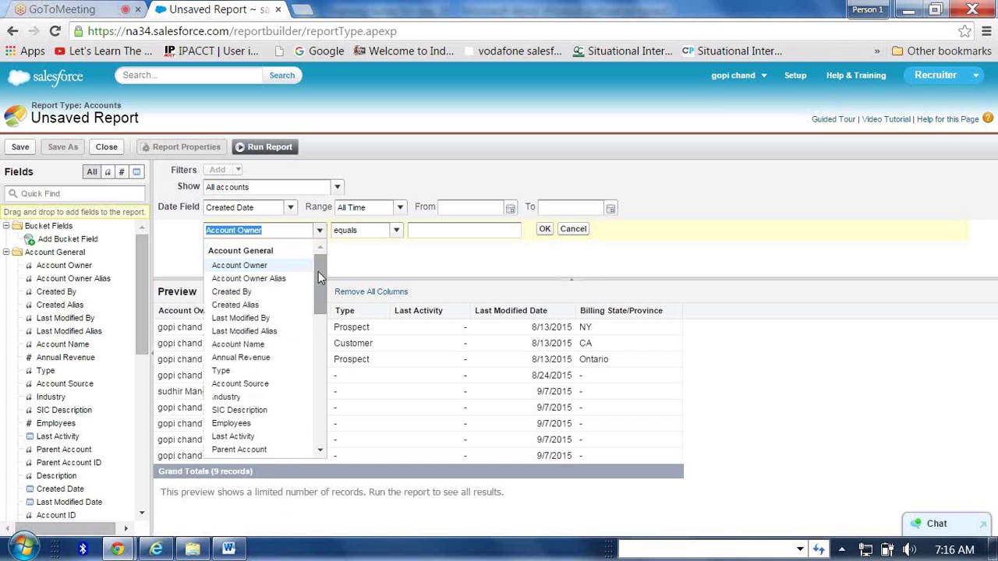
{"action": "left_click_drag", "start_coordinate": [318, 271], "coordinate": [321, 299]}
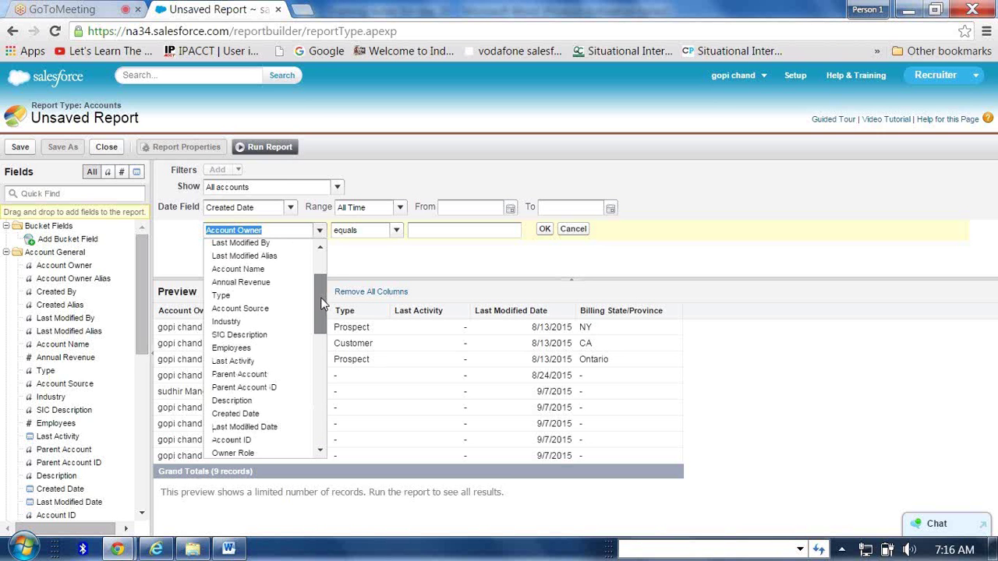
{"action": "left_click_drag", "start_coordinate": [321, 303], "coordinate": [323, 268]}
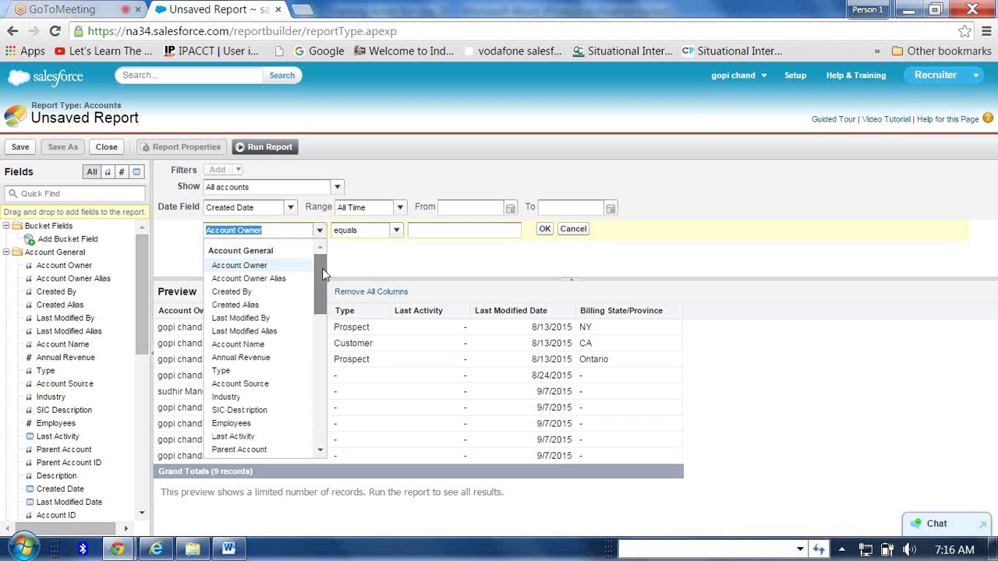
{"action": "left_click", "coordinate": [370, 267]}
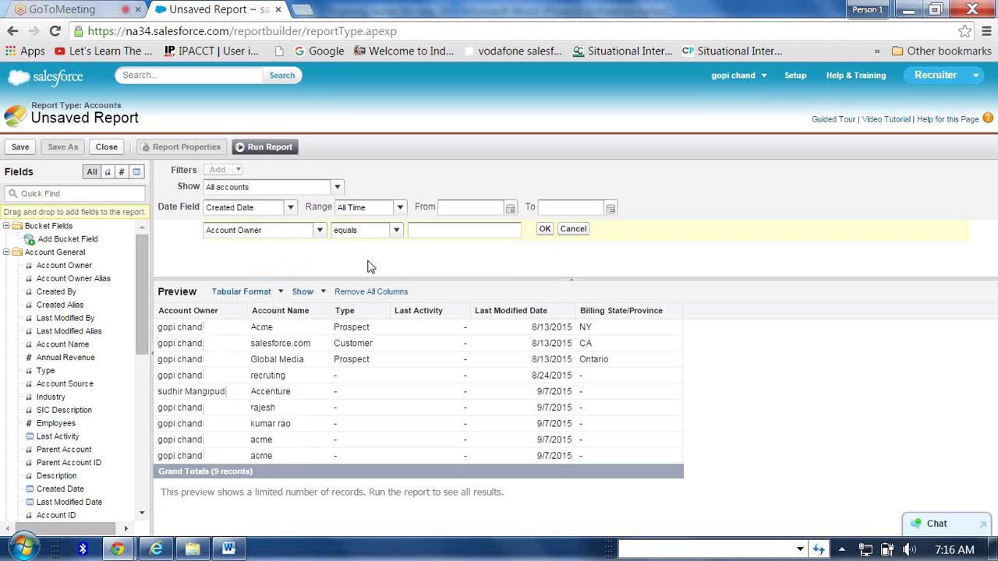
{"action": "left_click", "coordinate": [290, 207]}
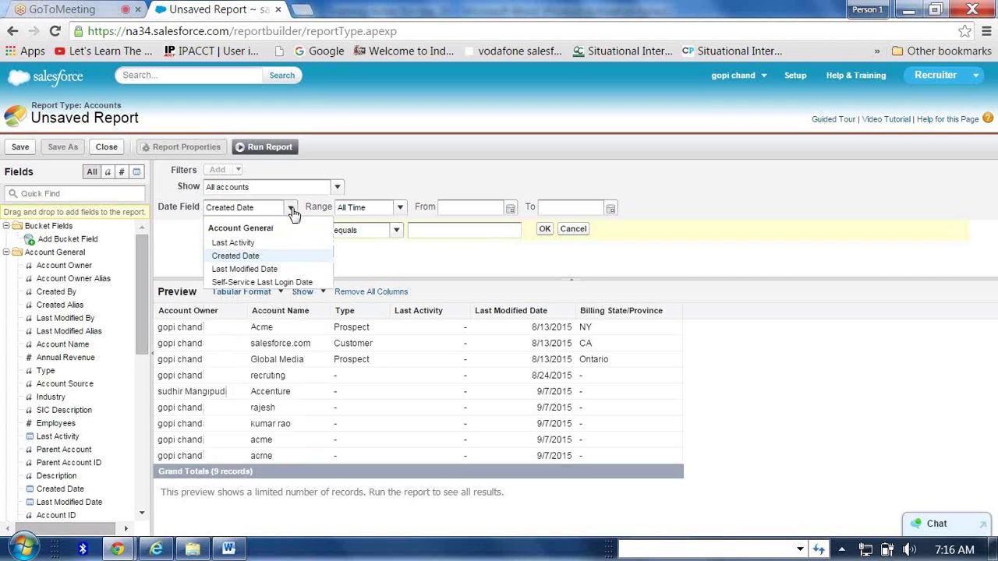
{"action": "left_click", "coordinate": [391, 268]}
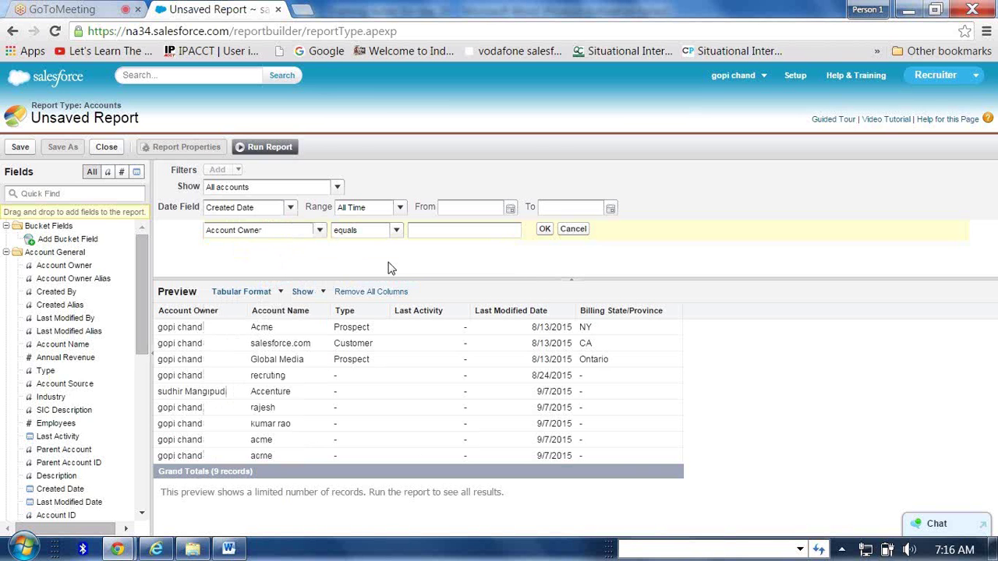
Step: Recheck the Word notes, browse the filter field list again, then leave for the home page
{"action": "key", "text": "alt+Tab"}
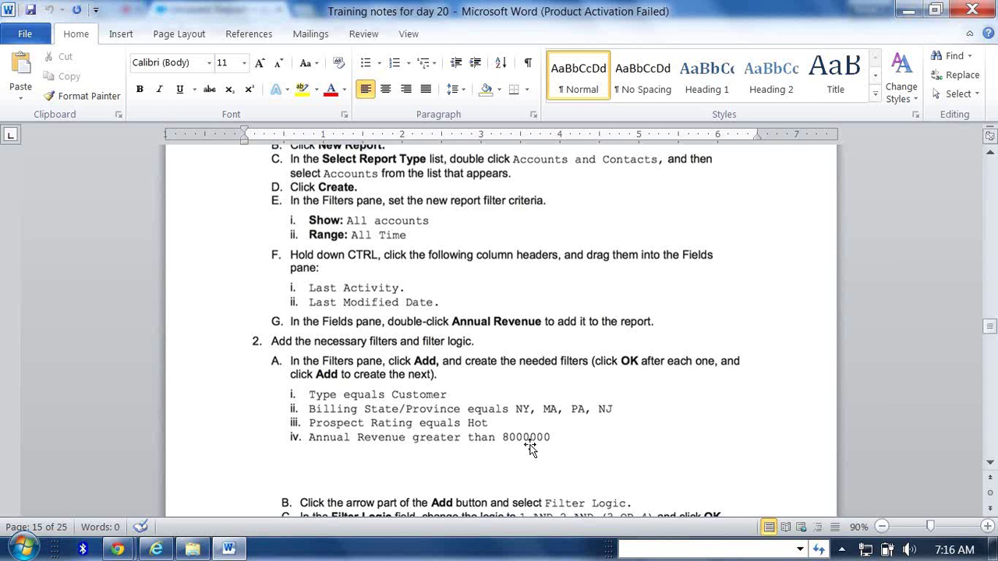
{"action": "key", "text": "alt+Tab"}
{"action": "left_click", "coordinate": [318, 231]}
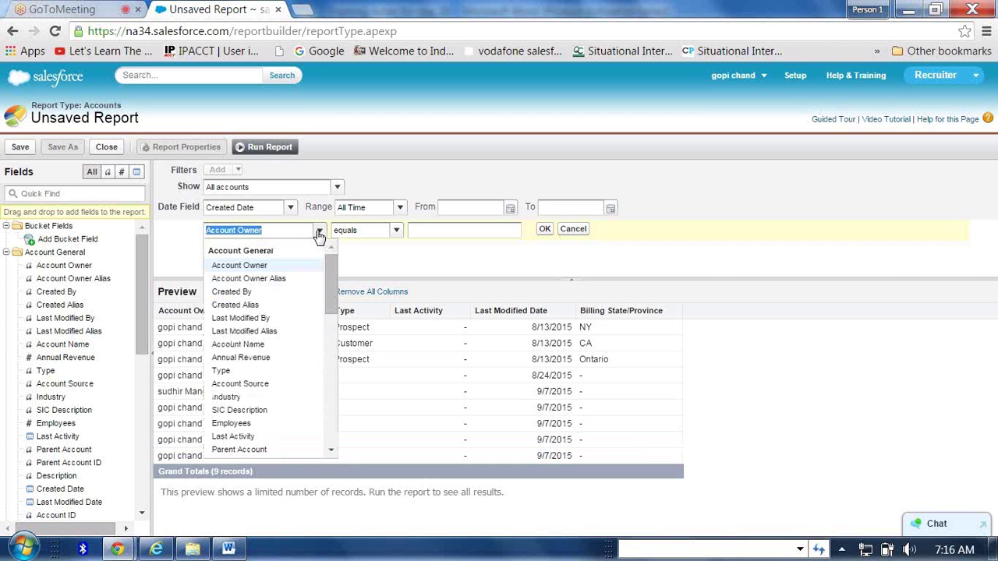
{"action": "left_click_drag", "start_coordinate": [332, 269], "coordinate": [325, 410]}
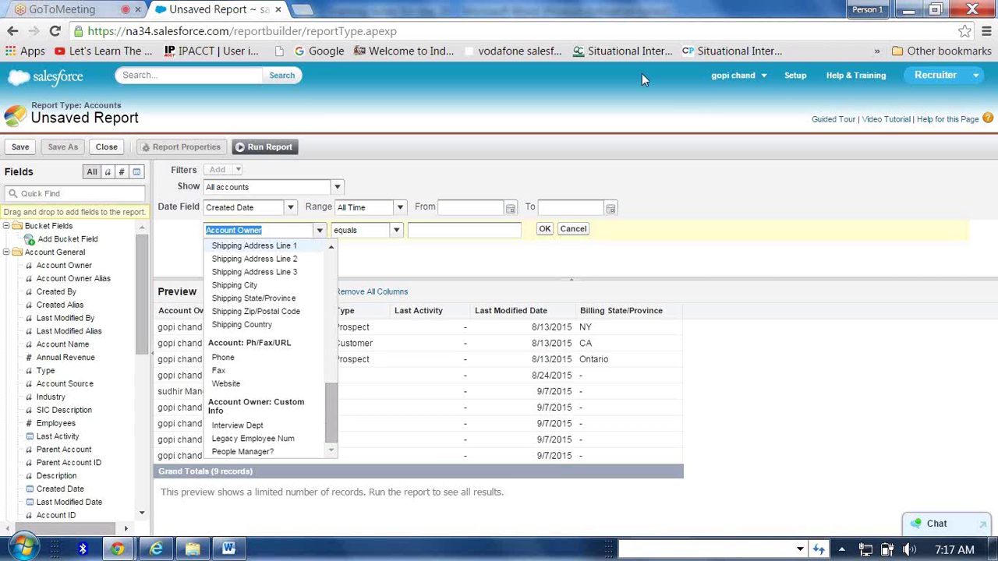
{"action": "left_click", "coordinate": [11, 81]}
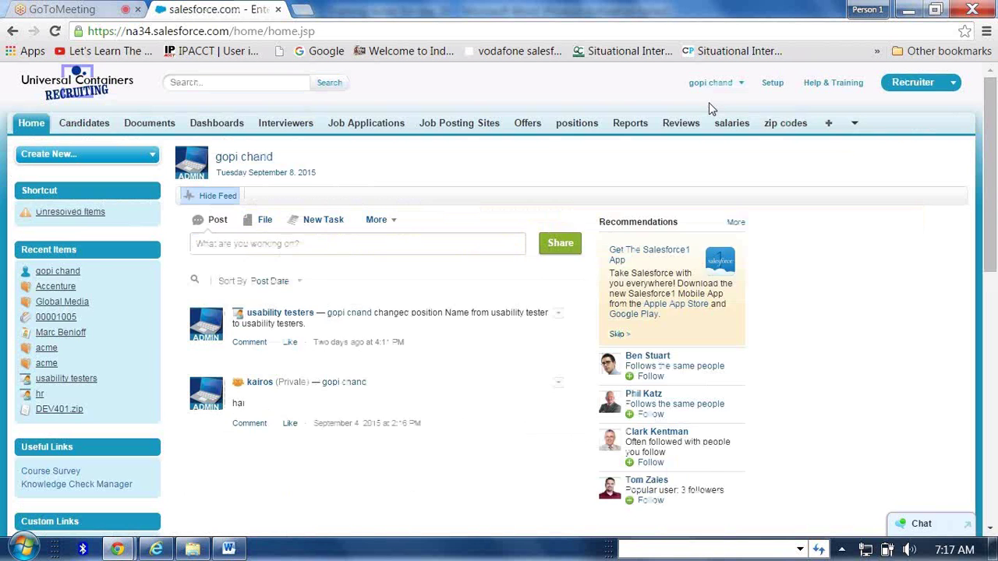
Step: Open the Accenture account record from All Tabs and open its page layout for editing
{"action": "left_click", "coordinate": [829, 124]}
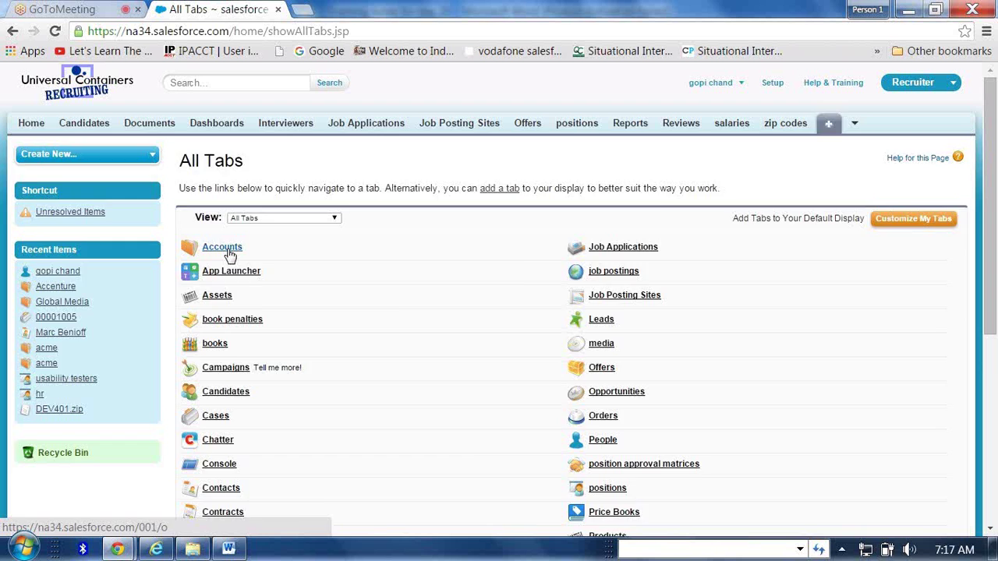
{"action": "left_click", "coordinate": [226, 248]}
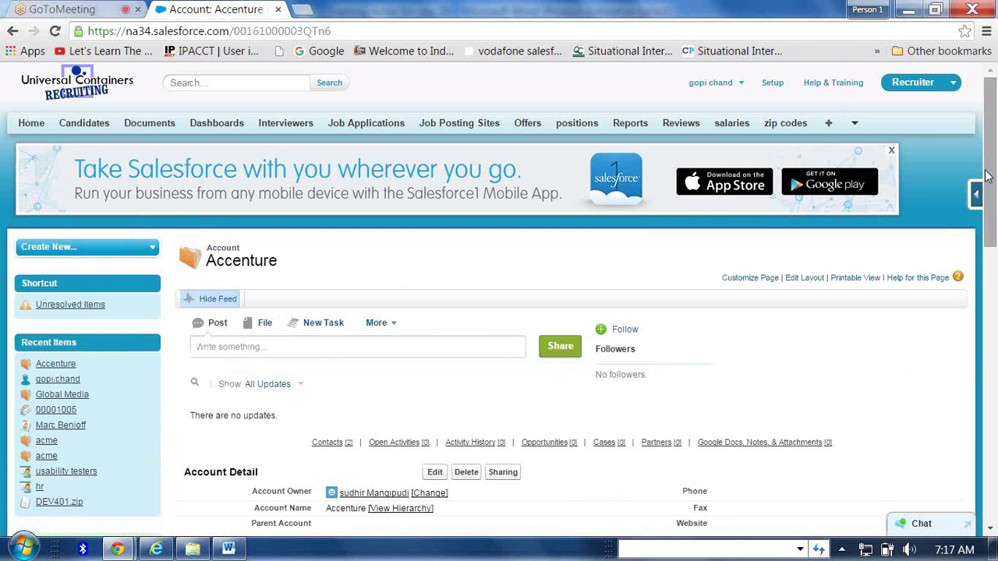
{"action": "left_click_drag", "start_coordinate": [986, 176], "coordinate": [986, 275]}
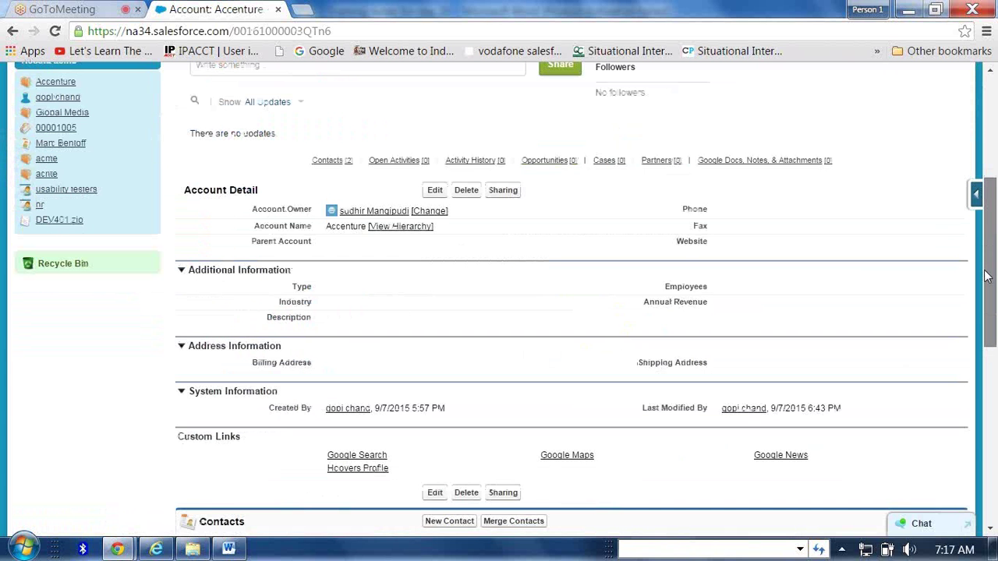
{"action": "left_click_drag", "start_coordinate": [986, 275], "coordinate": [986, 348]}
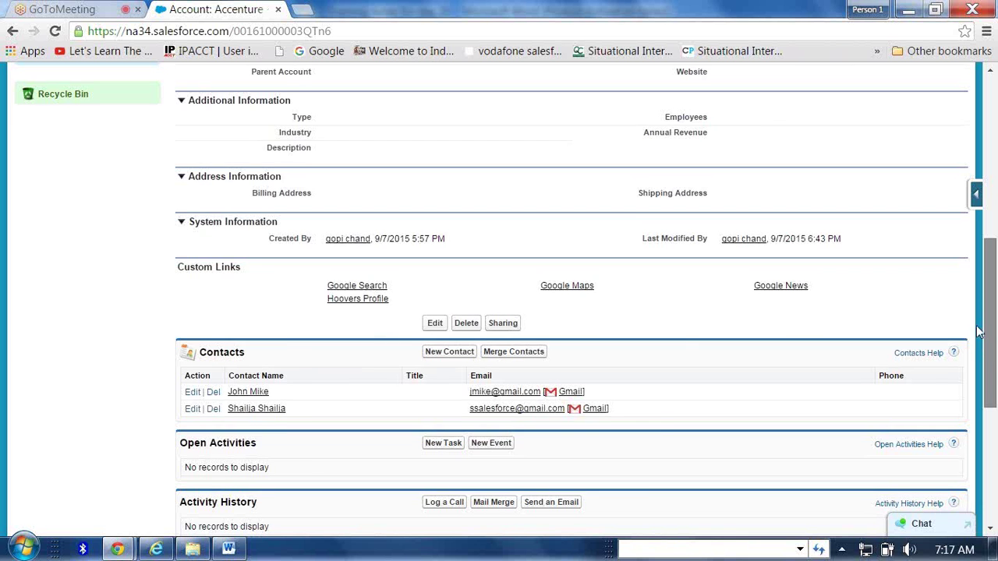
{"action": "left_click_drag", "start_coordinate": [984, 349], "coordinate": [966, 225]}
{"action": "left_click", "coordinate": [976, 194]}
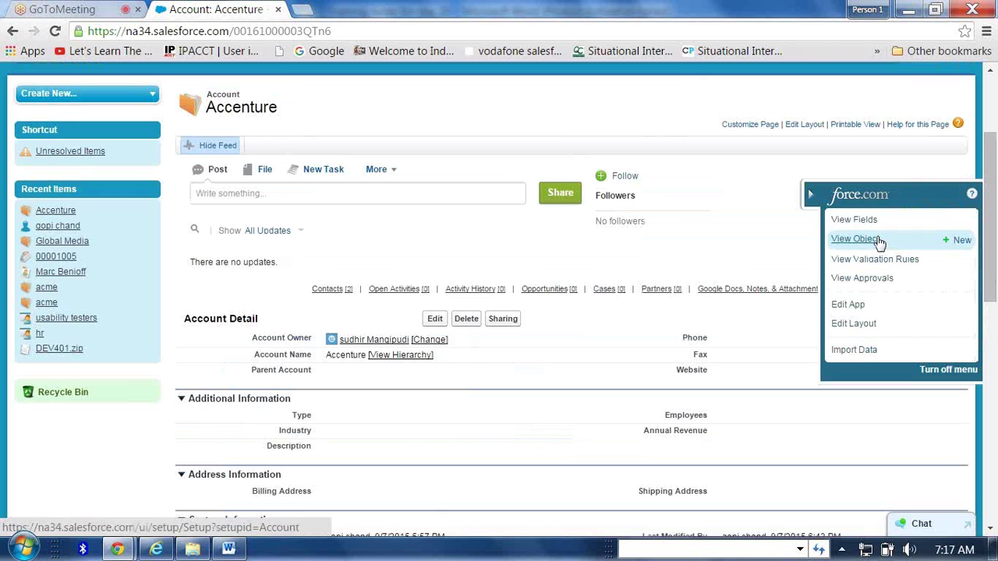
{"action": "left_click", "coordinate": [854, 326]}
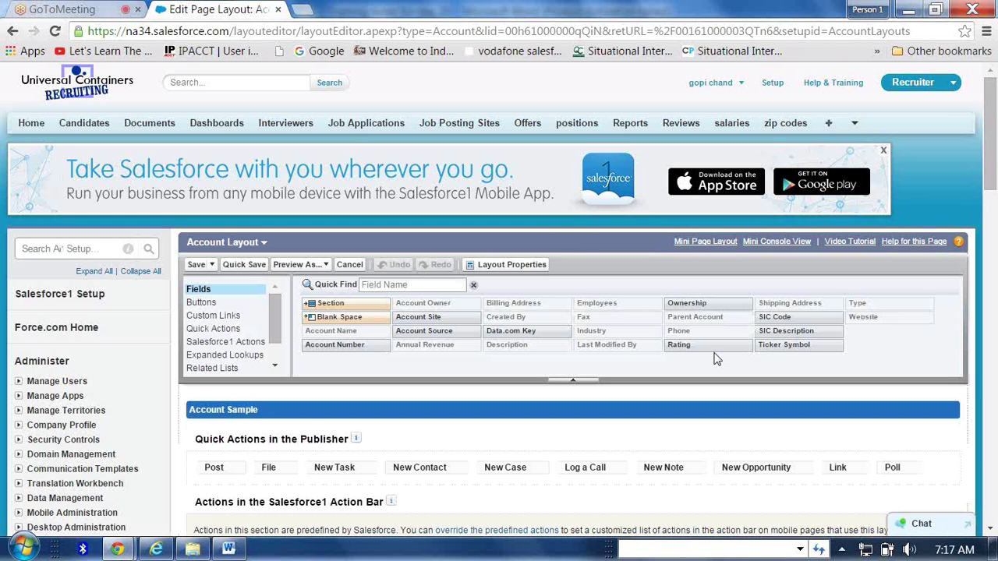
Step: Place the Rating field in the Additional Information section of the Account Layout and save
{"action": "left_click_drag", "start_coordinate": [711, 347], "coordinate": [684, 505]}
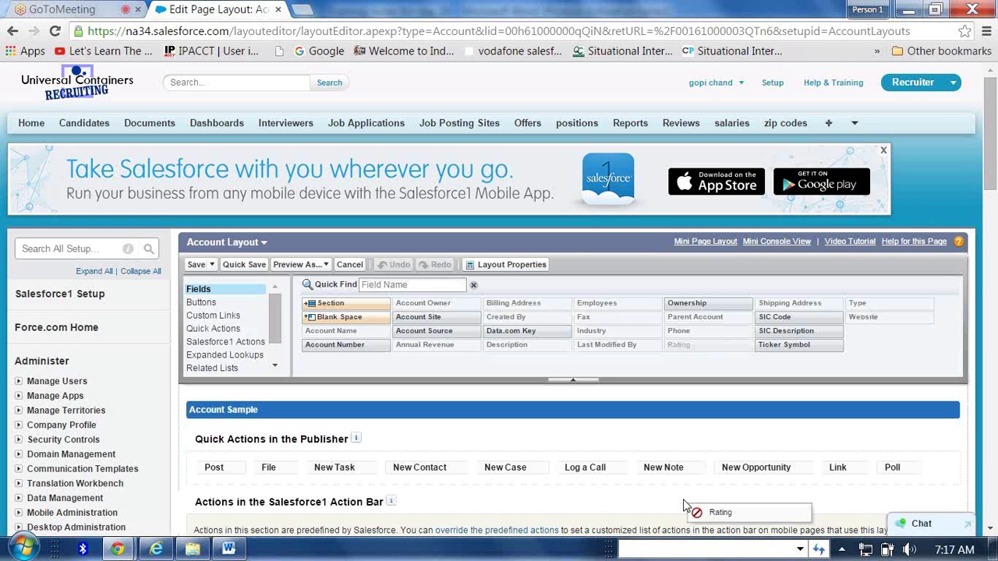
{"action": "left_click_drag", "start_coordinate": [684, 505], "coordinate": [671, 449]}
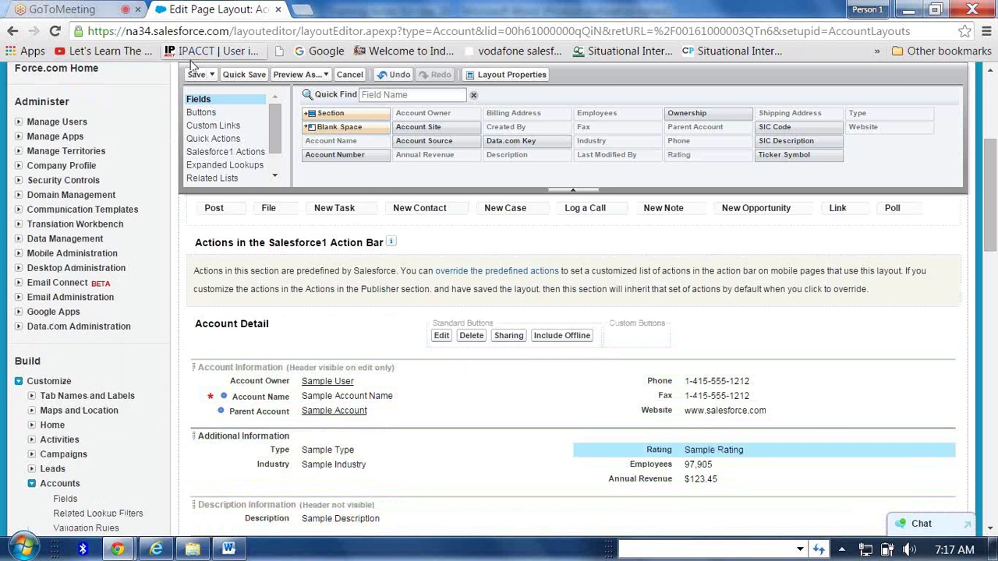
{"action": "left_click", "coordinate": [195, 75]}
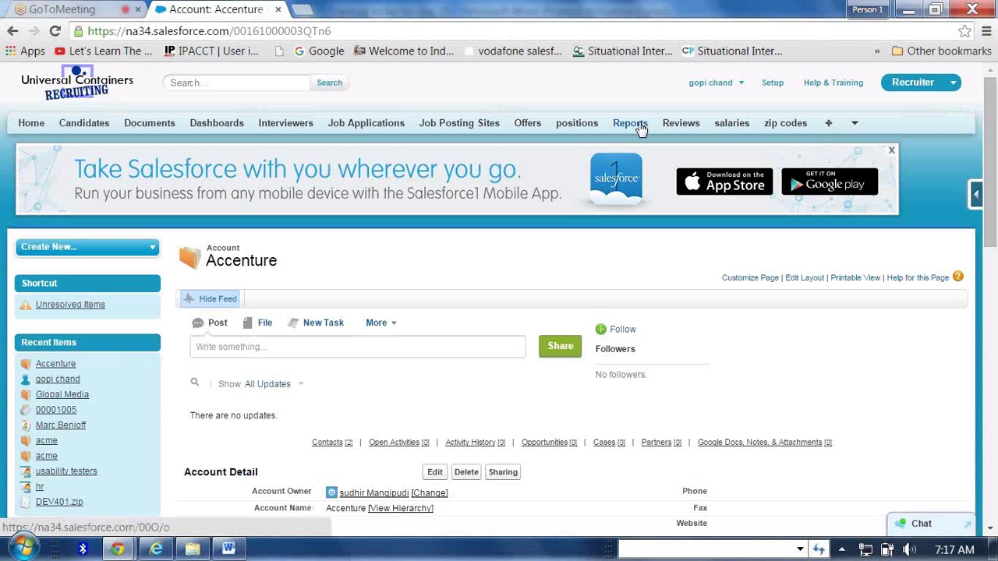
Step: From the Reports tab, start a new report and choose Accounts under Accounts & Contacts
{"action": "left_click", "coordinate": [641, 129]}
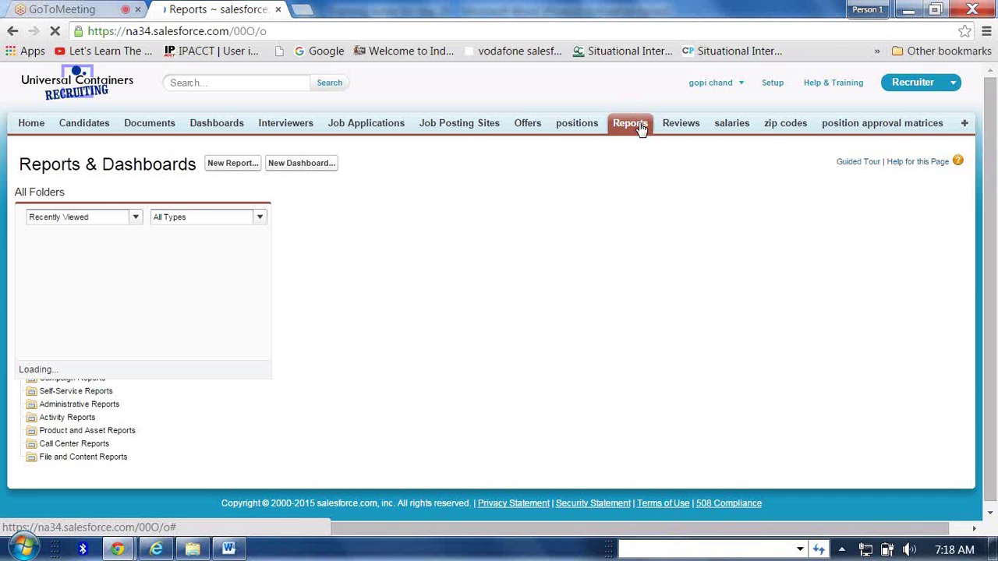
{"action": "left_click", "coordinate": [233, 165]}
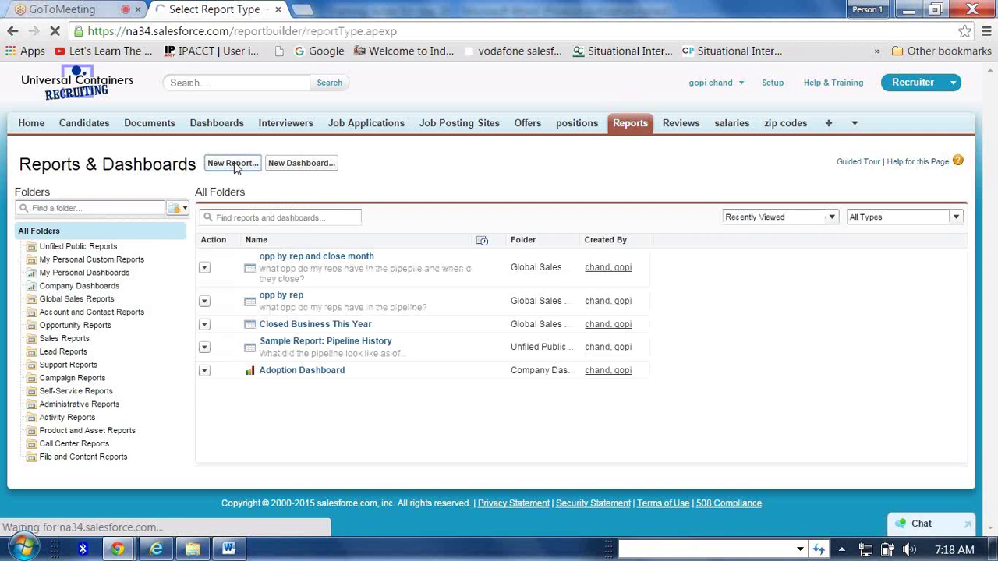
{"action": "left_click", "coordinate": [185, 283]}
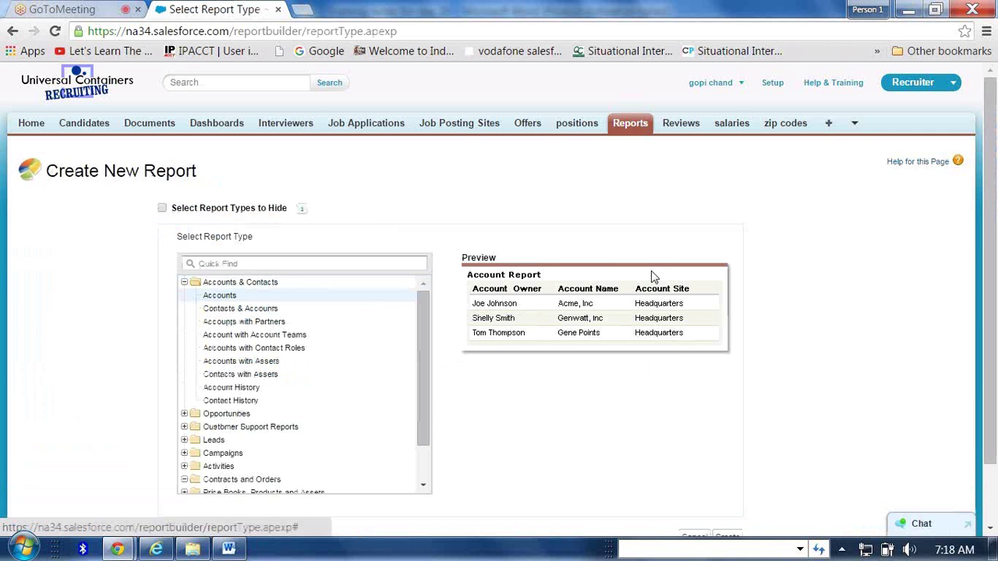
{"action": "scroll", "coordinate": [980, 308], "scroll_direction": "down", "scroll_amount": 2}
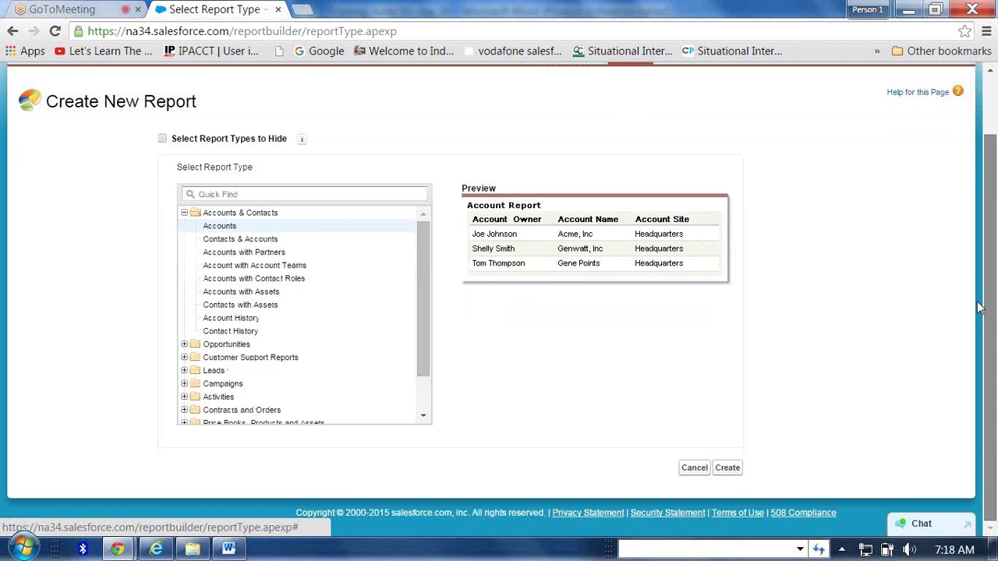
{"action": "left_click", "coordinate": [727, 468]}
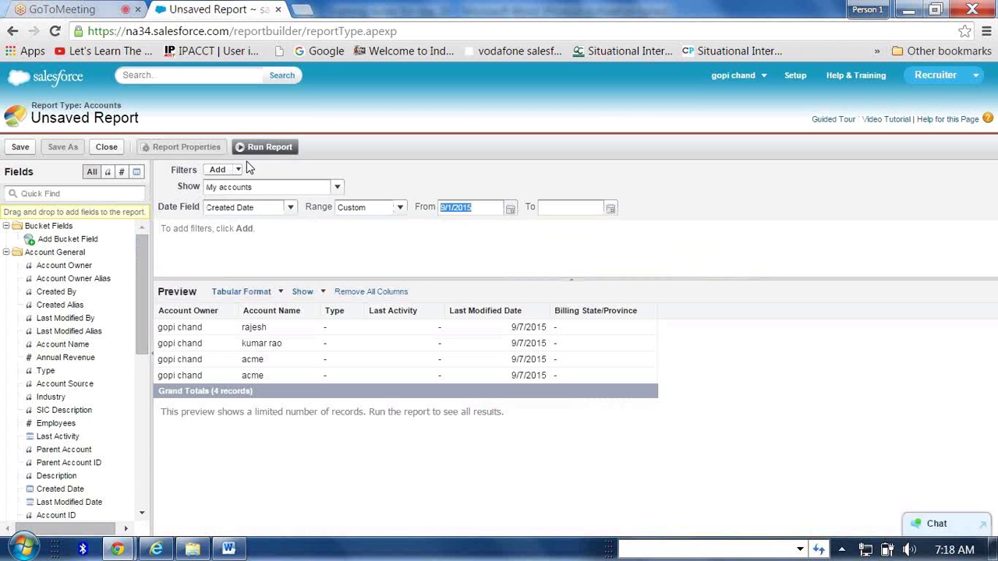
Step: Add a blank Account Owner field filter and set Show to All accounts
{"action": "left_click", "coordinate": [238, 170]}
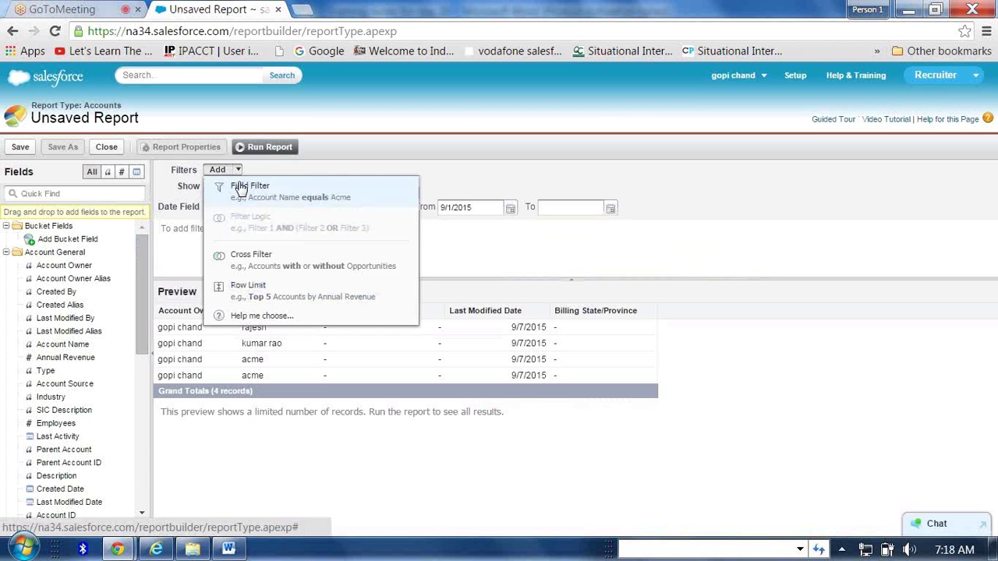
{"action": "left_click", "coordinate": [241, 190]}
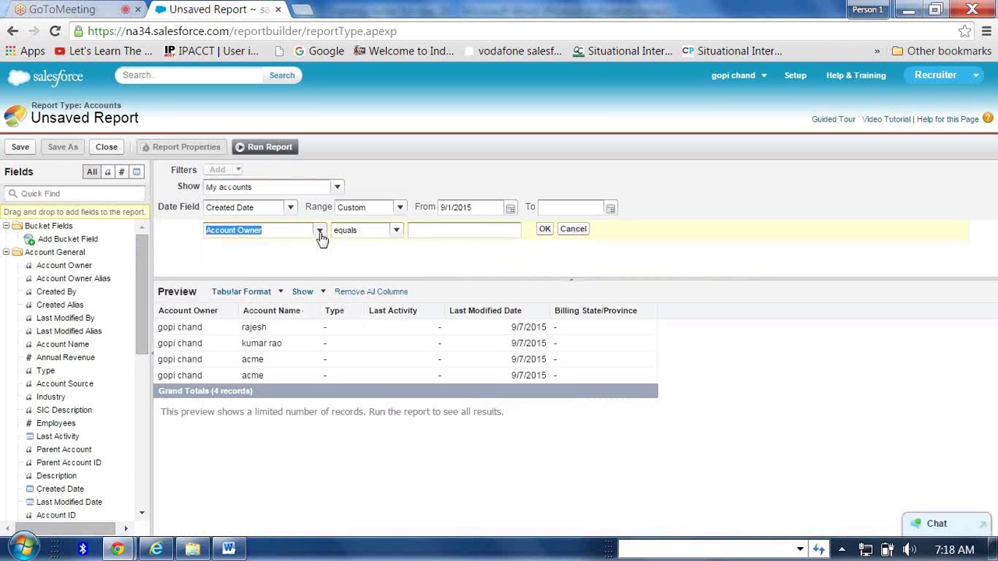
{"action": "left_click", "coordinate": [319, 230]}
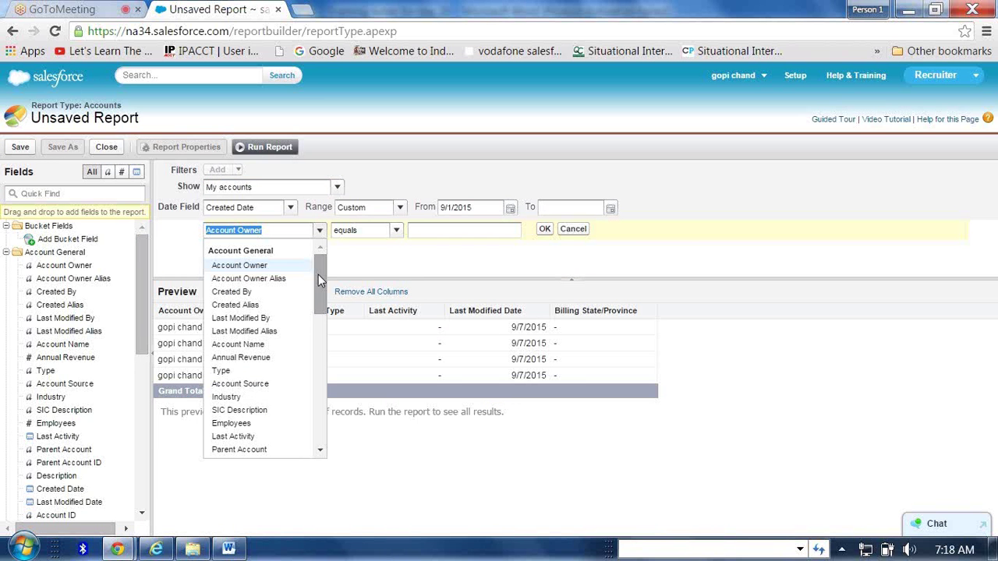
{"action": "mouse_move", "coordinate": [318, 274]}
{"action": "left_mouse_down"}
{"action": "mouse_move", "coordinate": [320, 399]}
{"action": "mouse_move", "coordinate": [313, 275]}
{"action": "left_mouse_up"}
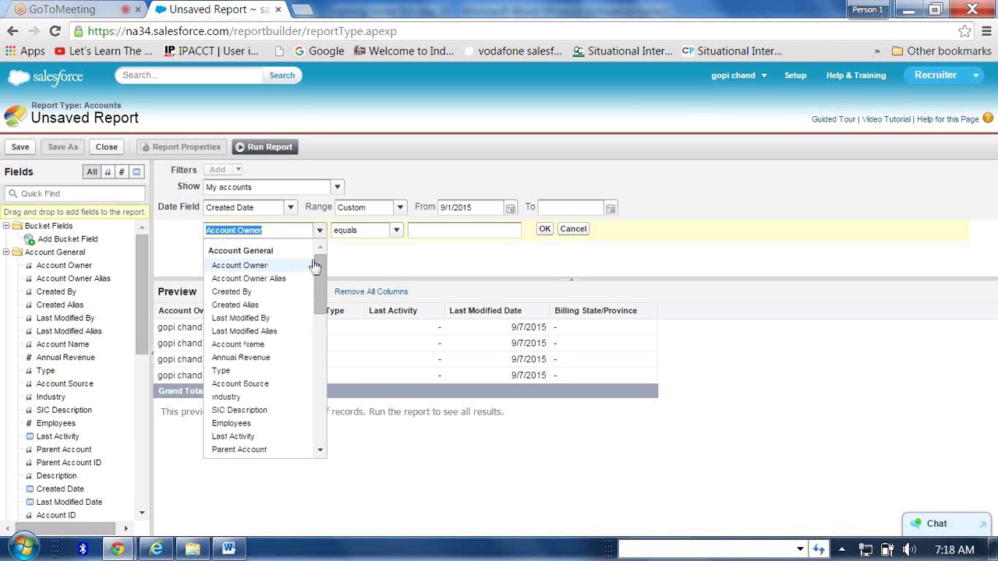
{"action": "left_click", "coordinate": [336, 188]}
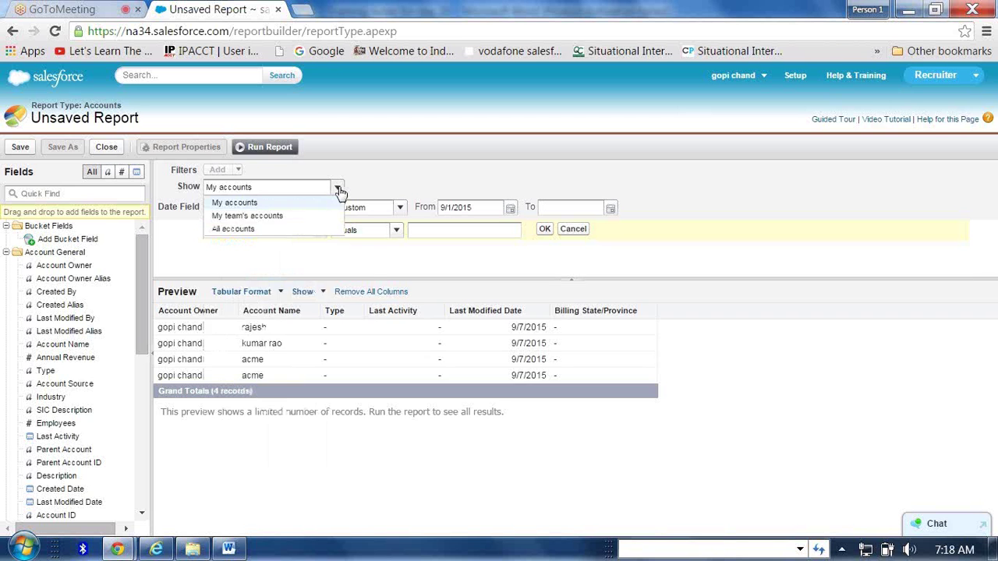
{"action": "left_click", "coordinate": [234, 228]}
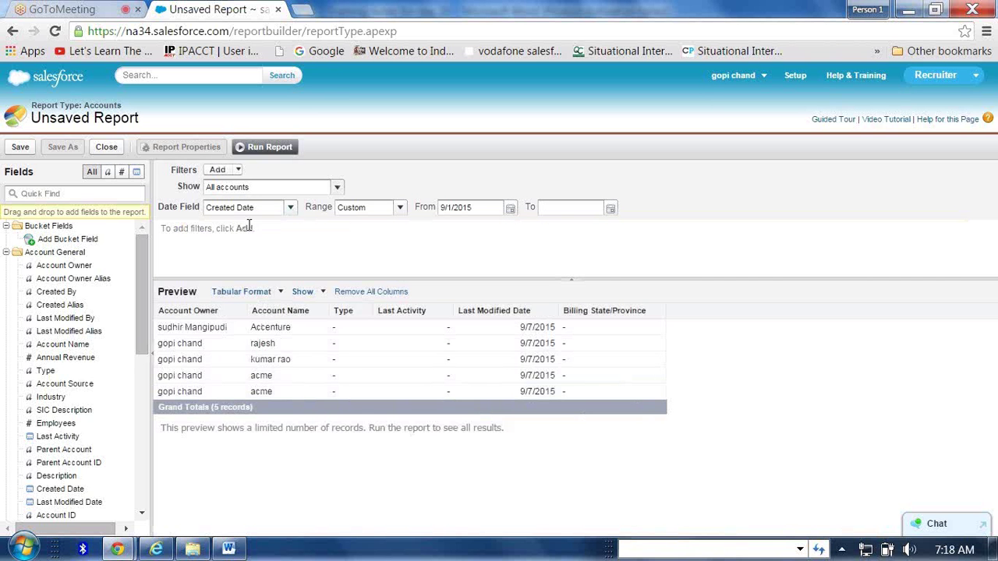
Step: Add another field filter row and browse the field list, closing it without choosing a field
{"action": "left_click", "coordinate": [238, 170]}
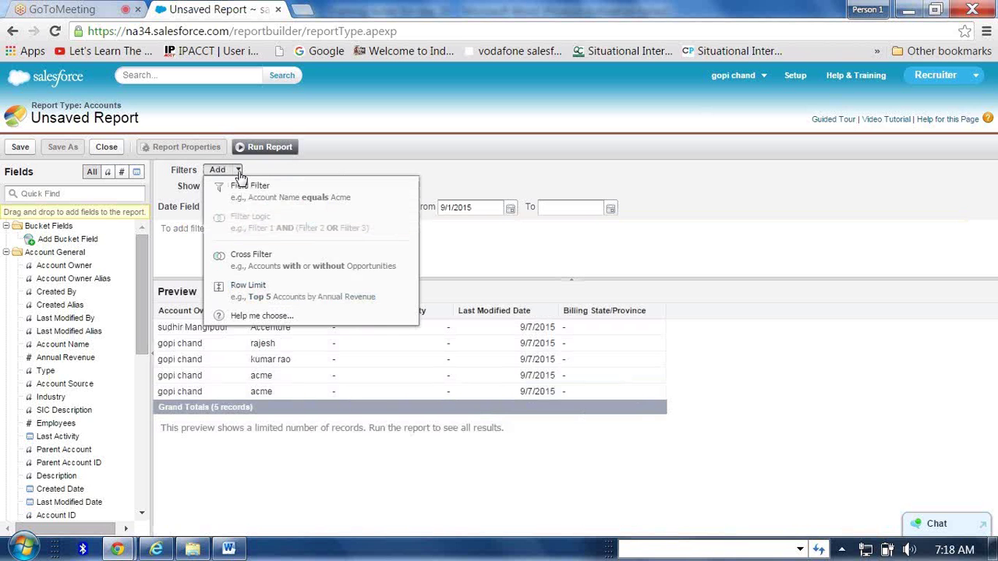
{"action": "left_click", "coordinate": [251, 195]}
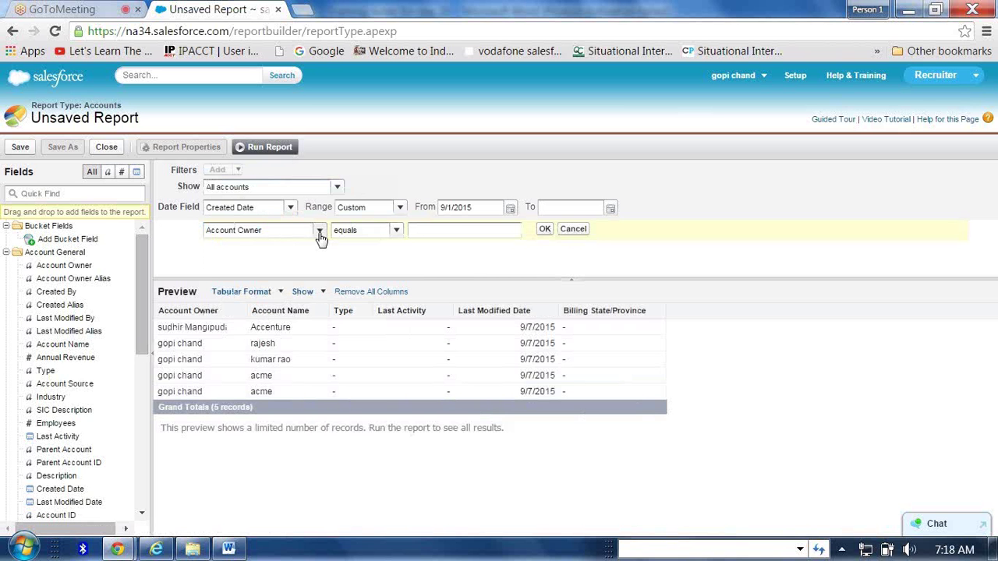
{"action": "left_click", "coordinate": [320, 232]}
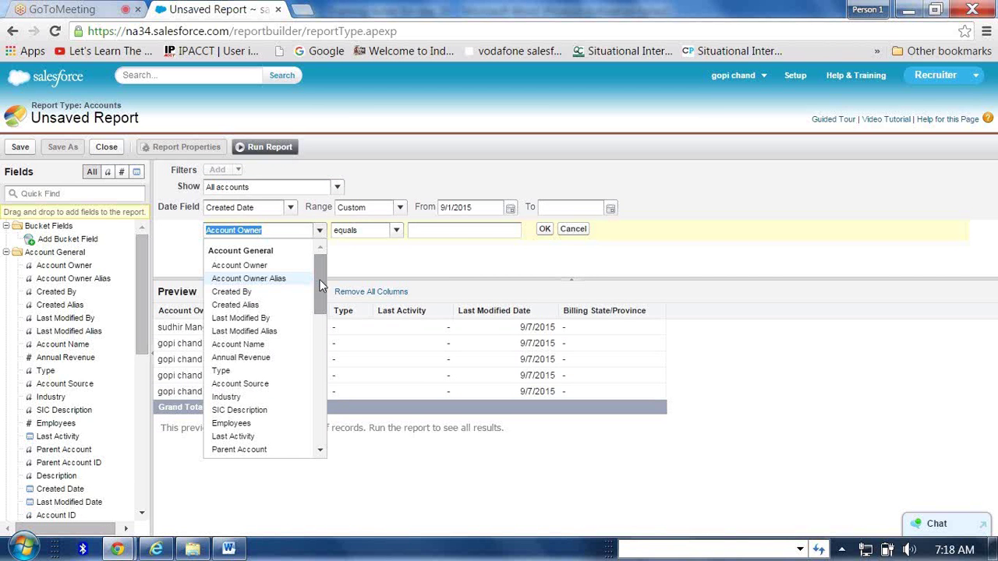
{"action": "left_click_drag", "start_coordinate": [324, 287], "coordinate": [323, 260]}
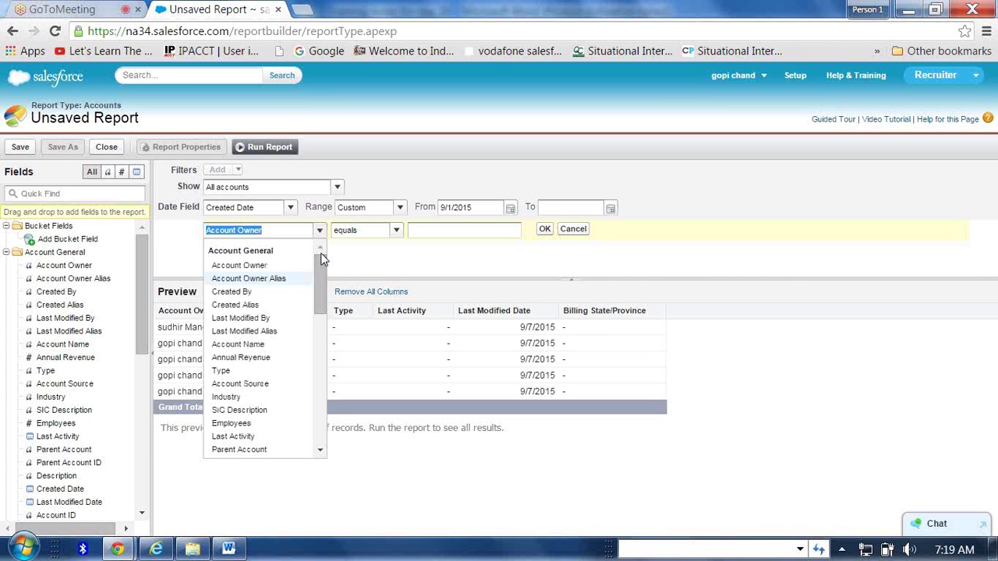
{"action": "left_click", "coordinate": [63, 194]}
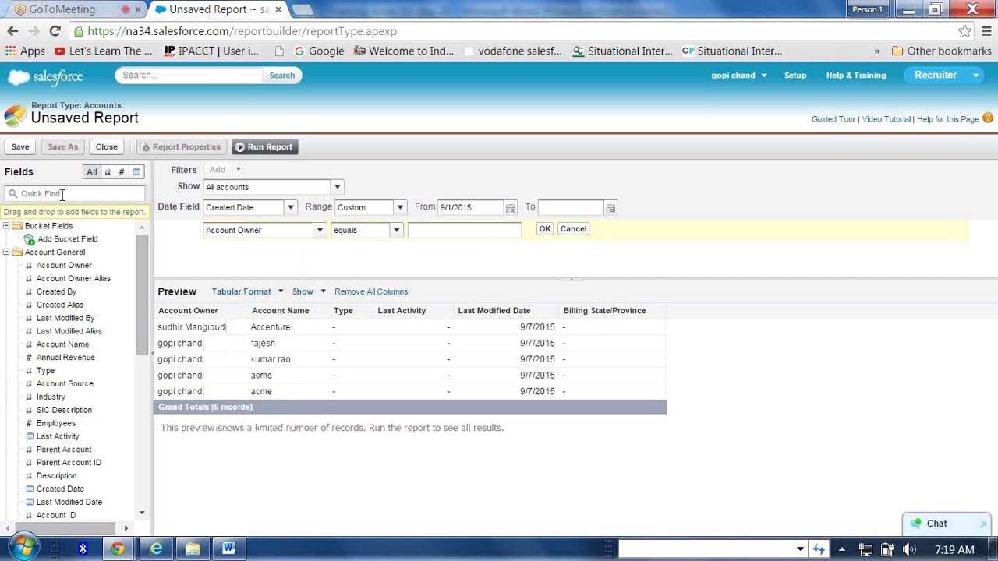
Step: Search the Fields pane for 'rro' and 'ra', then leave for the Reports & Dashboards page
{"action": "left_click", "coordinate": [48, 192]}
{"action": "type", "text": "r"}
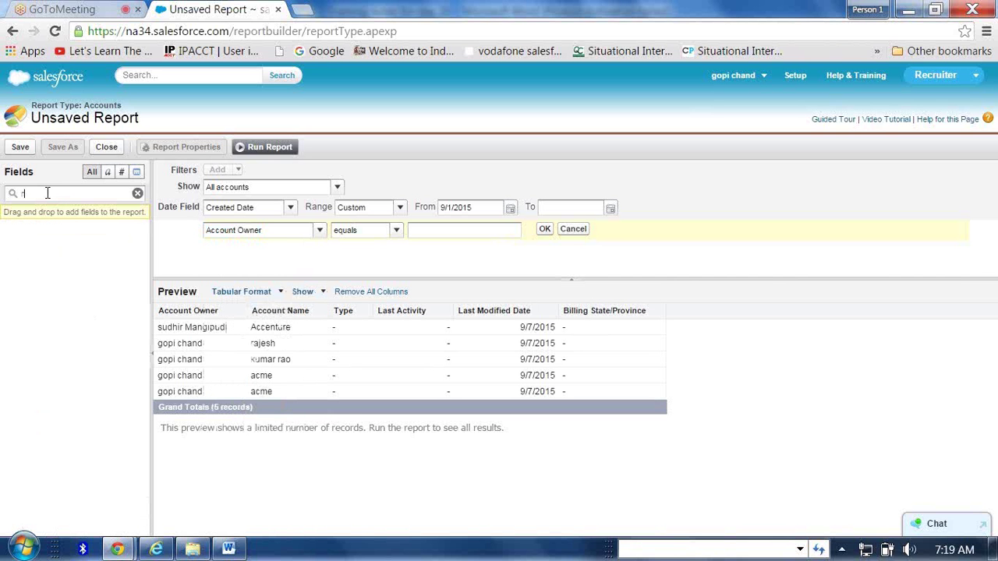
{"action": "type", "text": "ro"}
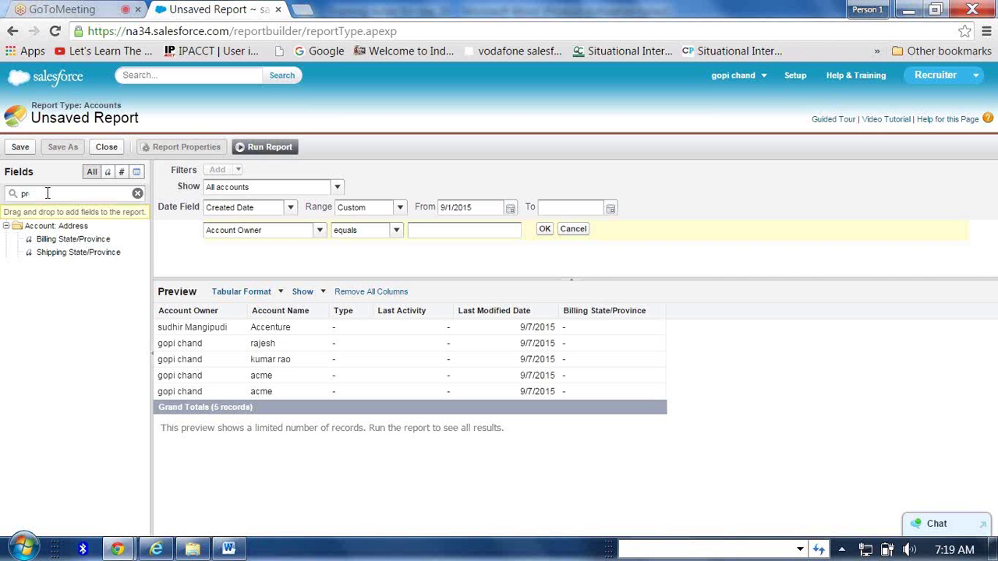
{"action": "key", "text": "BackSpace"}
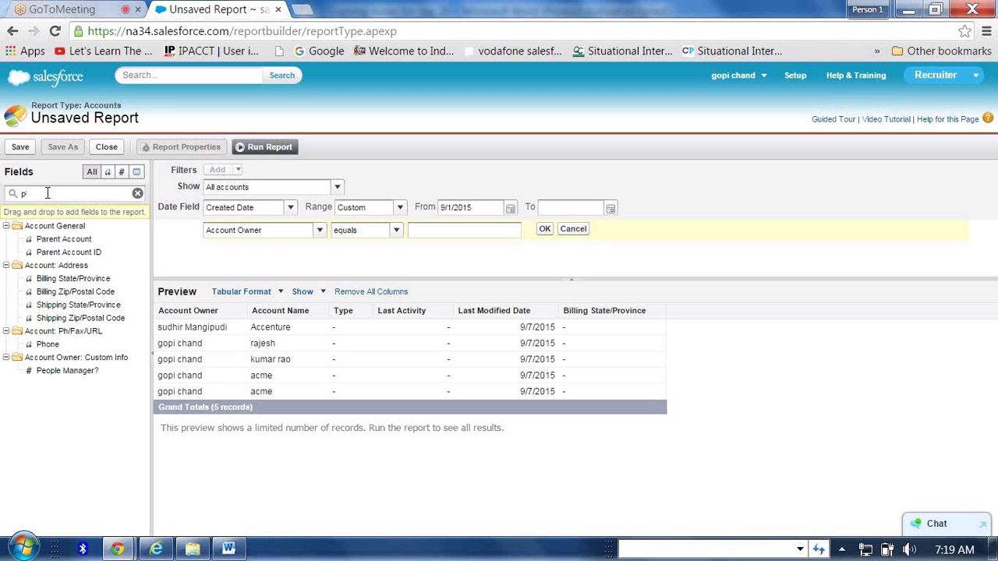
{"action": "key", "text": "BackSpace"}
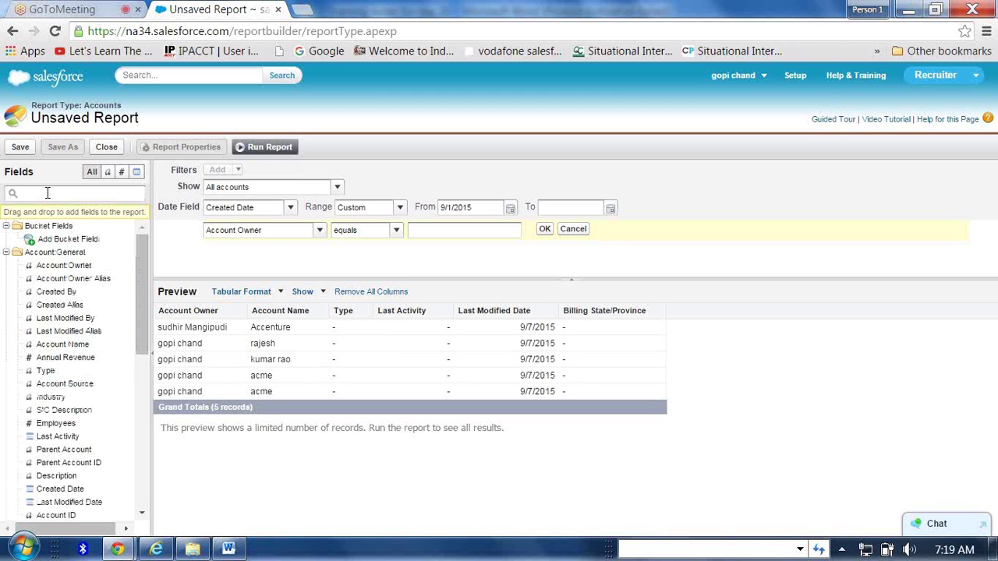
{"action": "type", "text": "ra"}
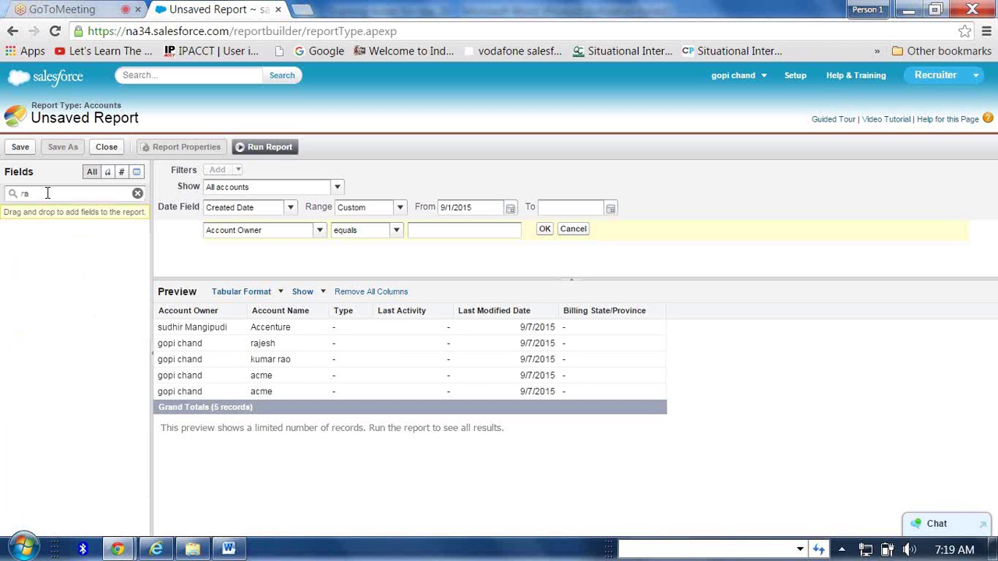
{"action": "key", "text": "BackSpace"}
{"action": "key", "text": "BackSpace"}
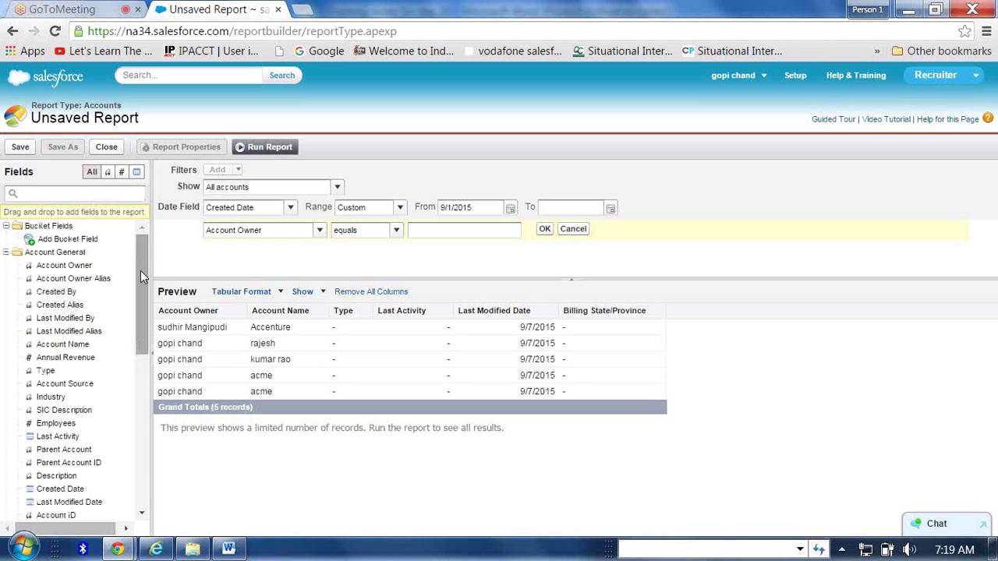
{"action": "left_click_drag", "start_coordinate": [141, 270], "coordinate": [149, 450]}
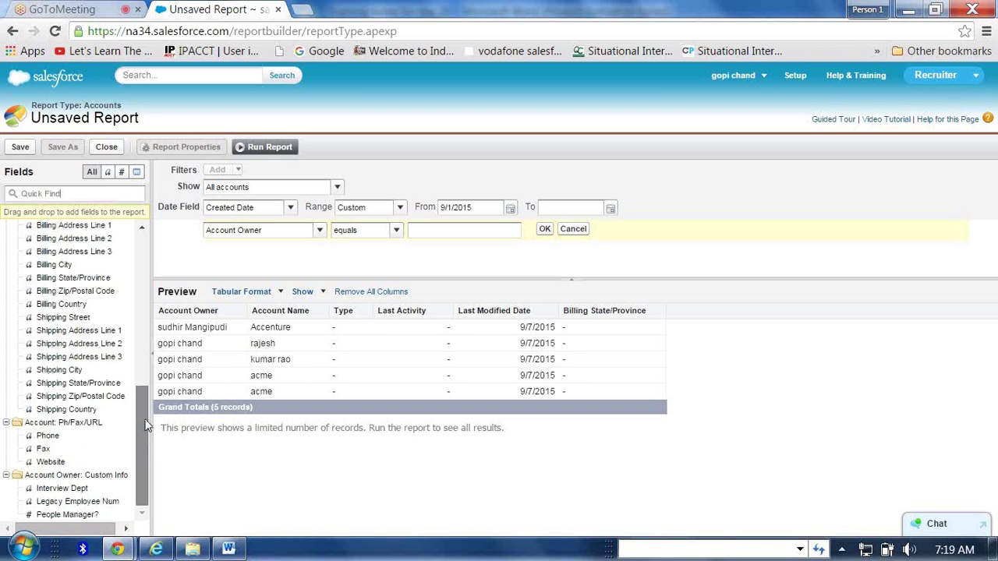
{"action": "left_click_drag", "start_coordinate": [146, 426], "coordinate": [163, 328]}
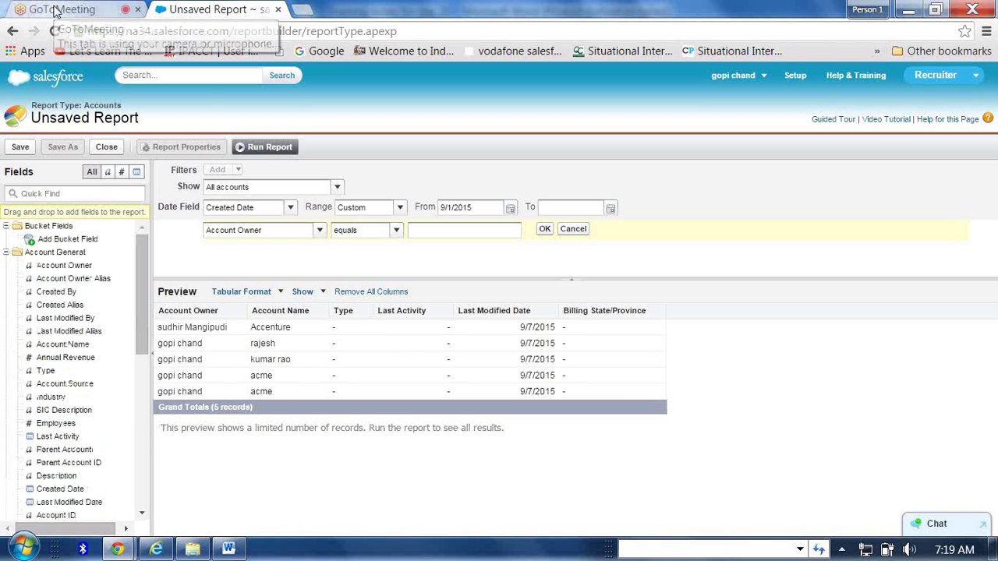
{"action": "left_click", "coordinate": [38, 75]}
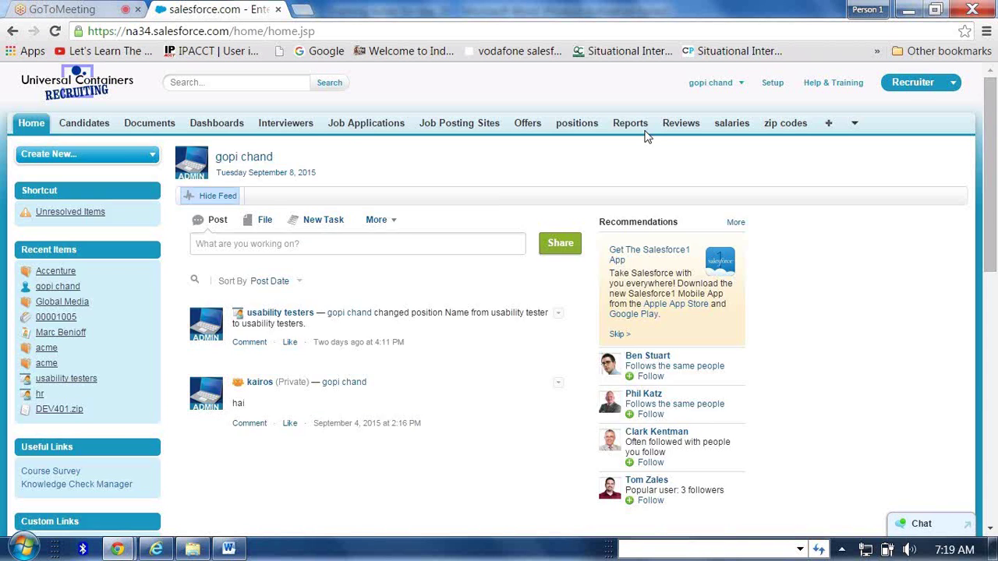
{"action": "left_click", "coordinate": [632, 124]}
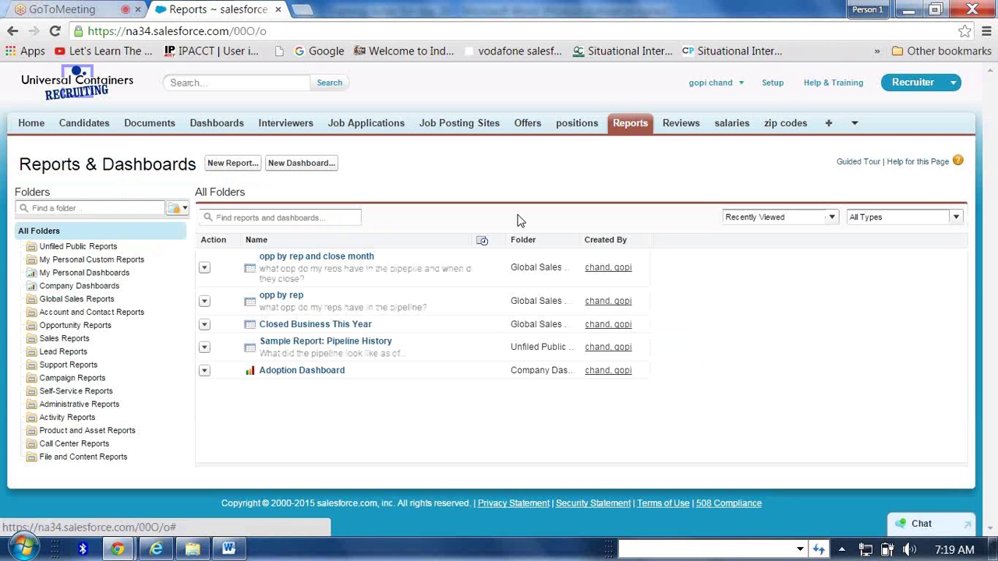
Step: Scroll the Word training notes to the filter logic and Northeast Target Accounts save steps
{"action": "left_click", "coordinate": [229, 550]}
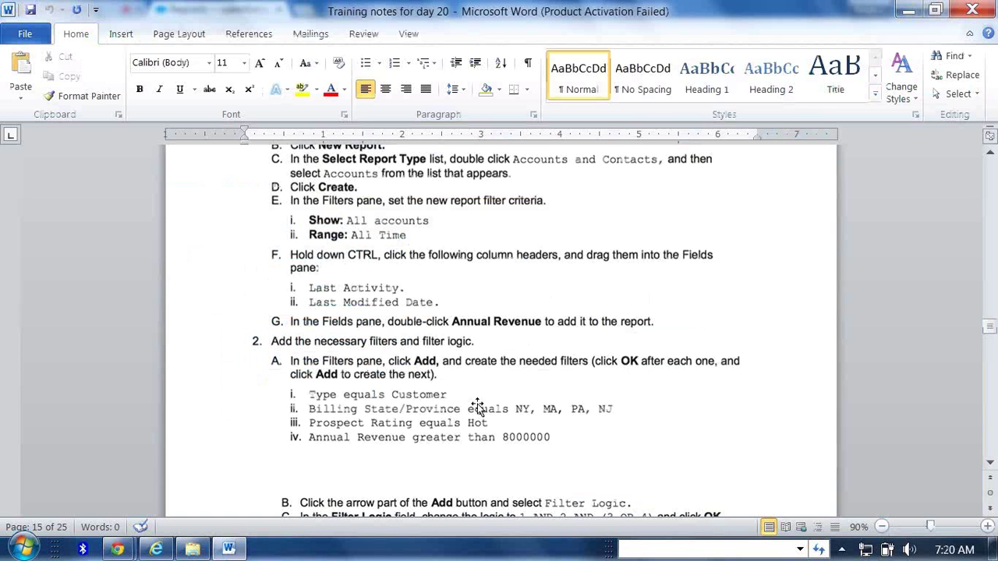
{"action": "left_click", "coordinate": [990, 463]}
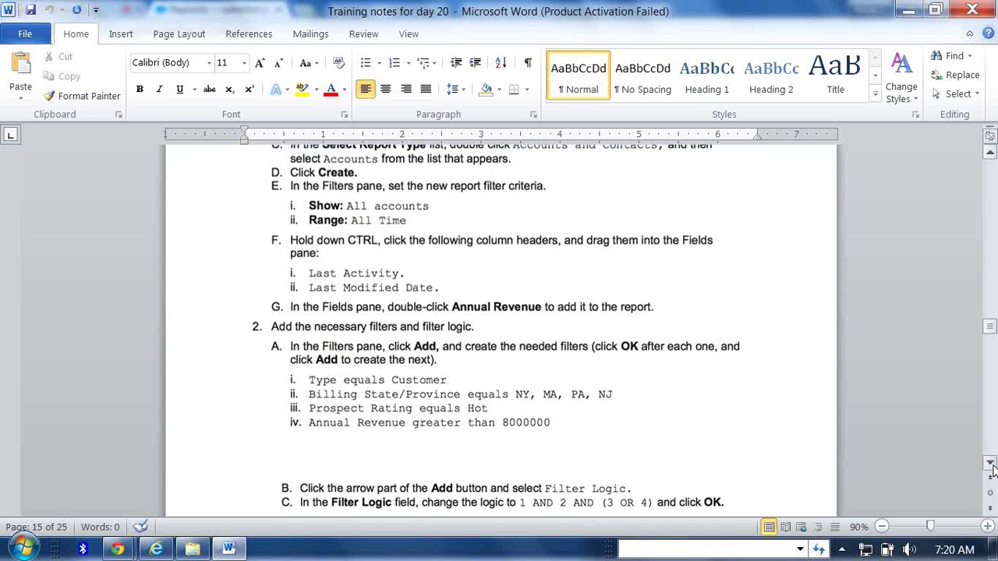
{"action": "left_click", "coordinate": [990, 463]}
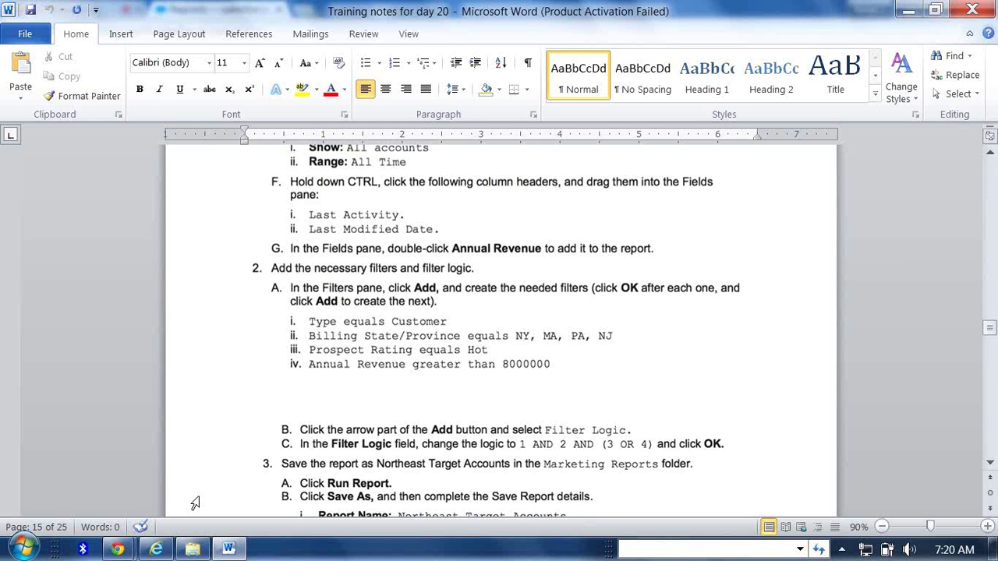
{"action": "mouse_move", "coordinate": [110, 553]}
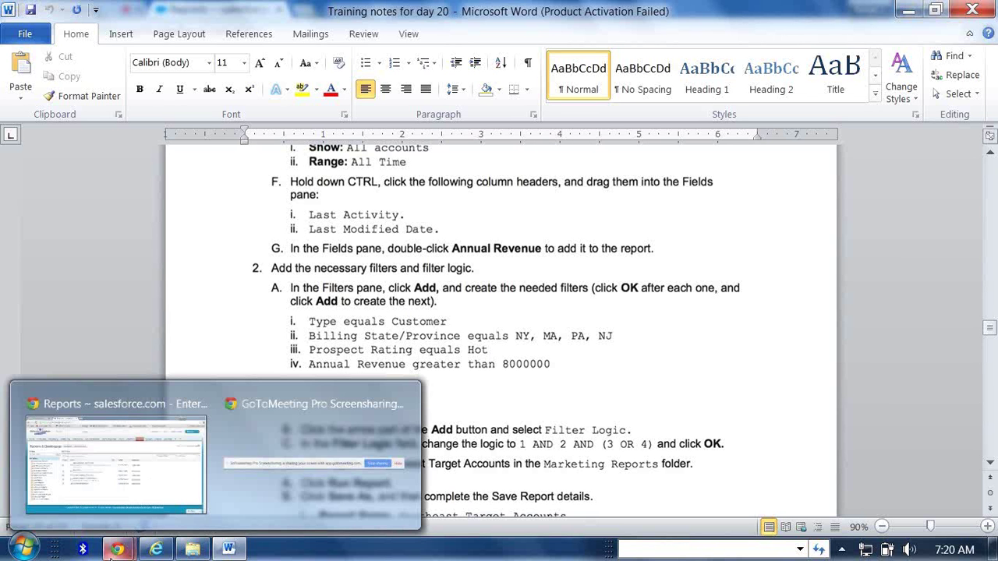
Step: Log out of Salesforce and sign back in using the saved login
{"action": "left_click", "coordinate": [115, 459]}
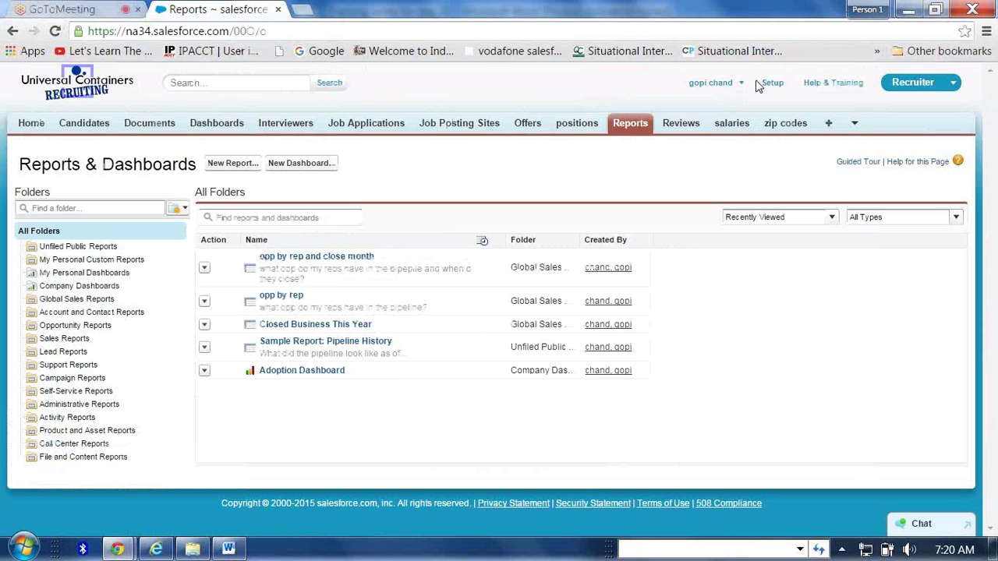
{"action": "left_click", "coordinate": [742, 83]}
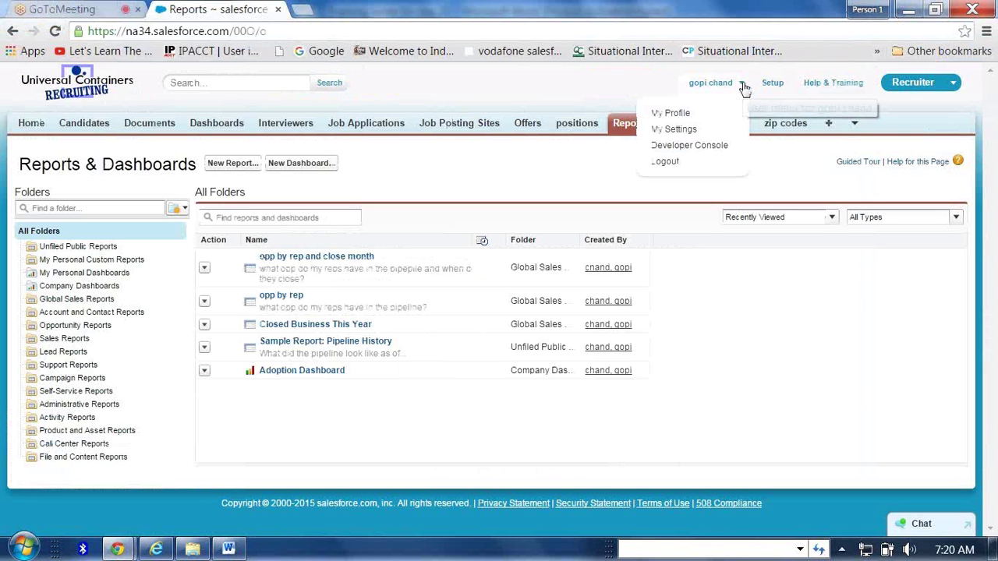
{"action": "left_click", "coordinate": [665, 162]}
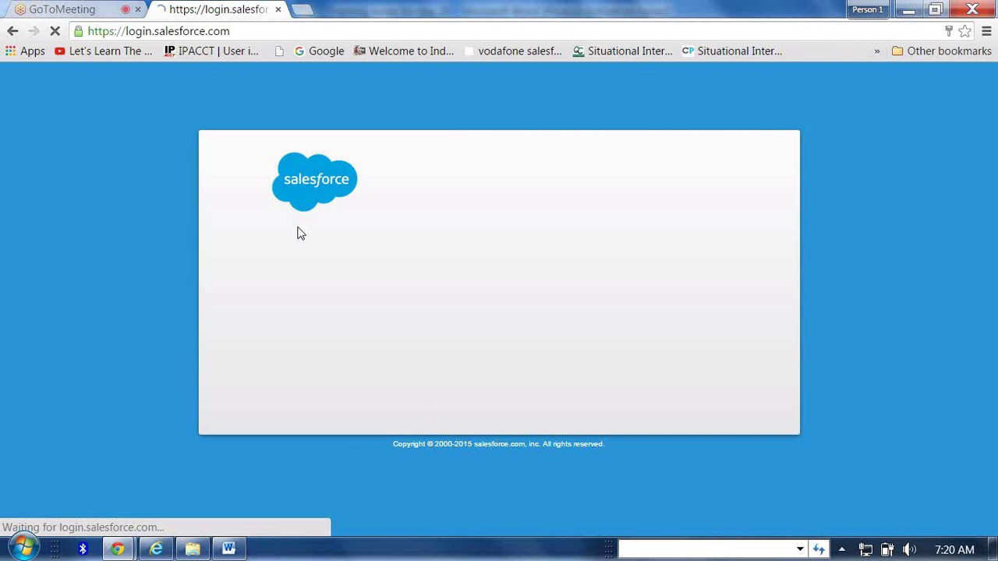
{"action": "left_click", "coordinate": [365, 244]}
{"action": "left_click", "coordinate": [343, 271]}
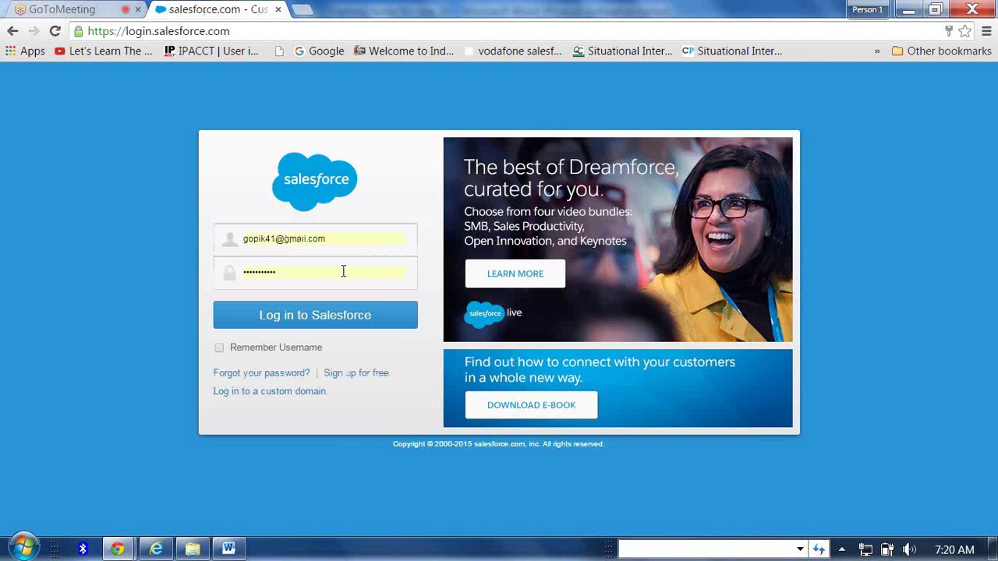
{"action": "left_click", "coordinate": [340, 318]}
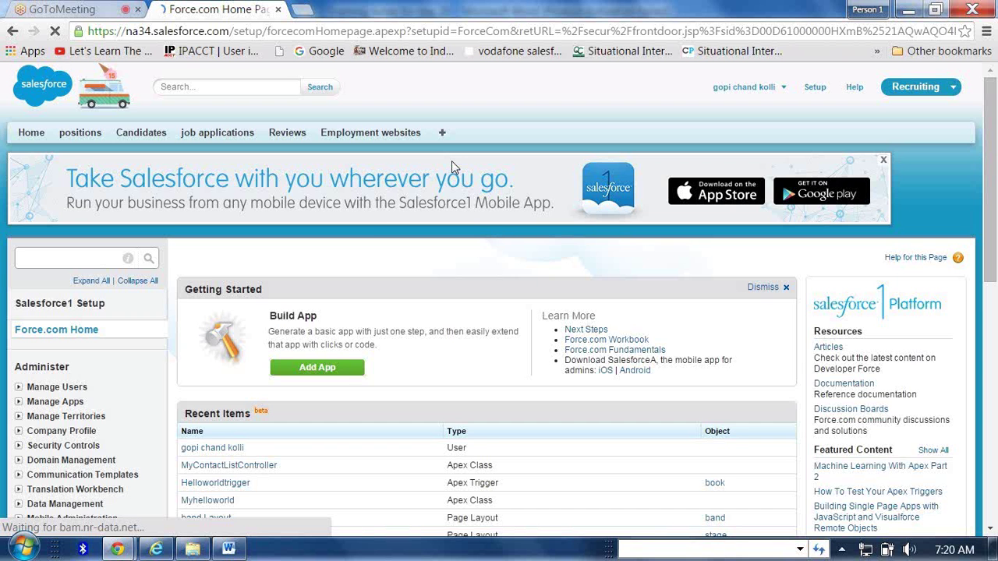
Step: From All Tabs, go to Reports and create a new report of the Accounts type
{"action": "left_click", "coordinate": [442, 133]}
{"action": "scroll", "coordinate": [355, 368], "scroll_direction": "down", "scroll_amount": 3}
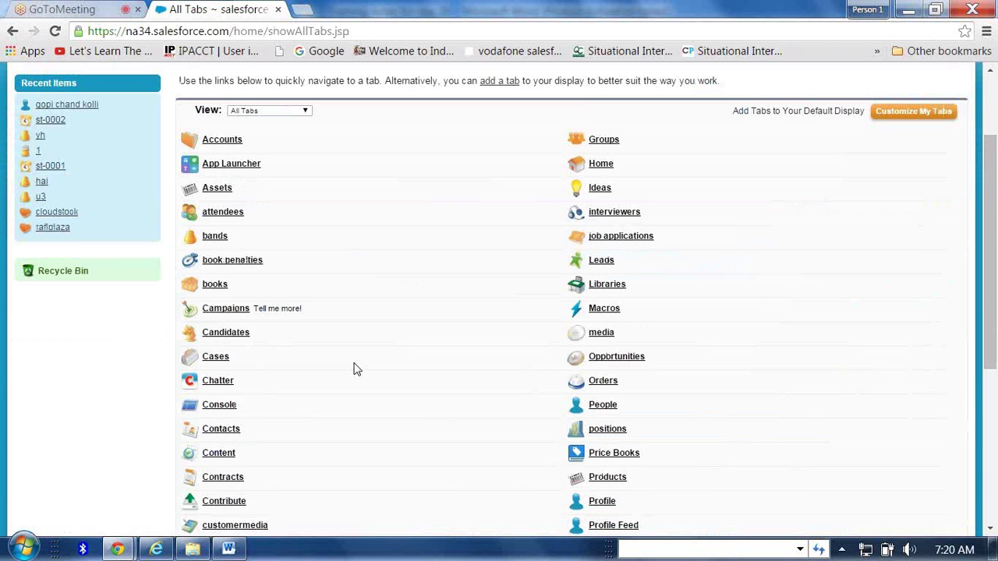
{"action": "scroll", "coordinate": [354, 368], "scroll_direction": "down", "scroll_amount": 2}
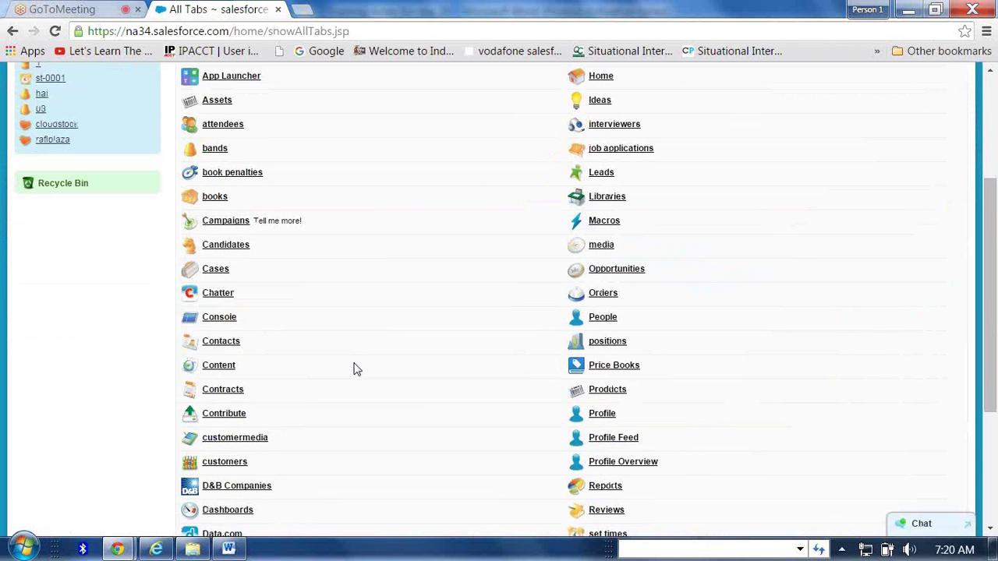
{"action": "left_click", "coordinate": [601, 486]}
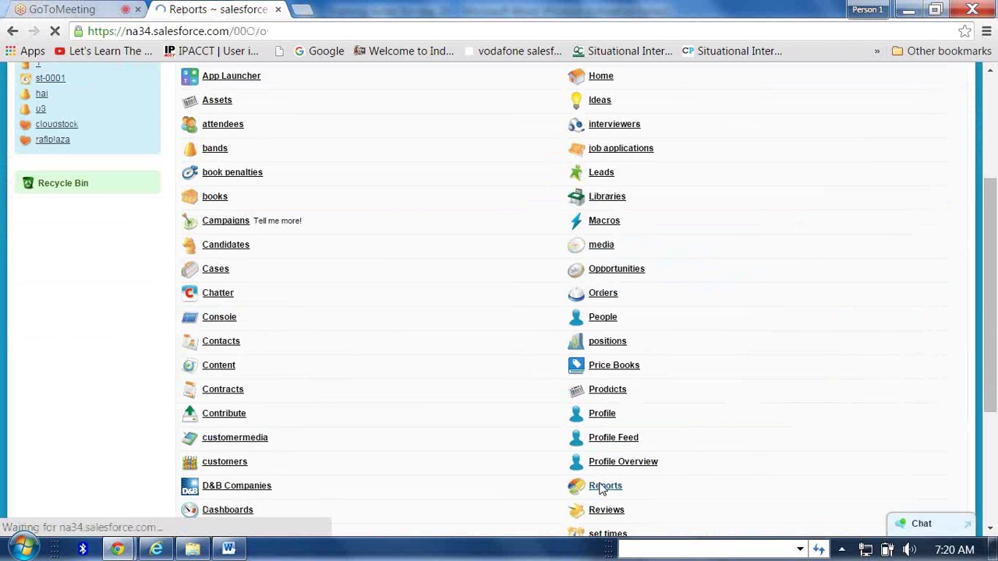
{"action": "left_click", "coordinate": [240, 183]}
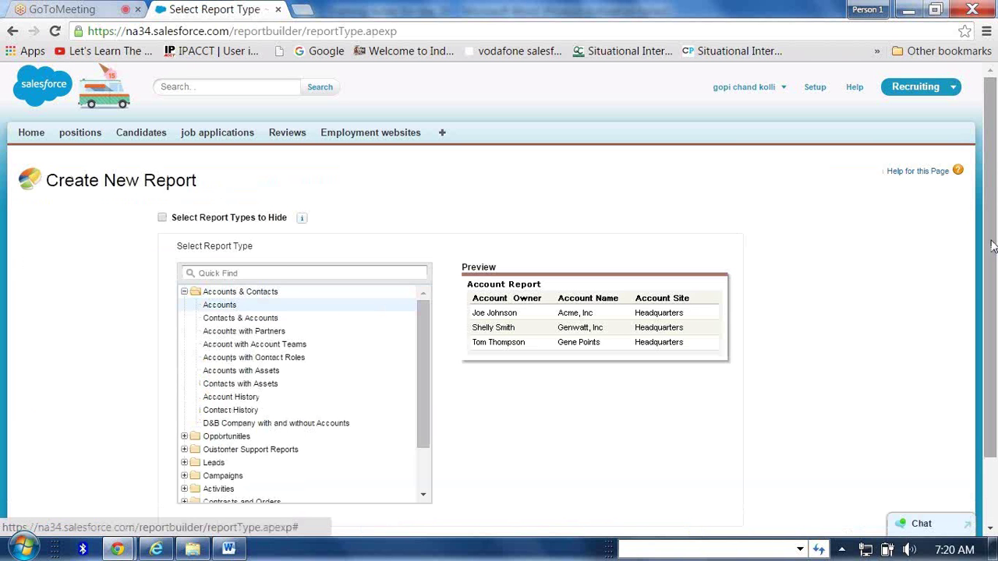
{"action": "scroll", "coordinate": [992, 246], "scroll_direction": "down", "scroll_amount": 2}
{"action": "left_click", "coordinate": [724, 470]}
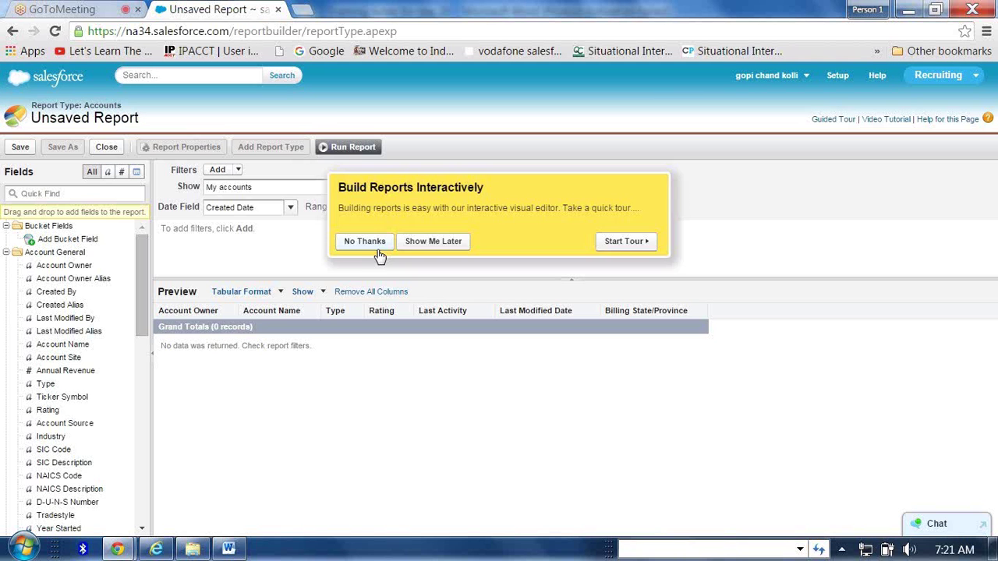
Step: Dismiss the tour offer and add a field filter on the Rating field
{"action": "left_click", "coordinate": [365, 240]}
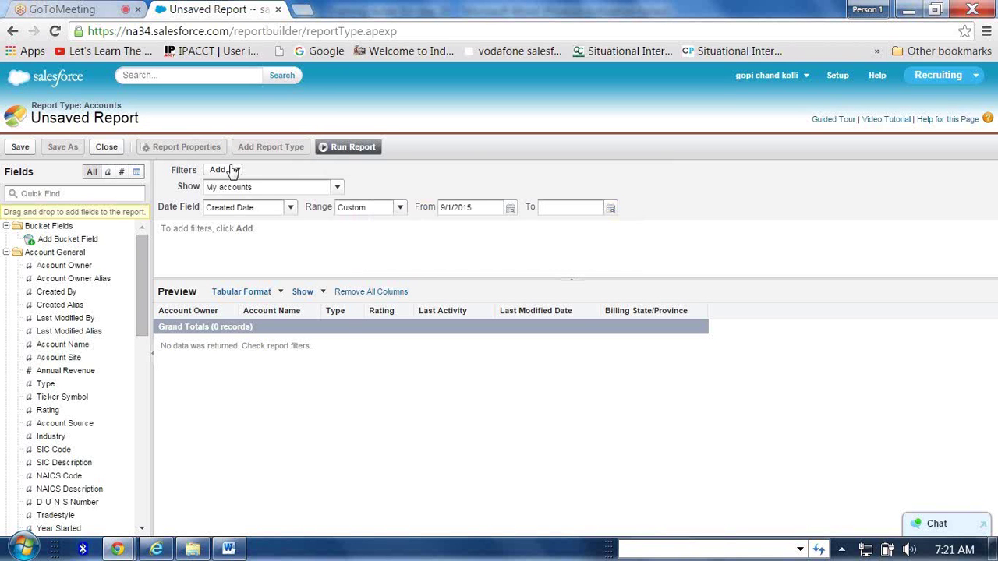
{"action": "left_click", "coordinate": [232, 170]}
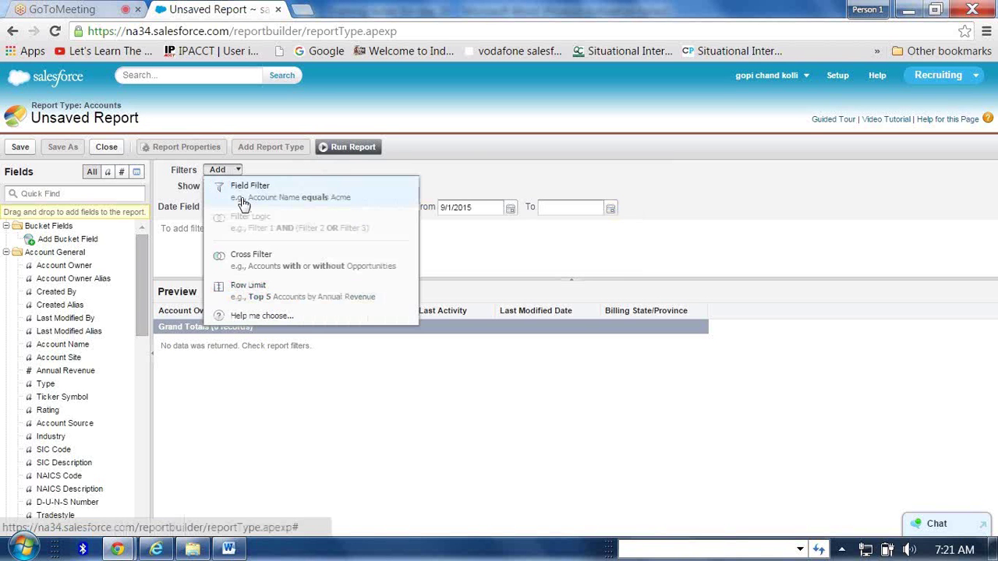
{"action": "left_click", "coordinate": [244, 201]}
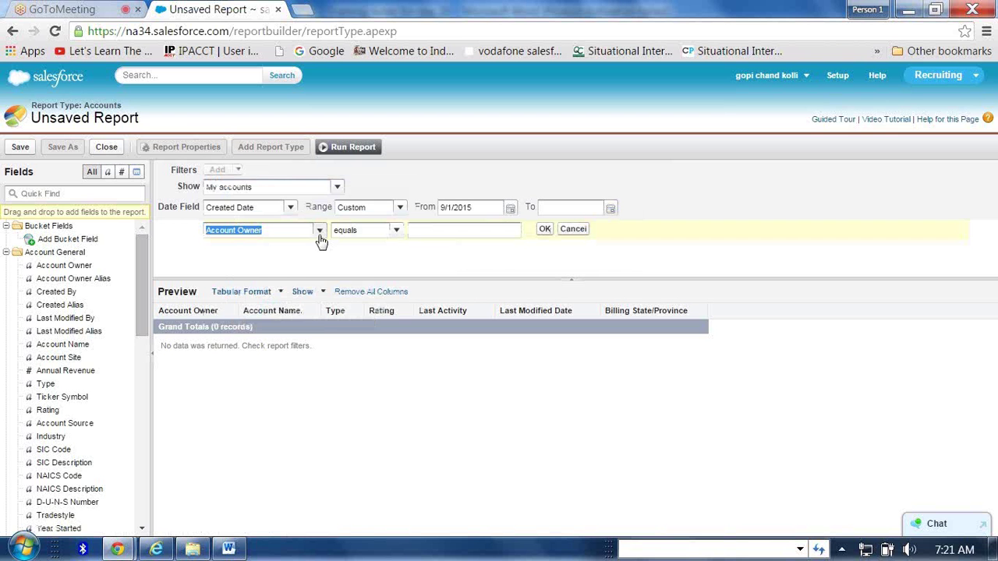
{"action": "left_click", "coordinate": [319, 232]}
{"action": "scroll", "coordinate": [299, 286], "scroll_direction": "down", "scroll_amount": 1}
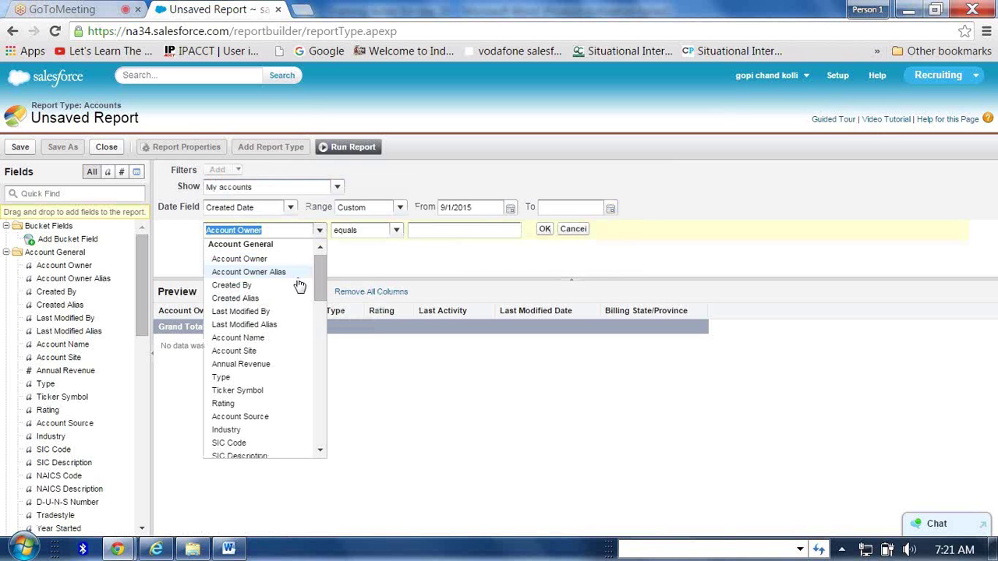
{"action": "left_click", "coordinate": [226, 403]}
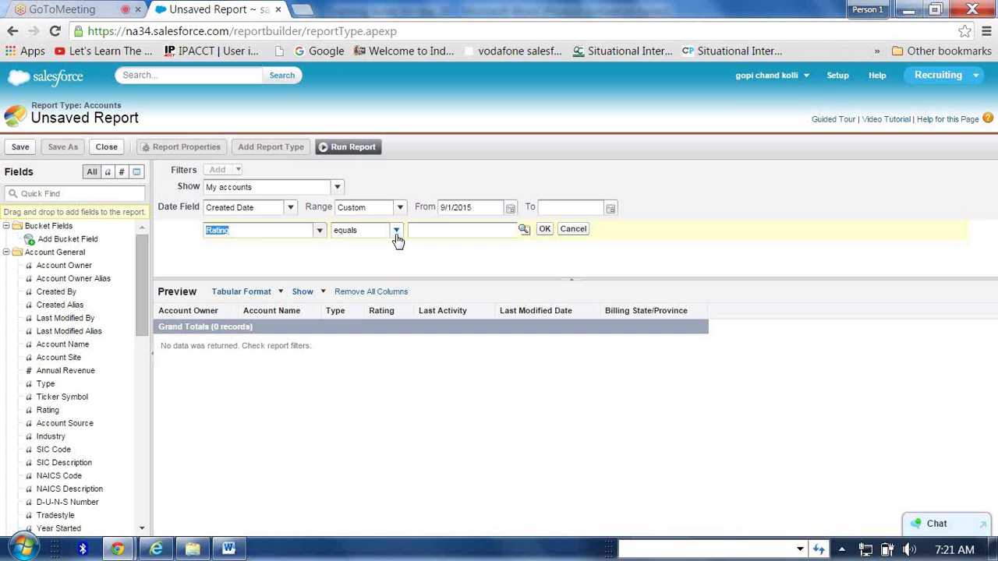
Step: Set Show to All accounts and the Created Date range to All Time
{"action": "left_click", "coordinate": [256, 189]}
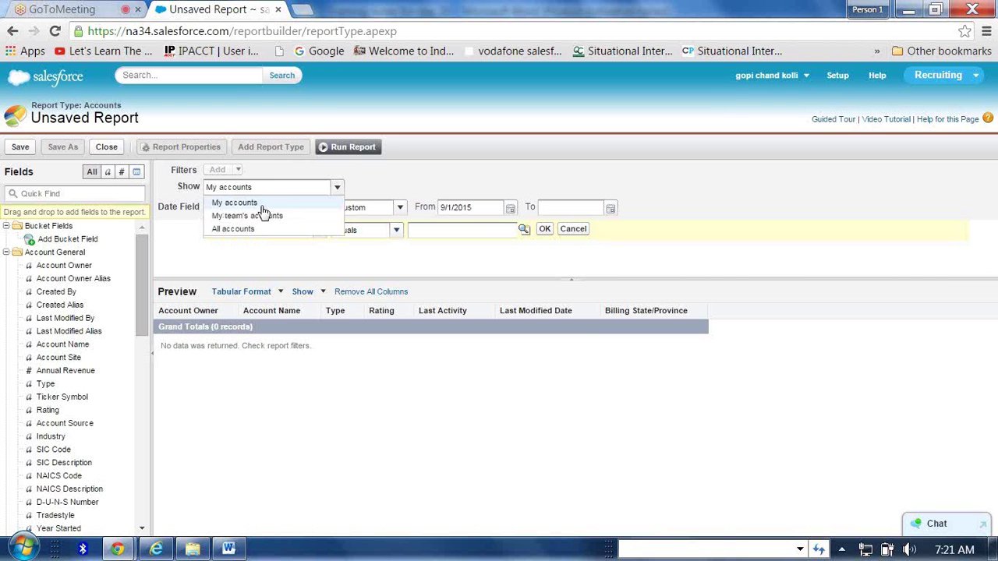
{"action": "left_click", "coordinate": [257, 229]}
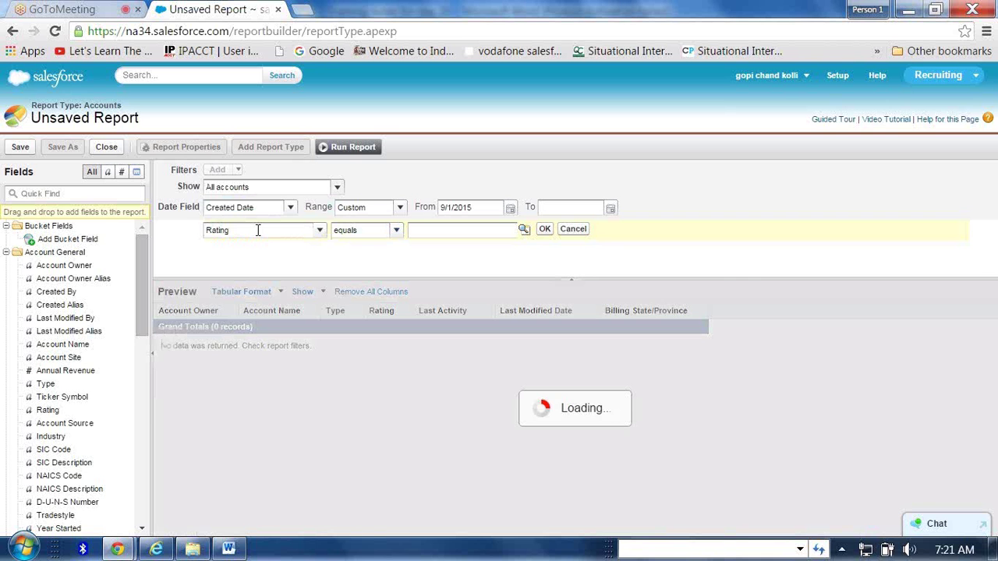
{"action": "left_click", "coordinate": [290, 209]}
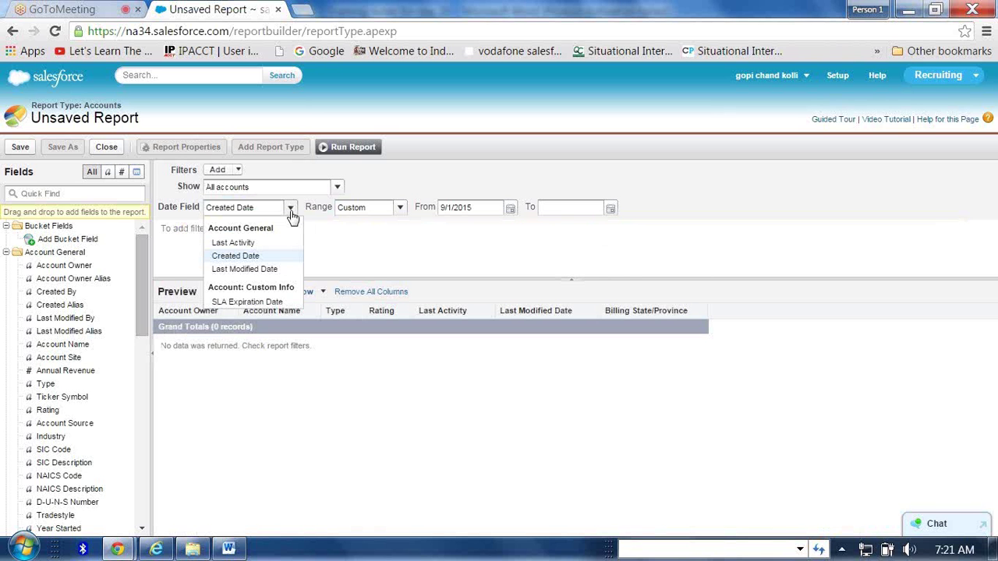
{"action": "left_click", "coordinate": [262, 257]}
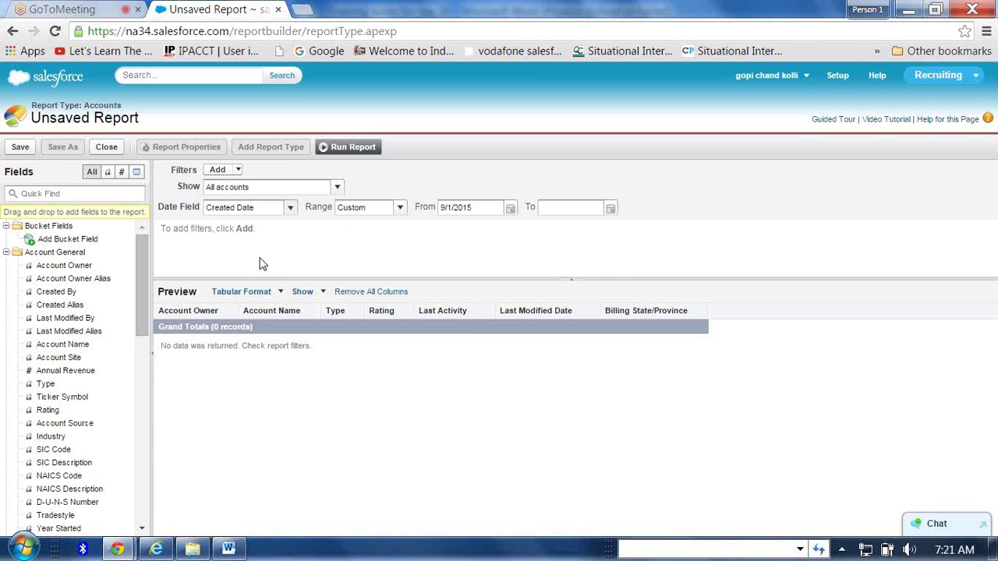
{"action": "left_click", "coordinate": [399, 211]}
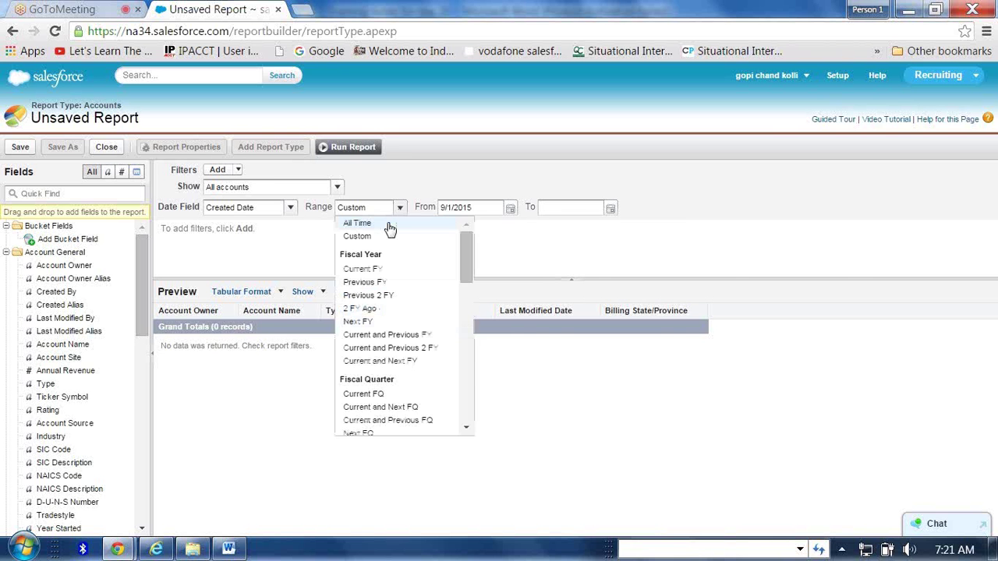
{"action": "left_click", "coordinate": [389, 224]}
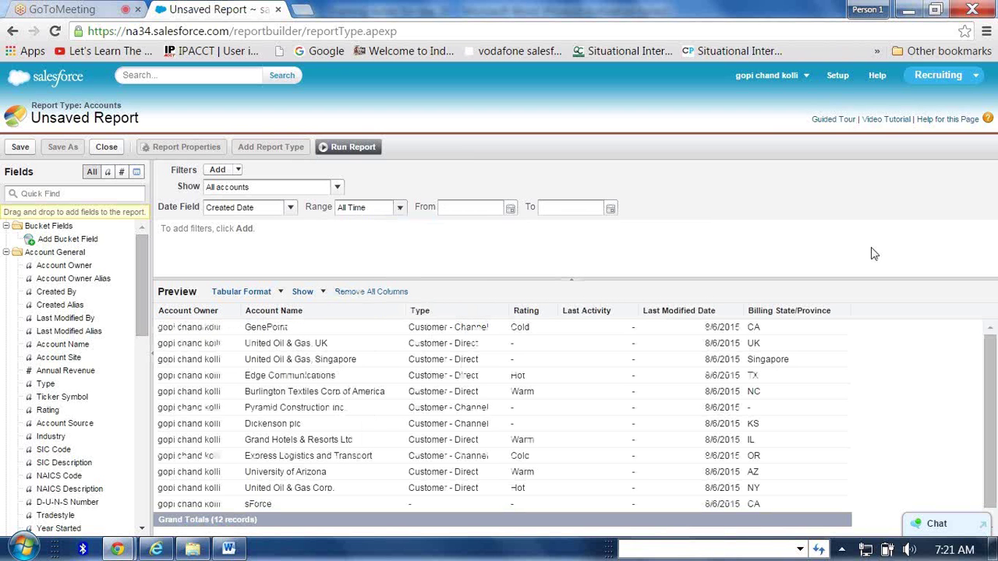
{"action": "scroll", "coordinate": [996, 403], "scroll_direction": "down", "scroll_amount": 1}
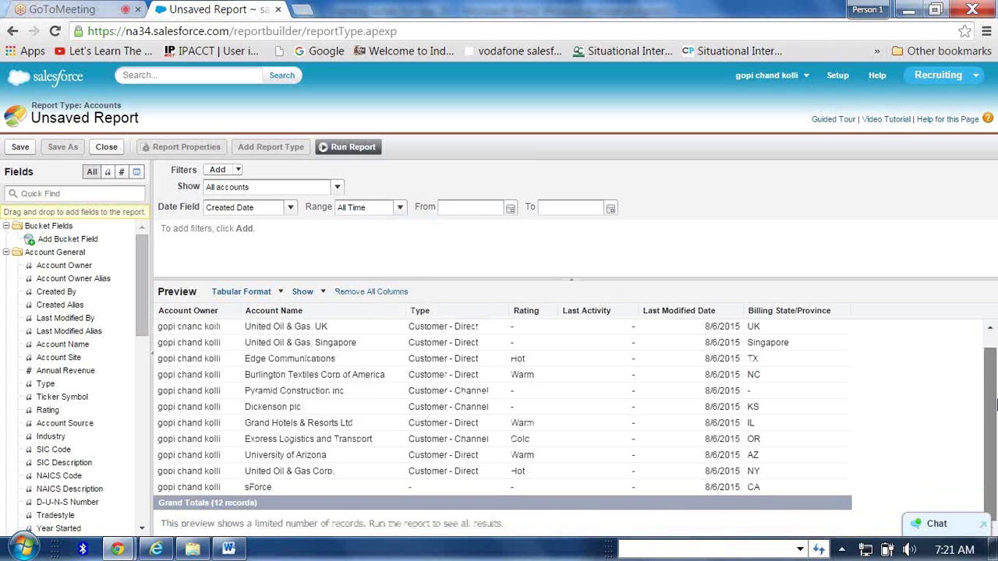
{"action": "scroll", "coordinate": [996, 380], "scroll_direction": "up", "scroll_amount": 1}
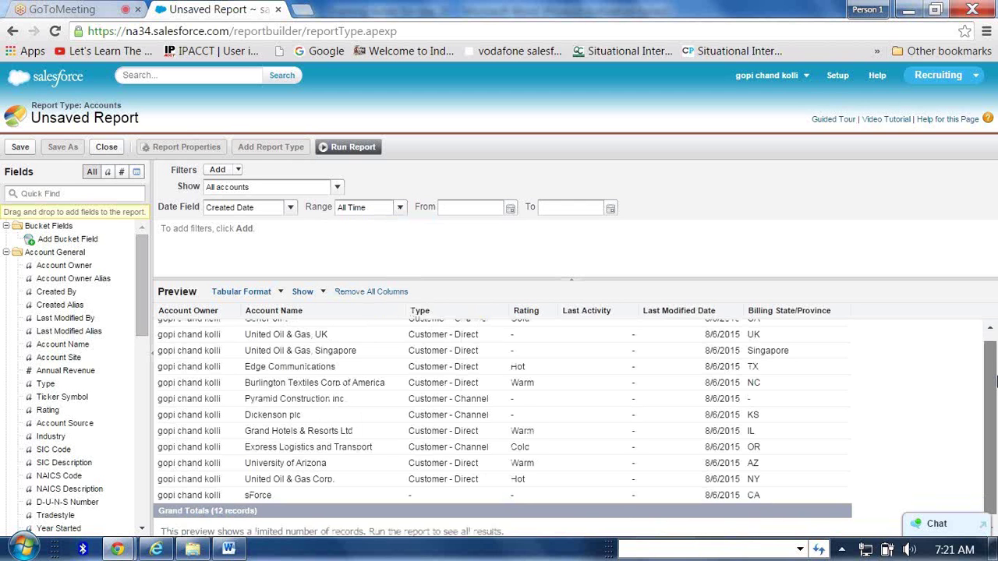
{"action": "left_click_drag", "start_coordinate": [996, 379], "coordinate": [993, 348]}
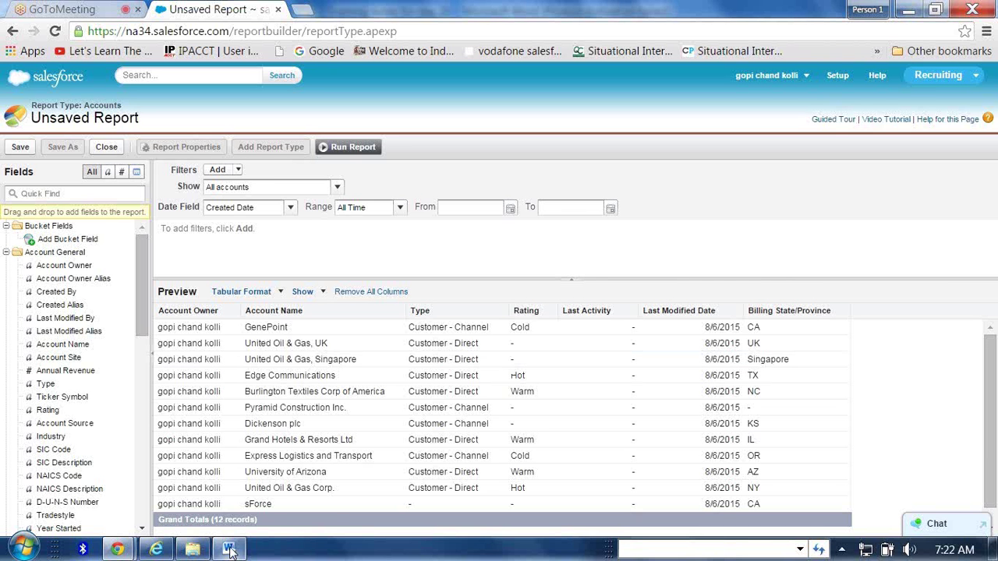
{"action": "mouse_move", "coordinate": [230, 551]}
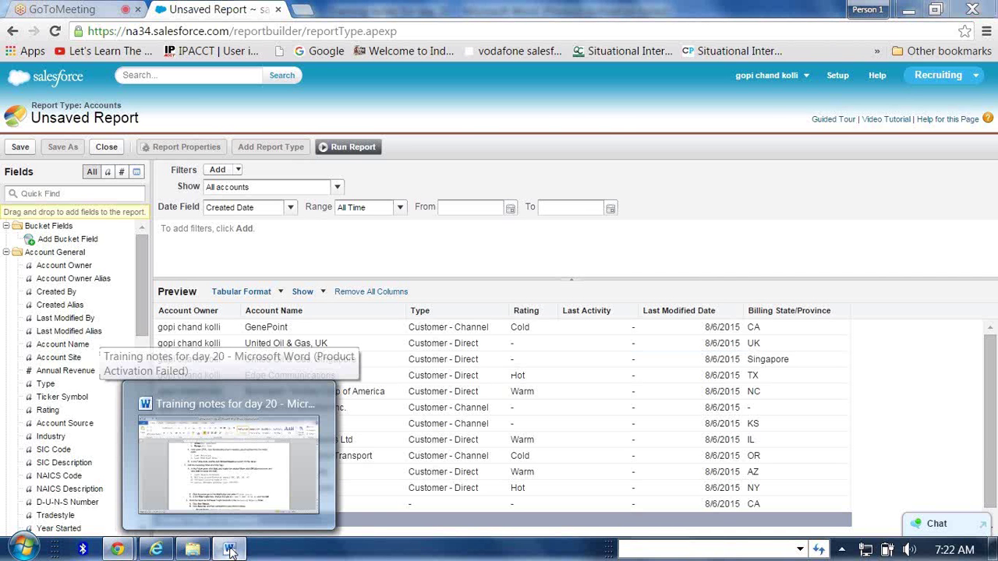
Step: Scroll the Word notes down to the step 3 report-saving instructions
{"action": "left_click", "coordinate": [230, 552]}
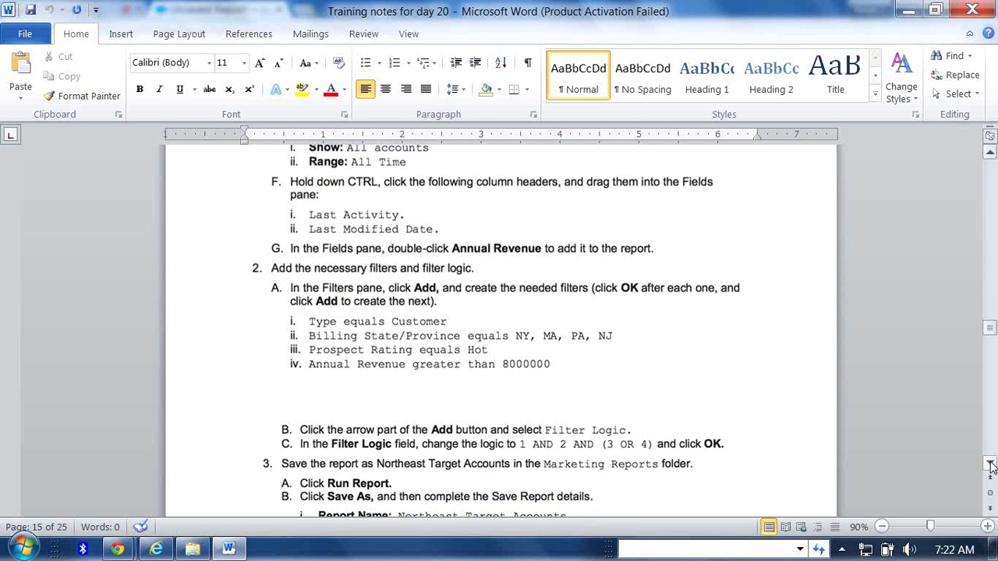
{"action": "left_click", "coordinate": [991, 465]}
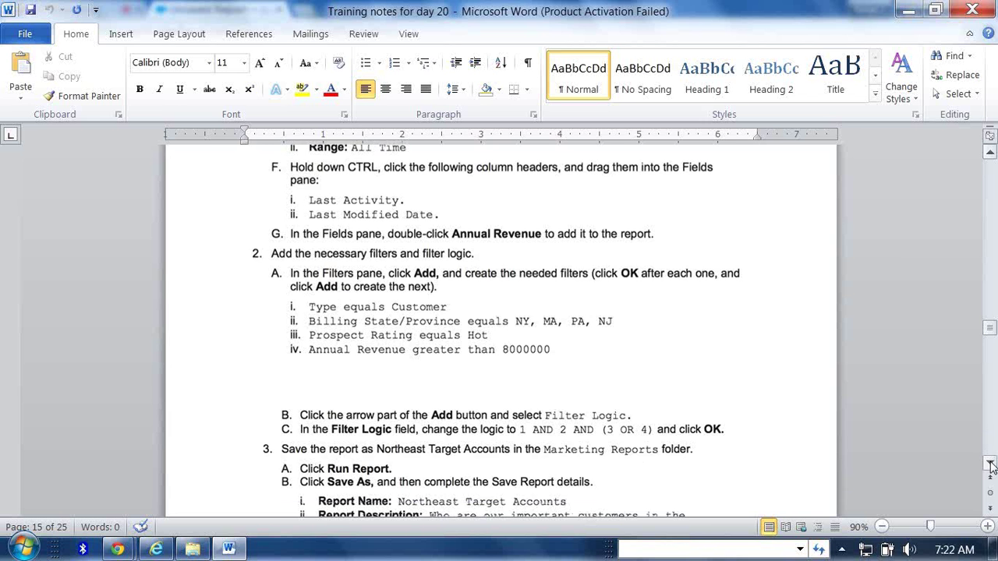
{"action": "scroll", "coordinate": [990, 465], "scroll_direction": "down", "scroll_amount": 3}
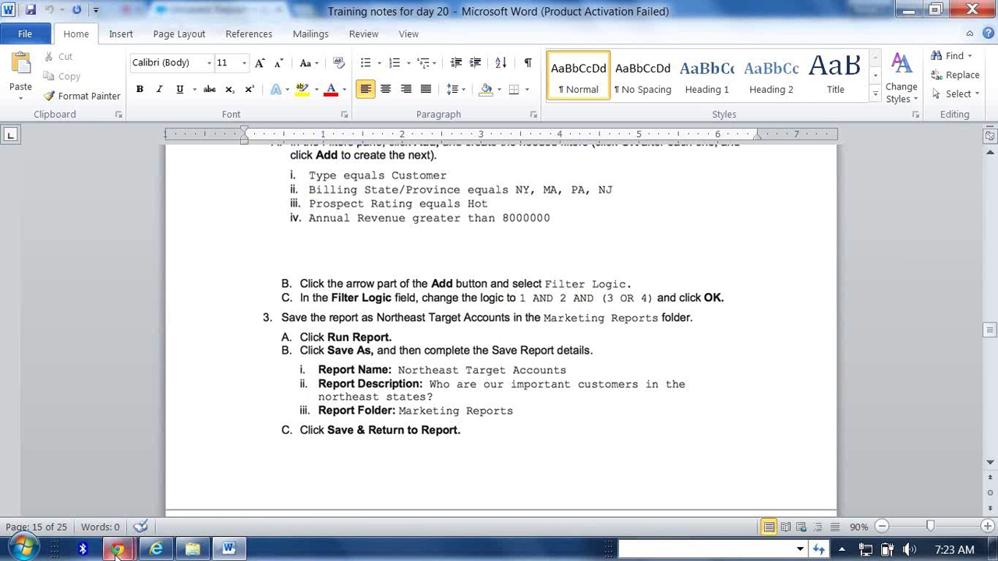
{"action": "mouse_move", "coordinate": [115, 551]}
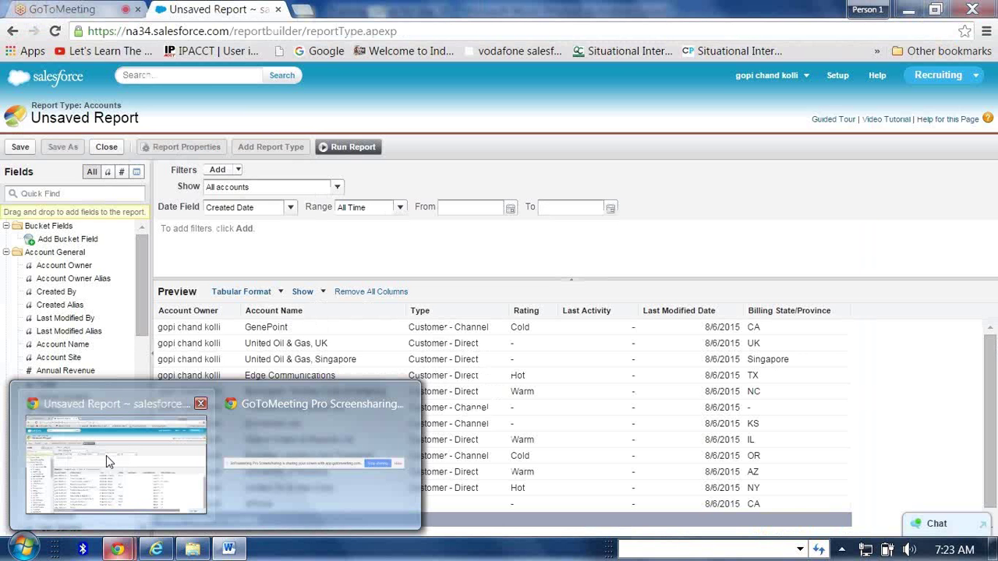
Step: Return to the Salesforce report window and log out, abandoning the unsaved report
{"action": "left_click", "coordinate": [106, 455]}
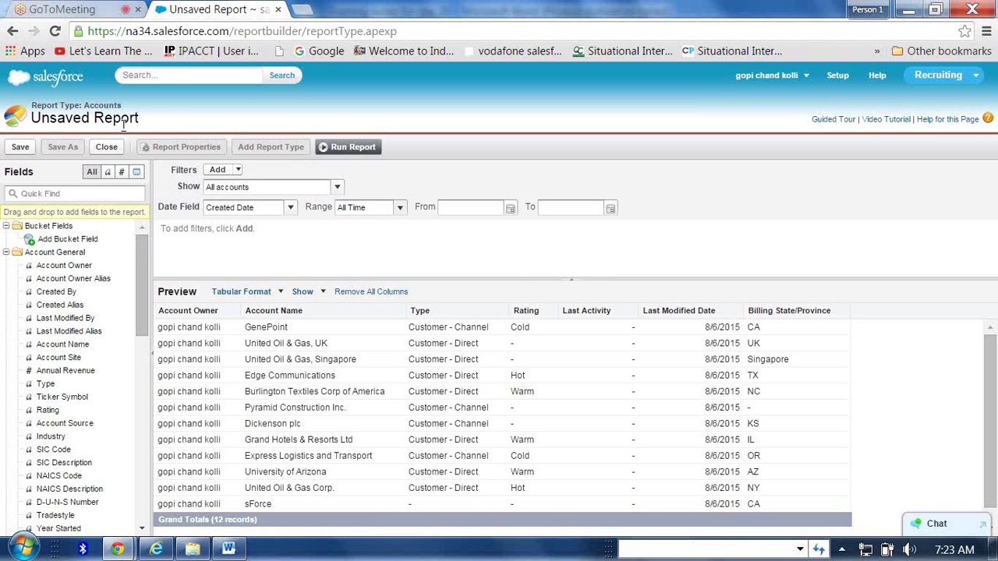
{"action": "left_click", "coordinate": [806, 78]}
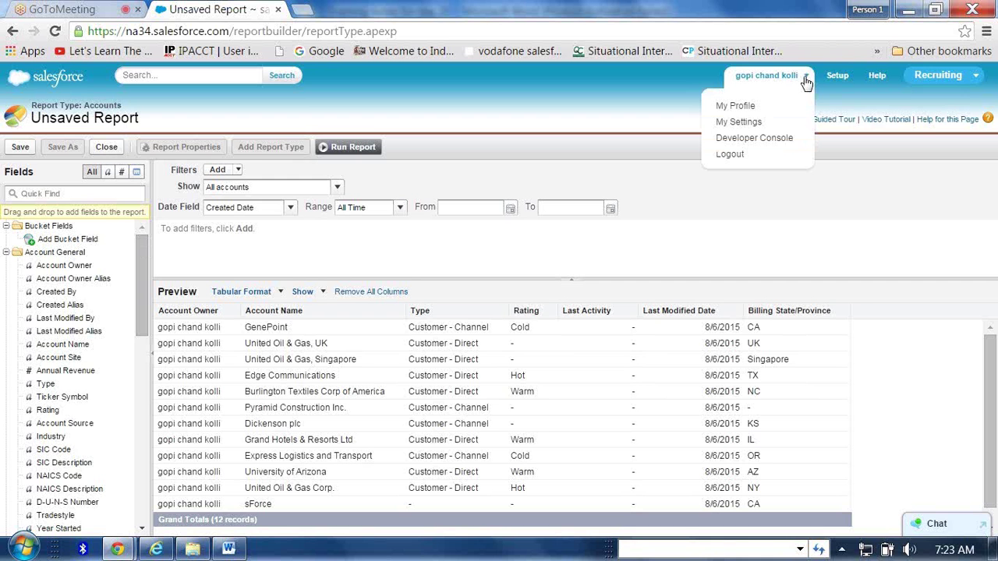
{"action": "left_click", "coordinate": [725, 156]}
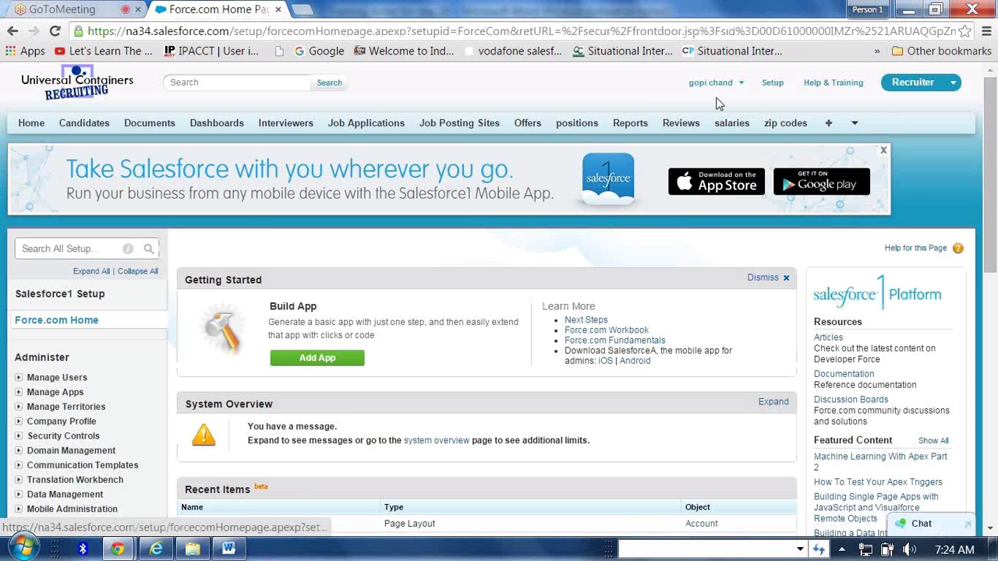
Step: Go to the Reports & Dashboards page, then switch to the Word training notes
{"action": "left_click", "coordinate": [630, 126]}
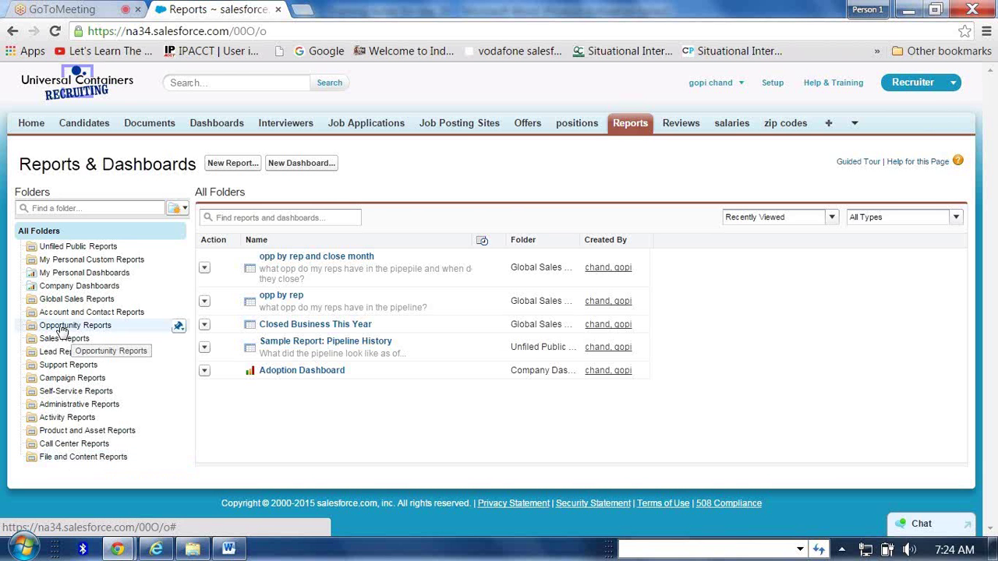
{"action": "key", "text": "alt+Tab"}
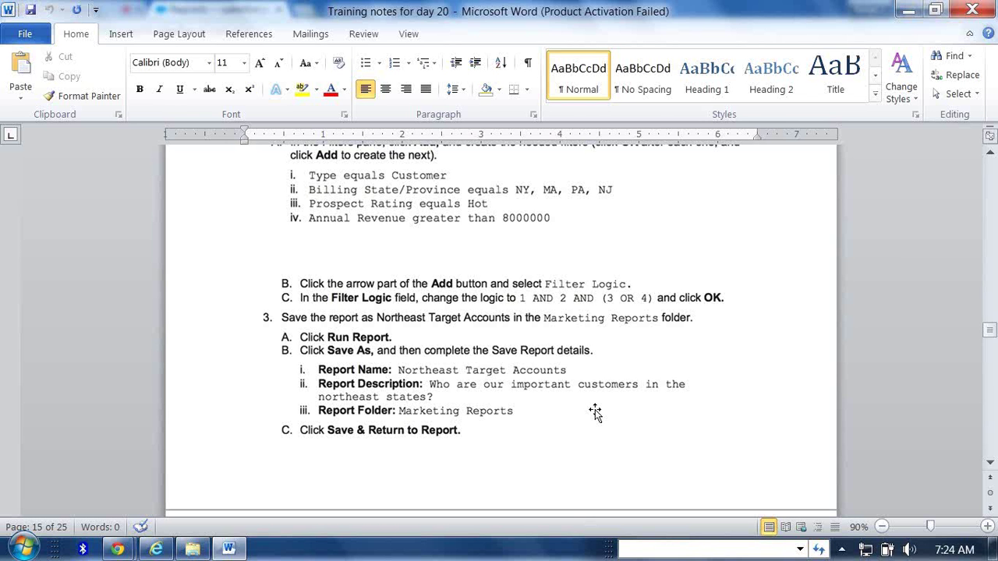
Step: Switch from the Word training notes back to the Salesforce Reports & Dashboards page
{"action": "key", "text": "alt+Tab"}
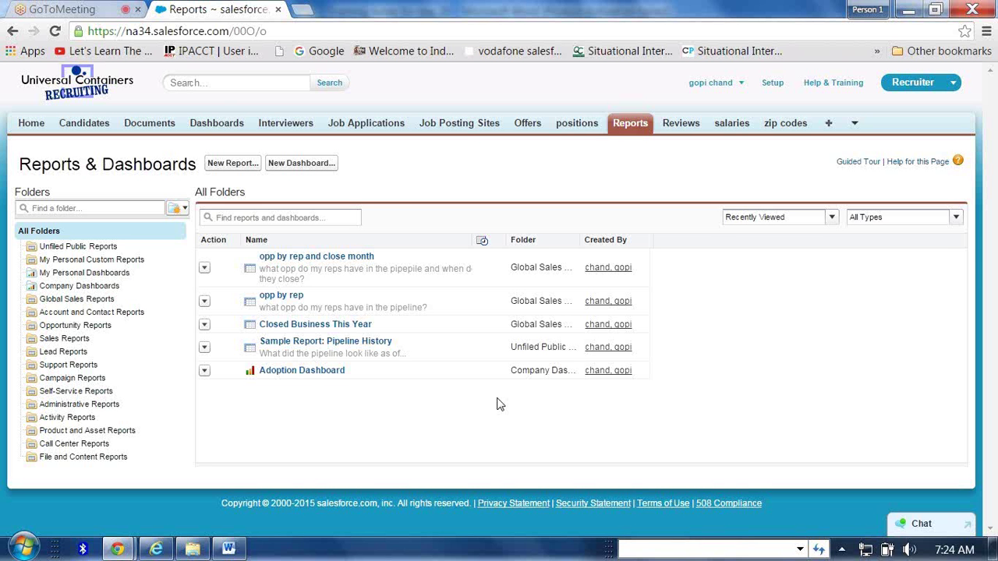
Step: Toggle between Salesforce and Word, ending on the notes showing filter logic 1 AND 2 AND (3 OR 4)
{"action": "key", "text": "alt+Tab"}
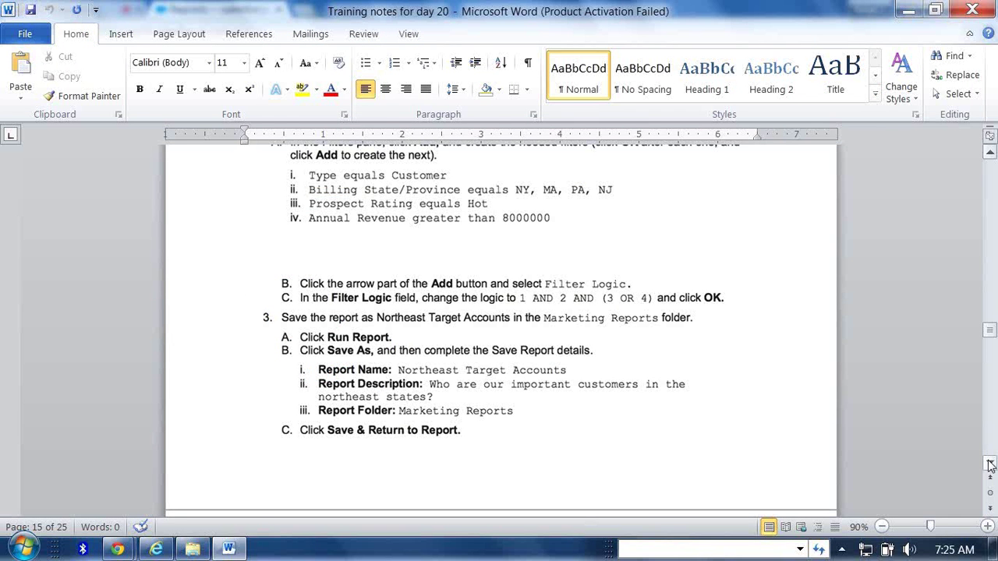
{"action": "key", "text": "alt+Tab"}
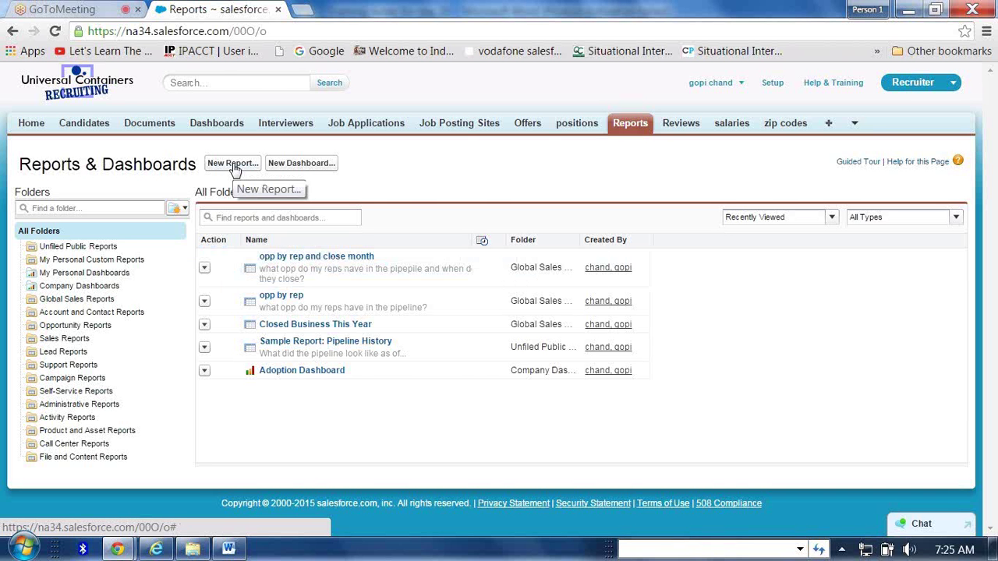
{"action": "key", "text": "alt+Tab"}
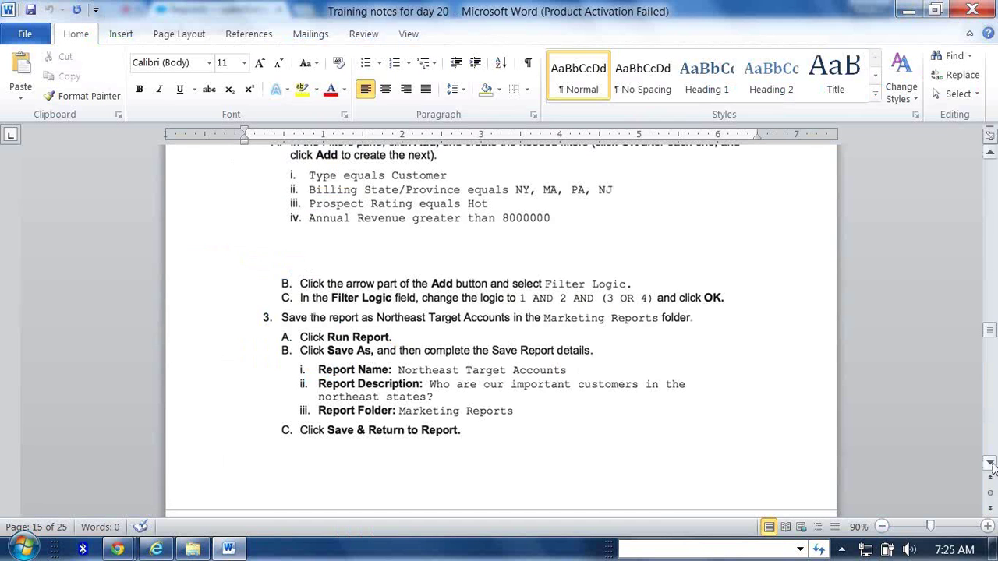
Step: Scroll the notes down to the Building Custom Summary Formulas reference and the 7-7 exercise heading
{"action": "left_click", "coordinate": [990, 463]}
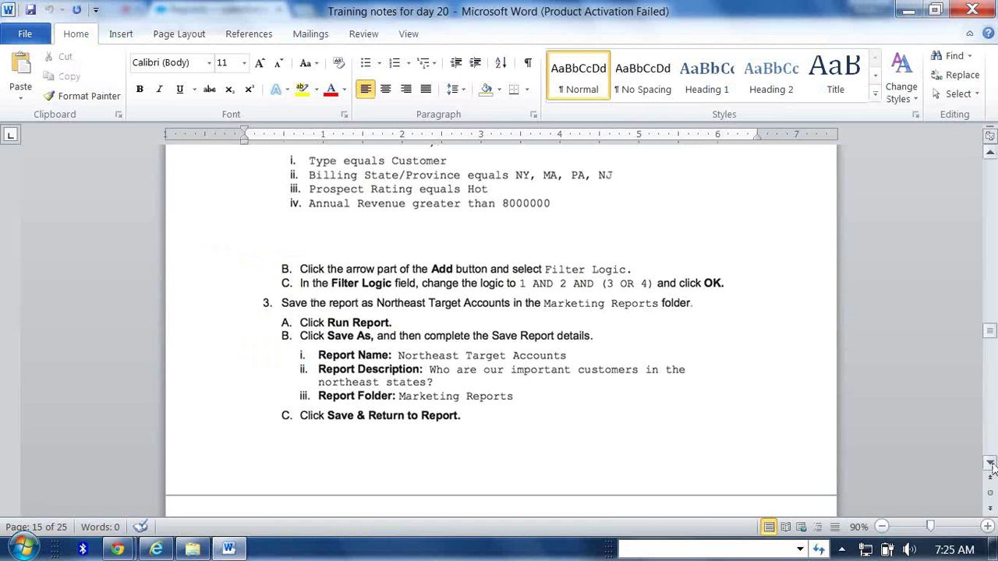
{"action": "scroll", "coordinate": [990, 465], "scroll_direction": "down", "scroll_amount": 3}
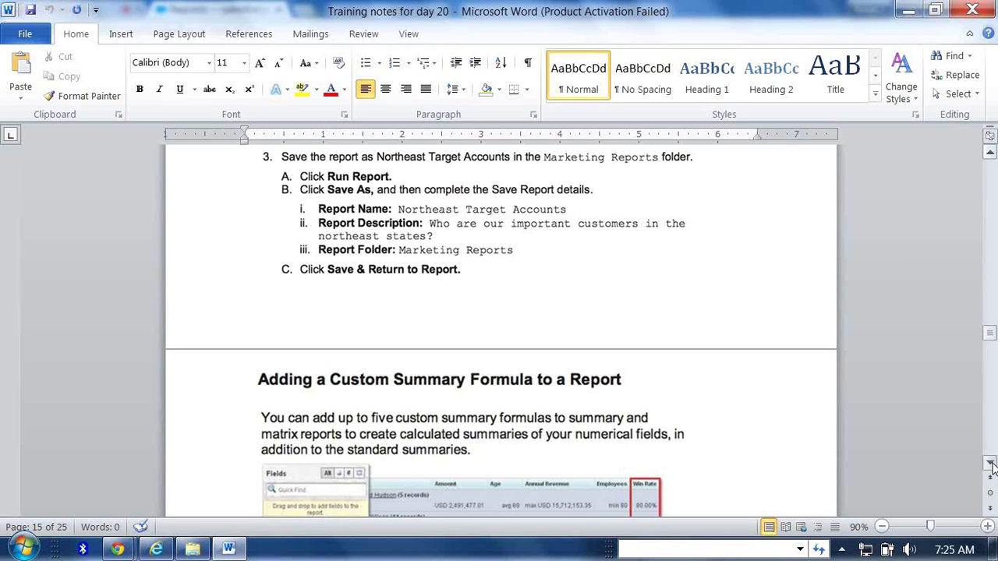
{"action": "scroll", "coordinate": [991, 466], "scroll_direction": "down", "scroll_amount": 1}
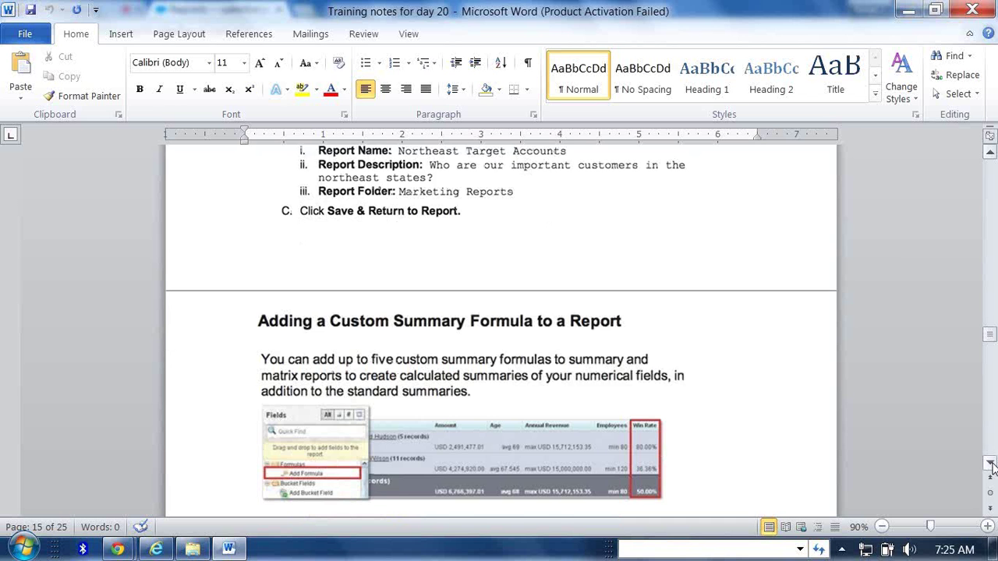
{"action": "scroll", "coordinate": [992, 465], "scroll_direction": "down", "scroll_amount": 1}
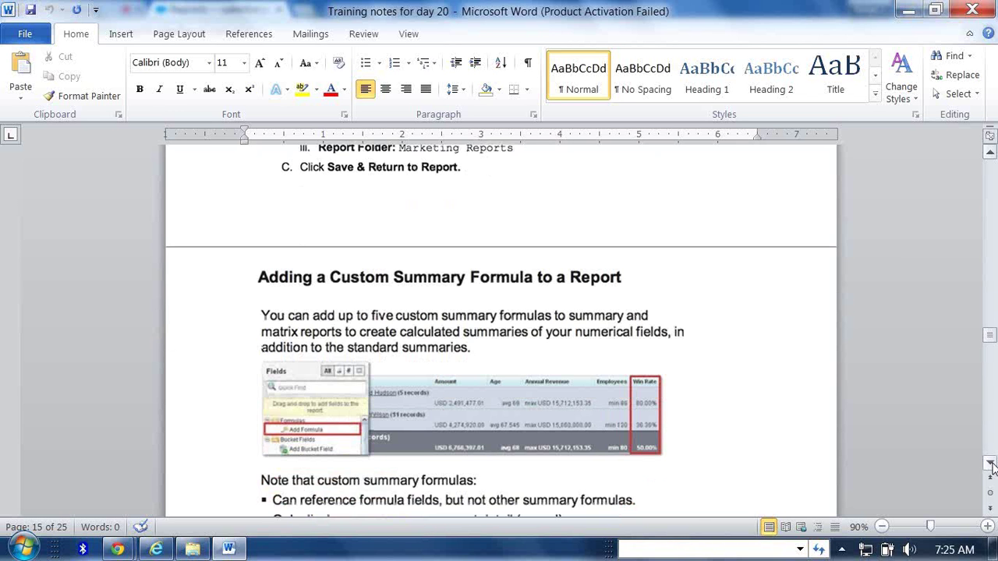
{"action": "left_click", "coordinate": [990, 463]}
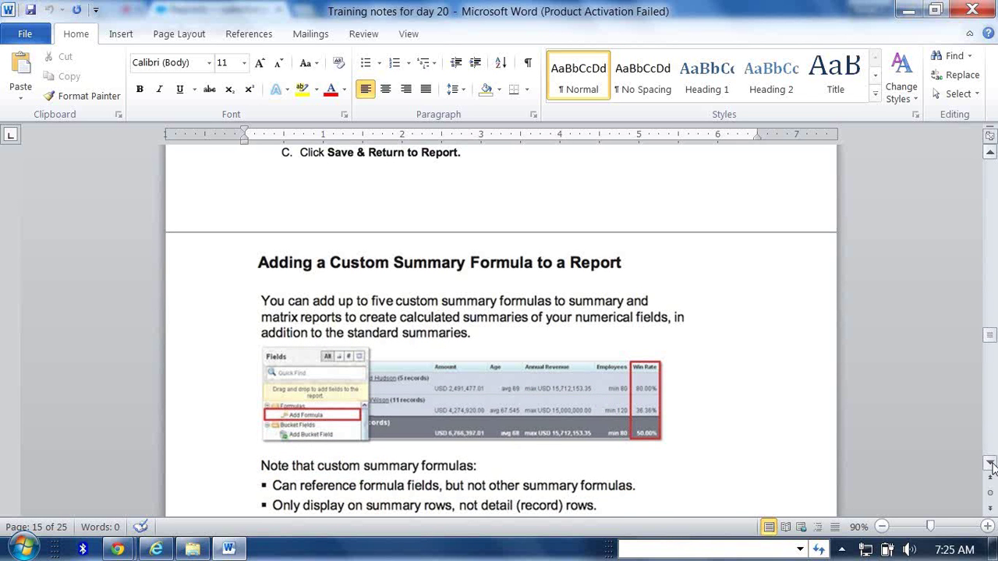
{"action": "left_click", "coordinate": [990, 463]}
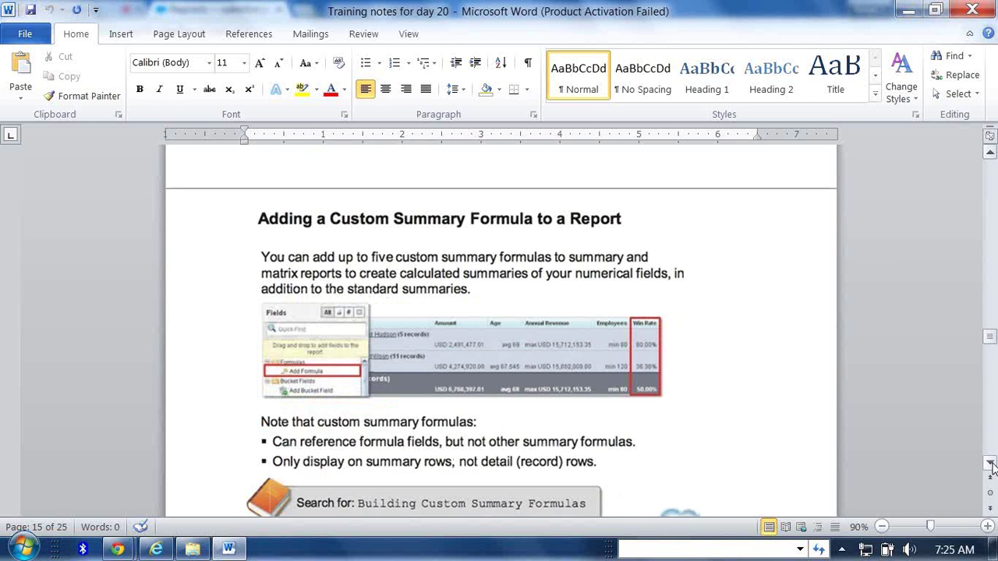
{"action": "left_click", "coordinate": [990, 463]}
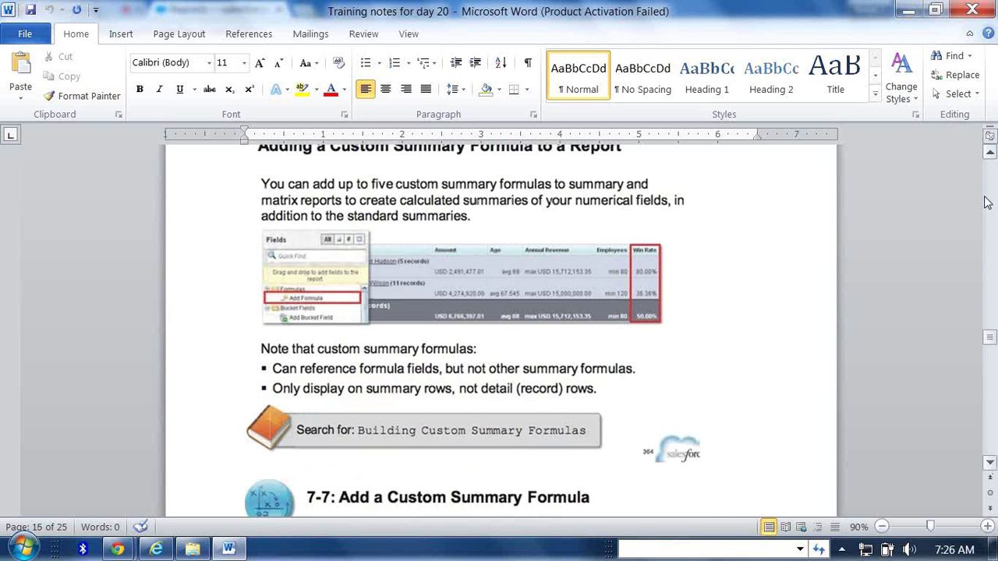
Step: Scroll back up to the four report filters, filter logic step and Northeast Target Accounts save
{"action": "left_click", "coordinate": [990, 152]}
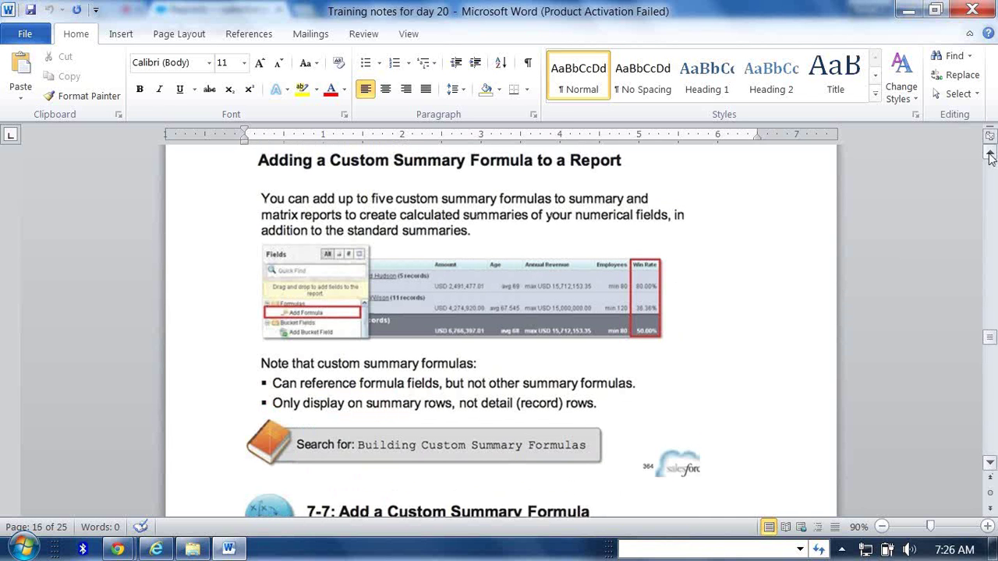
{"action": "left_click", "coordinate": [990, 154]}
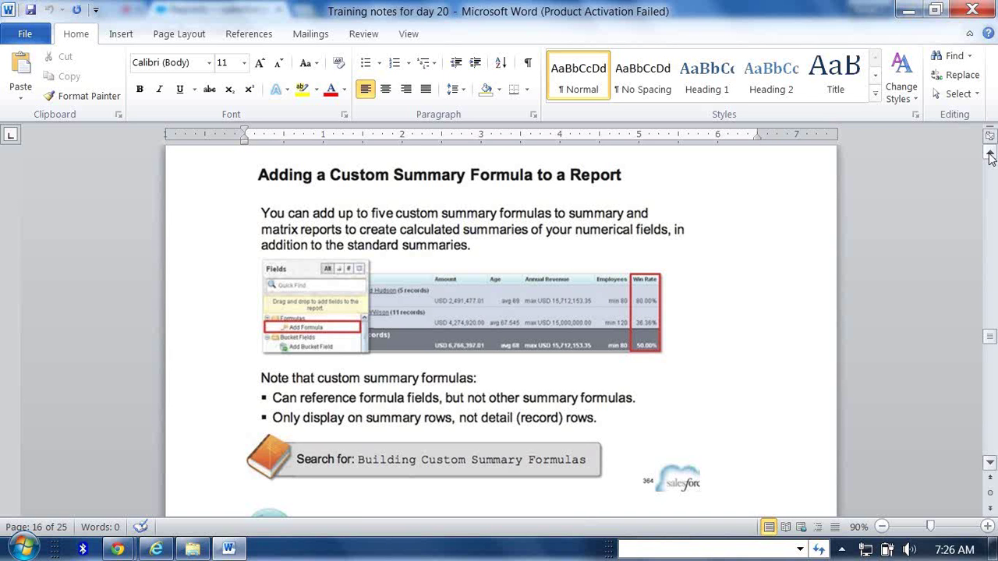
{"action": "left_click", "coordinate": [990, 155]}
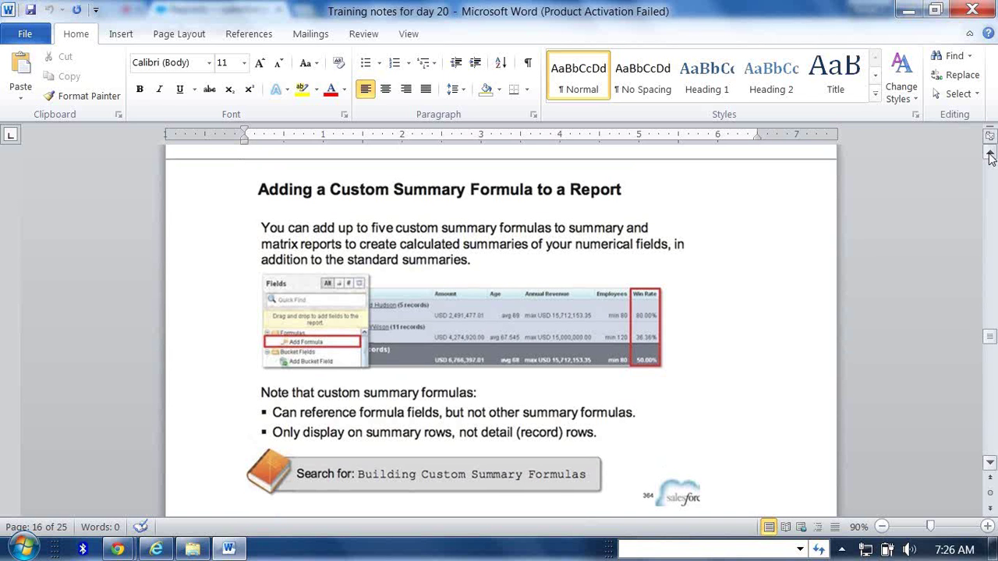
{"action": "left_click", "coordinate": [990, 155]}
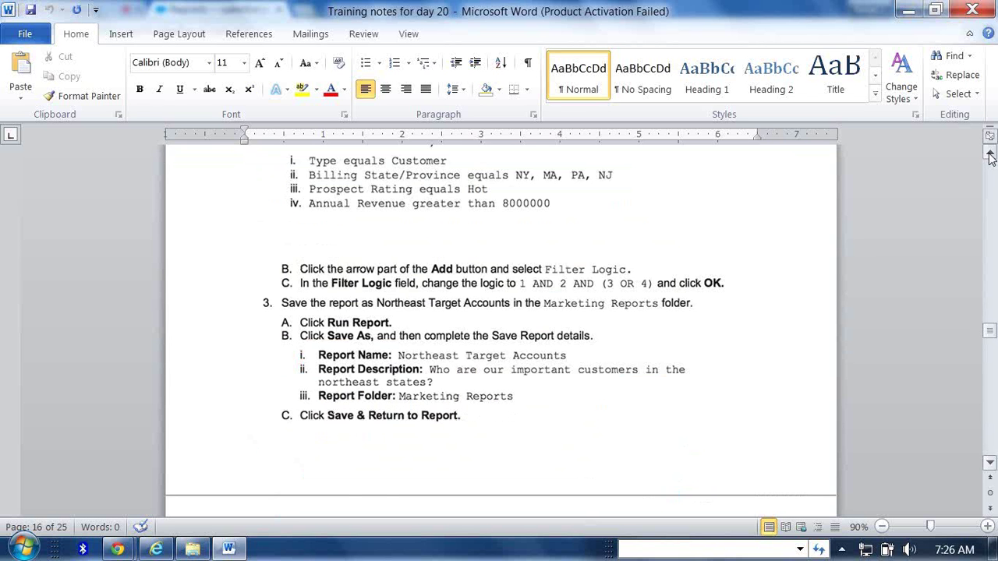
{"action": "left_click", "coordinate": [990, 156]}
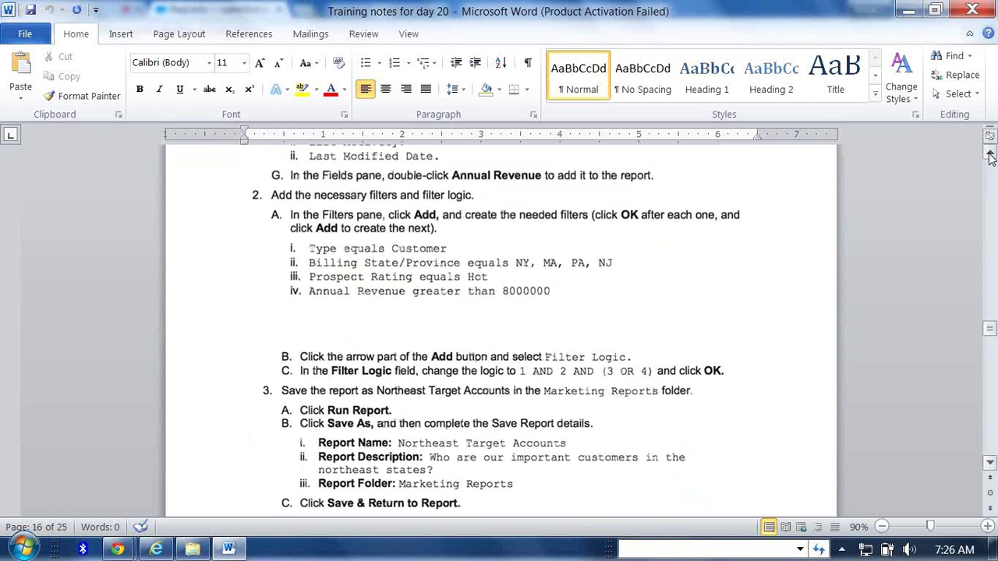